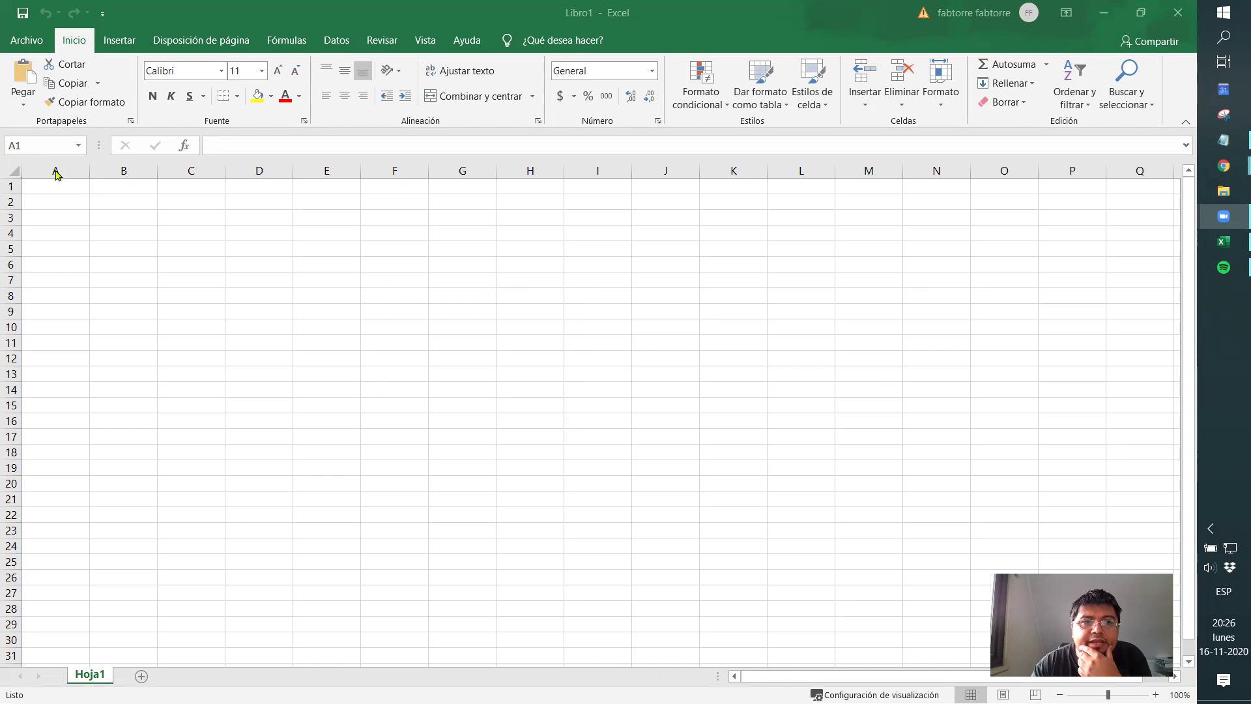
Step: Highlight column A's cells, followed by whole columns A, B, C and D, to point out the worksheet's columns
click(56, 187)
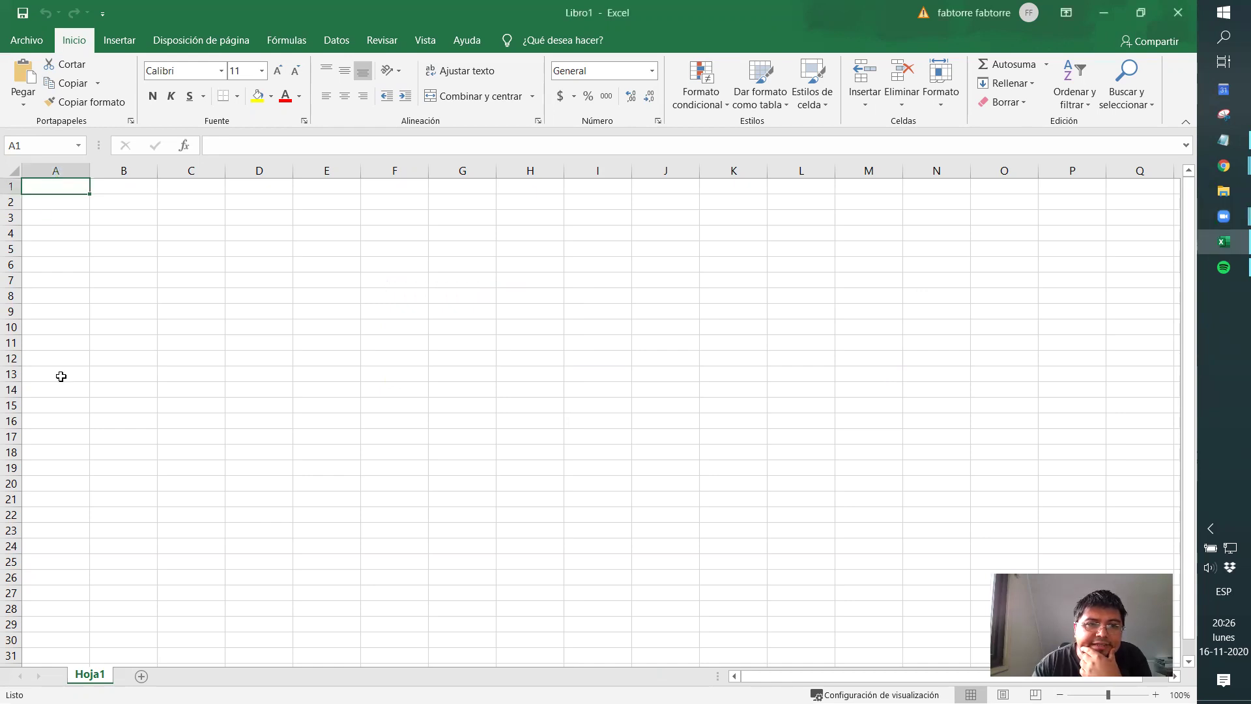
drag(56, 374, 60, 650)
click(144, 240)
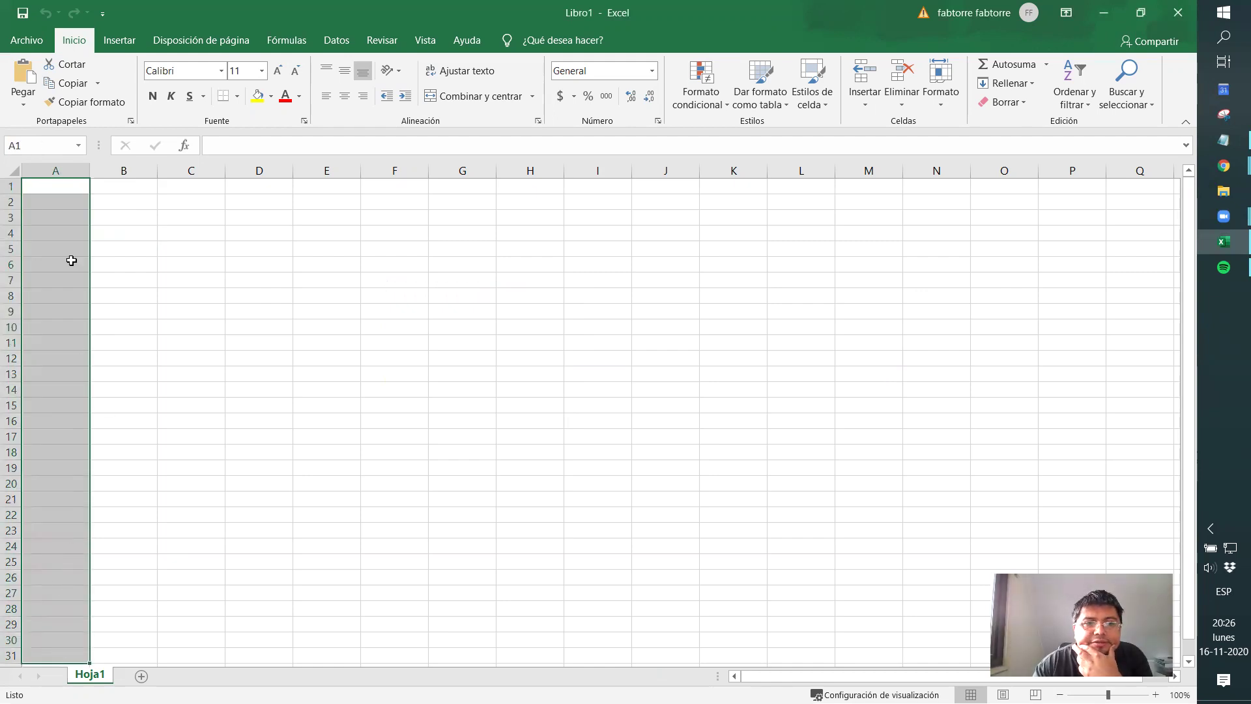
click(59, 164)
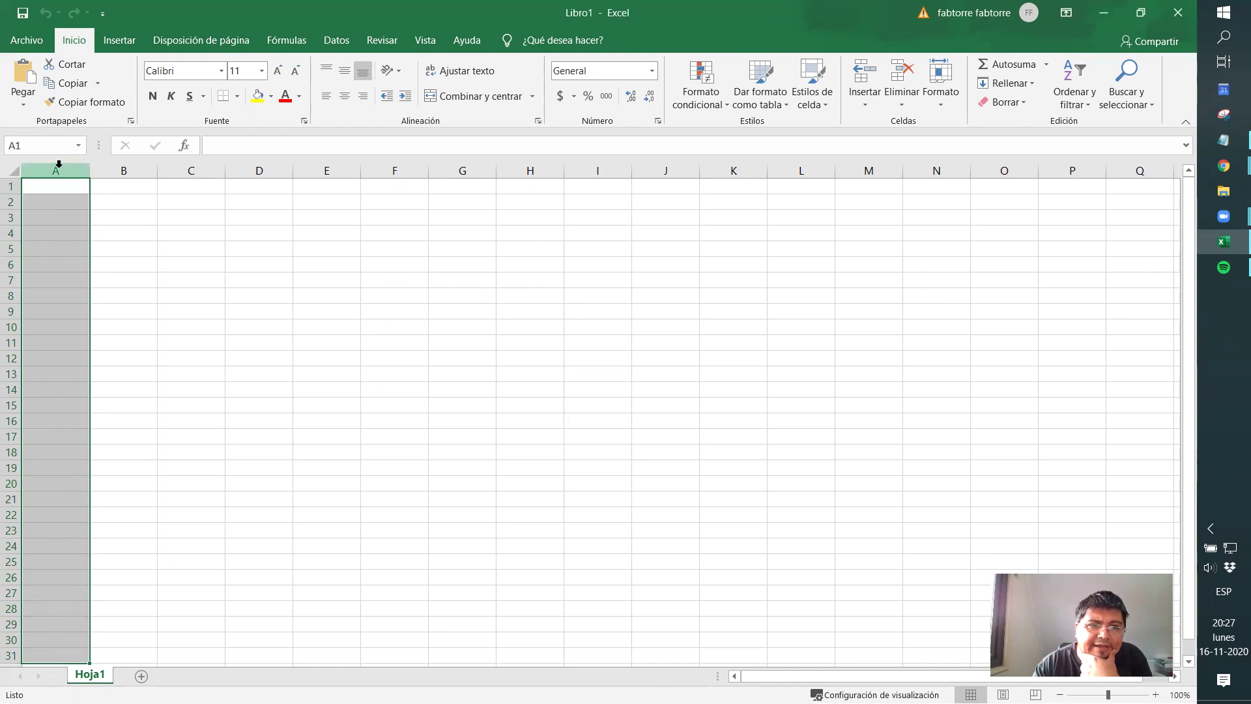
click(126, 169)
click(187, 164)
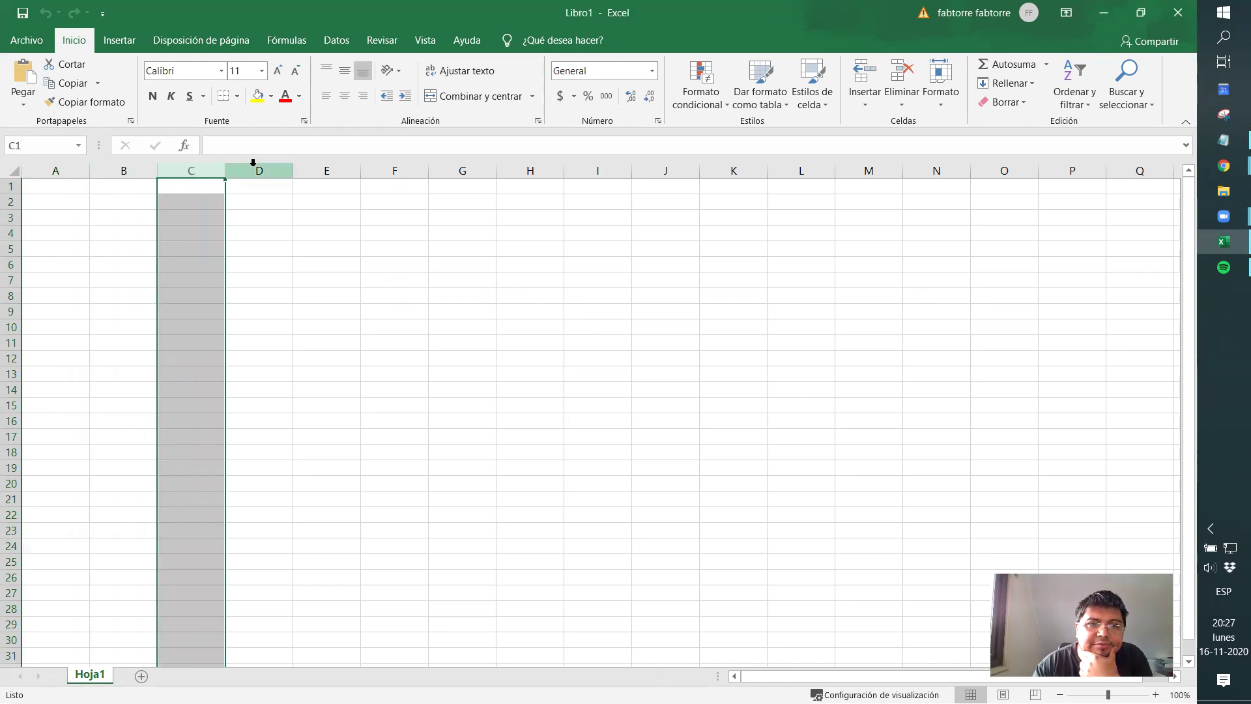
click(251, 164)
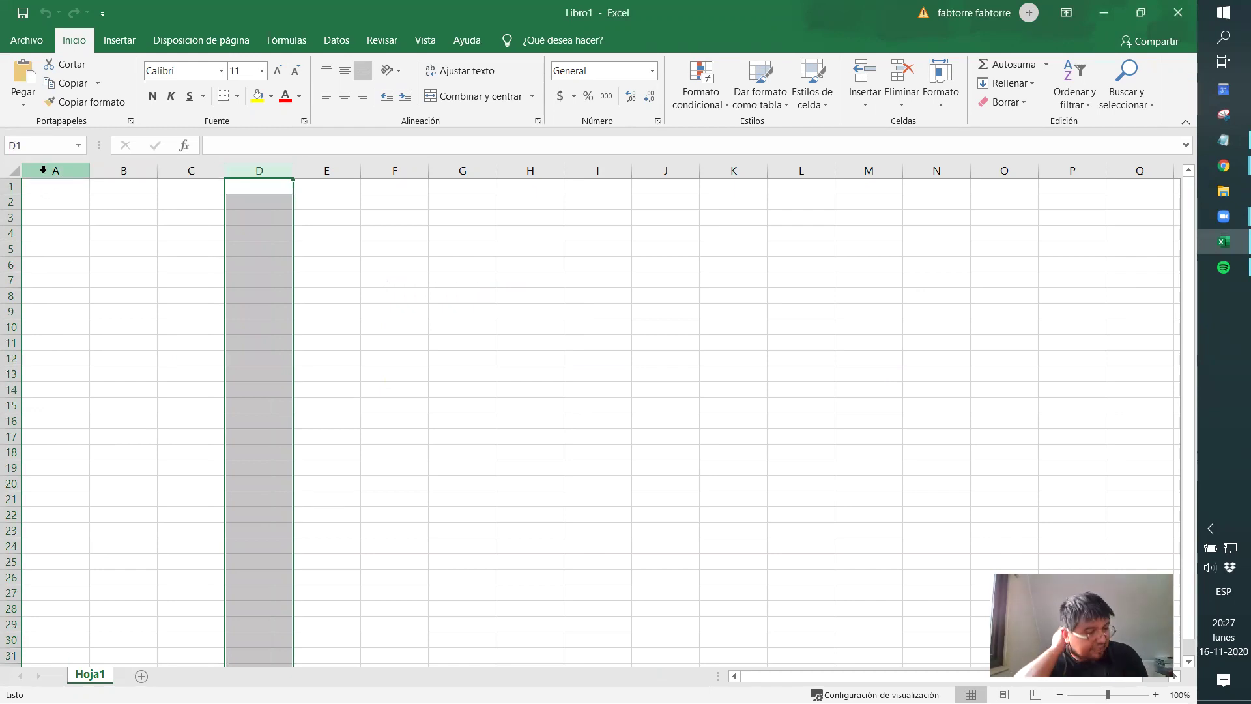
Step: Highlight rows 1, 2 and 3 one after another to point out the worksheet's rows, finishing on cell H17
click(9, 185)
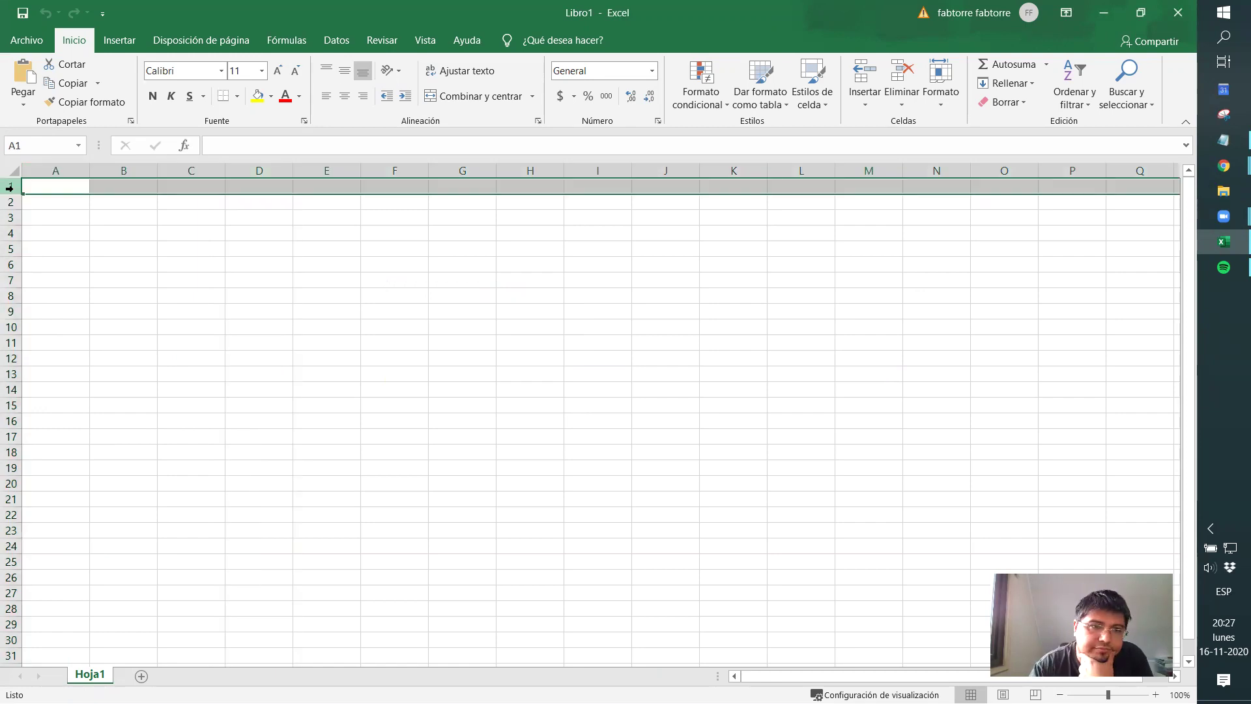
click(9, 202)
click(9, 218)
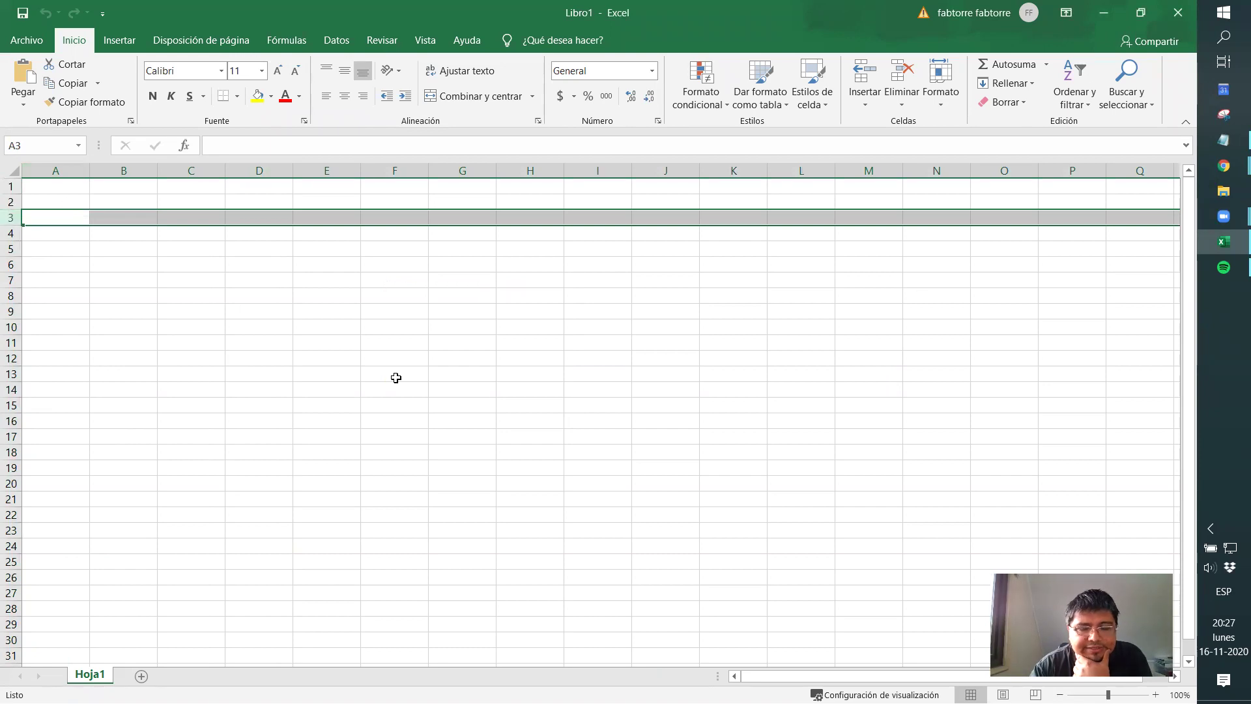
click(533, 434)
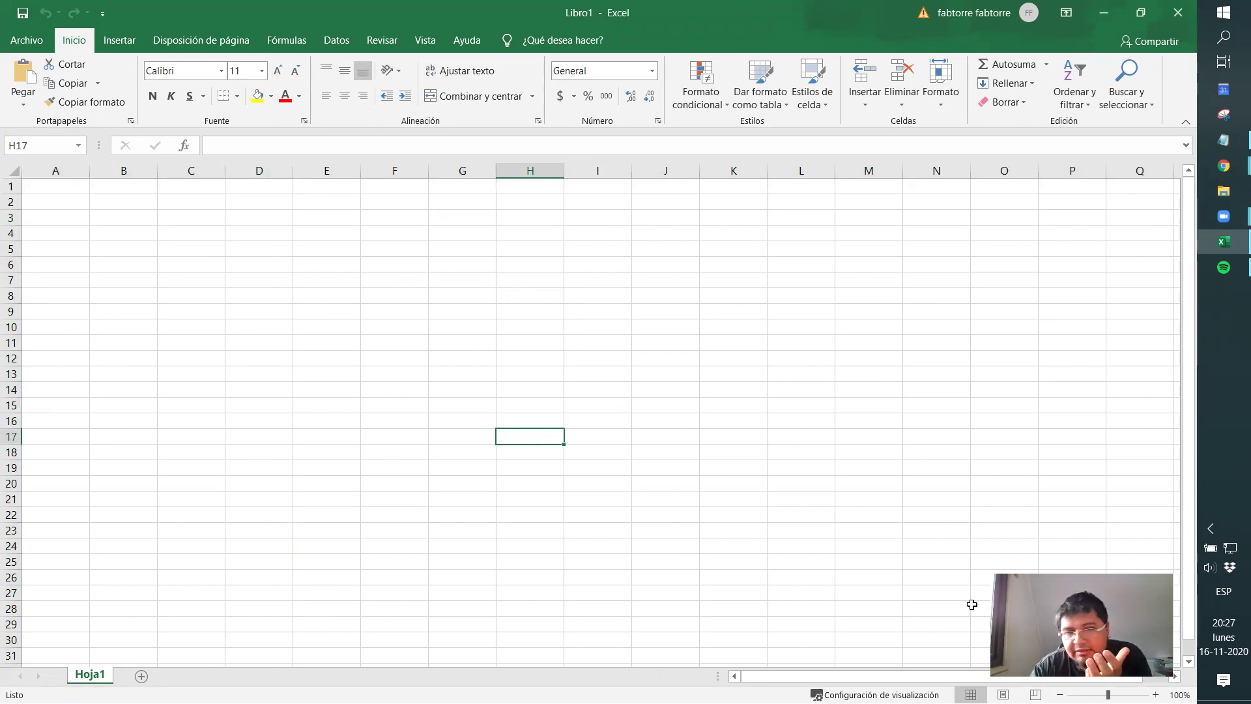
Step: Enter the column header "Tiempo (s)" in cell A1
click(59, 188)
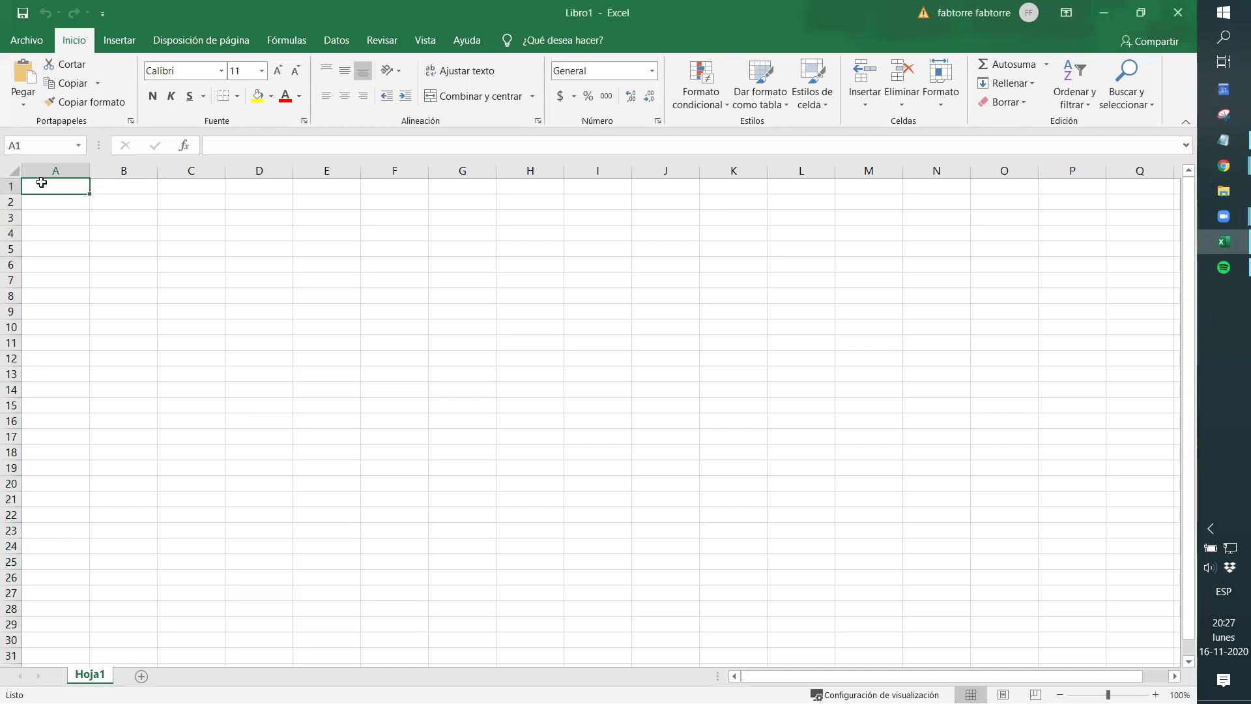
click(114, 187)
click(180, 189)
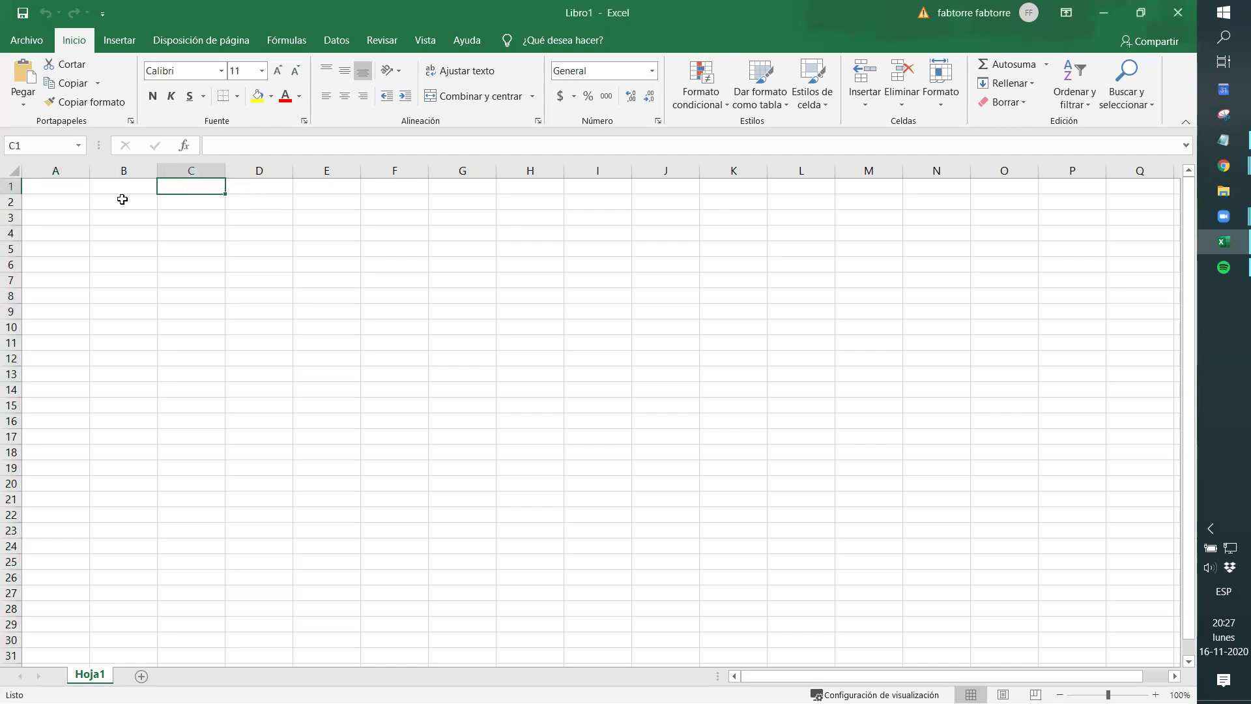
click(51, 187)
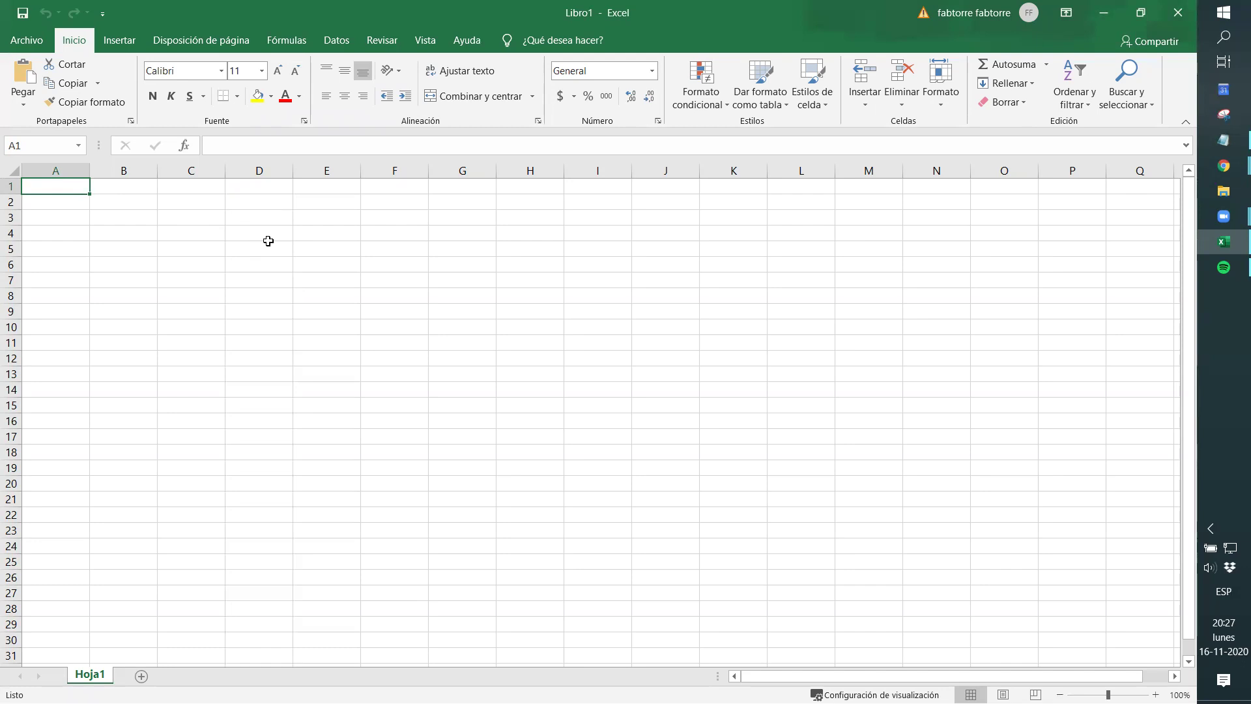
text(Tiempo)
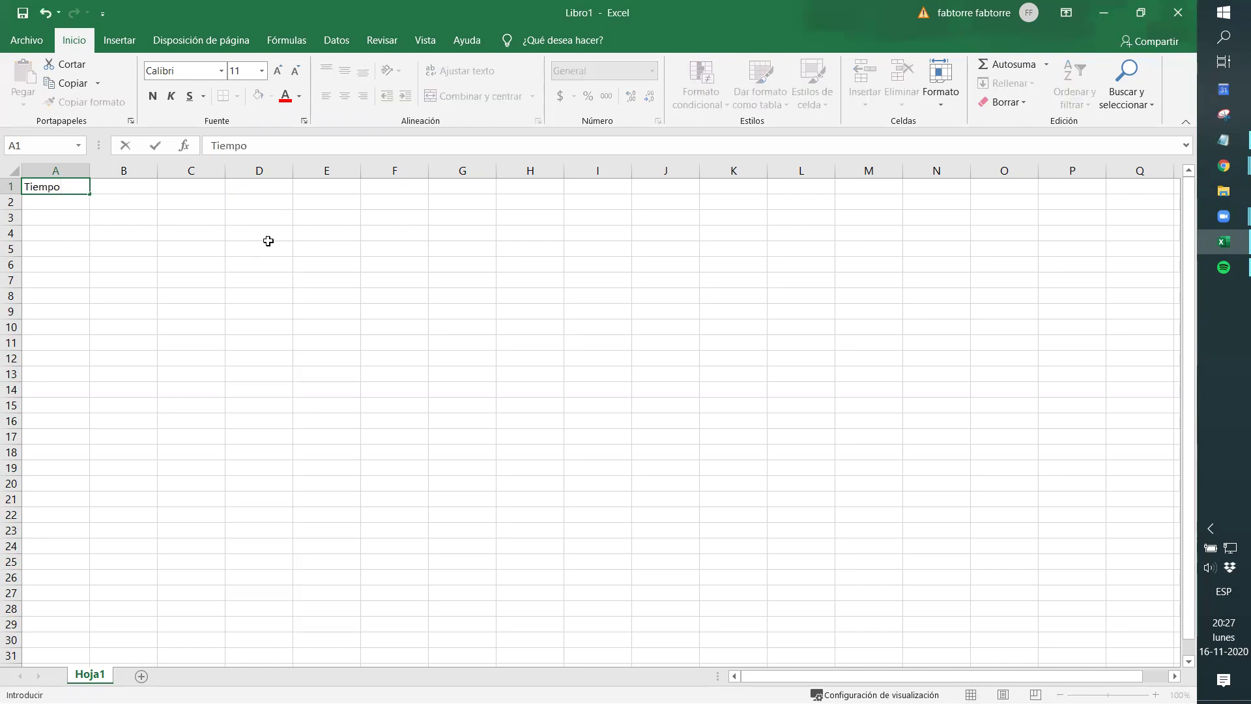
text( (s))
key(Tab)
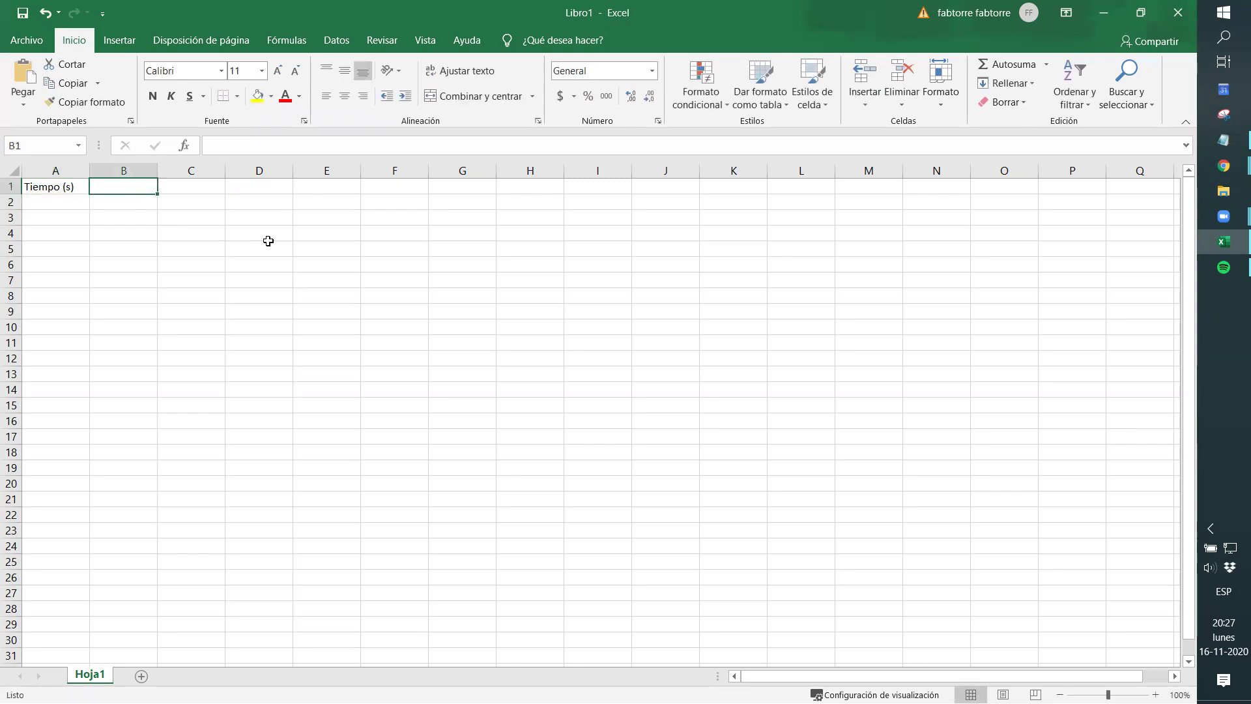
Step: Add the column headers "X (m)" in cell B1 and "Ajuste" in cell C1
text(x)
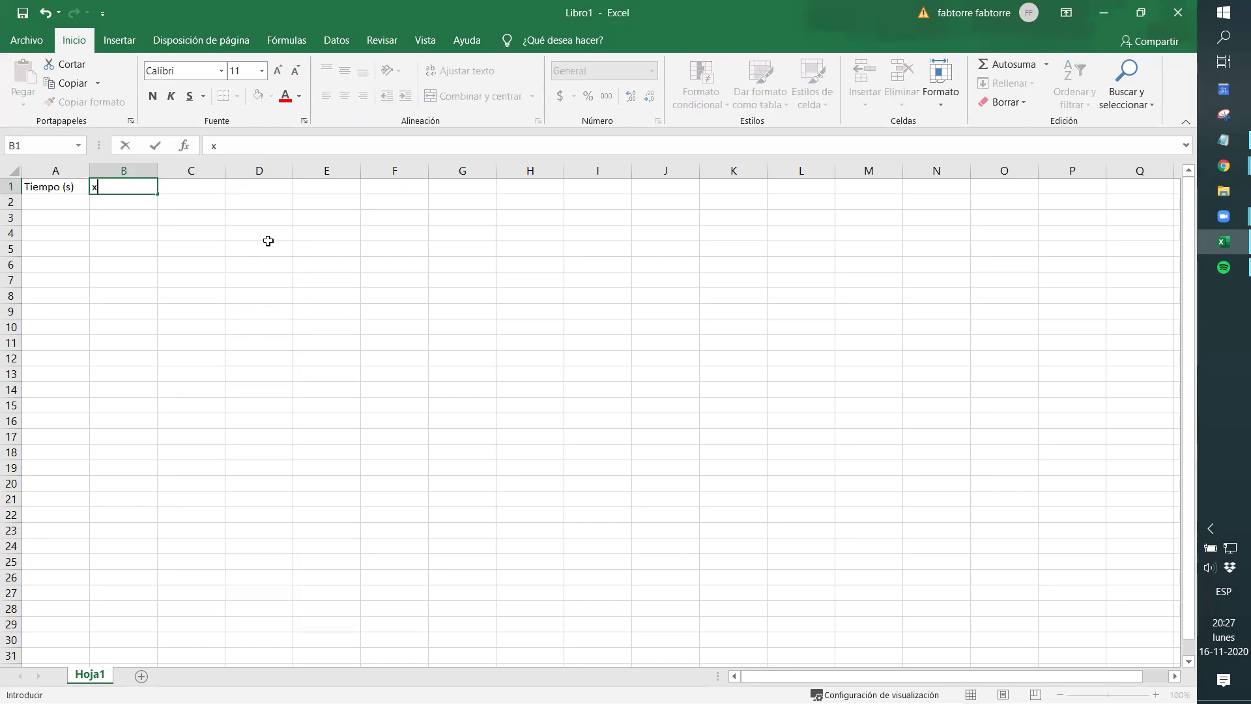
key(BackSpace)
text(X (m)
key(Tab)
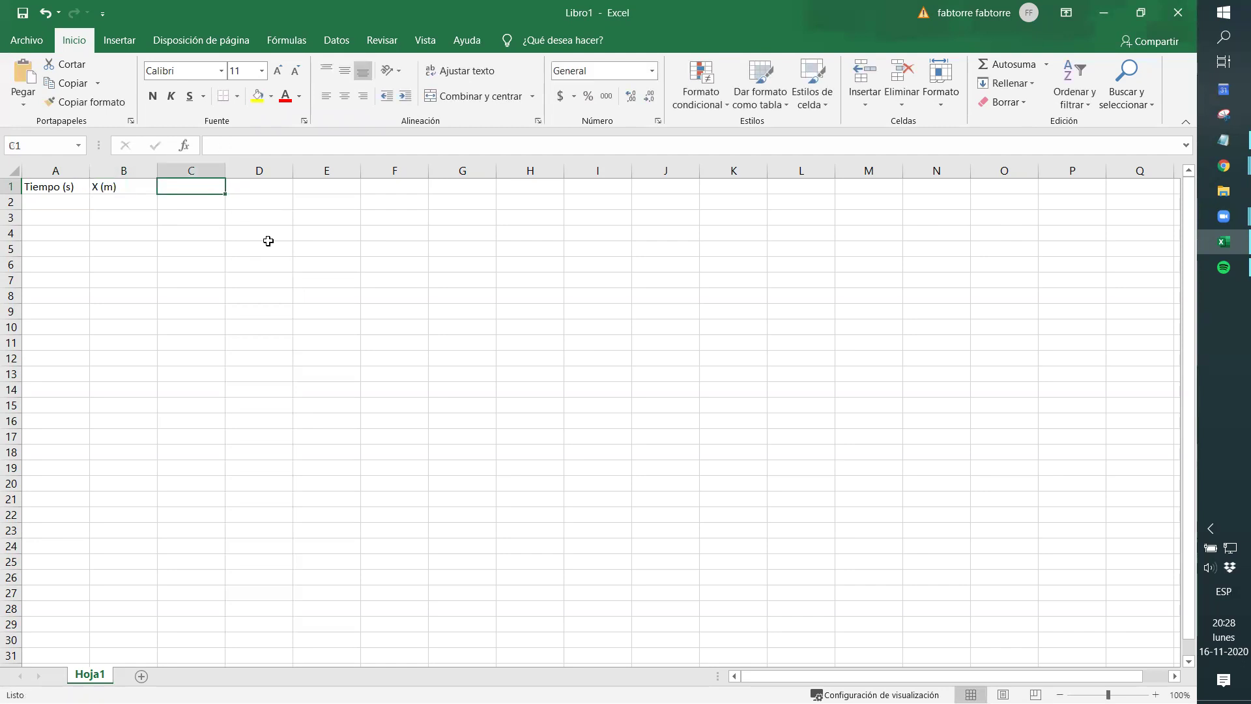
key(Left)
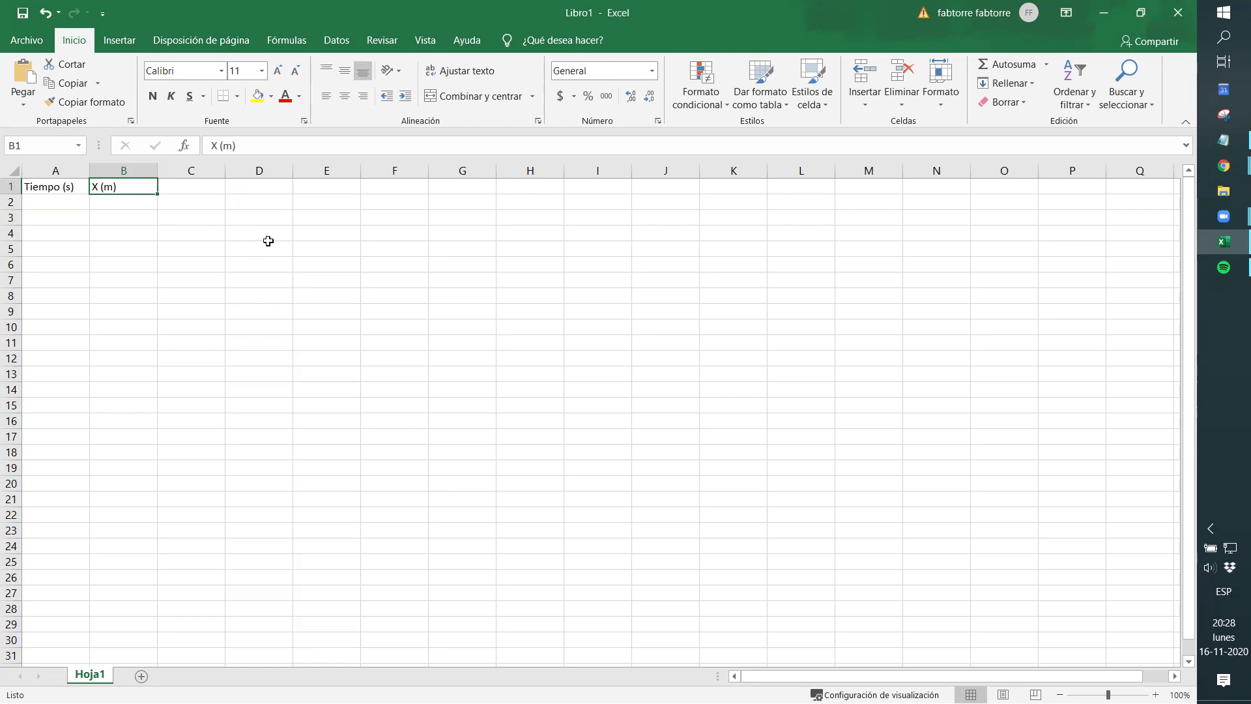
click(193, 188)
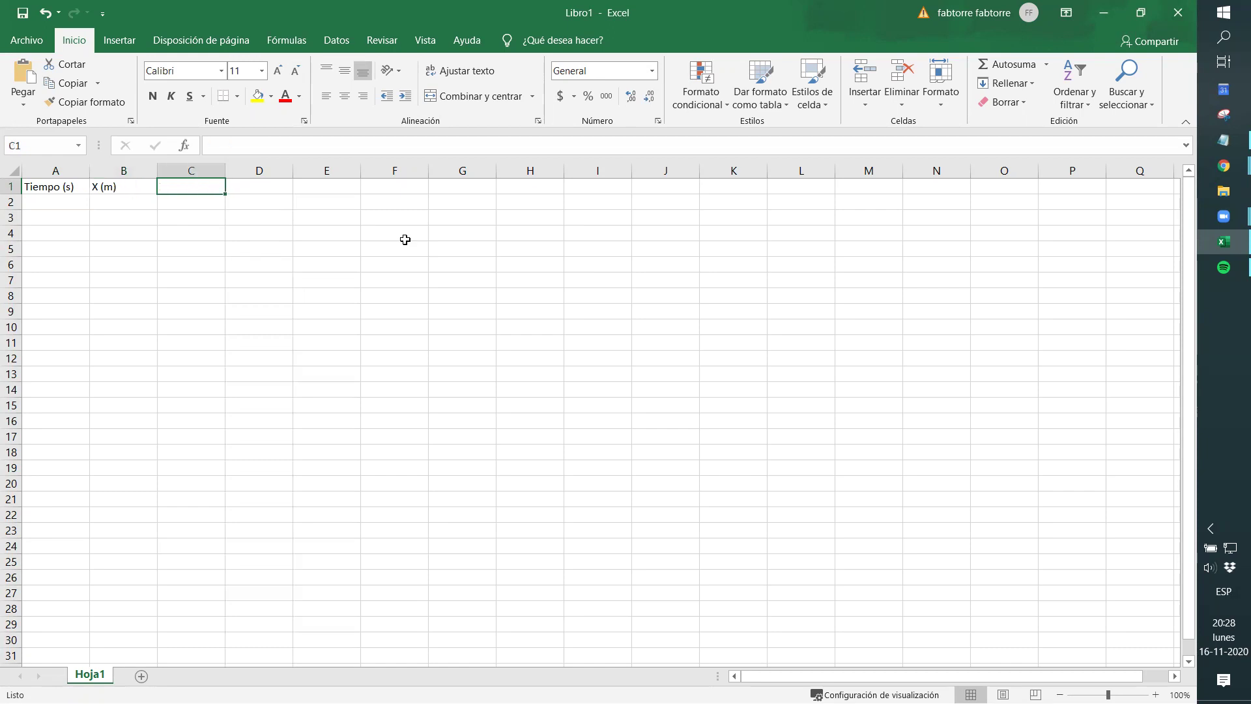
text(Ajuste)
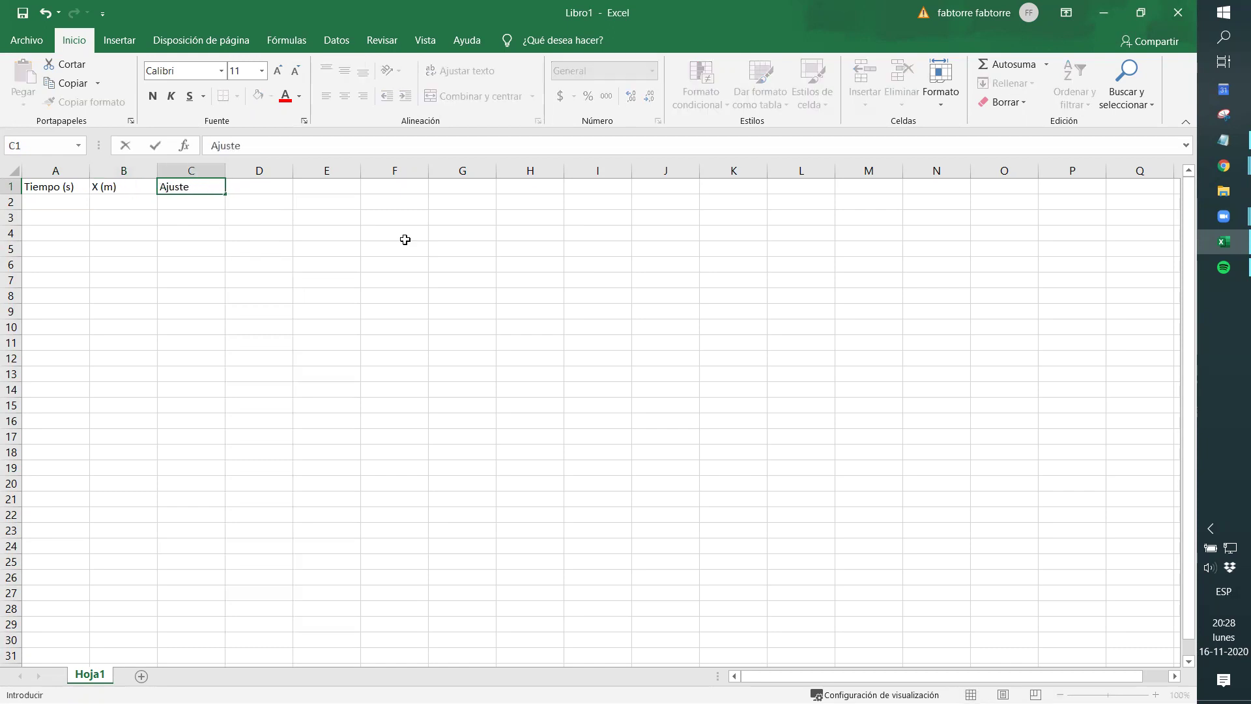
key(Return)
key(Up)
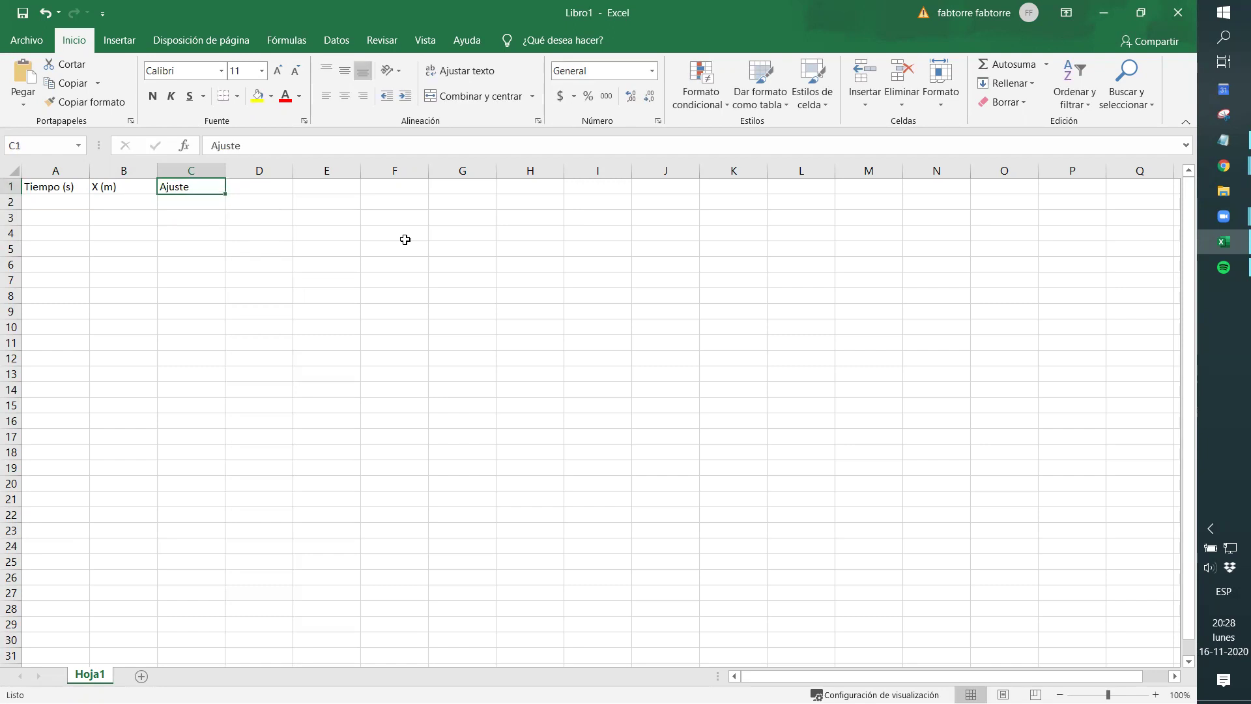
Step: Enter the time values 1, 2, 3, 4, 5 and 6 down cells A2 to A7
key(Left)
key(Left)
key(Down)
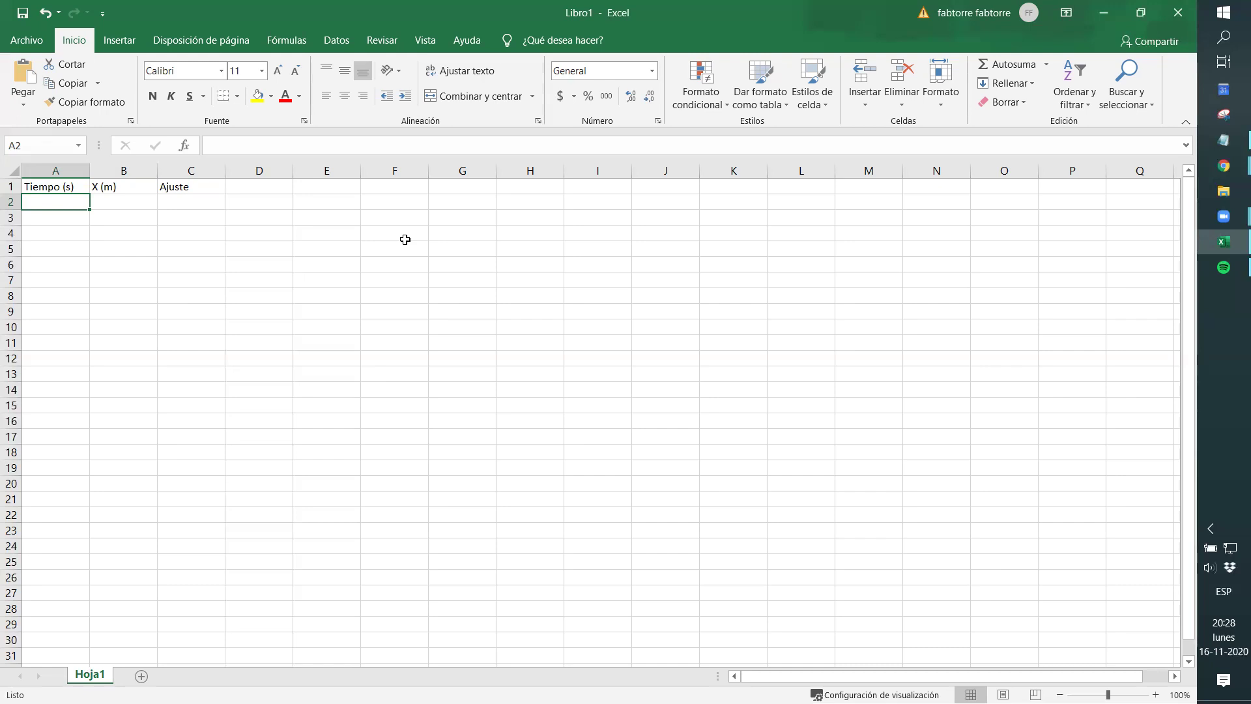
text(1 2 3 4 5 6)
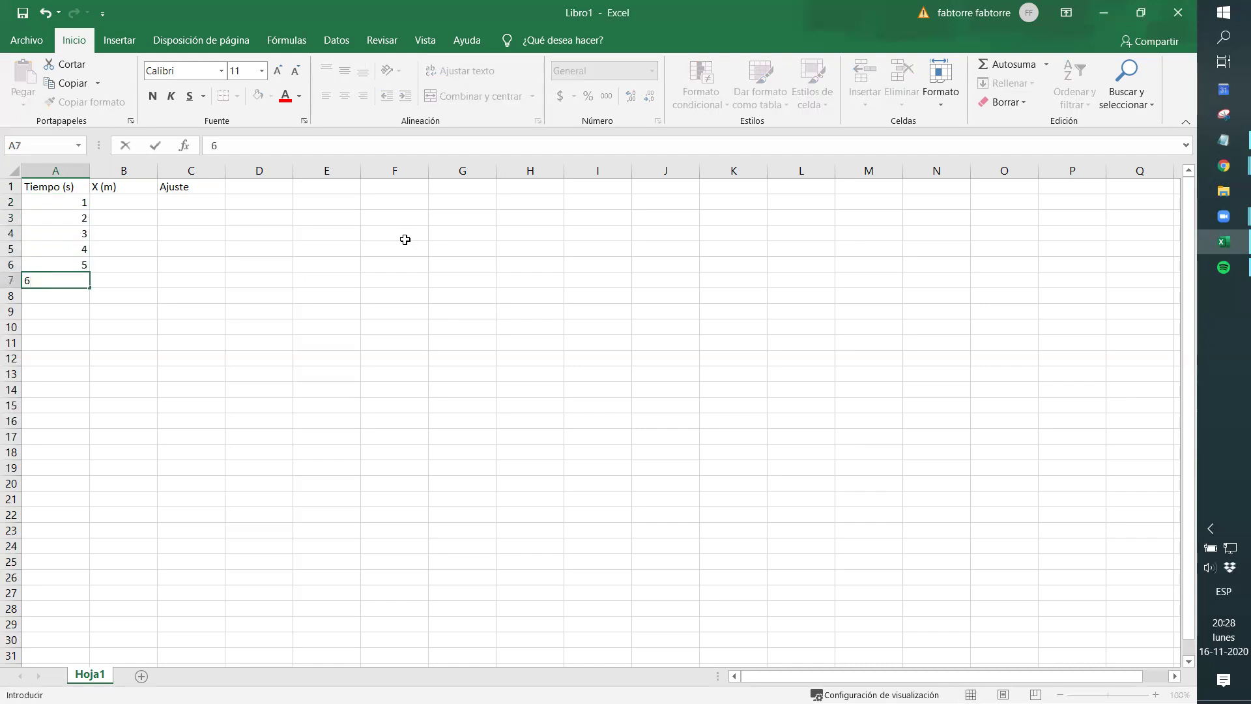
key(Return)
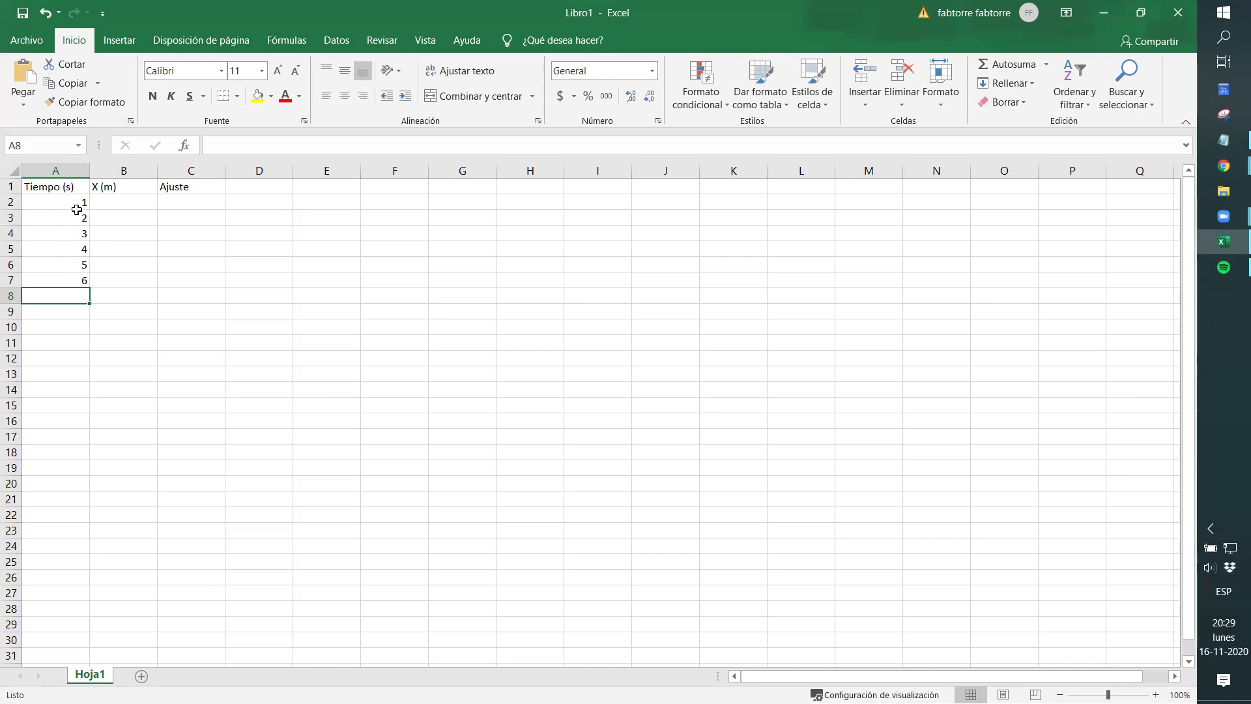
Step: Extend the series from A2:A7 down column A to row 39, up to the value 38
drag(75, 202, 71, 283)
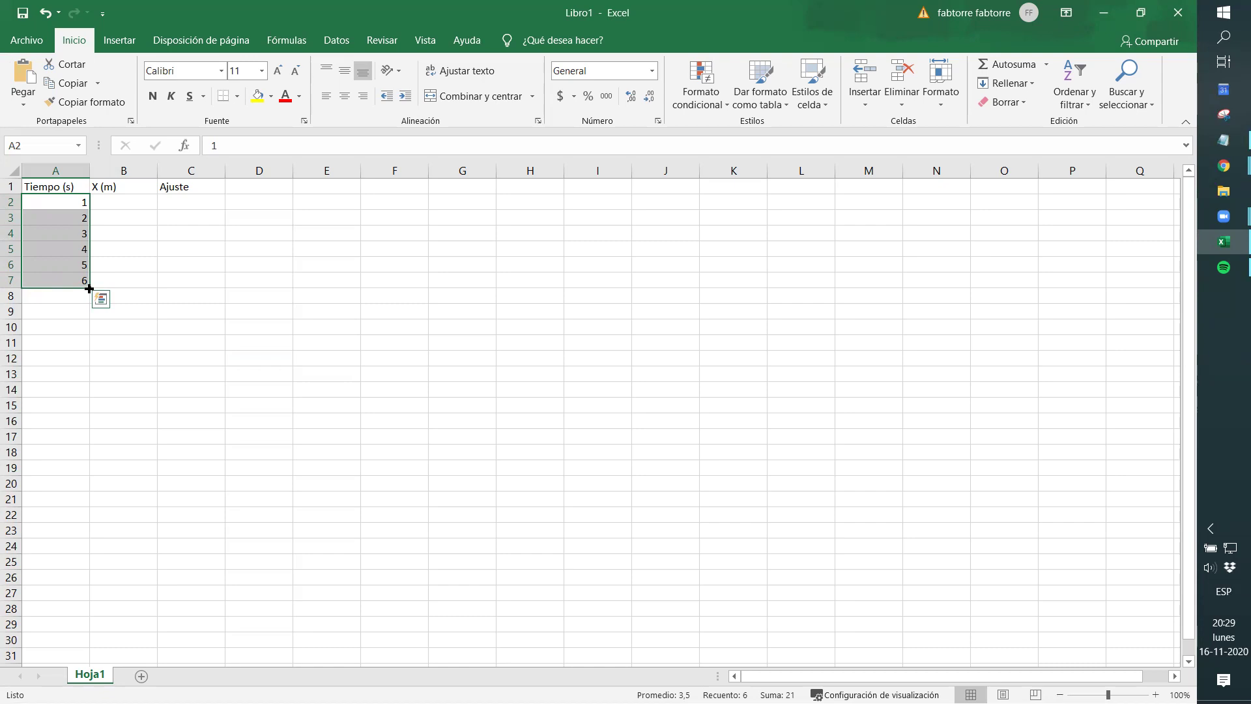
drag(89, 289, 86, 672)
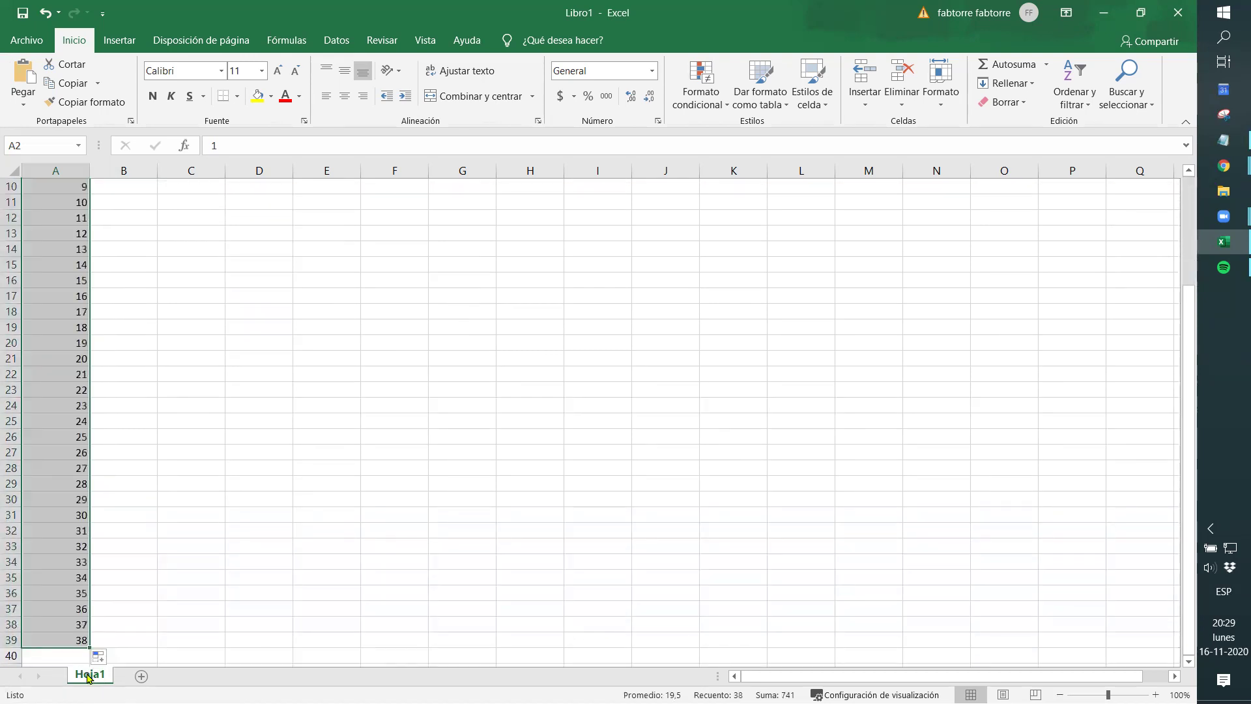
scroll(98, 636, up, 3)
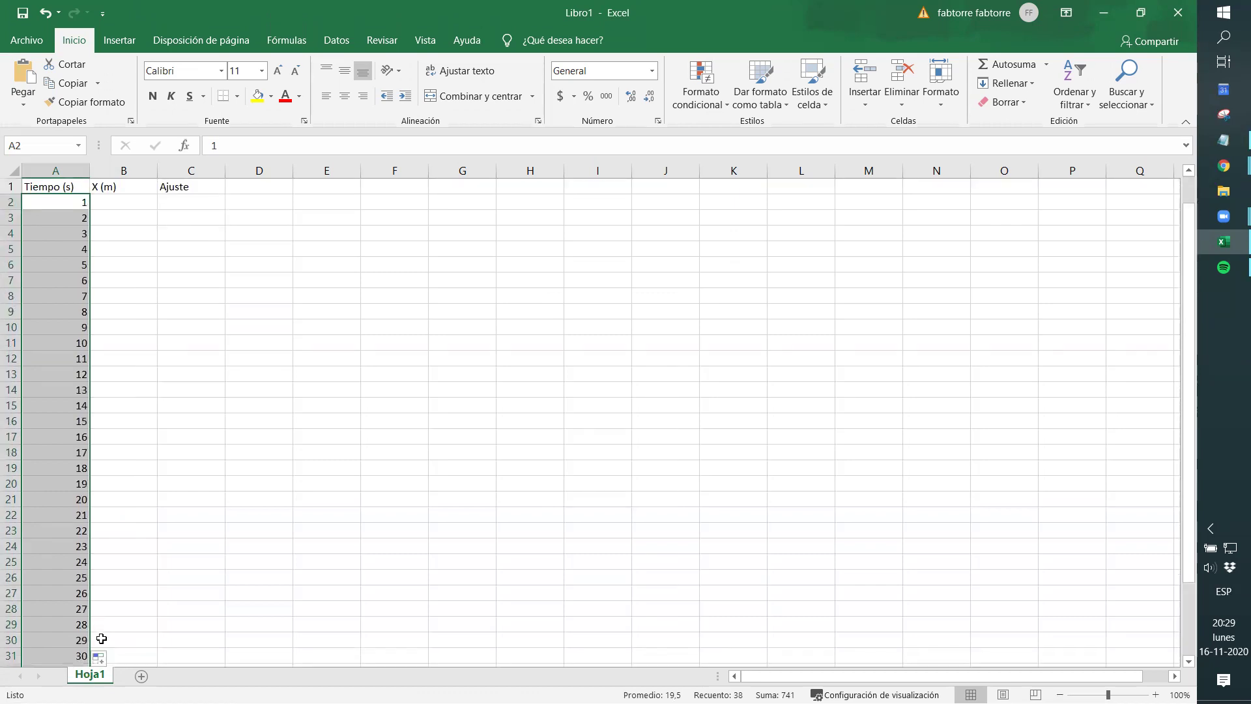
Step: Overwrite the first time values in cells A2 to A5 with 0, 0,5, 1 and 1,5
click(53, 202)
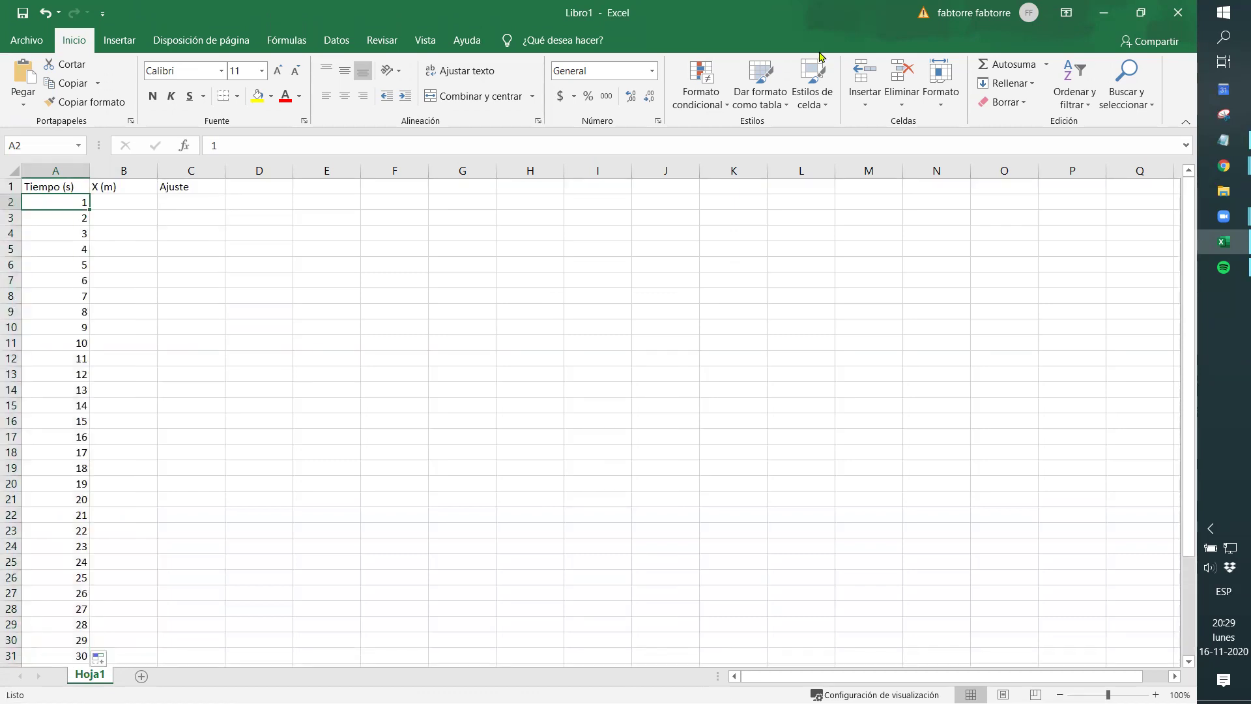
text(0)
key(Return)
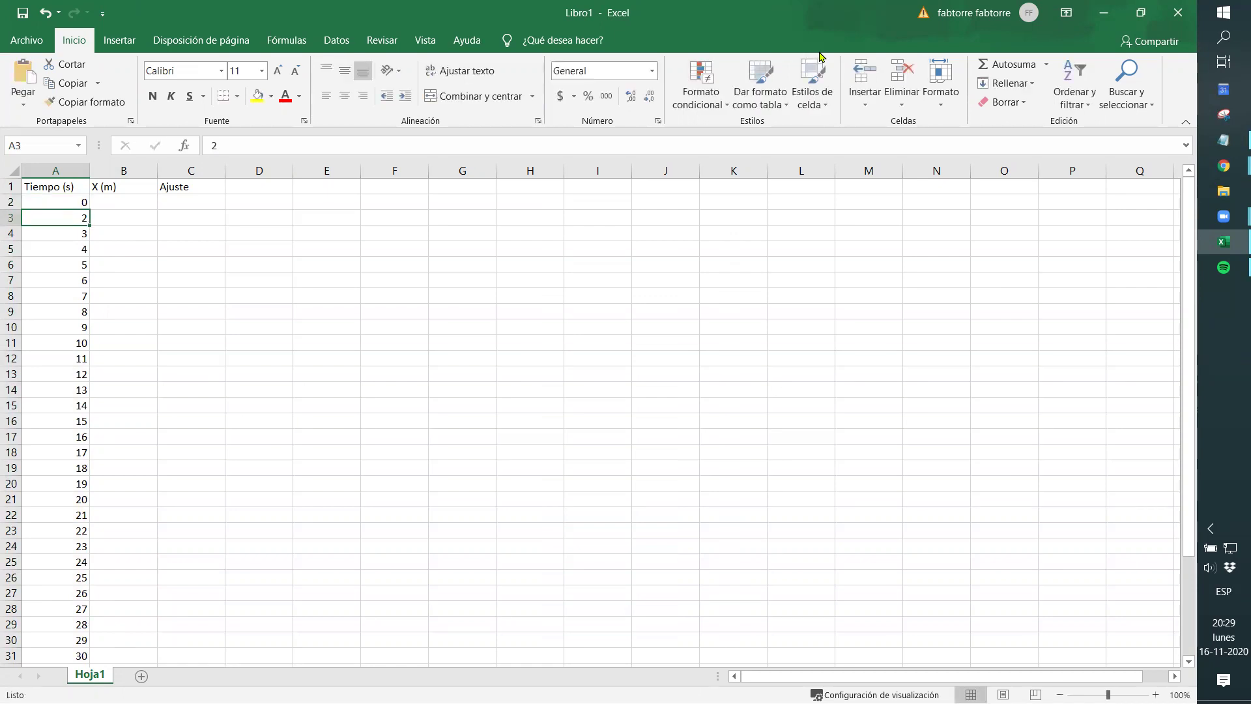
text(0,0)
key(BackSpace)
text(5)
key(Return)
text(0,)
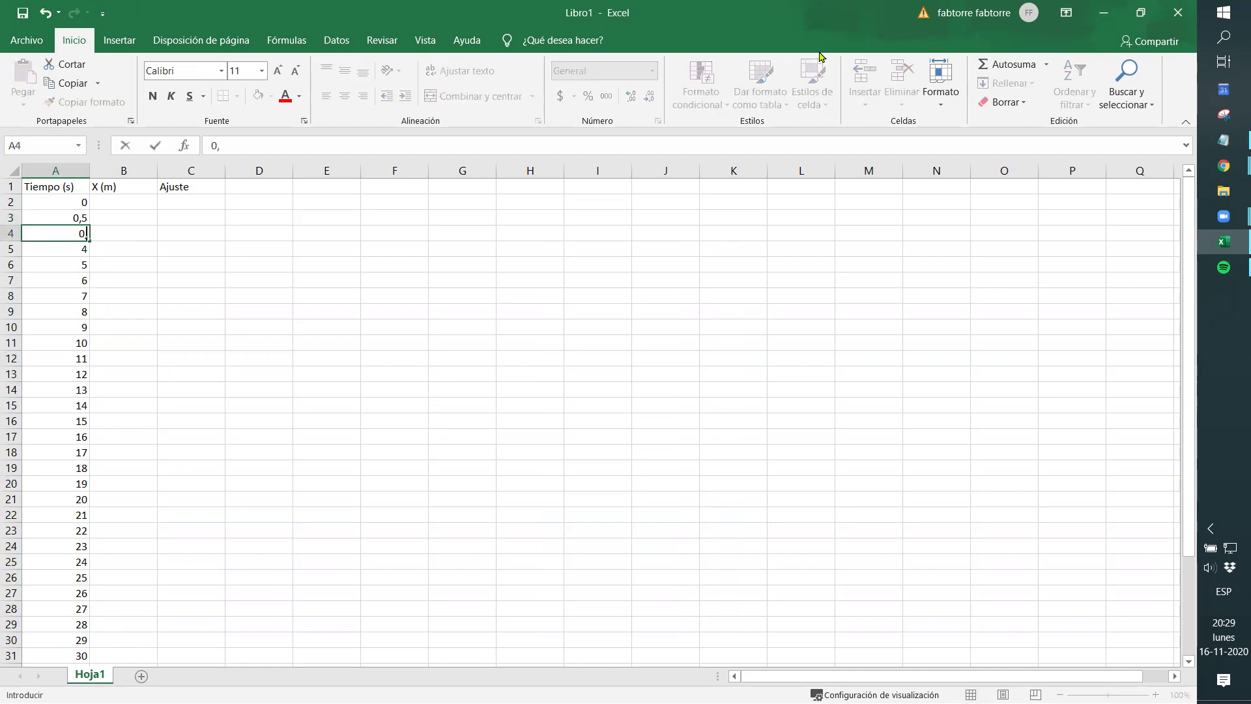
key(BackSpace)
key(BackSpace)
text(1)
key(Return)
text(1,5)
key(Return)
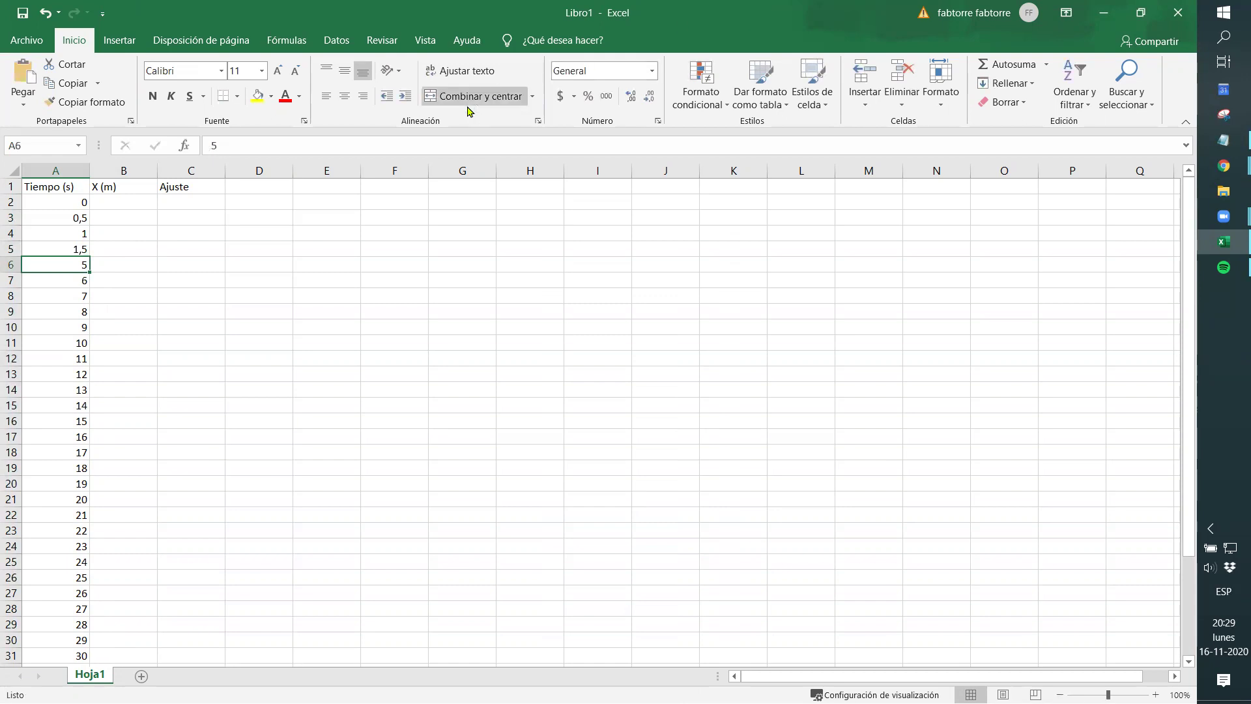
Step: Extend the 0,5-step time series from cell A2 down column A to 18,5 in row 39
drag(65, 204, 81, 659)
scroll(136, 418, up, 2)
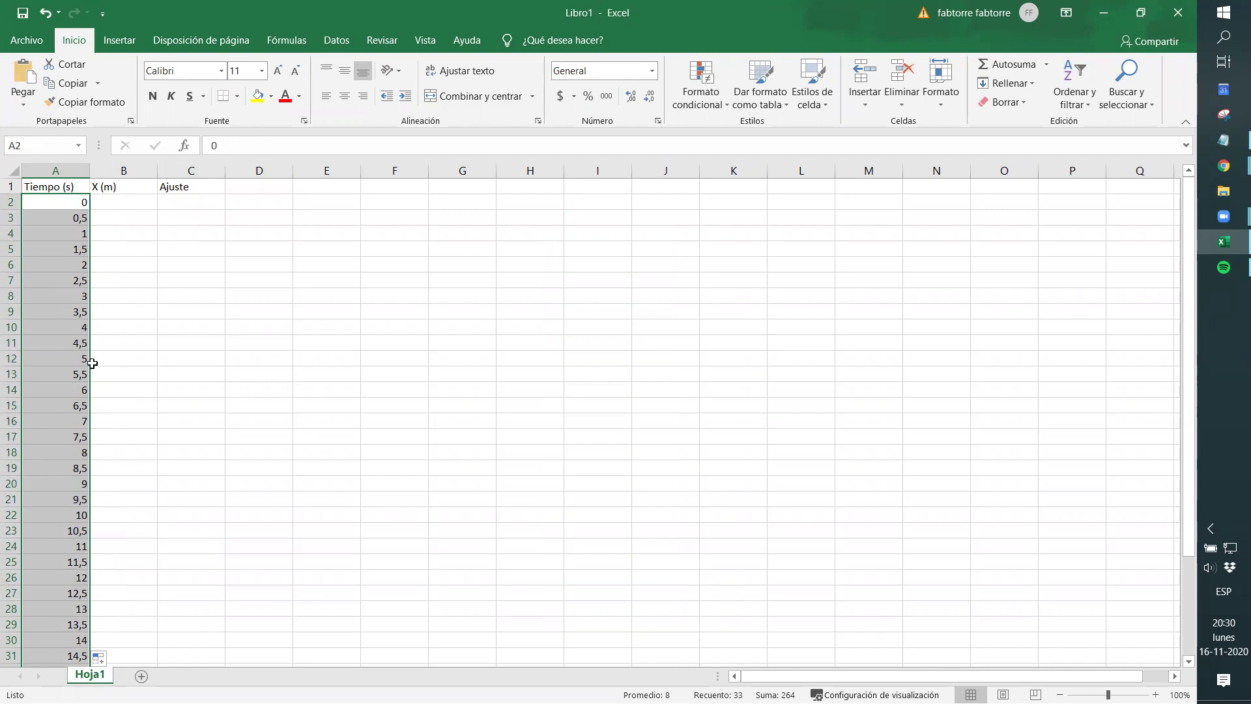
scroll(81, 538, down, 6)
drag(90, 428, 92, 506)
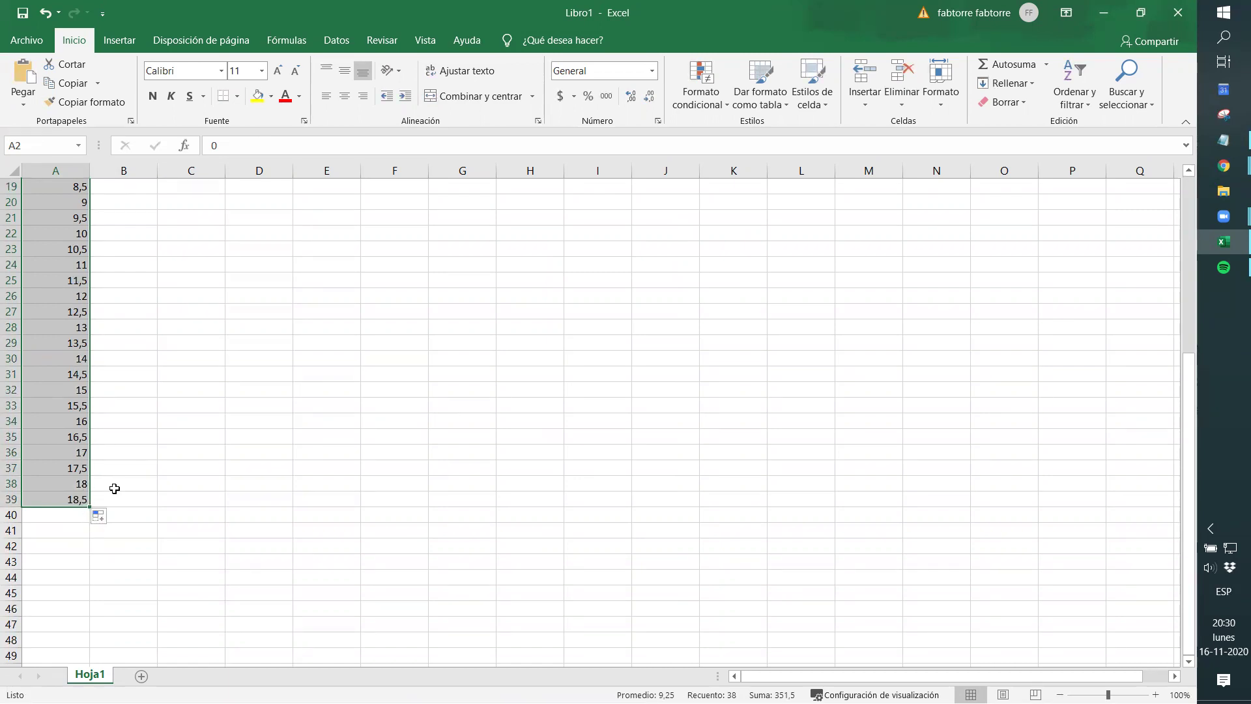
Step: Enter the position values -5, -4,85 and -4,7 in cells B2 to B4
scroll(127, 533, up, 6)
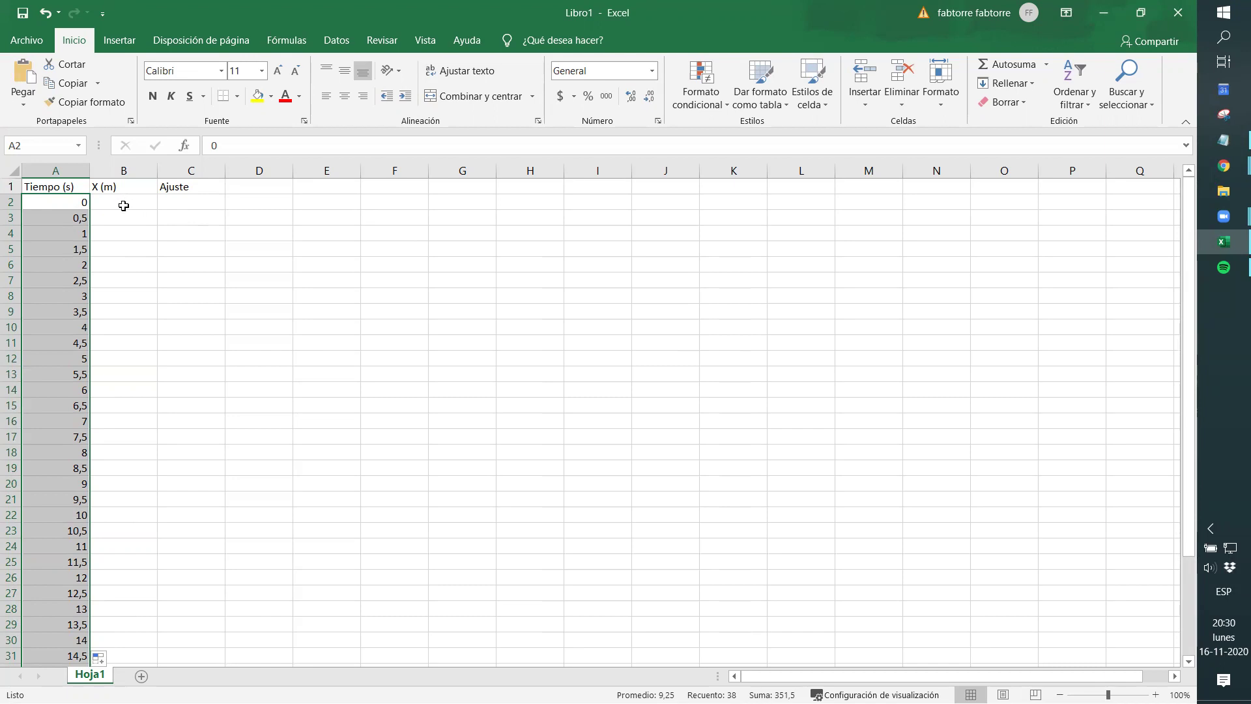
click(123, 206)
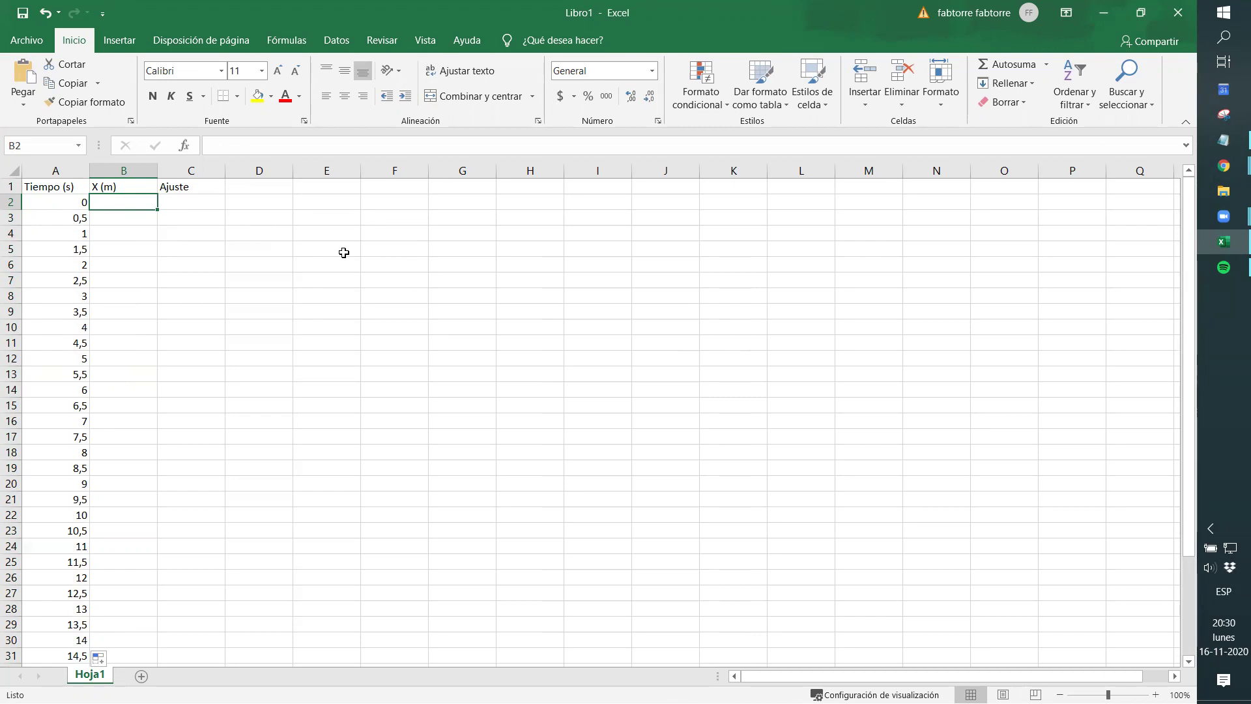
text(-5)
key(Tab)
key(Return)
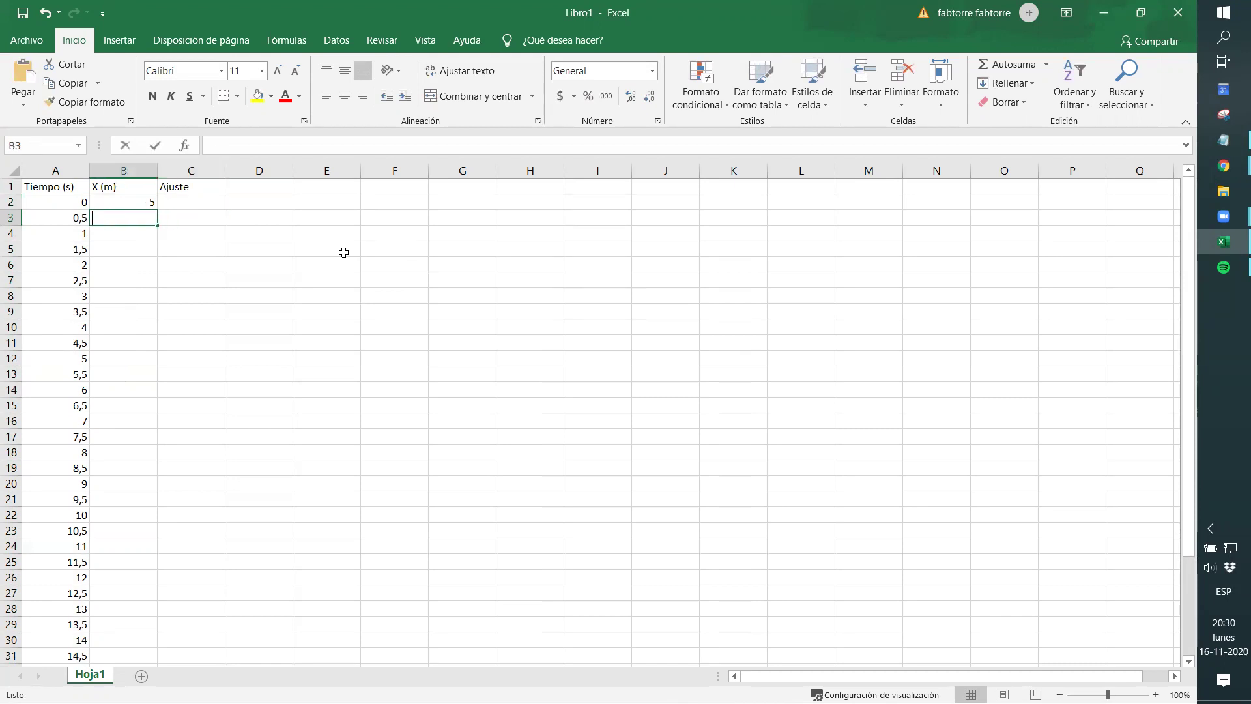
text(-)
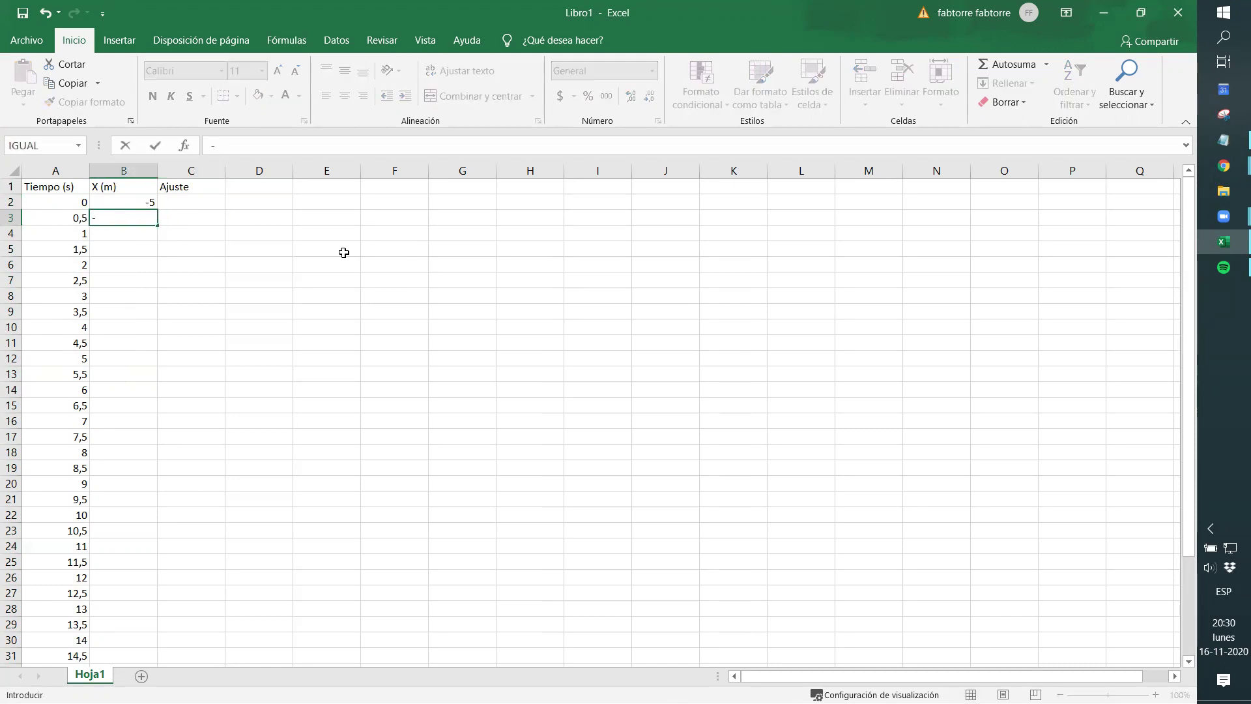
text(4,85)
key(Return)
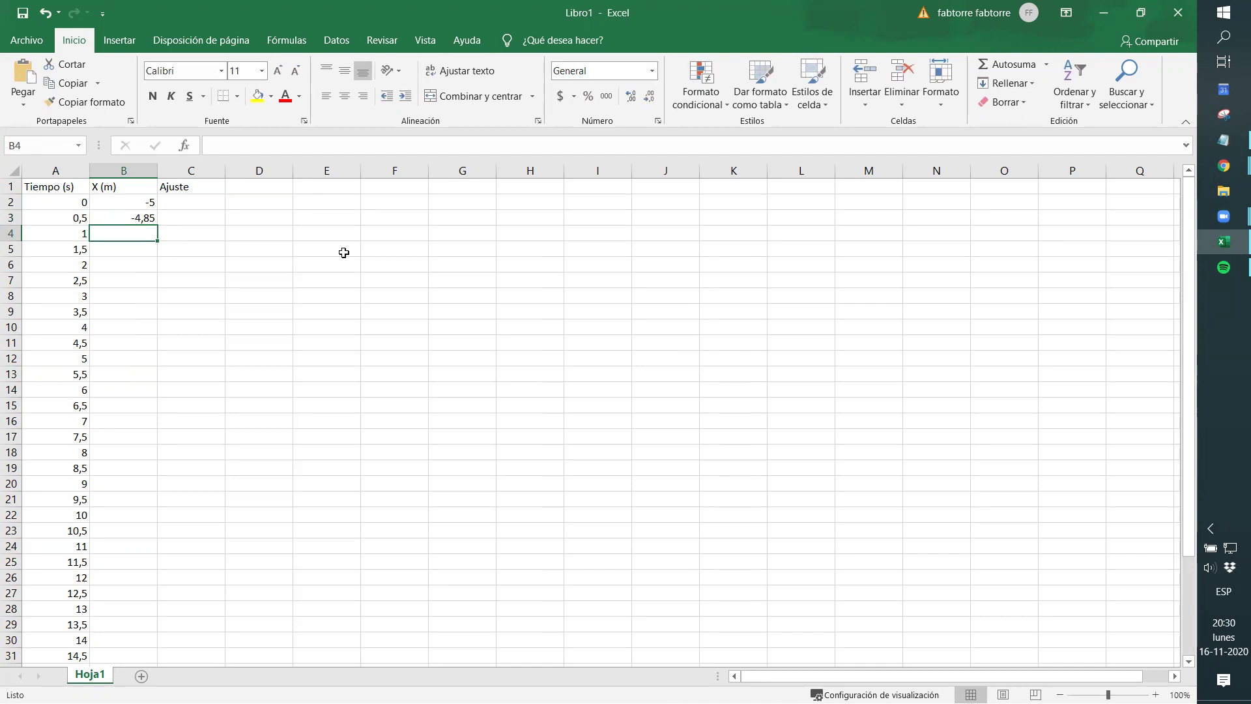
text(-4,7)
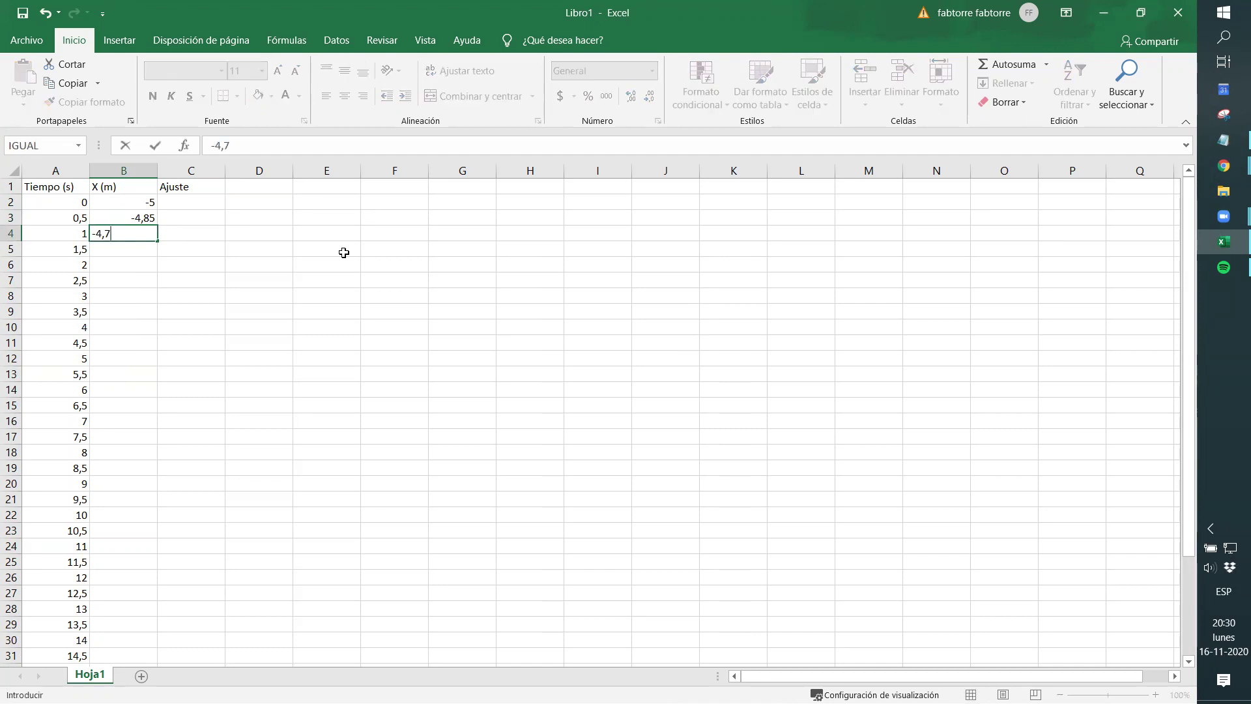
key(Return)
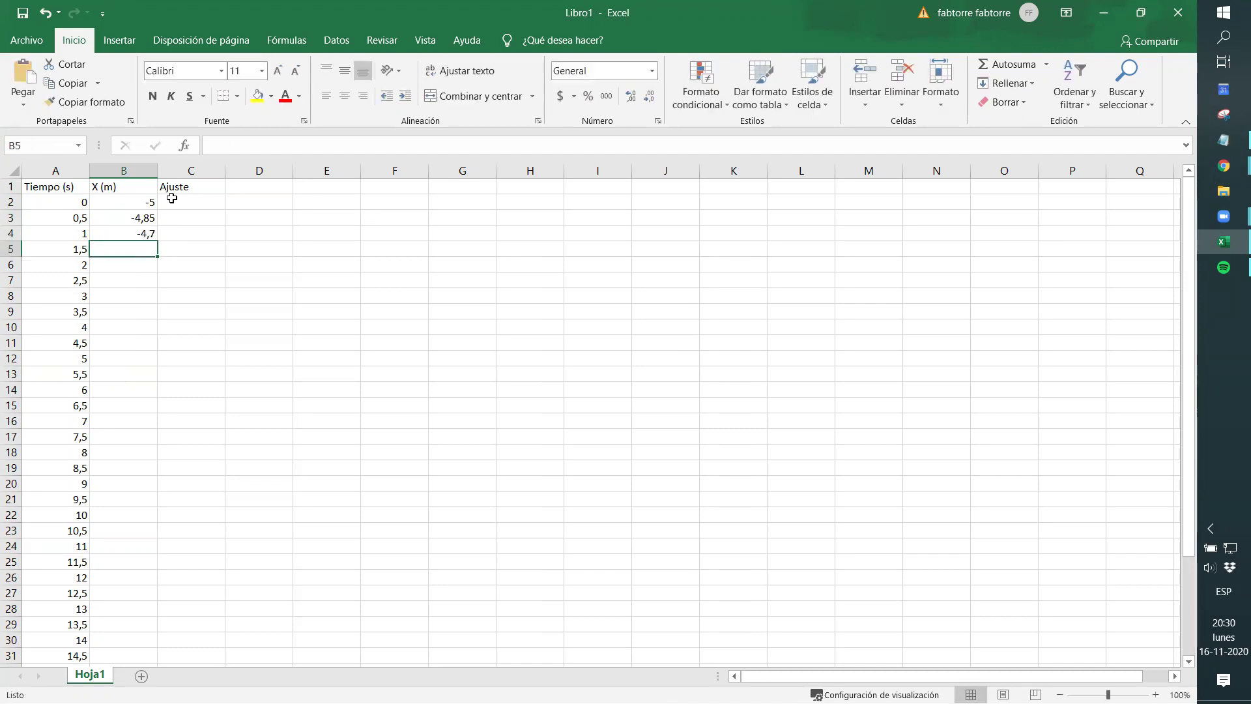
Step: Extend the X (m) series from B2:B4 down column B to row 39, up to the value 0,55
drag(155, 202, 129, 461)
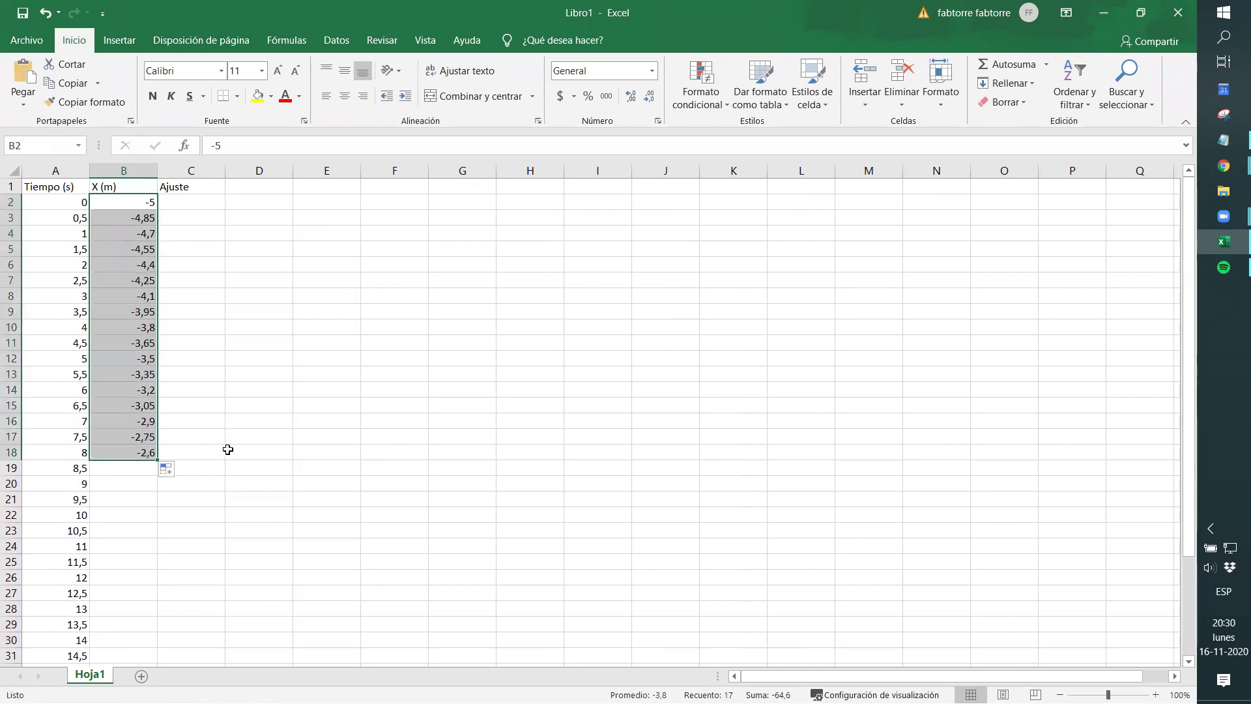
click(278, 443)
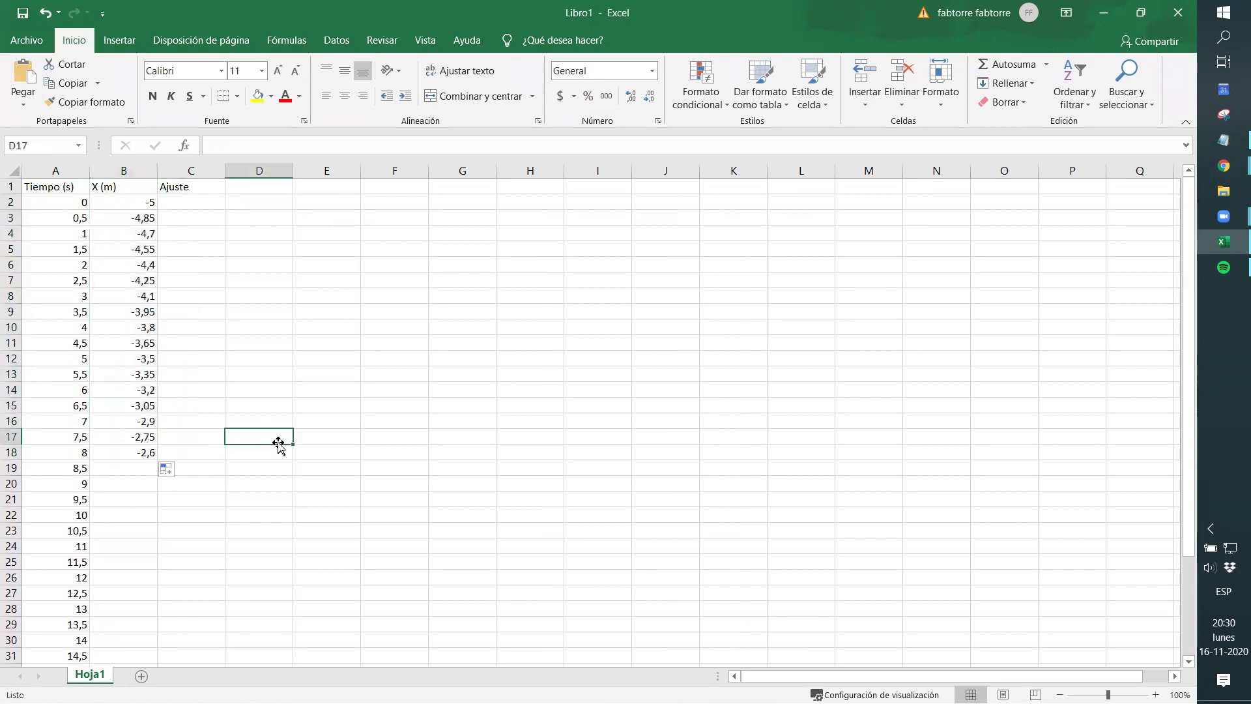
click(143, 203)
drag(135, 217, 151, 234)
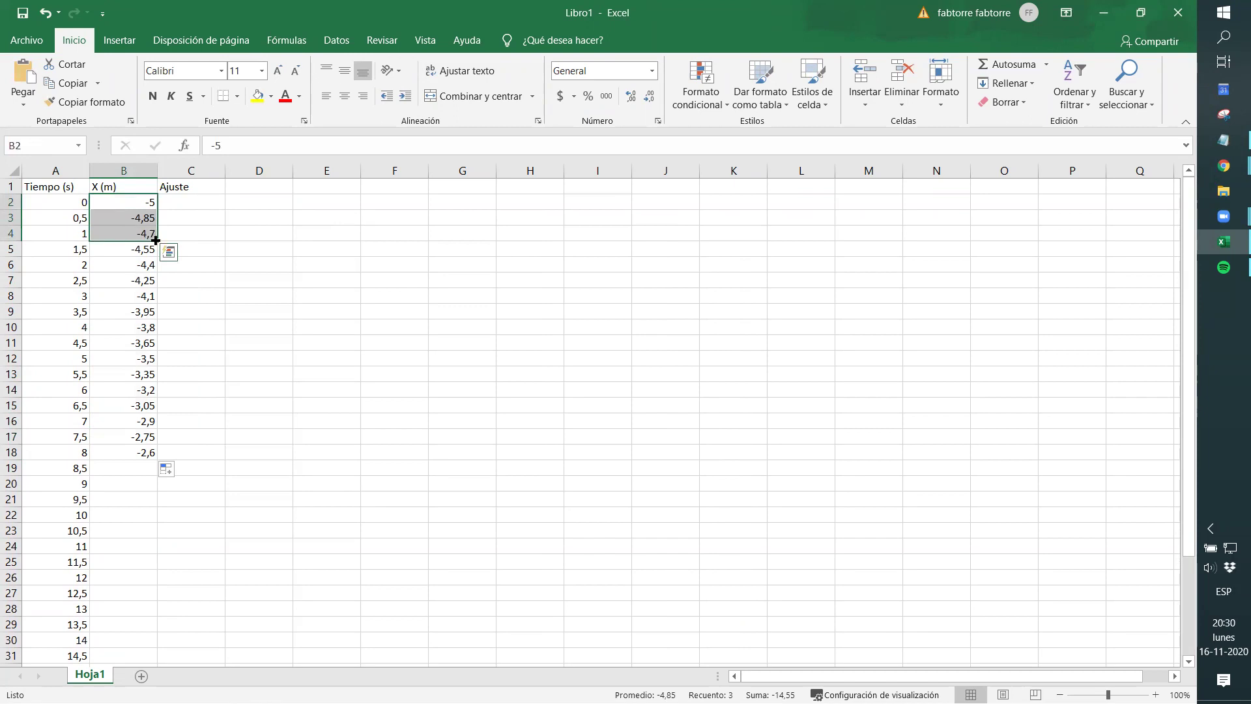
double_click(155, 240)
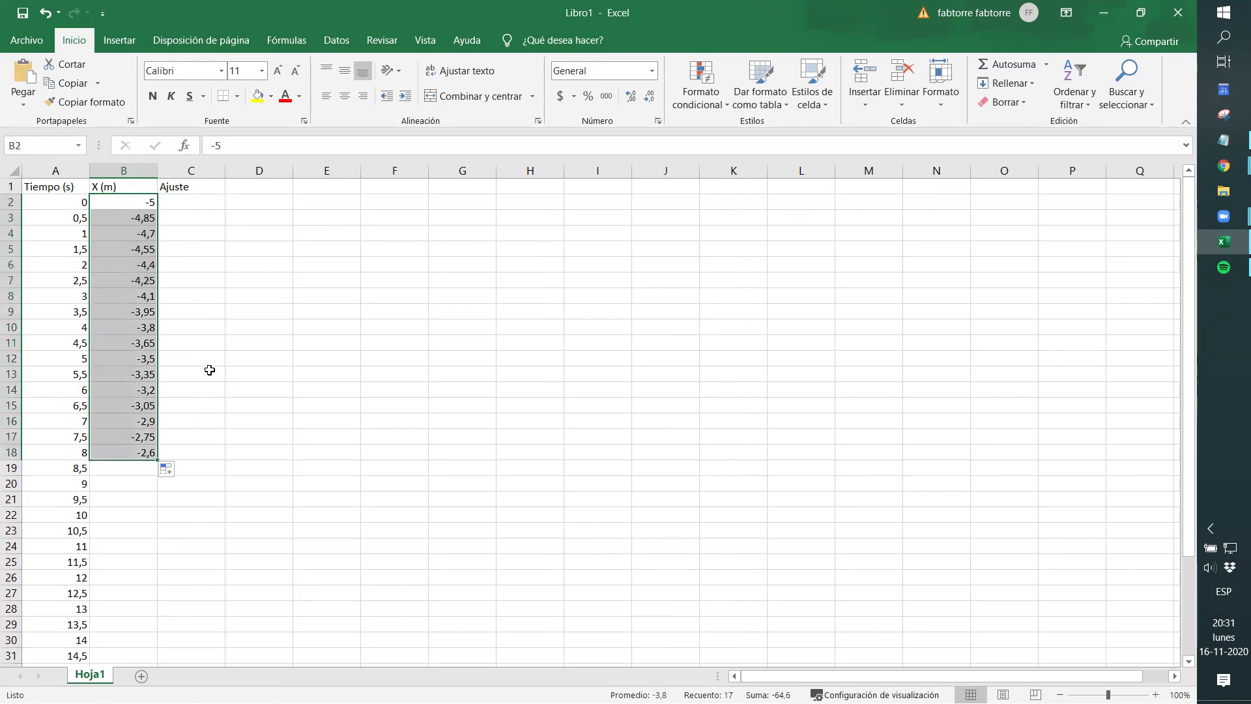
double_click(158, 456)
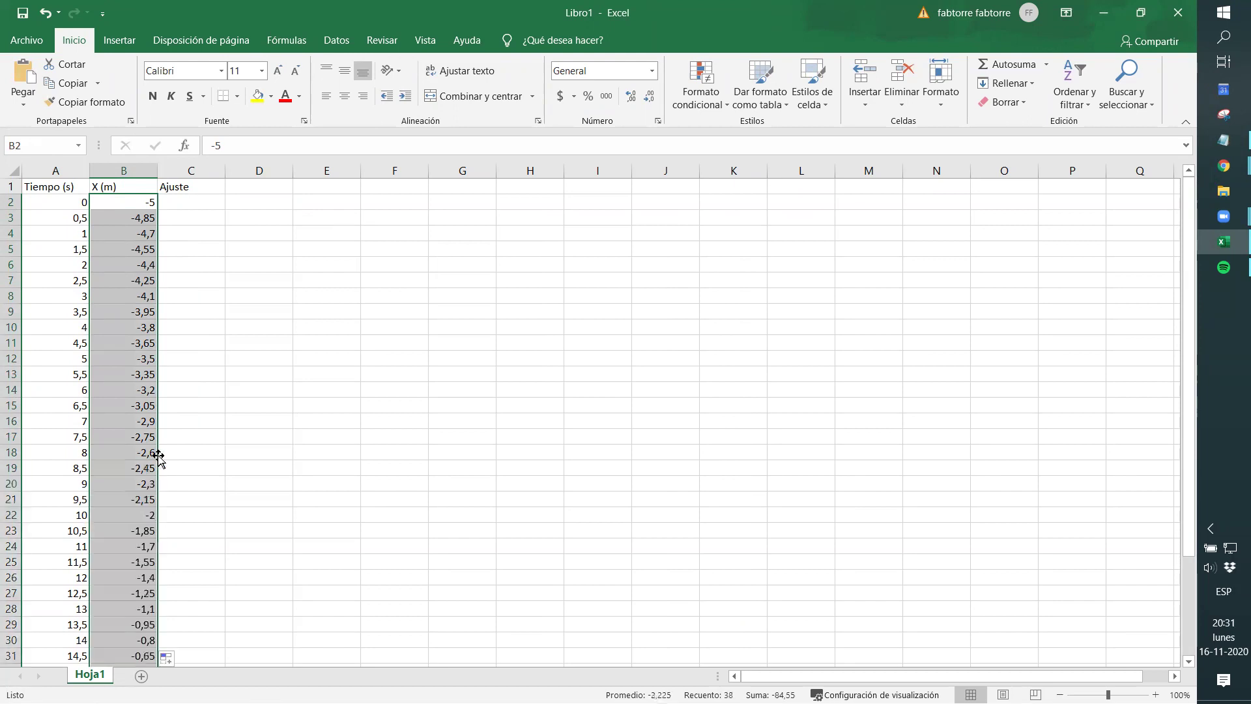
scroll(158, 456, down, 6)
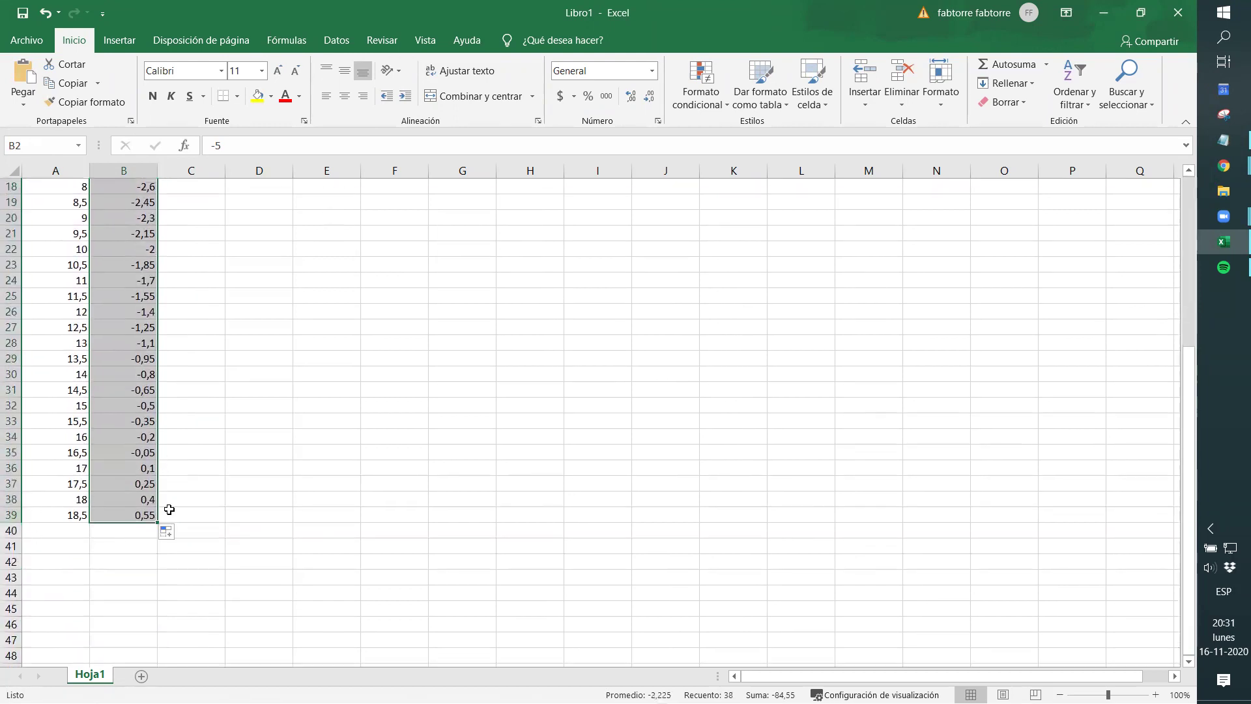
scroll(131, 508, up, 6)
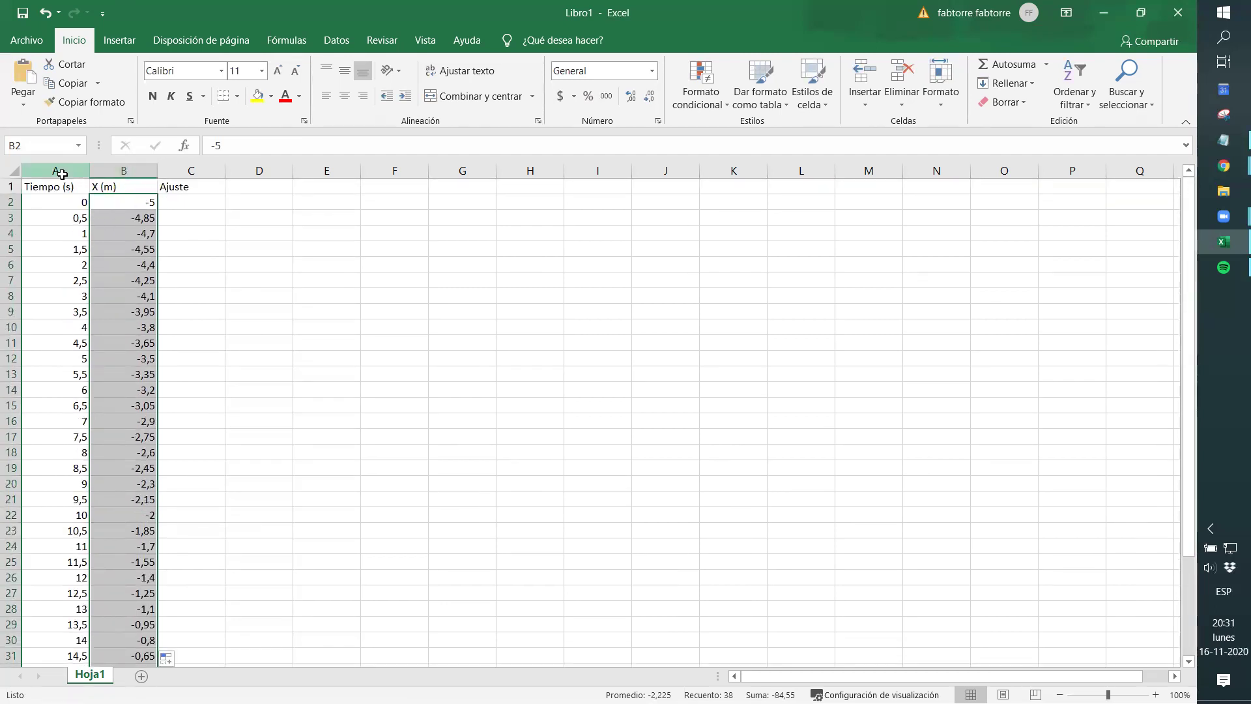
drag(62, 174, 121, 173)
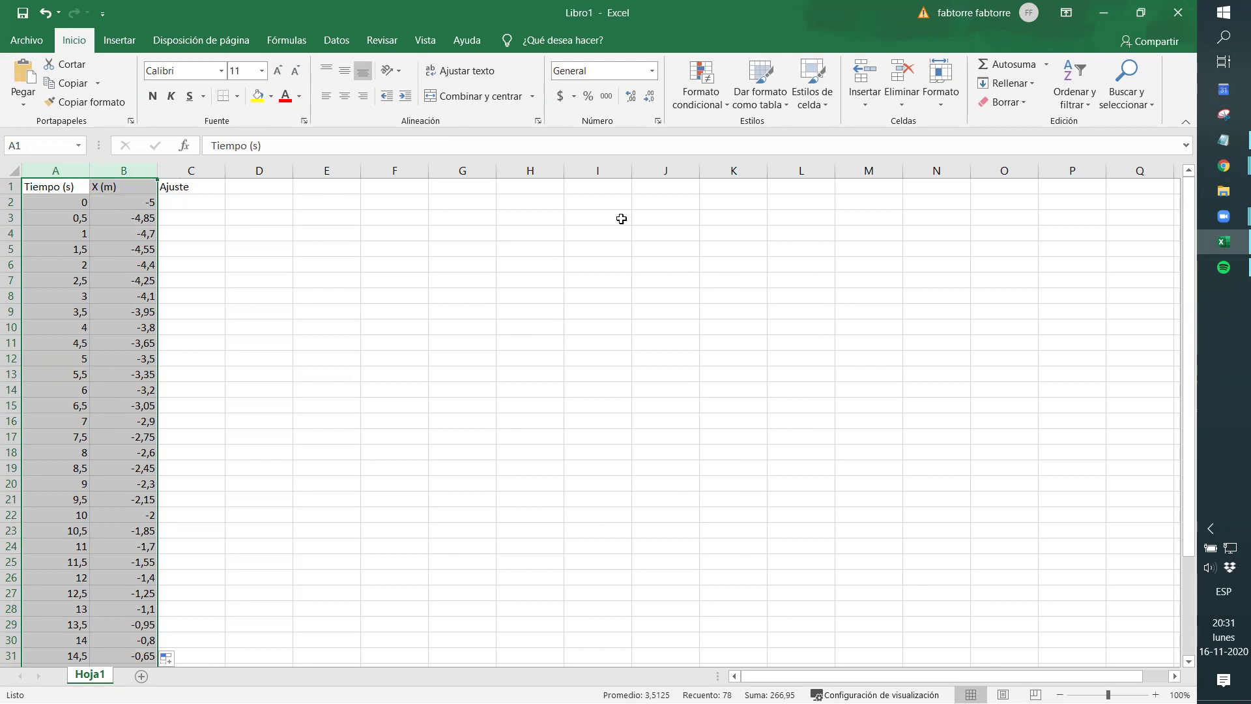
Step: Enter the parameter labels a and b in cells G2 and G3
click(456, 204)
text(A)
key(BackSpace)
text(a)
key(Return)
text(b)
key(Return)
Step: Shade the parameter block G2:H3 with a yellow fill
key(Up)
key(Up)
key(Up)
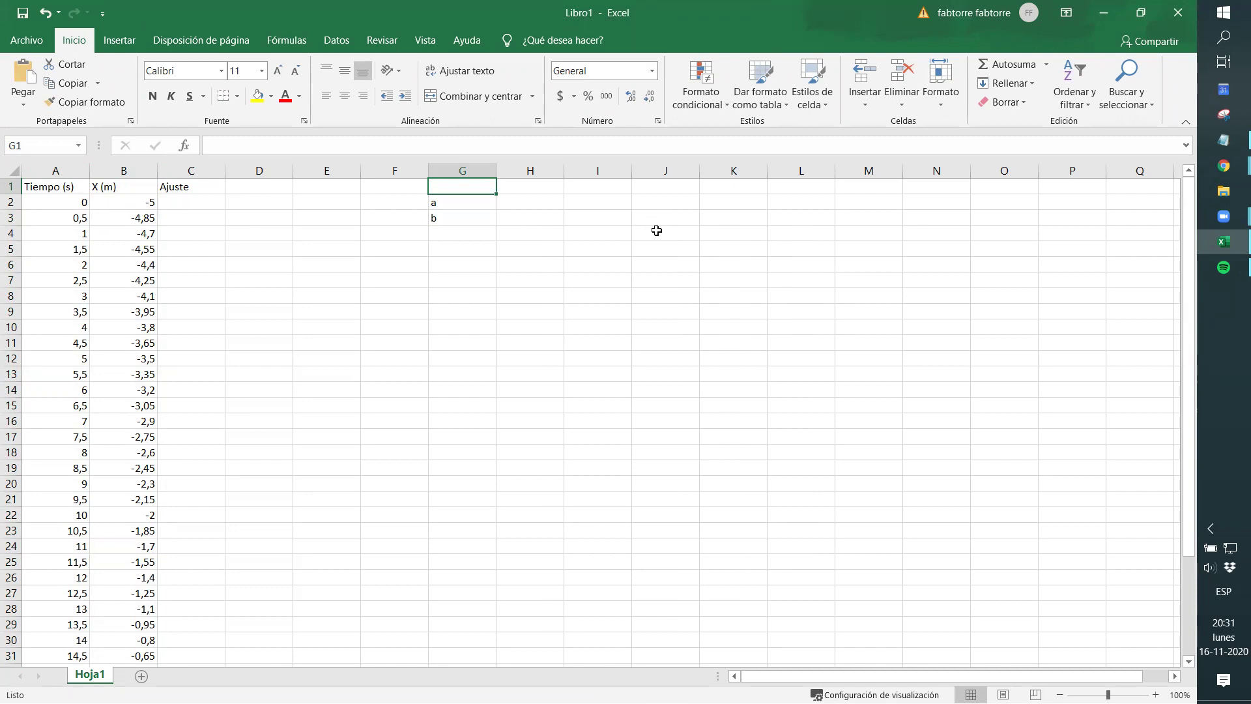
key(Down)
key(Right)
key(Left)
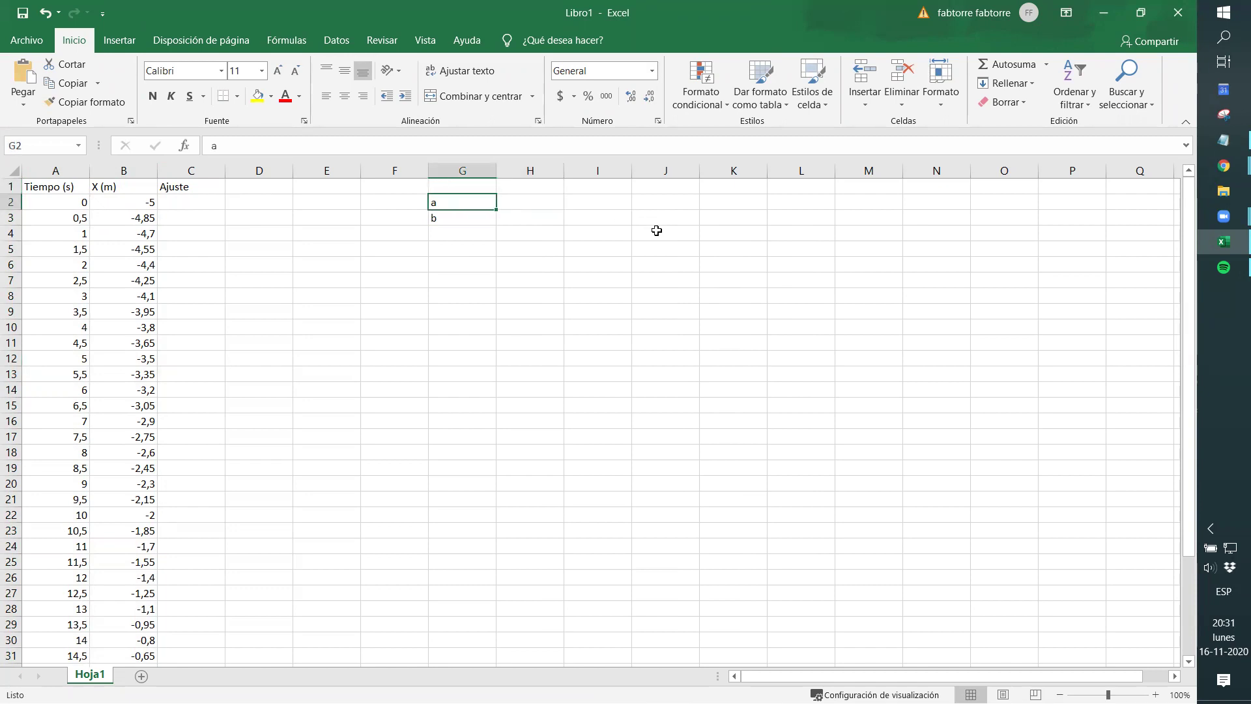
key(Right)
key(Left)
key(Right)
key(Left)
key(Up)
key(Right)
key(Down)
key(shift+Down)
key(shift+Up)
key(Left)
key(shift+Right)
key(shift+Down)
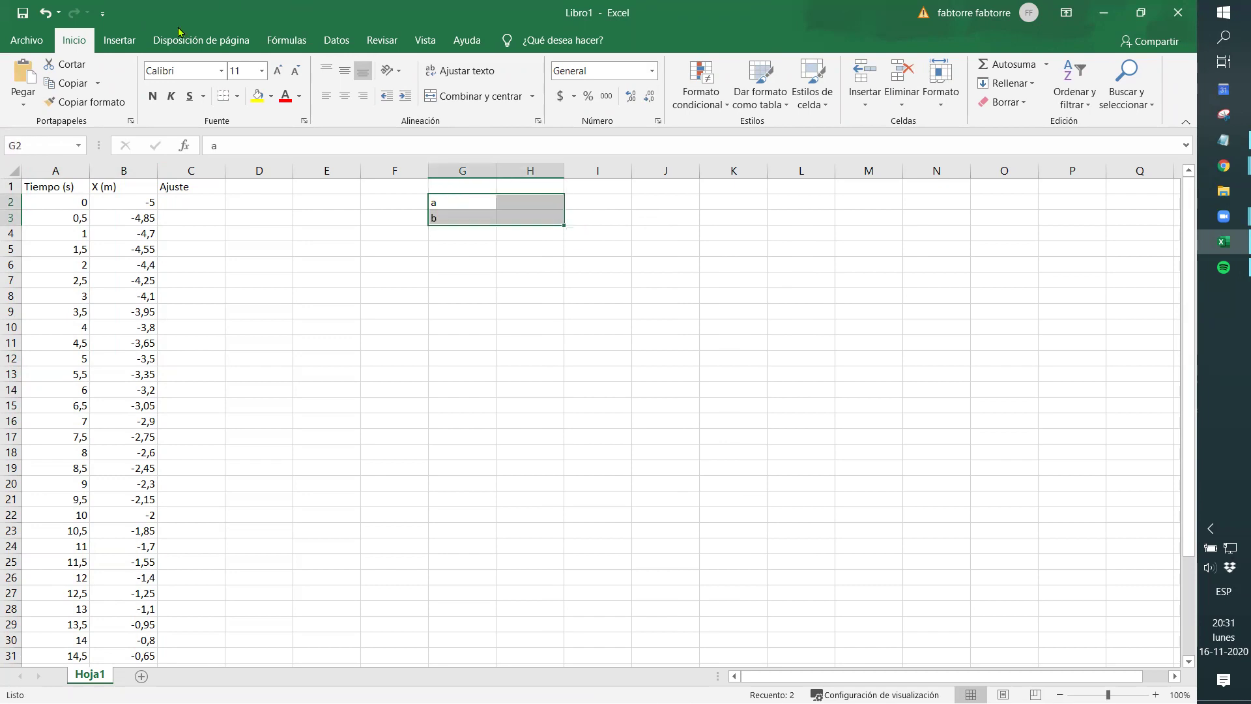
click(257, 95)
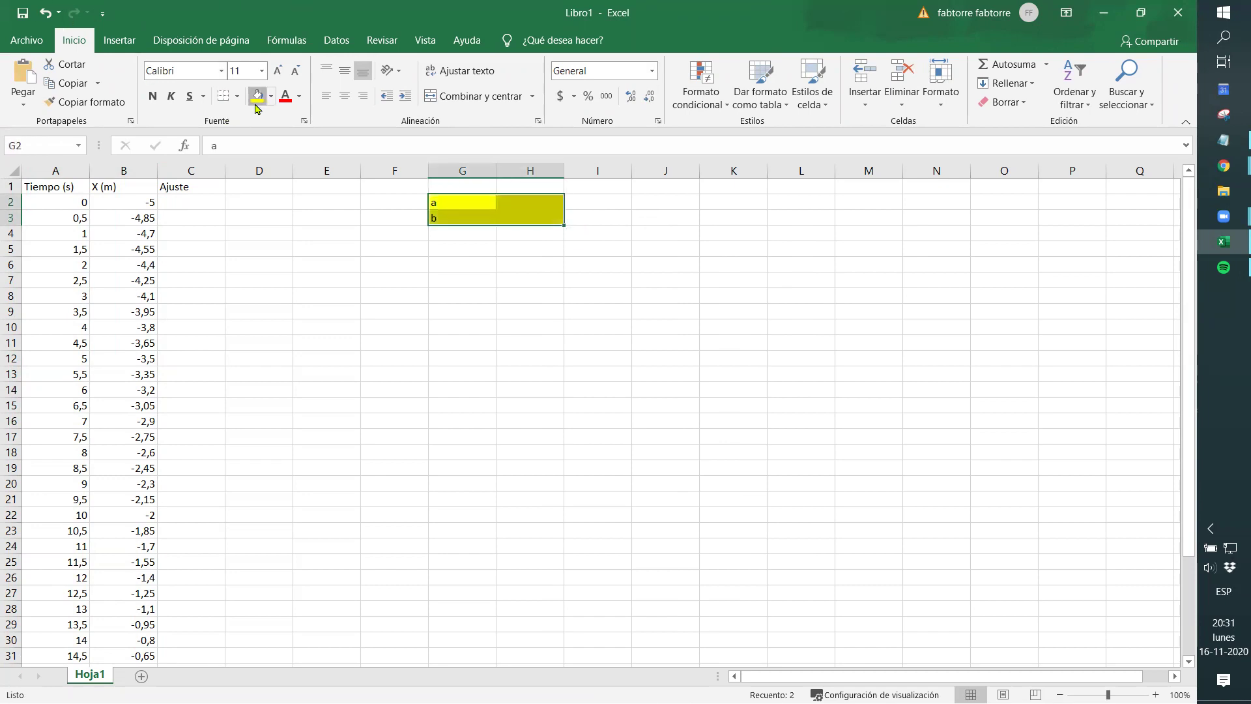
Step: Apply all borders (Todos los bordes) to the parameter block G2:H3
right_click(235, 97)
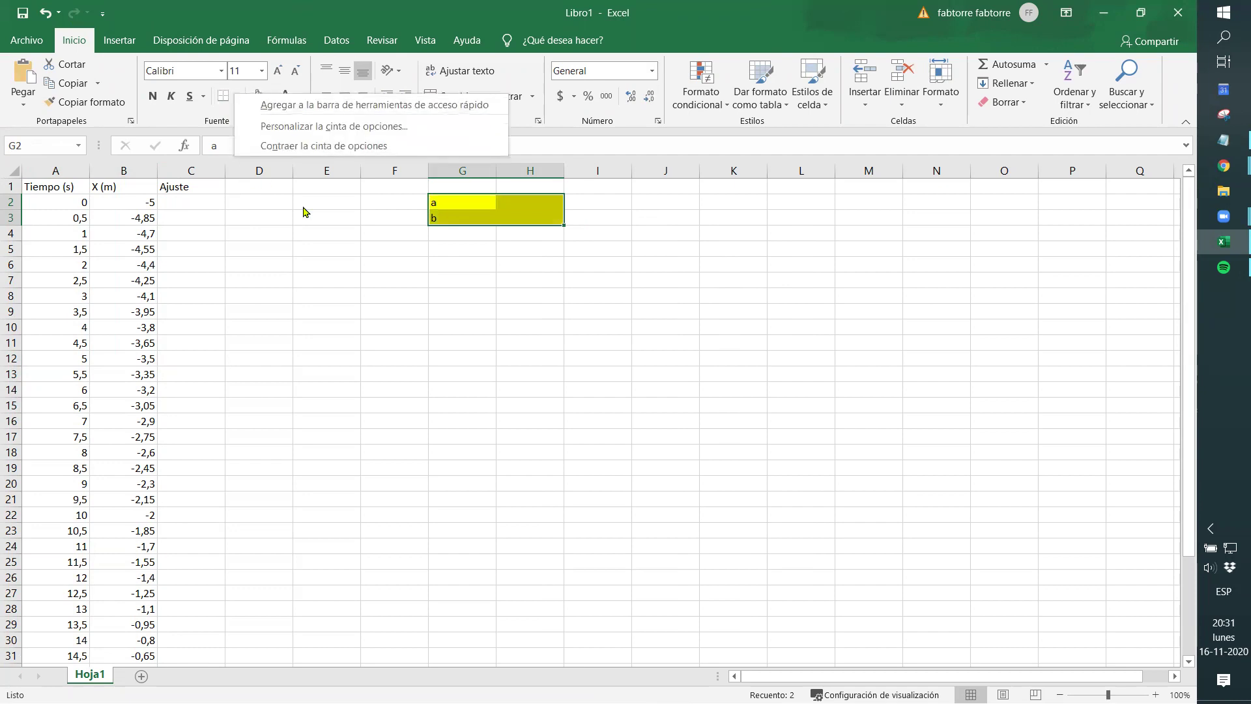
click(224, 108)
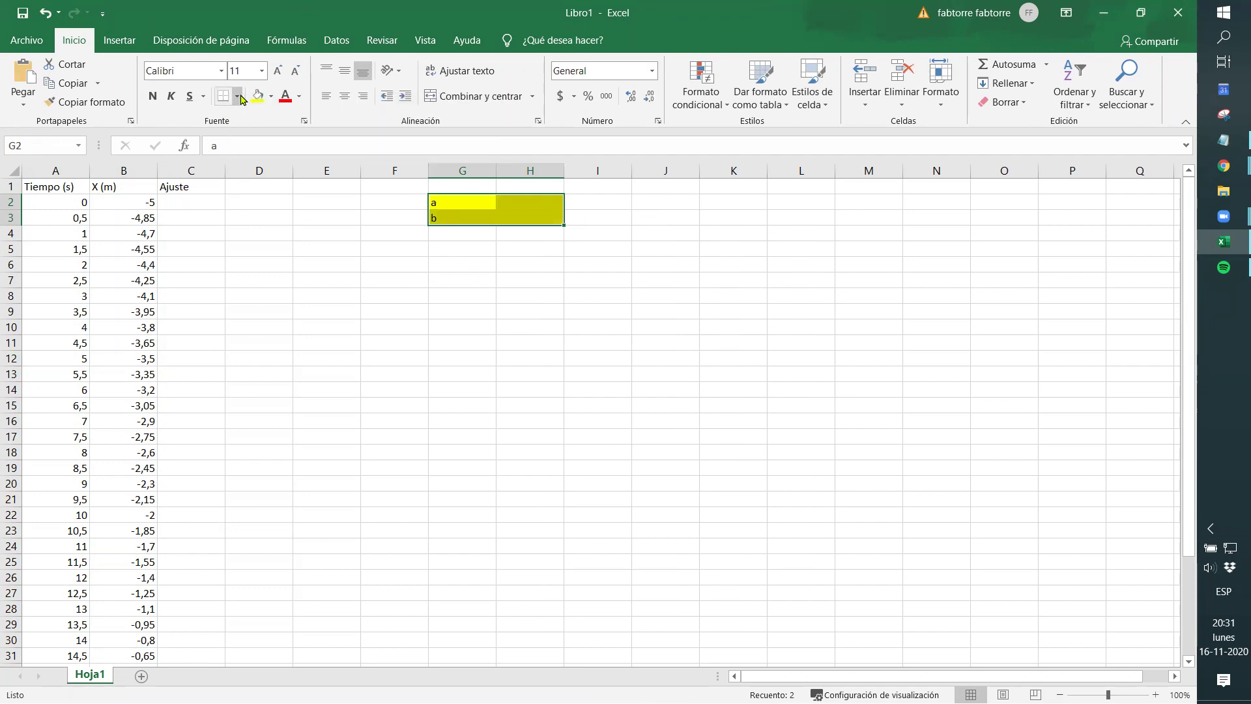
click(236, 98)
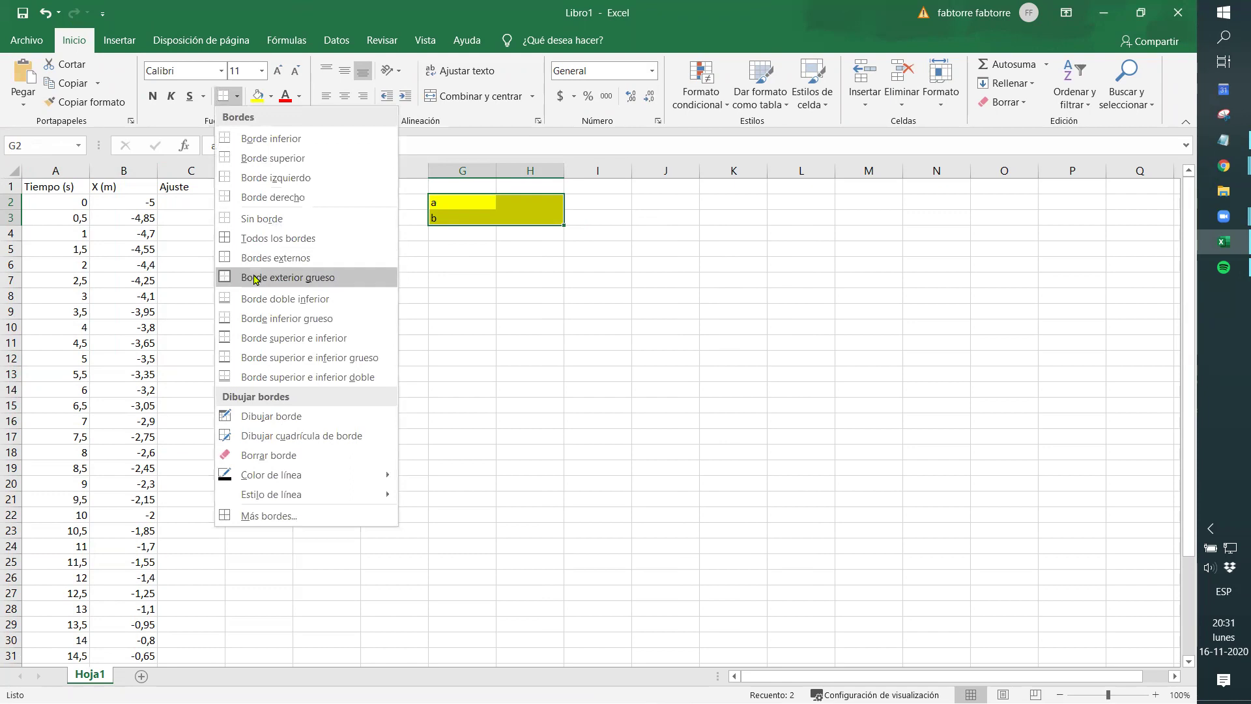
click(241, 238)
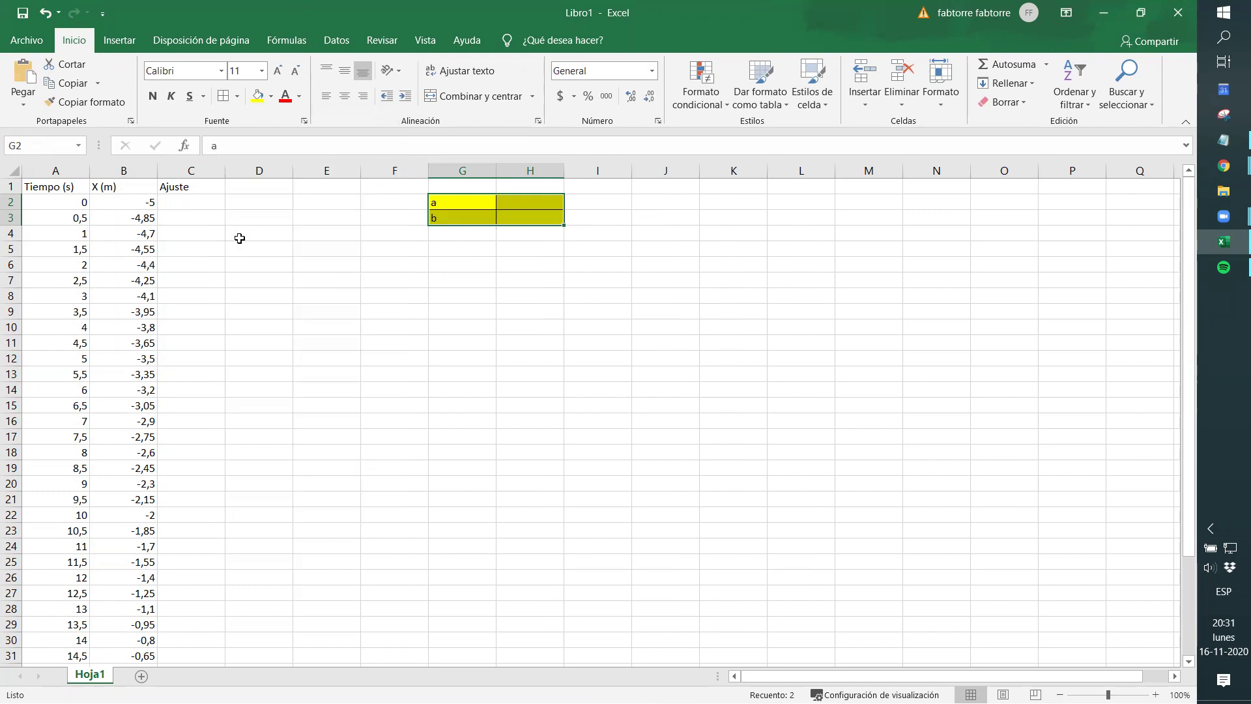
click(510, 285)
Step: Enter 1 as the value of both a and b in cells H2 and H3
click(512, 203)
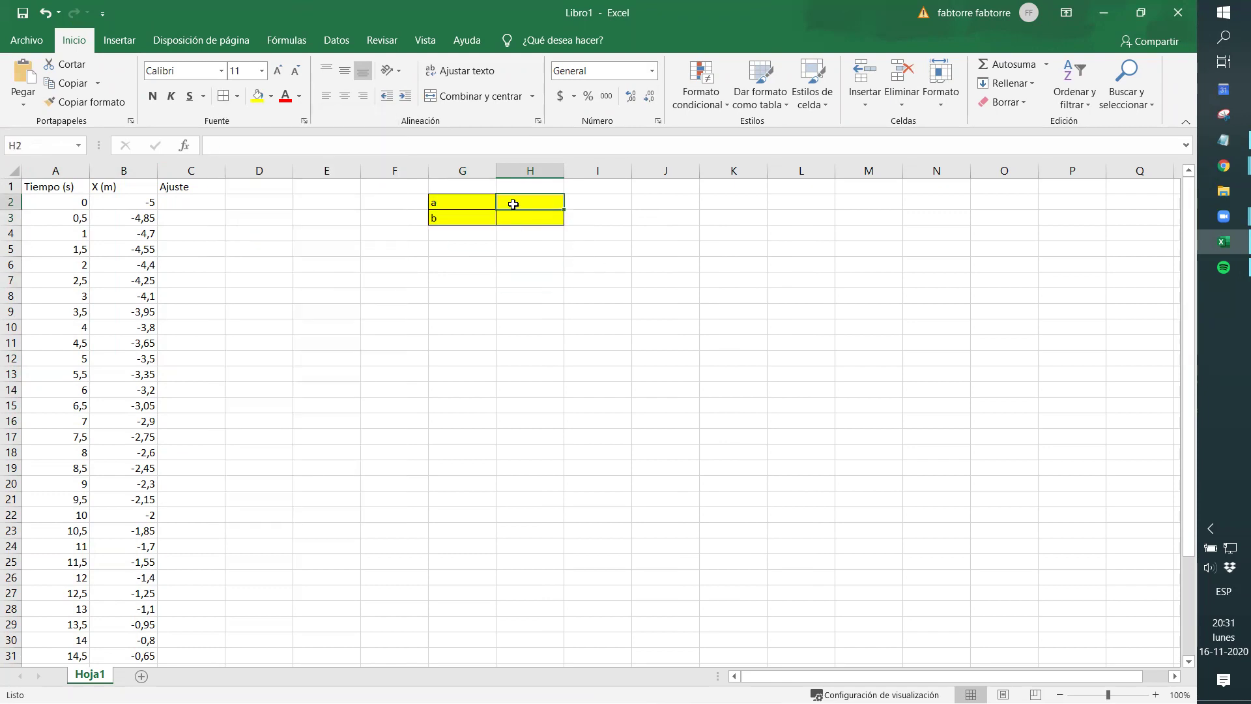
text(1)
key(Return)
text(1)
key(ctrl+Return)
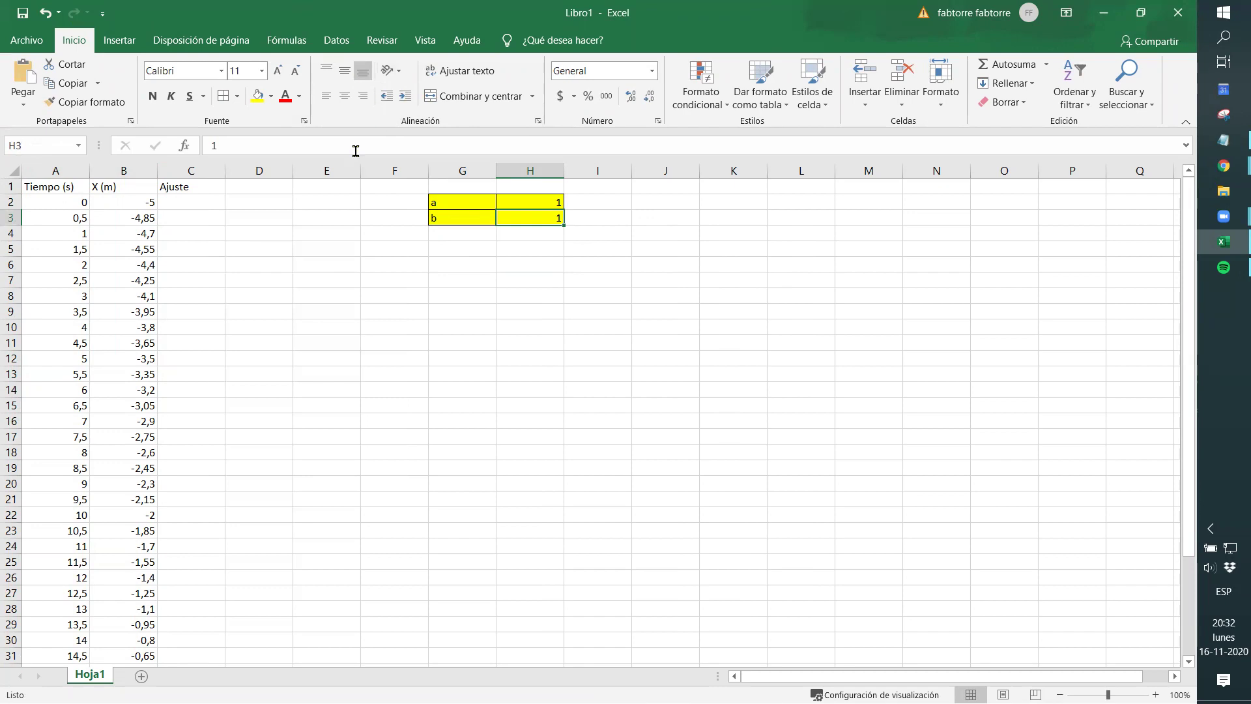
click(185, 202)
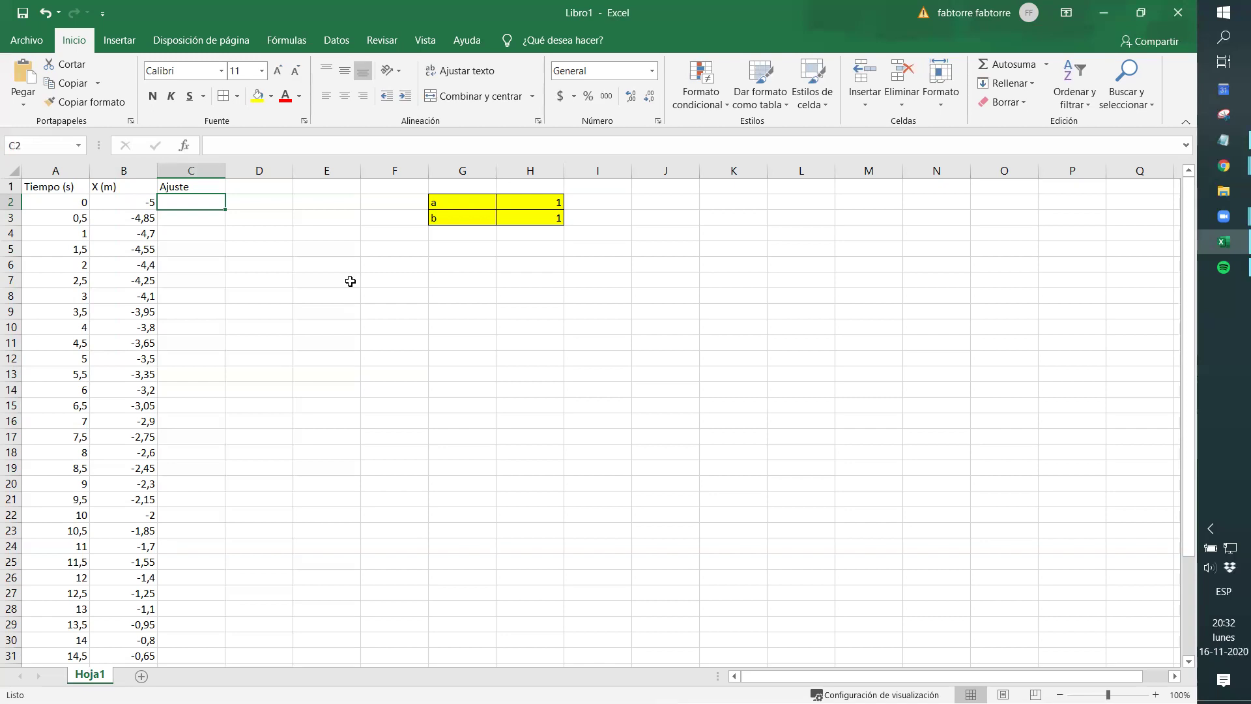
text(=)
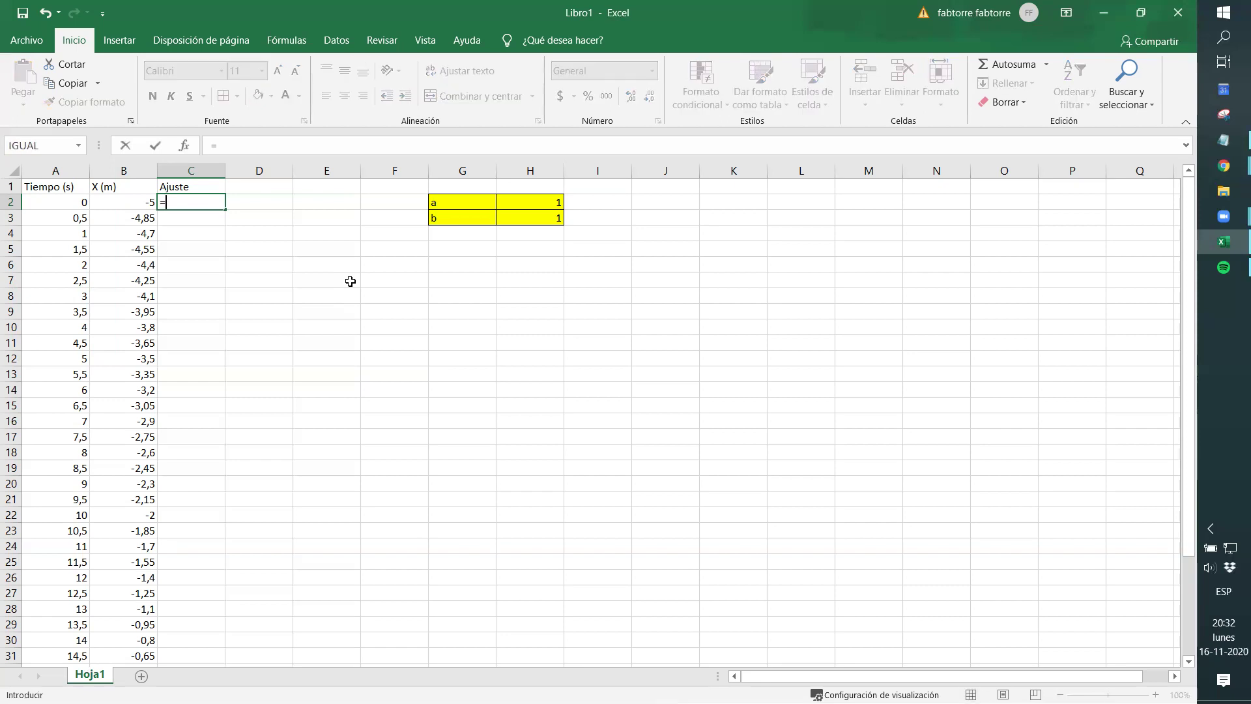
click(185, 149)
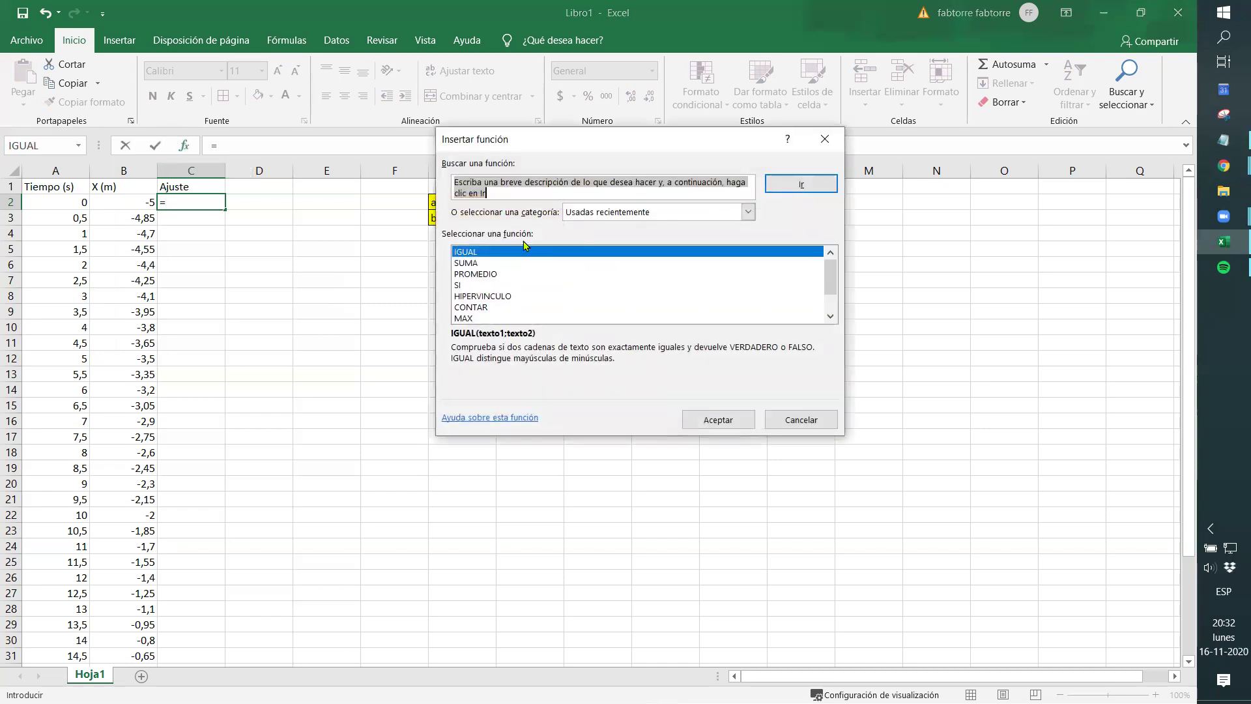
click(621, 217)
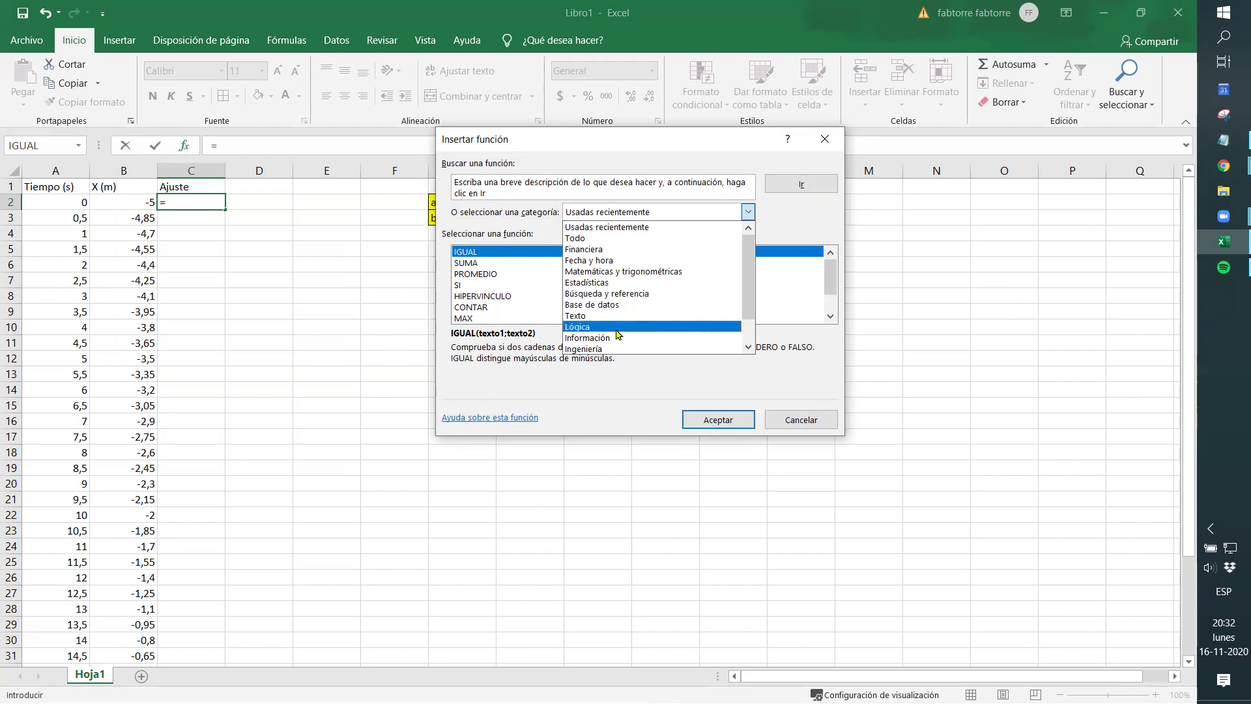
click(788, 420)
click(788, 420)
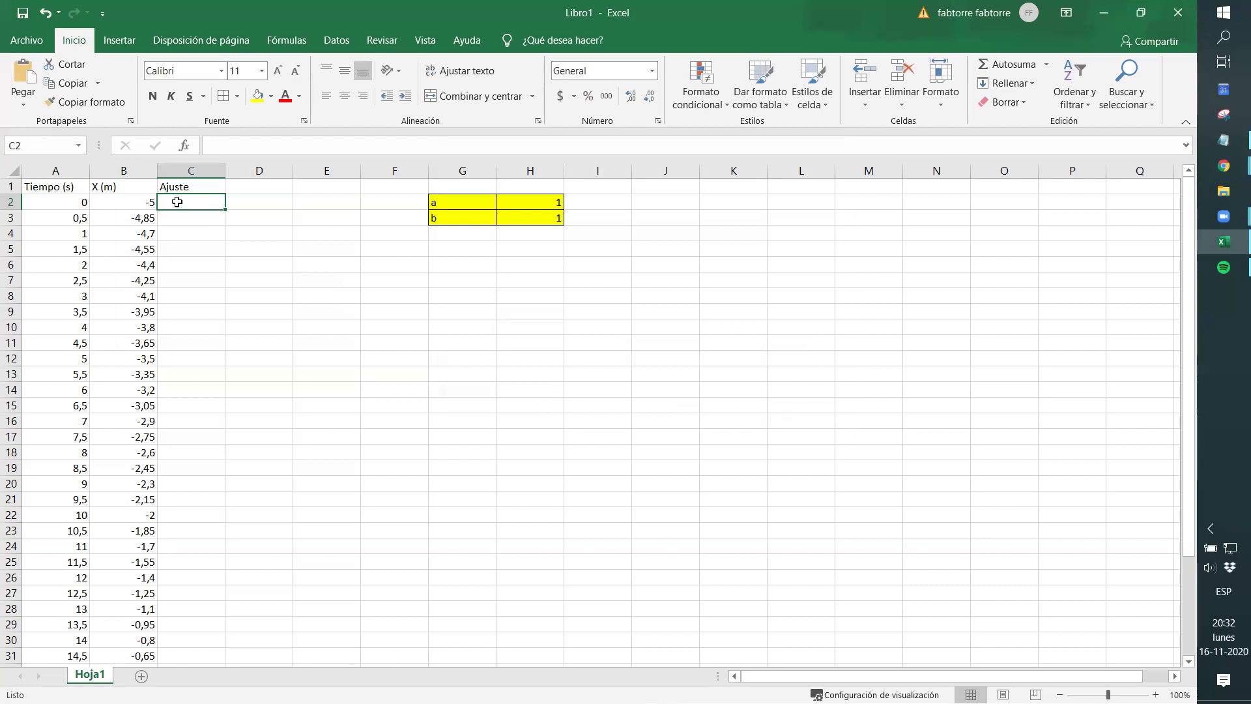
Step: Enter the linear fit formula =H2*A2+H3 in cell C2 of the Ajuste column
click(232, 152)
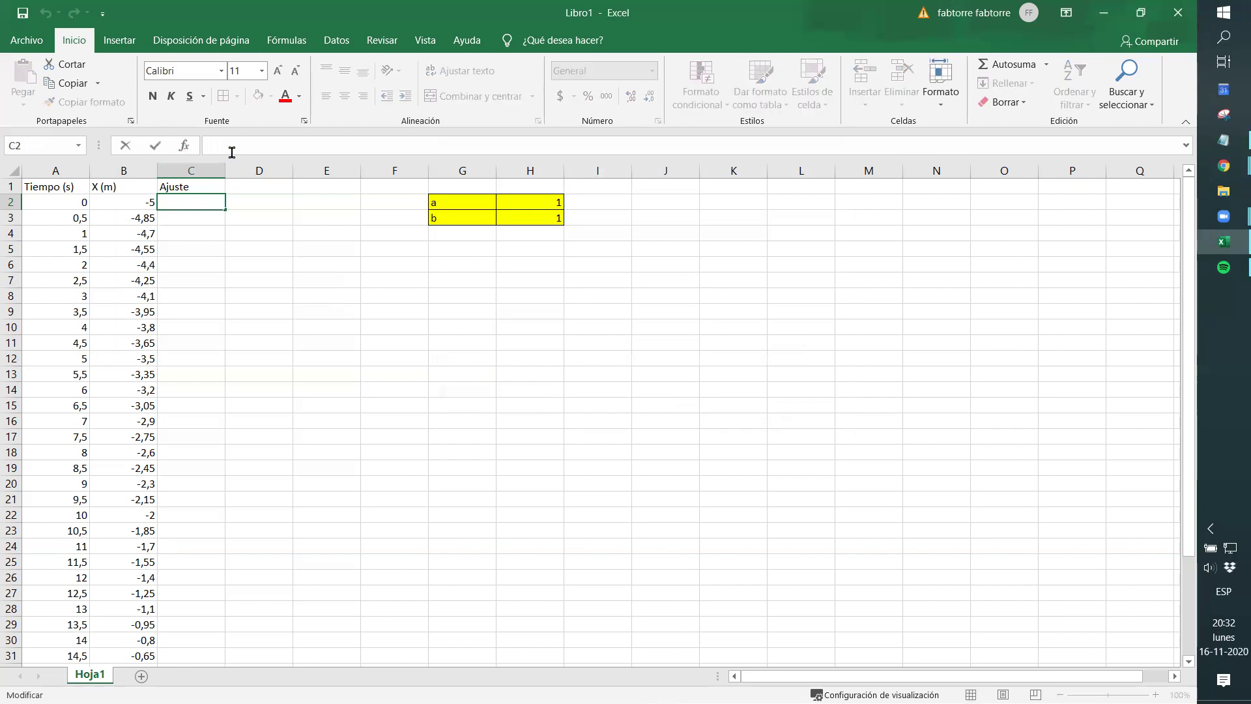
text(=)
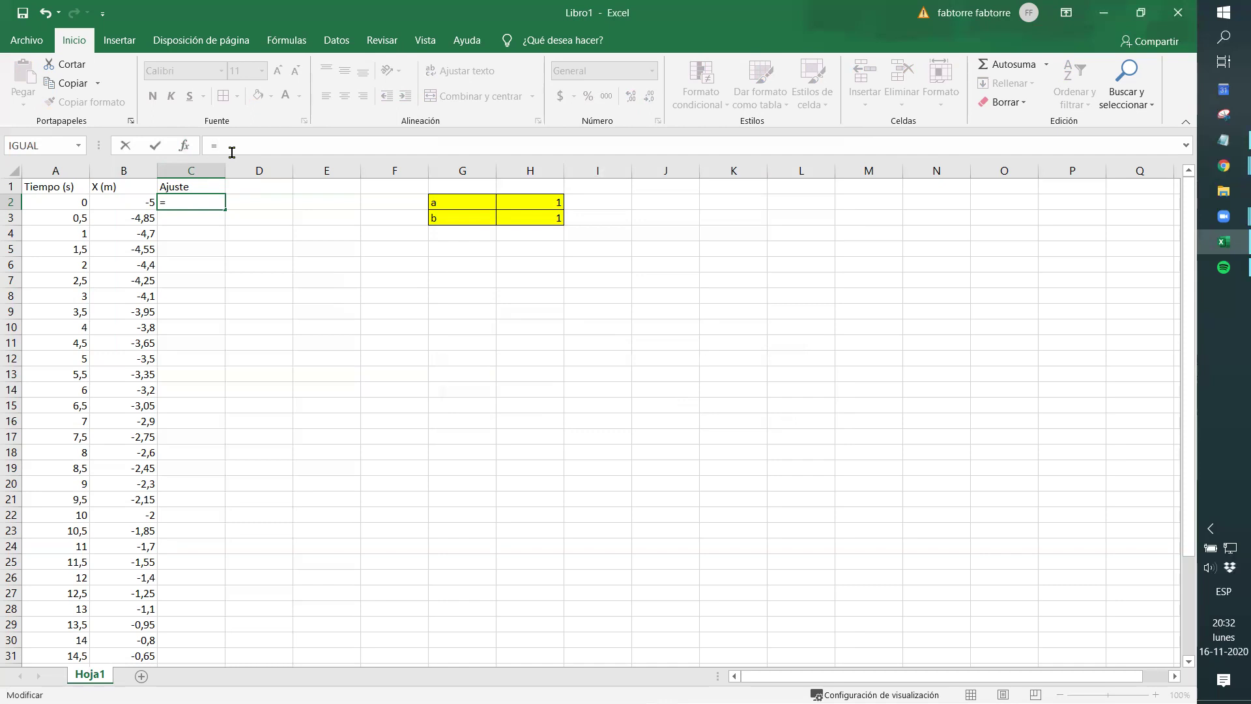
click(530, 205)
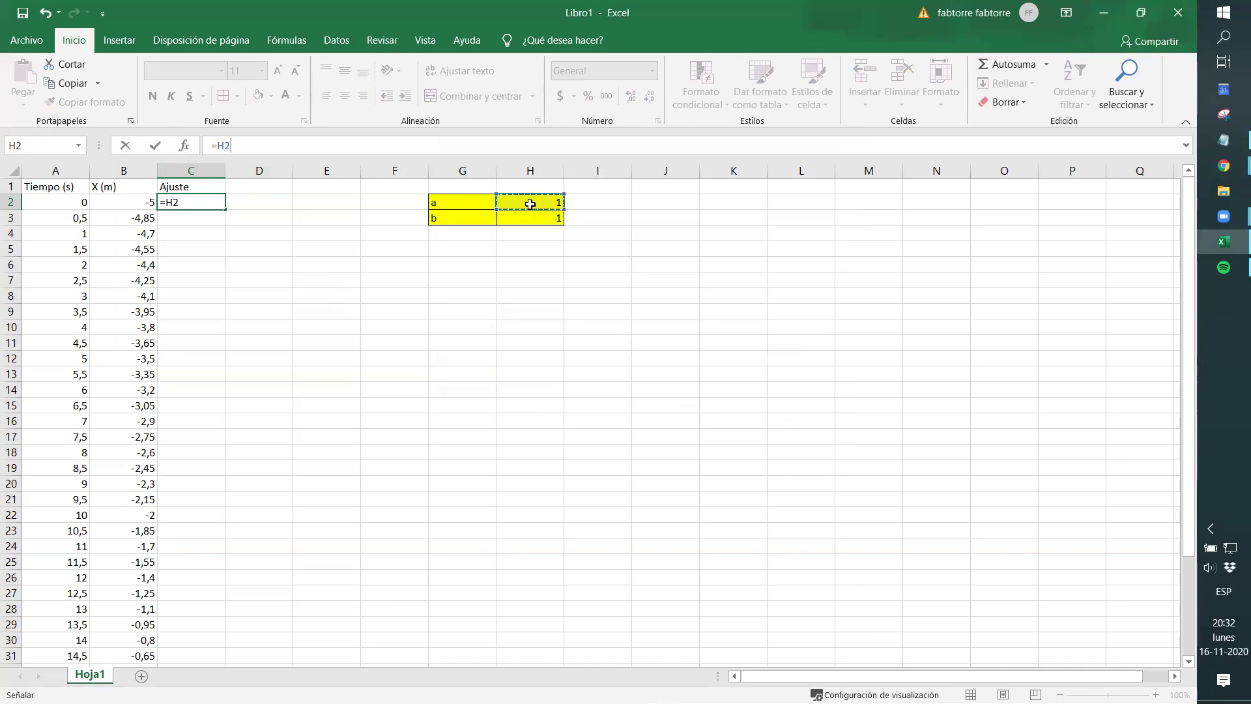
text(*)
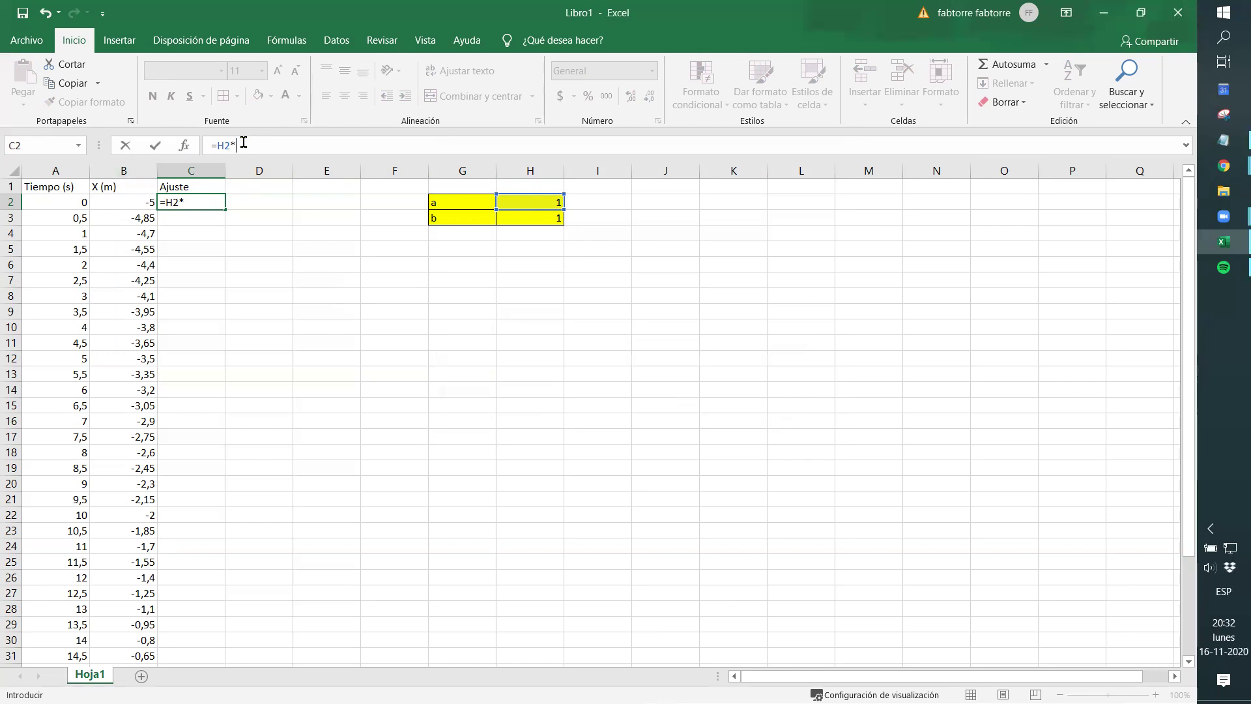
click(55, 200)
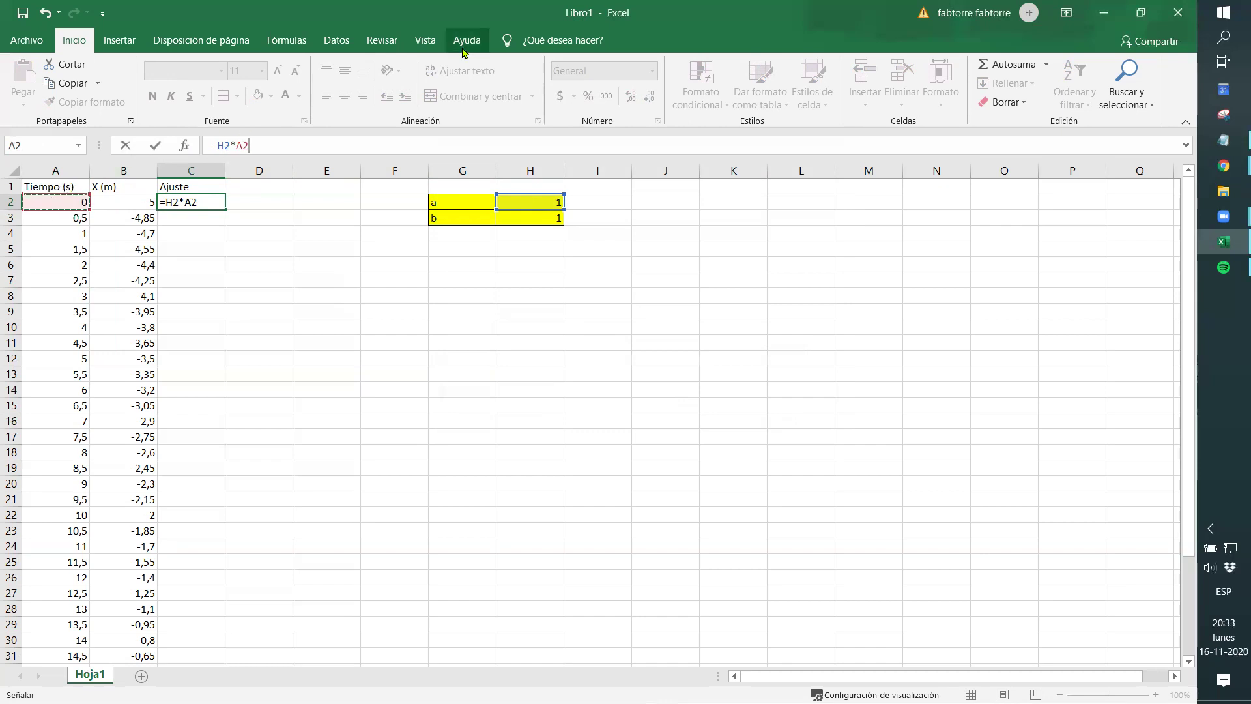
text(+)
click(536, 221)
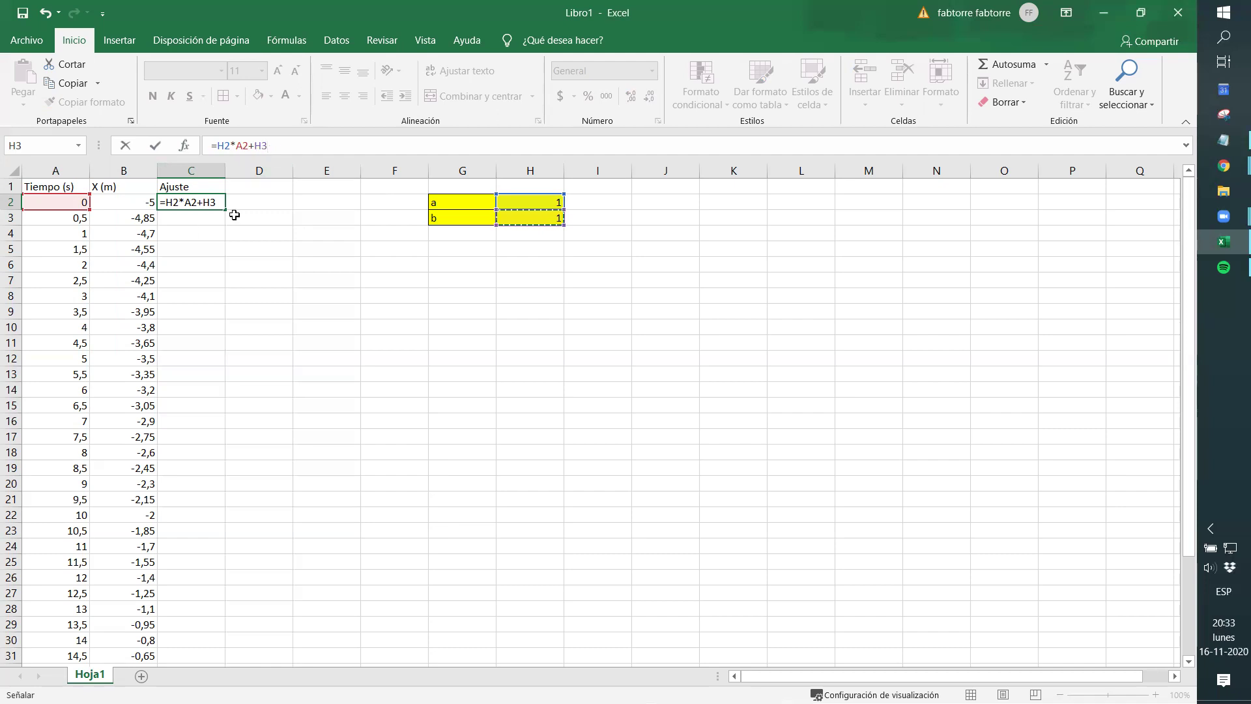
key(Return)
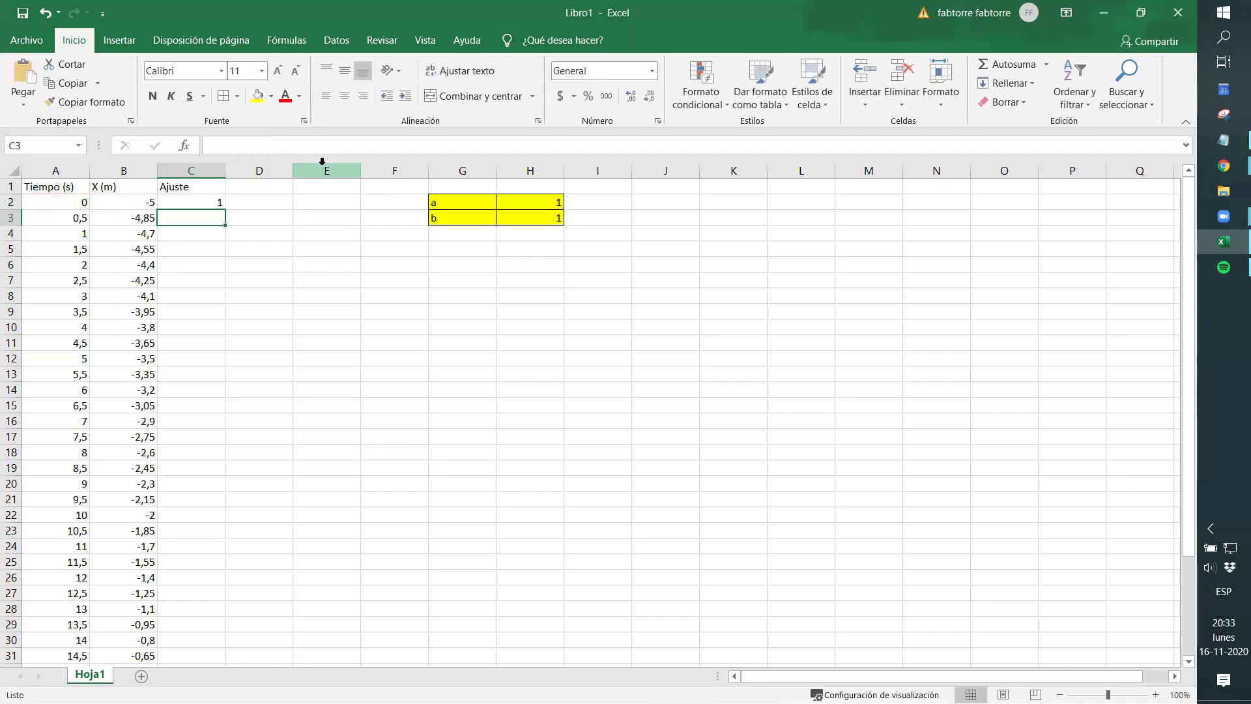
Step: Fill the C2 formula down to C16 and check which parameter cells the copied formulas reference
click(215, 201)
drag(222, 209, 206, 428)
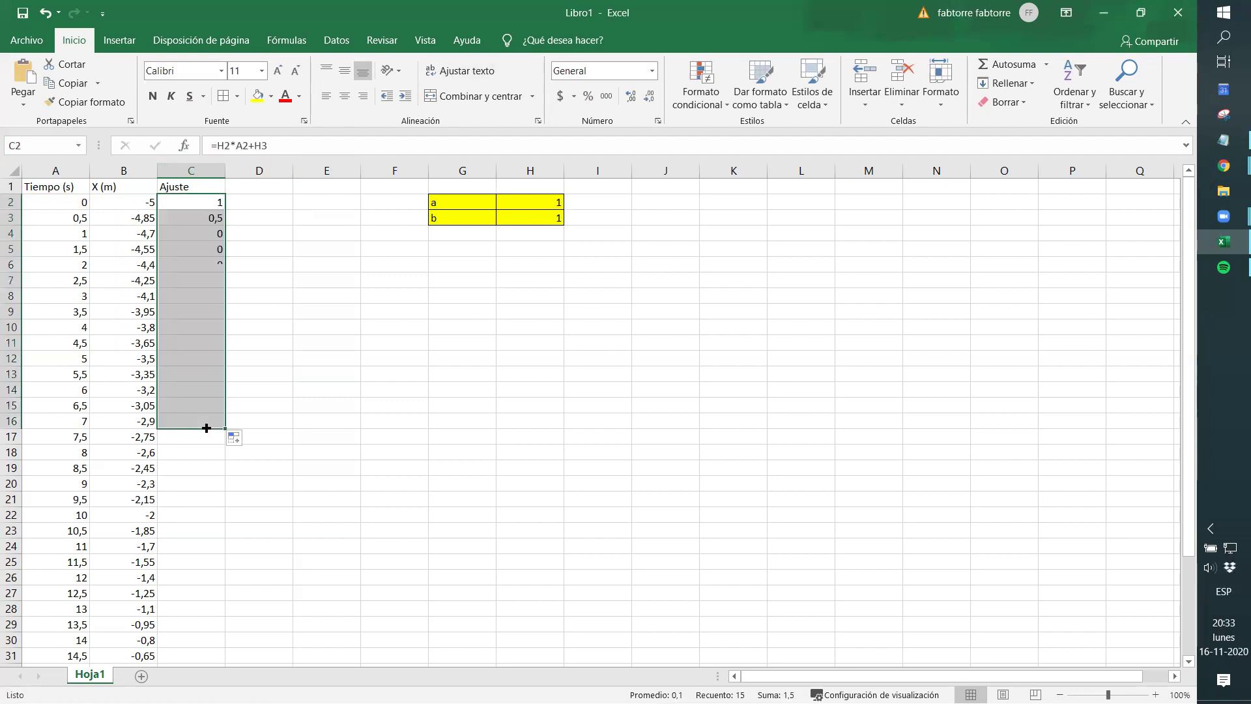
click(202, 203)
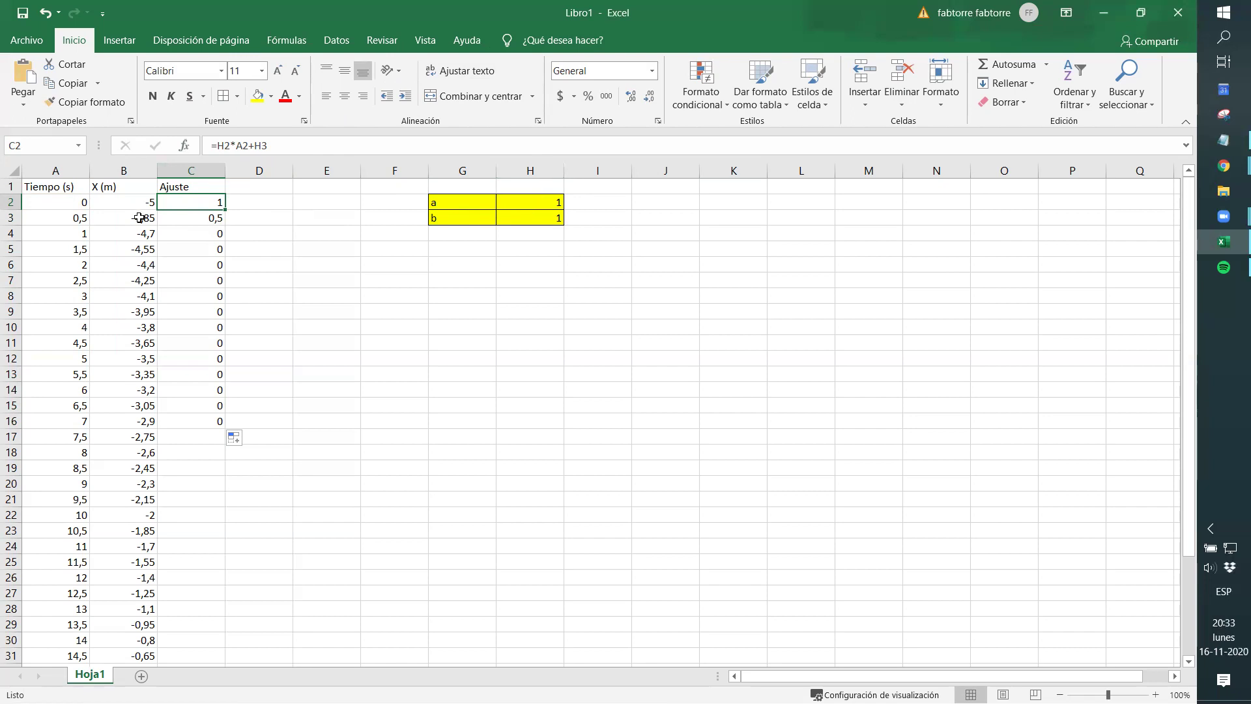
click(177, 216)
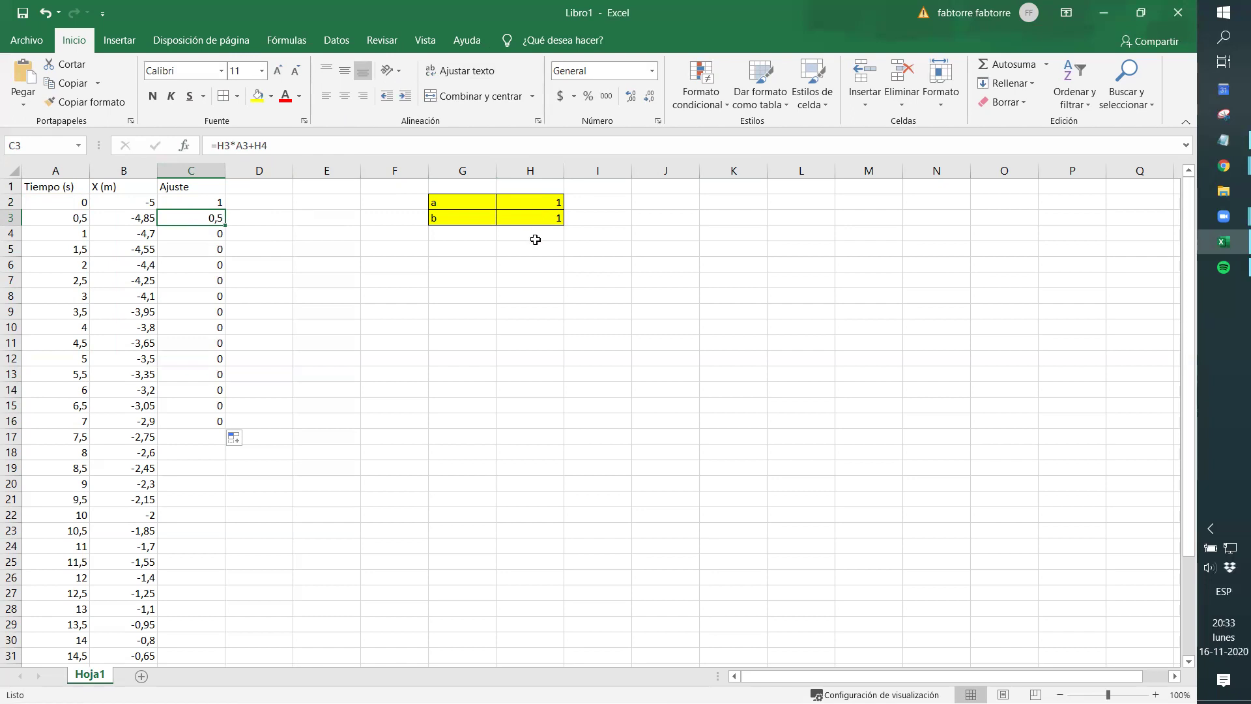
click(206, 236)
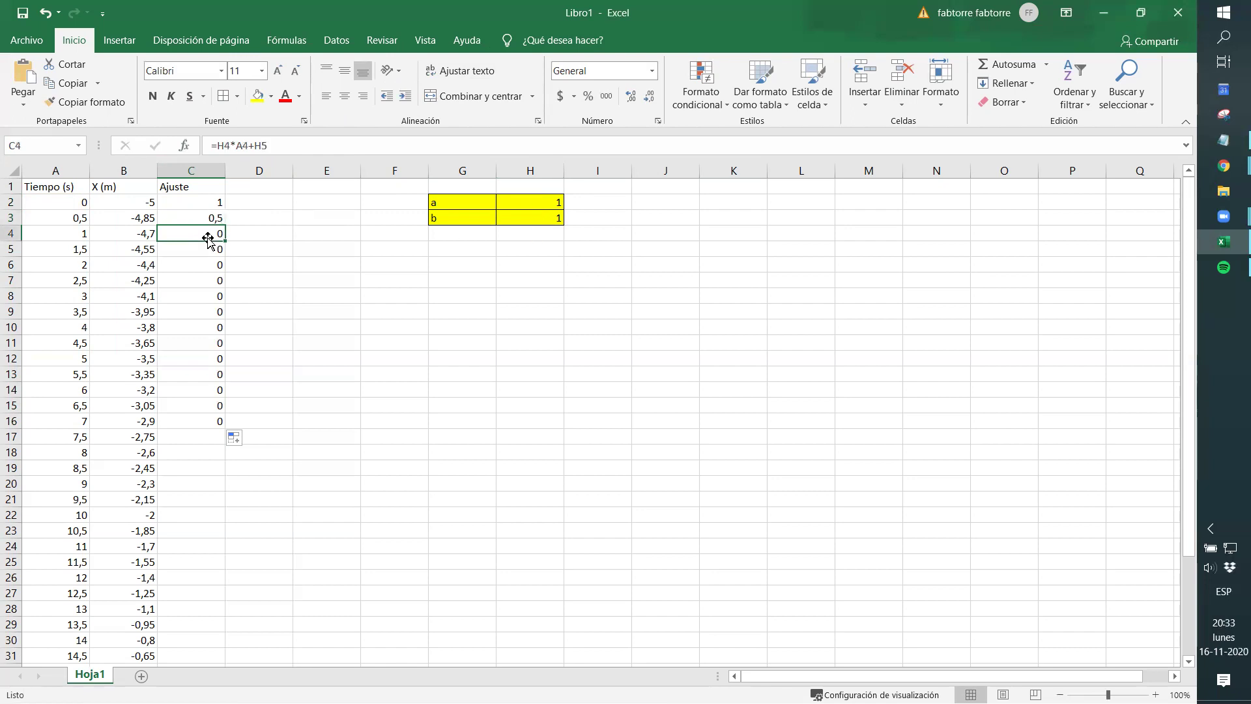
click(519, 239)
drag(518, 239, 539, 377)
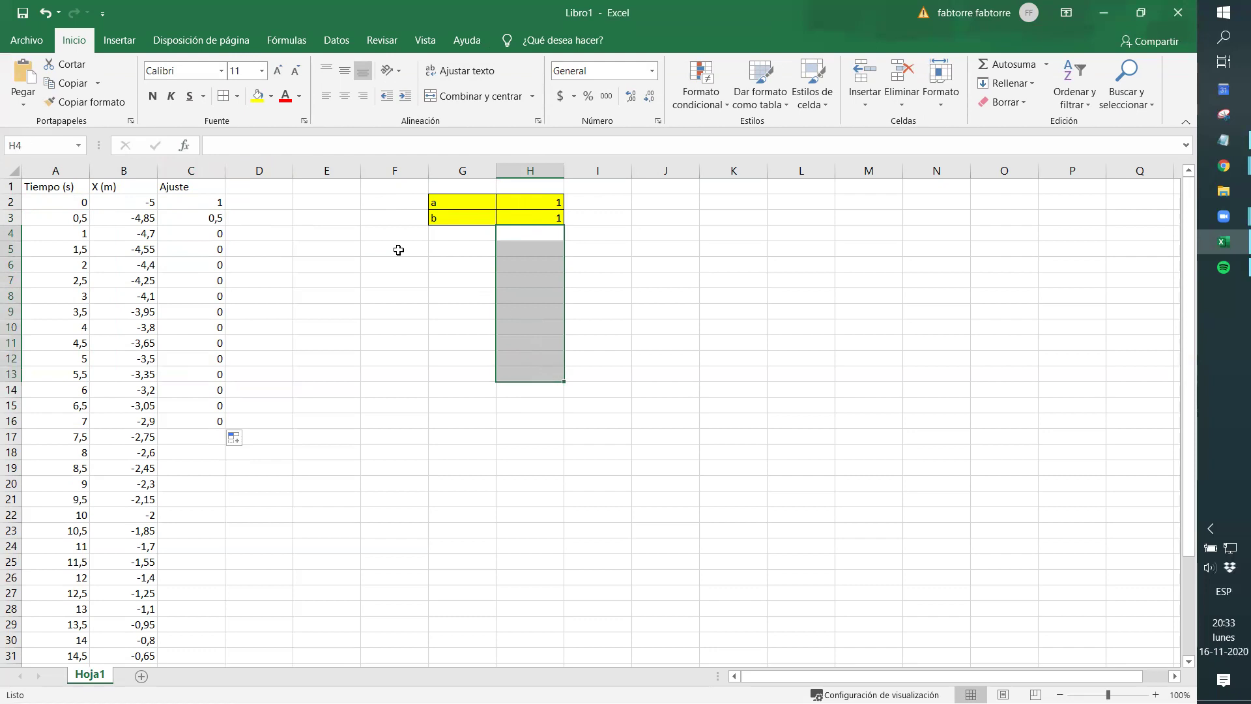
Step: Make the references to parameters a and b absolute in C2, giving the formula =$H$2*A2+$H$3
click(212, 204)
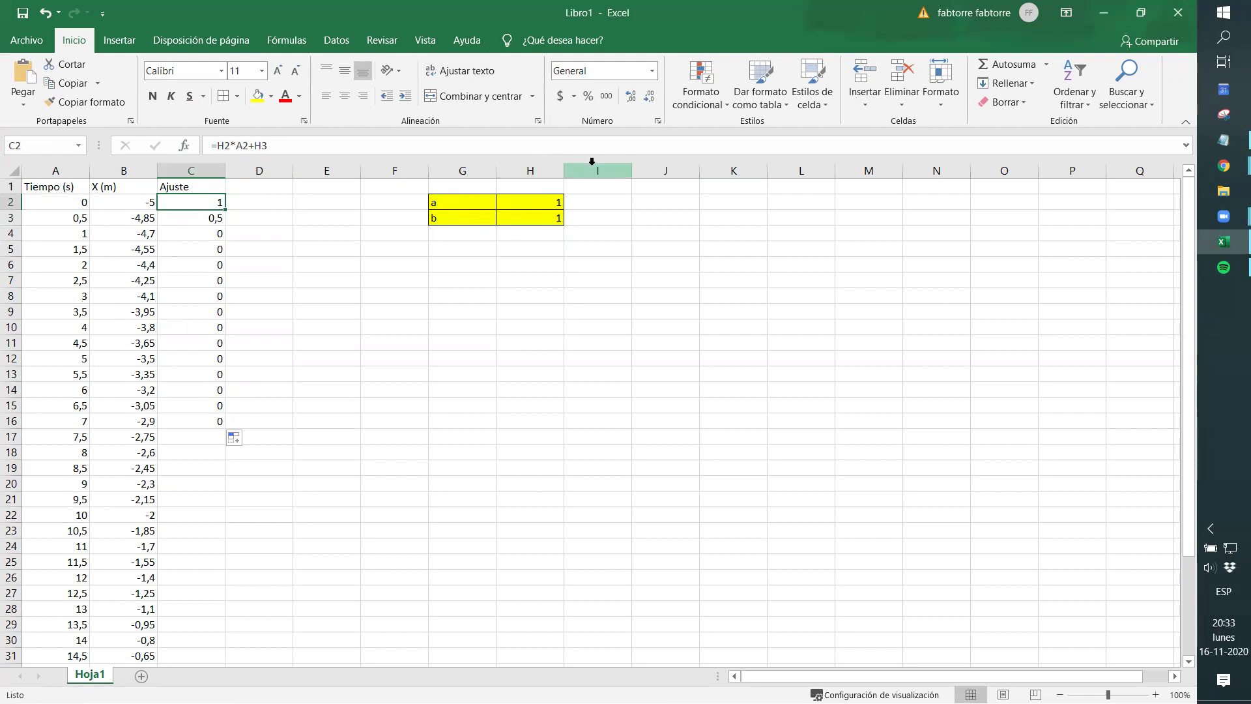
click(223, 142)
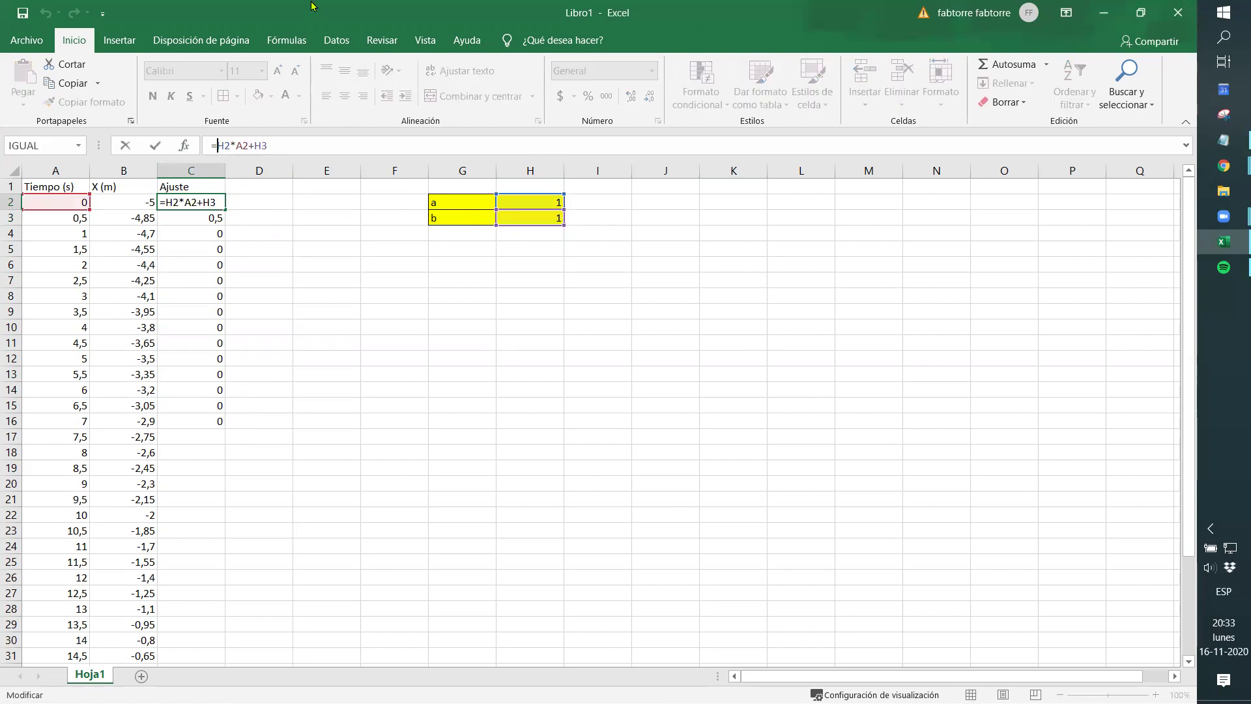
text($H$)
key(Left)
key(shift+Left)
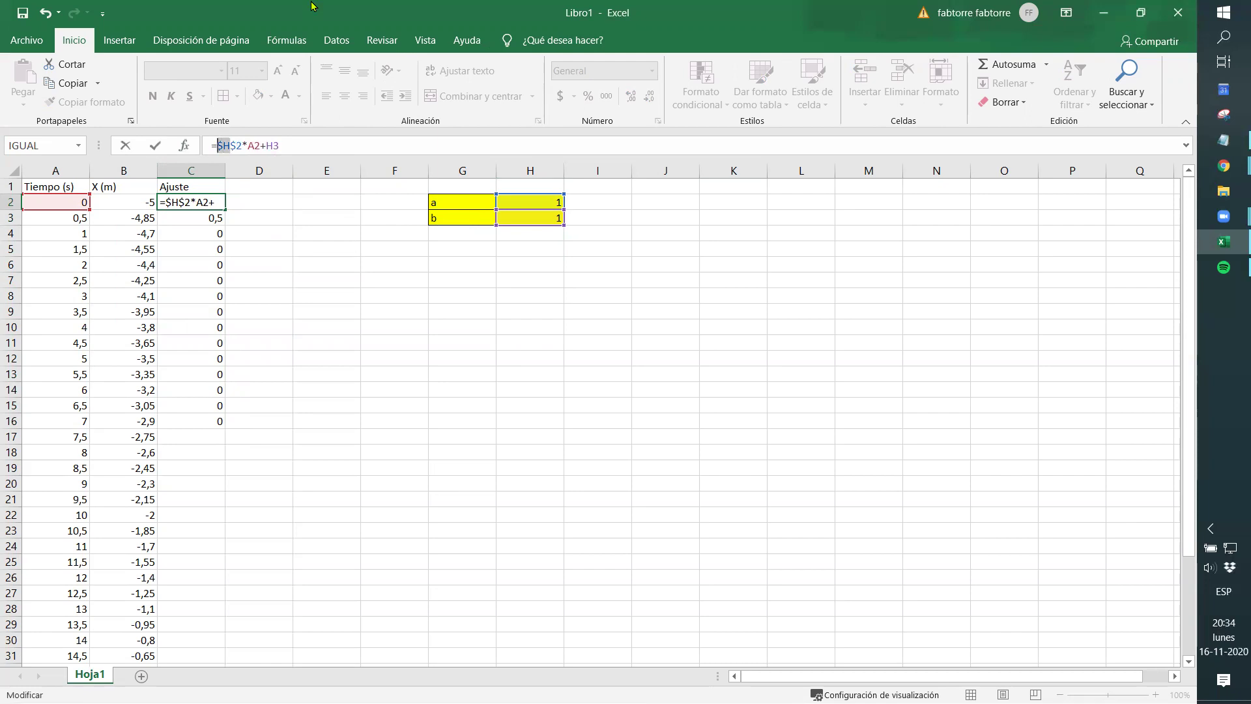
key(Right)
key(Right)
key(Right)
key(shift+Left)
key(shift+Left)
key(Right)
key(Right)
key(Right)
key(Right)
key(Right)
key(Right)
key(Left)
text($)
key(Right)
text($)
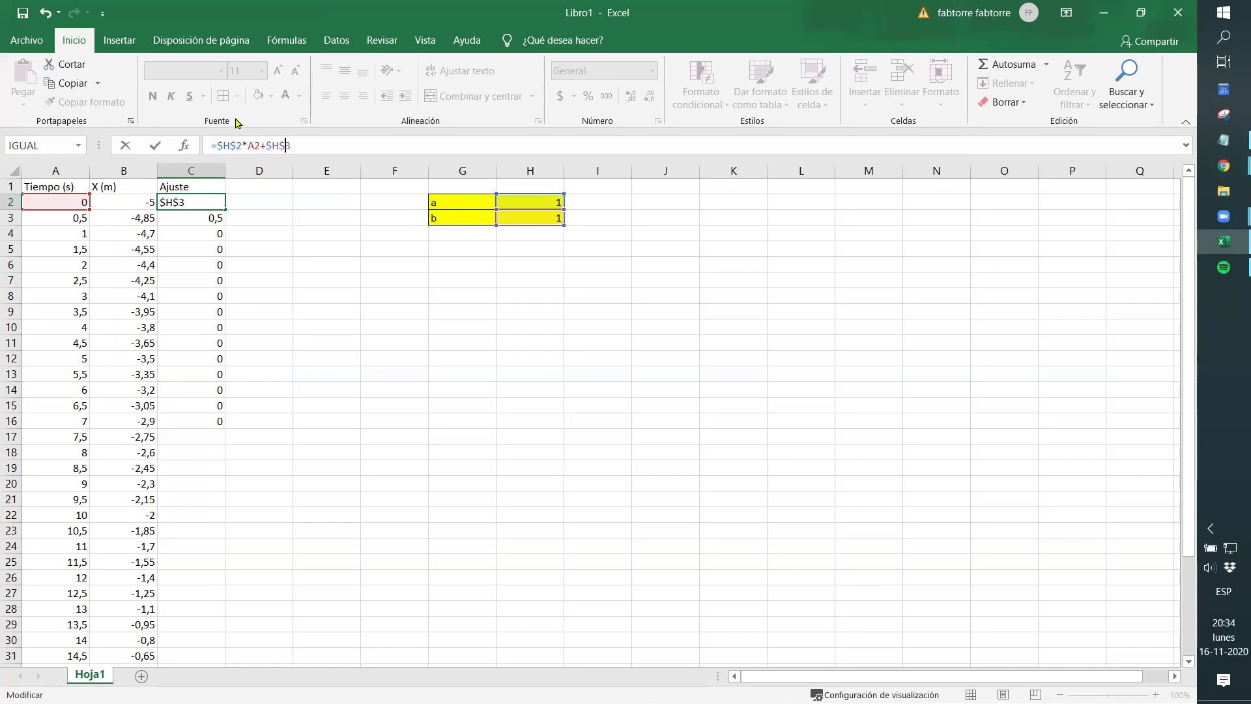
drag(243, 146, 217, 145)
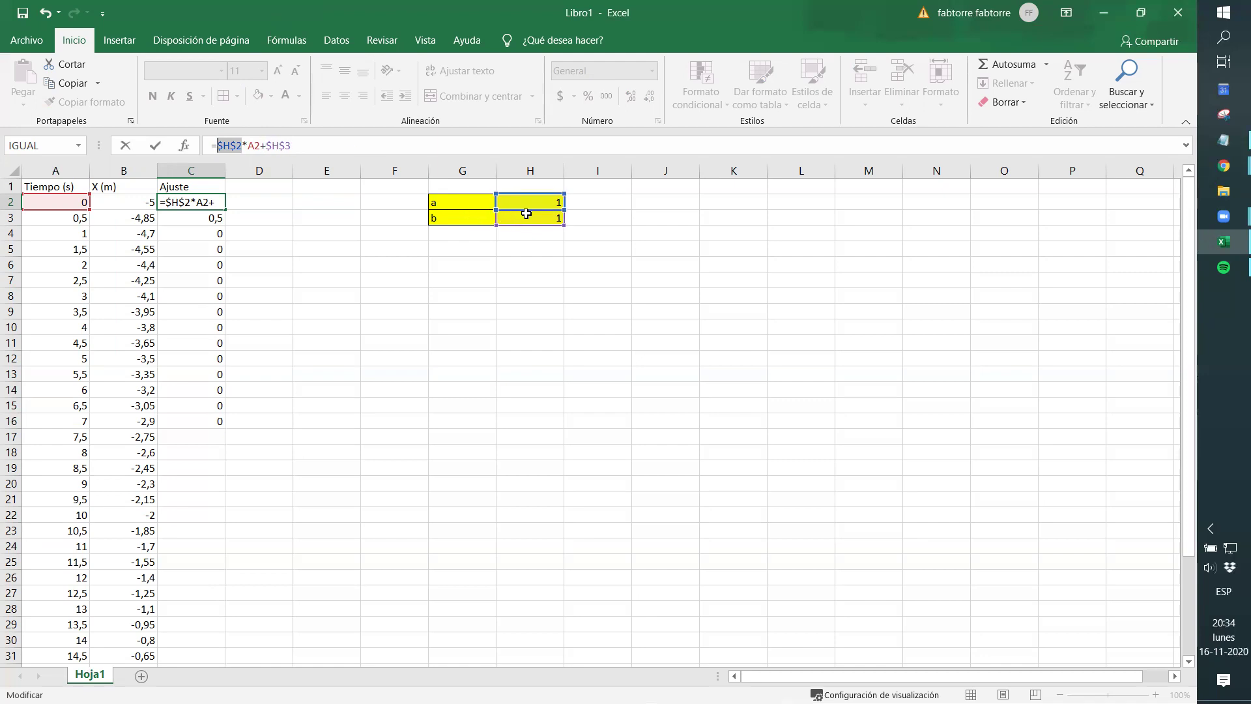
click(330, 145)
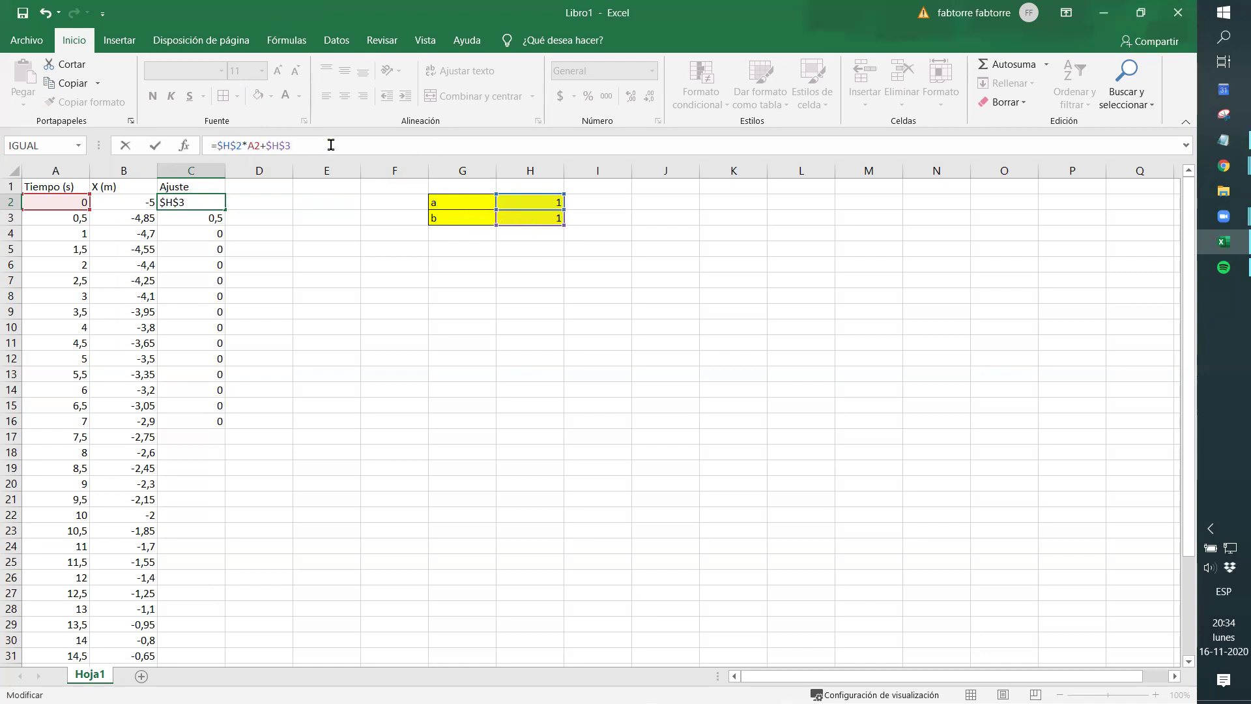
key(Return)
Step: Fill the absolute-reference formula from C2 down to C16 and check the references in several filled cells
click(210, 201)
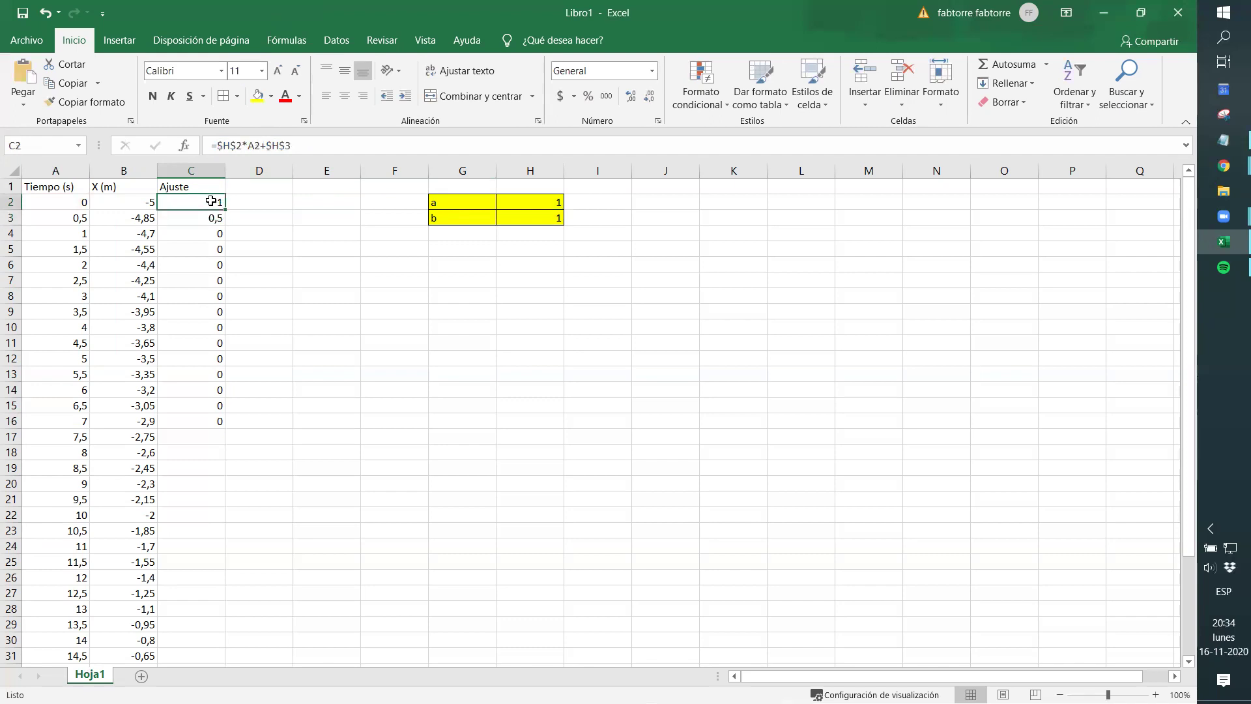
double_click(225, 209)
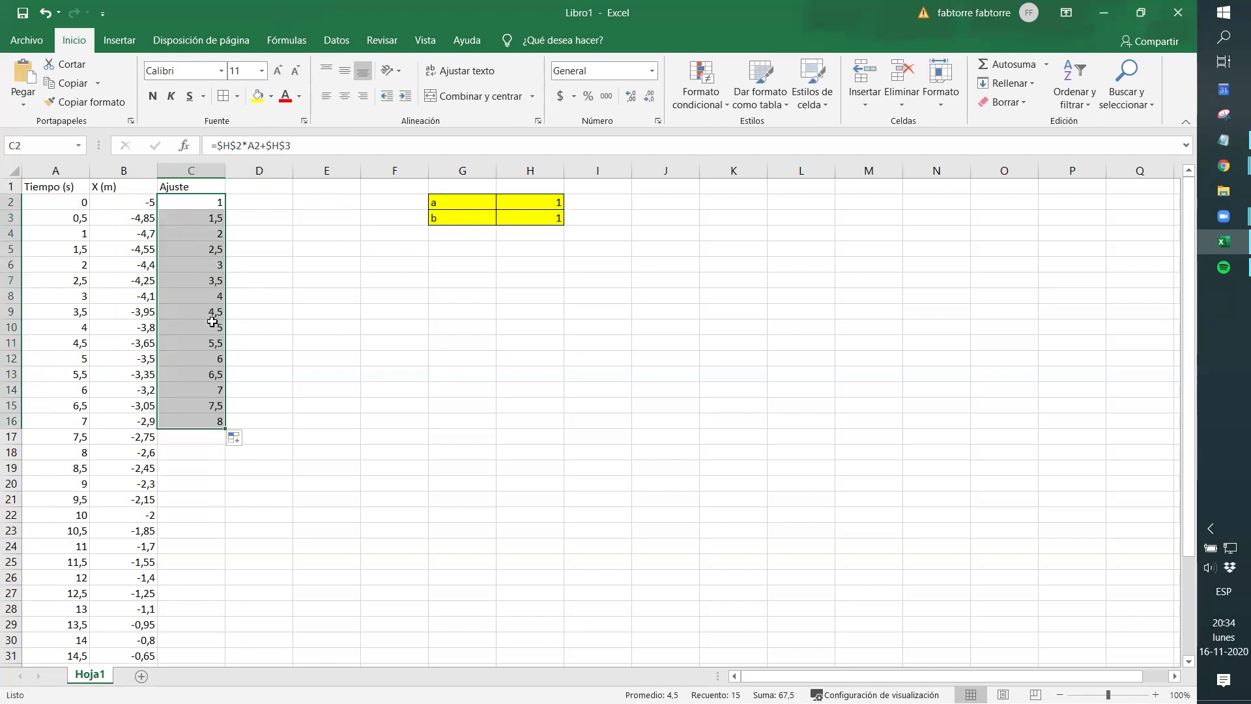
click(219, 249)
click(207, 309)
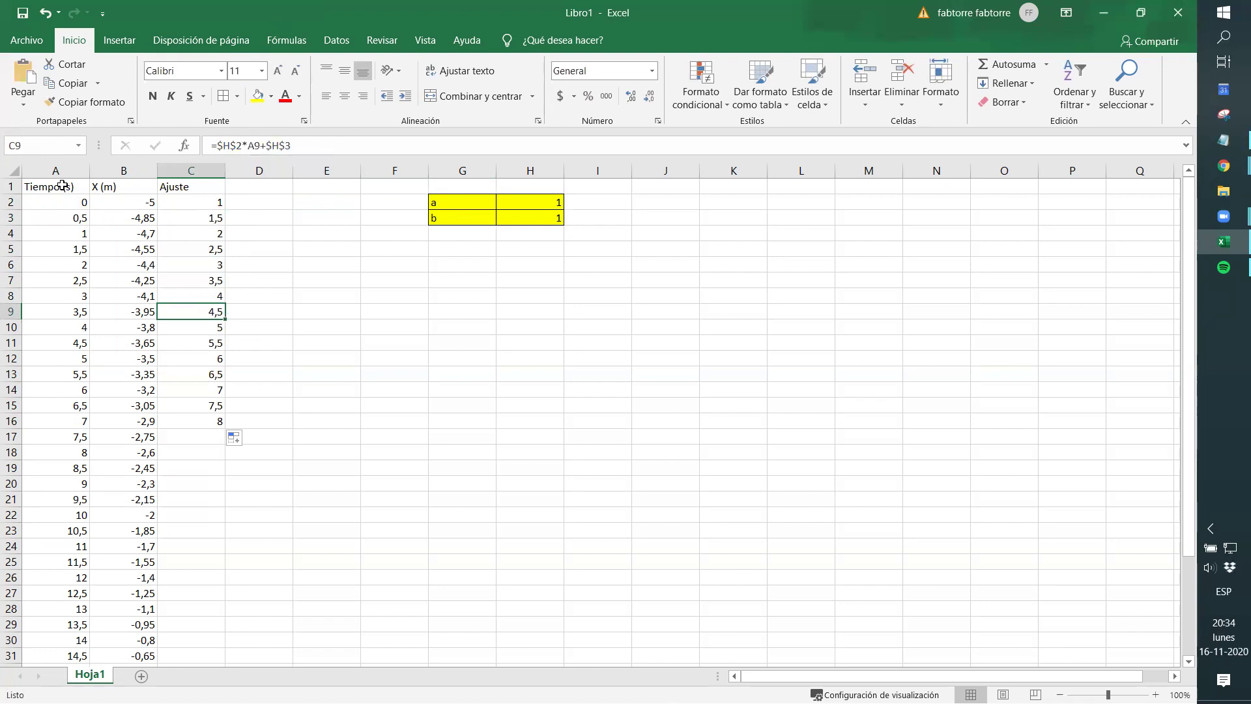
click(206, 327)
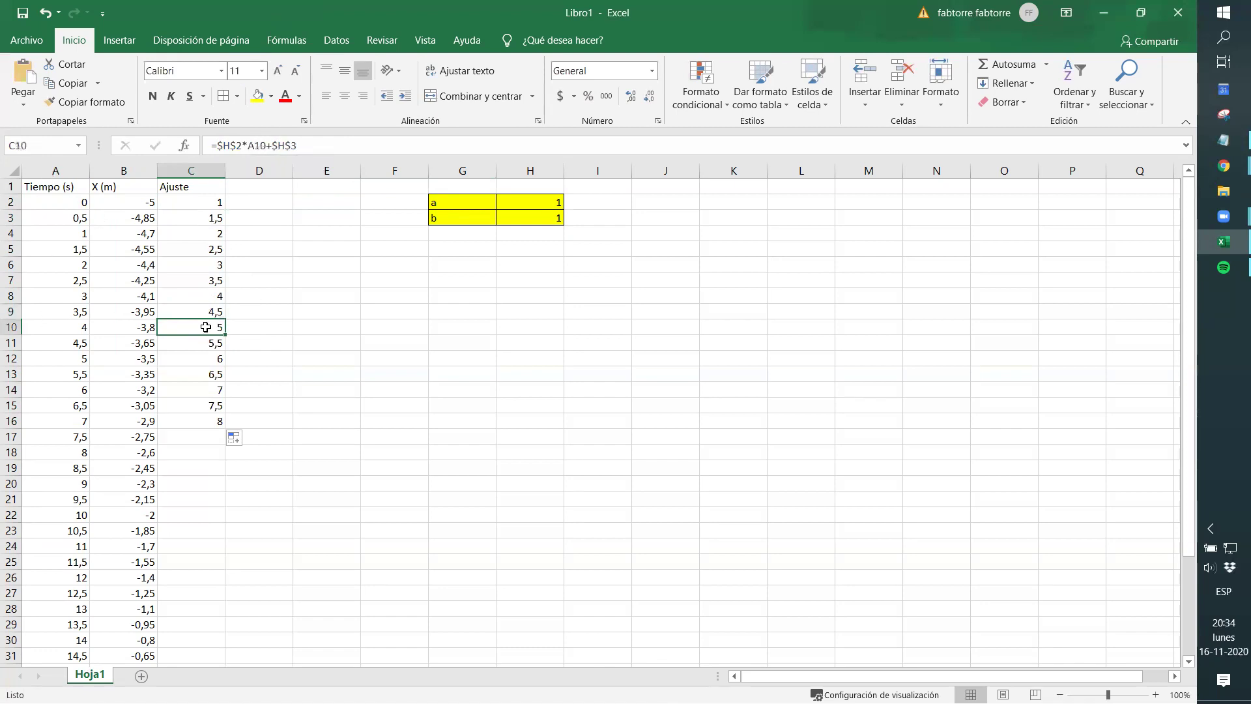
click(205, 341)
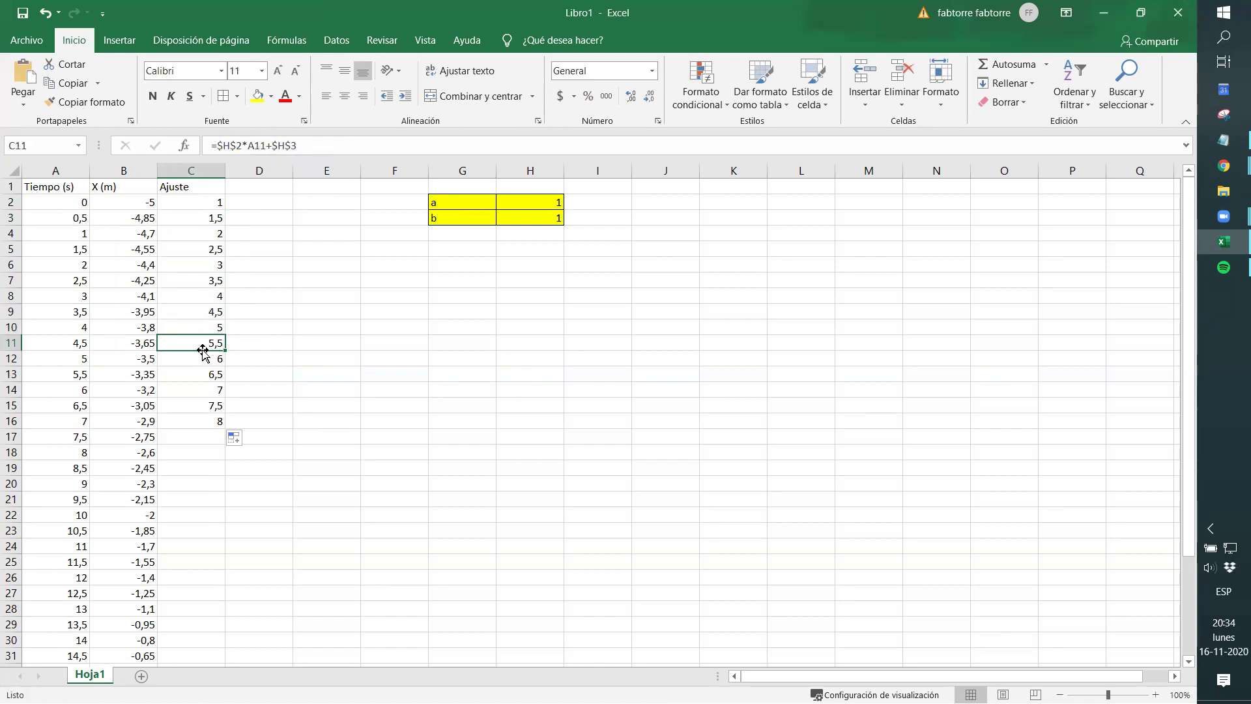
click(204, 360)
Step: Extend the Ajuste formula from C16 down to the last row of the time data
click(218, 421)
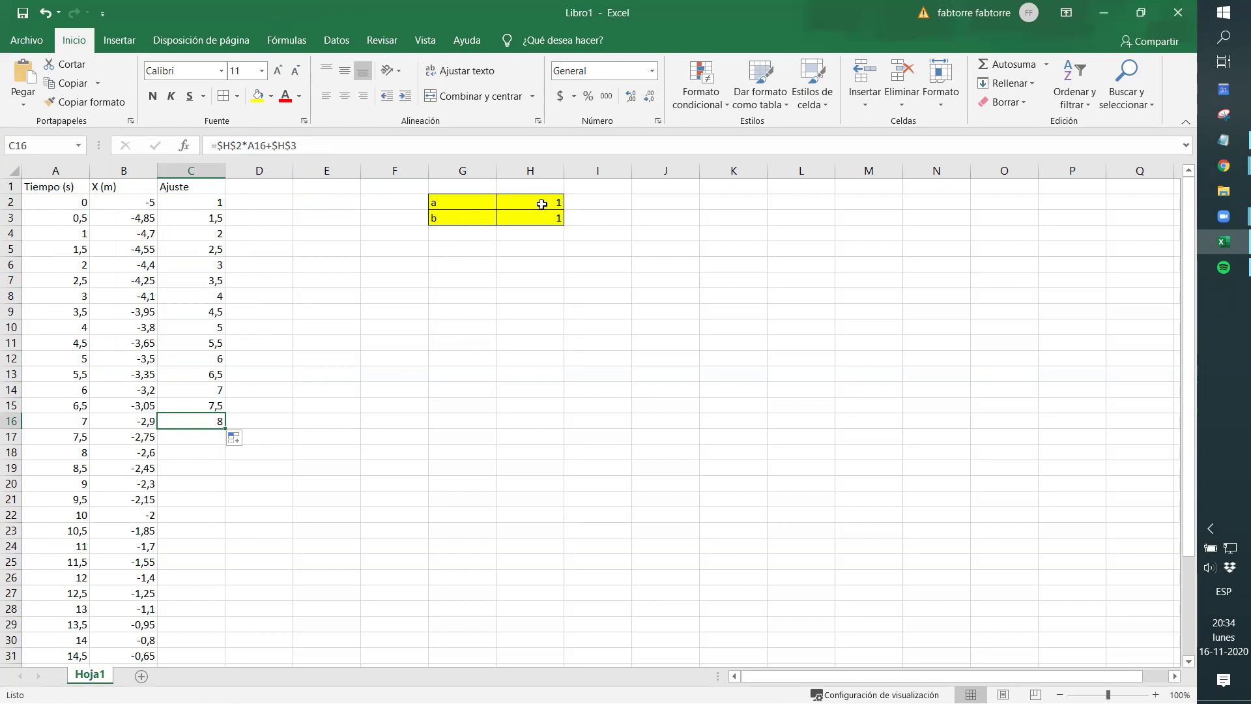
double_click(225, 427)
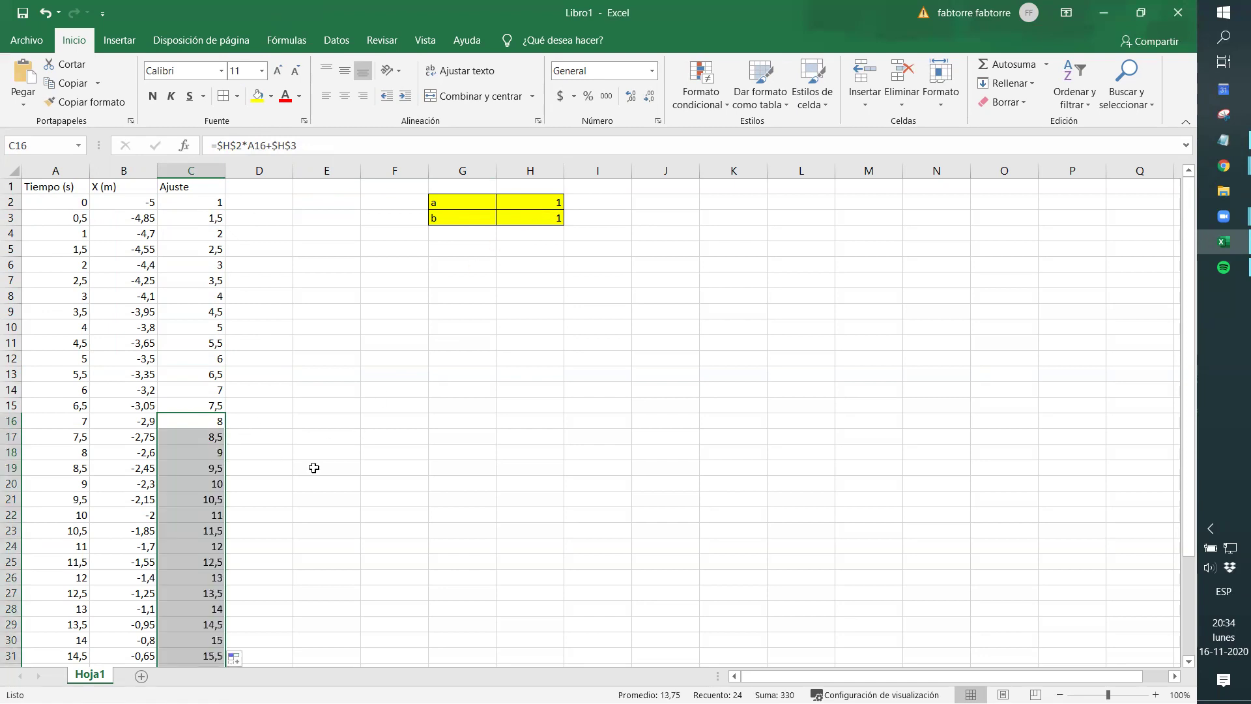
scroll(314, 468, down, 4)
scroll(254, 553, up, 5)
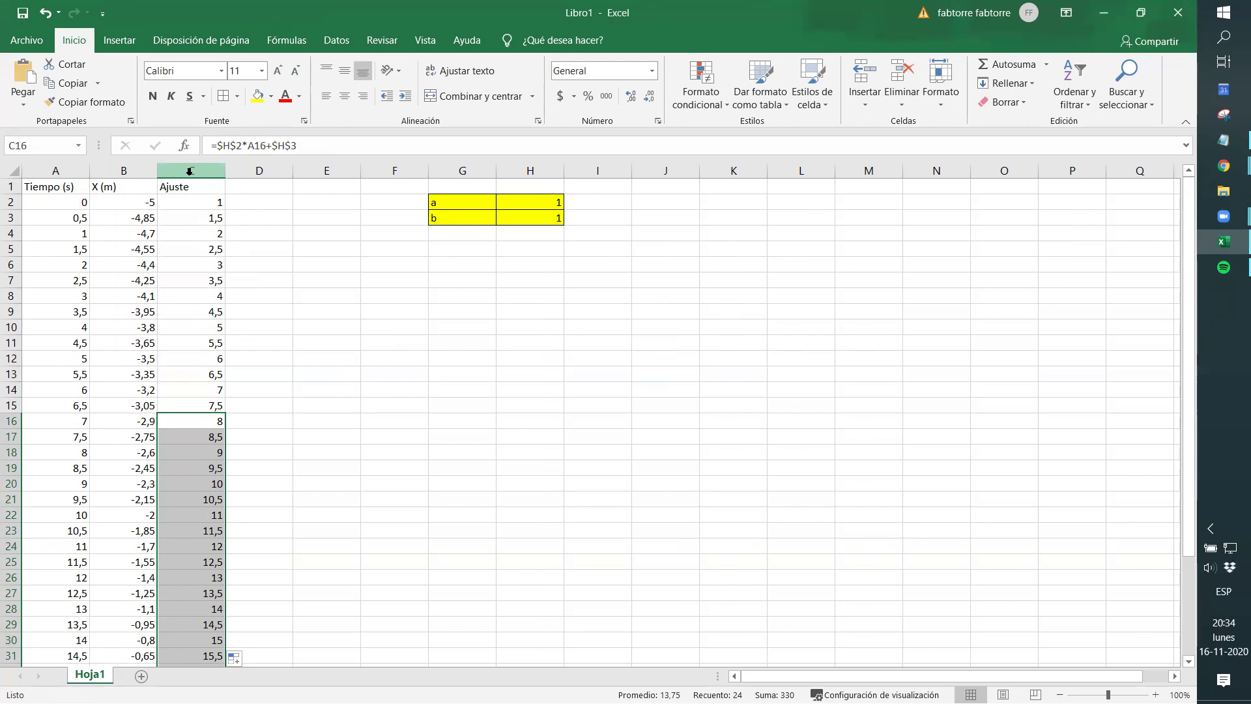
Step: Insert a scatter chart with smooth lines and markers from columns A to C and enlarge it
drag(61, 170, 176, 170)
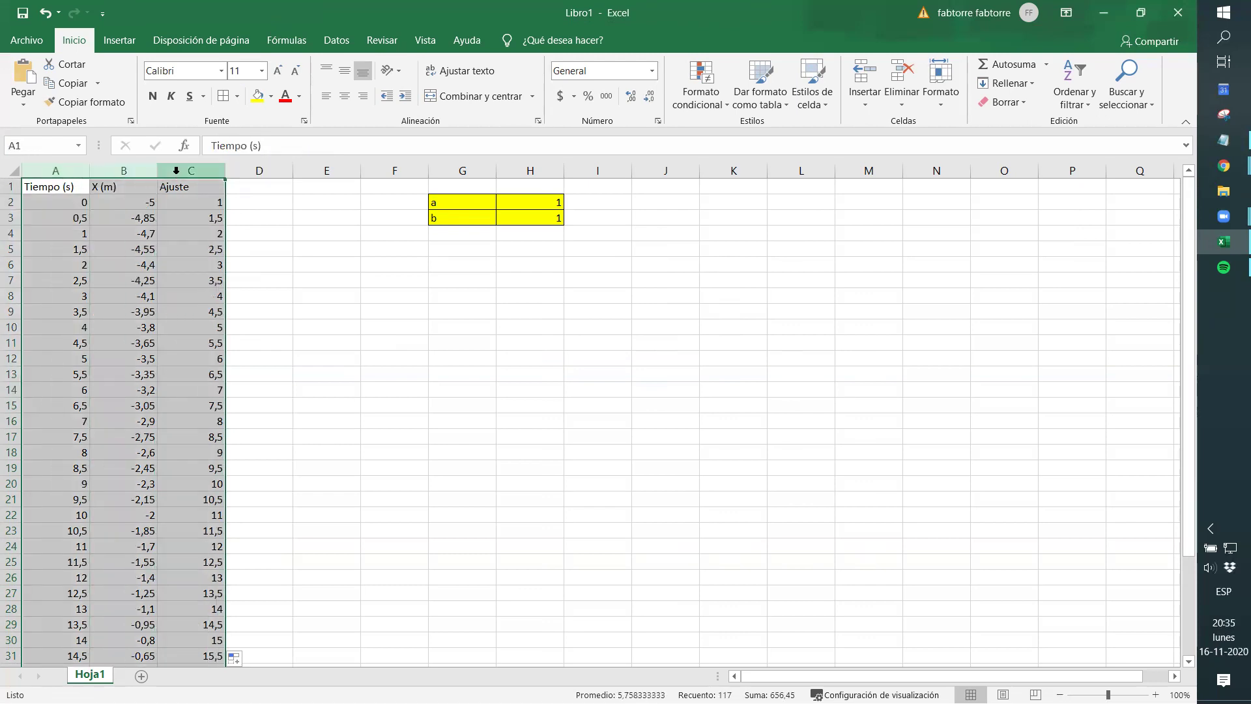
click(118, 42)
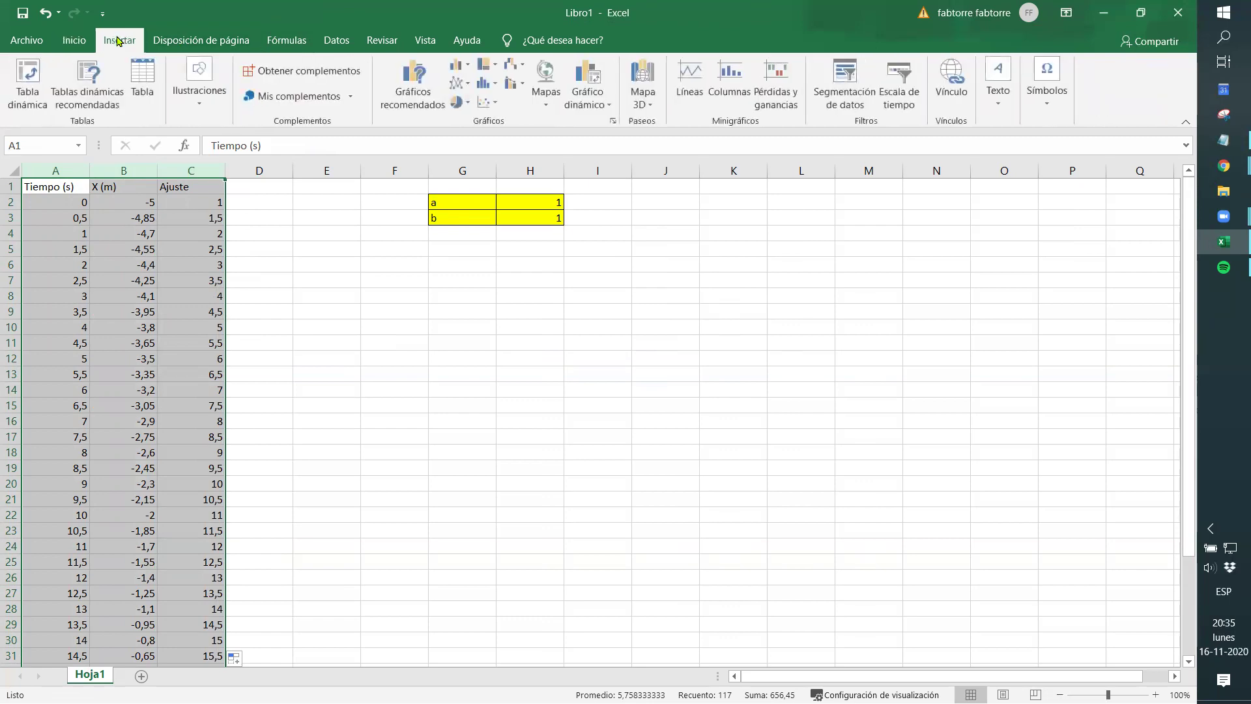
click(493, 110)
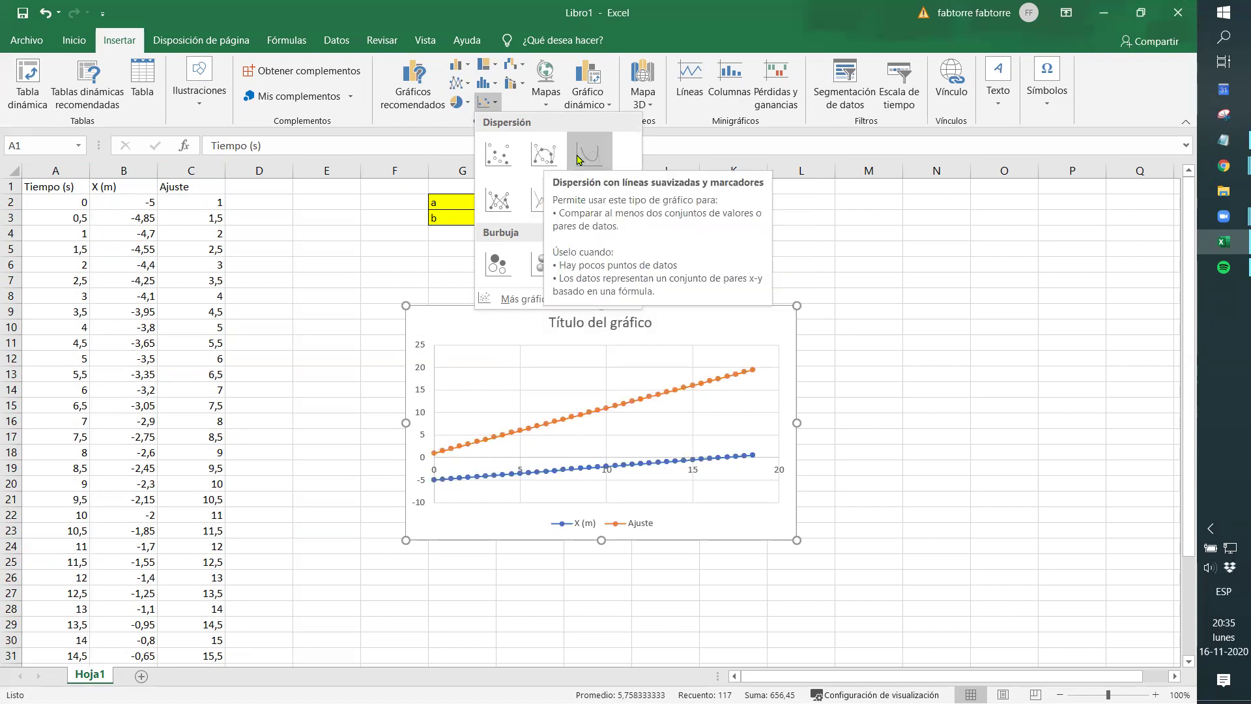
click(542, 162)
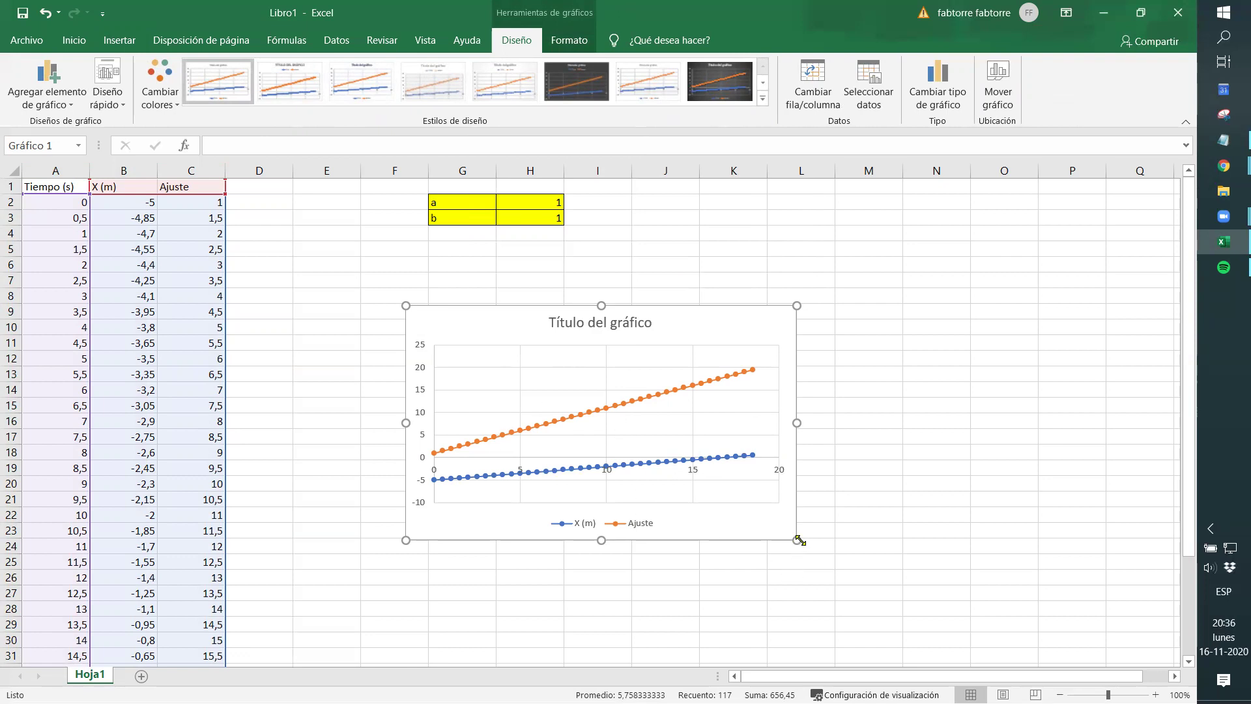
drag(798, 540, 896, 616)
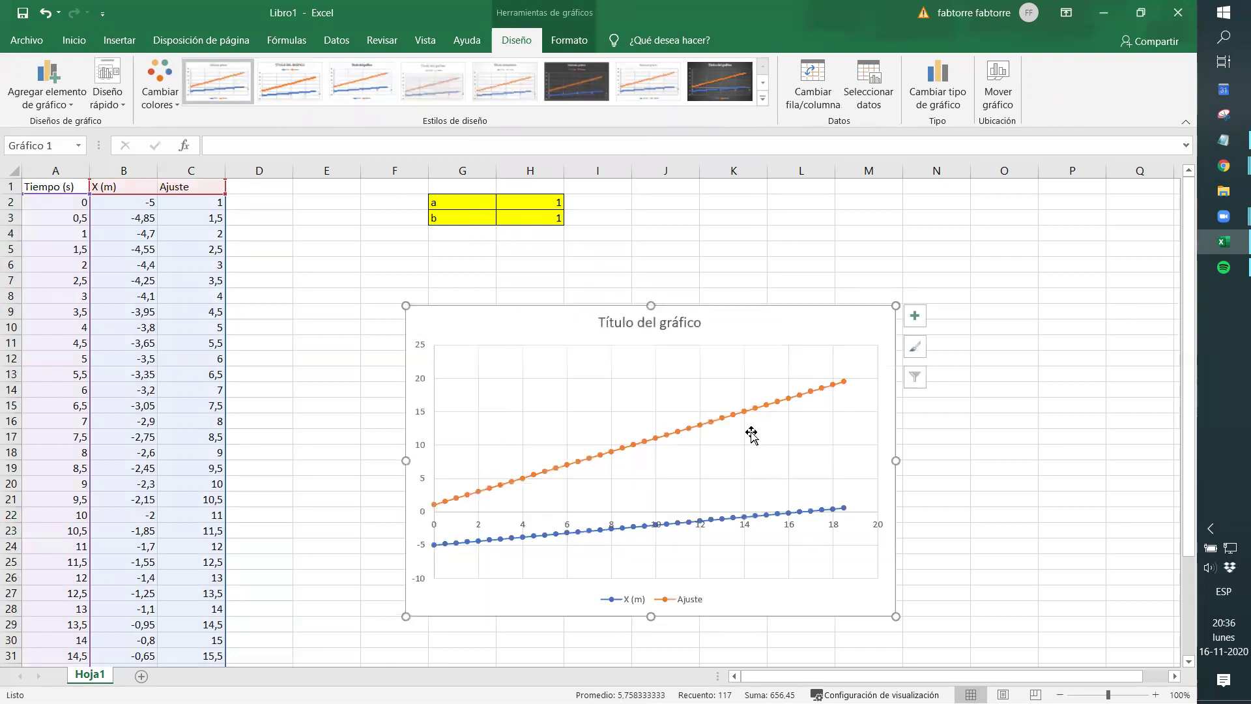
Step: Replace the chart's placeholder title with "Posición vs Tiempo"
click(634, 321)
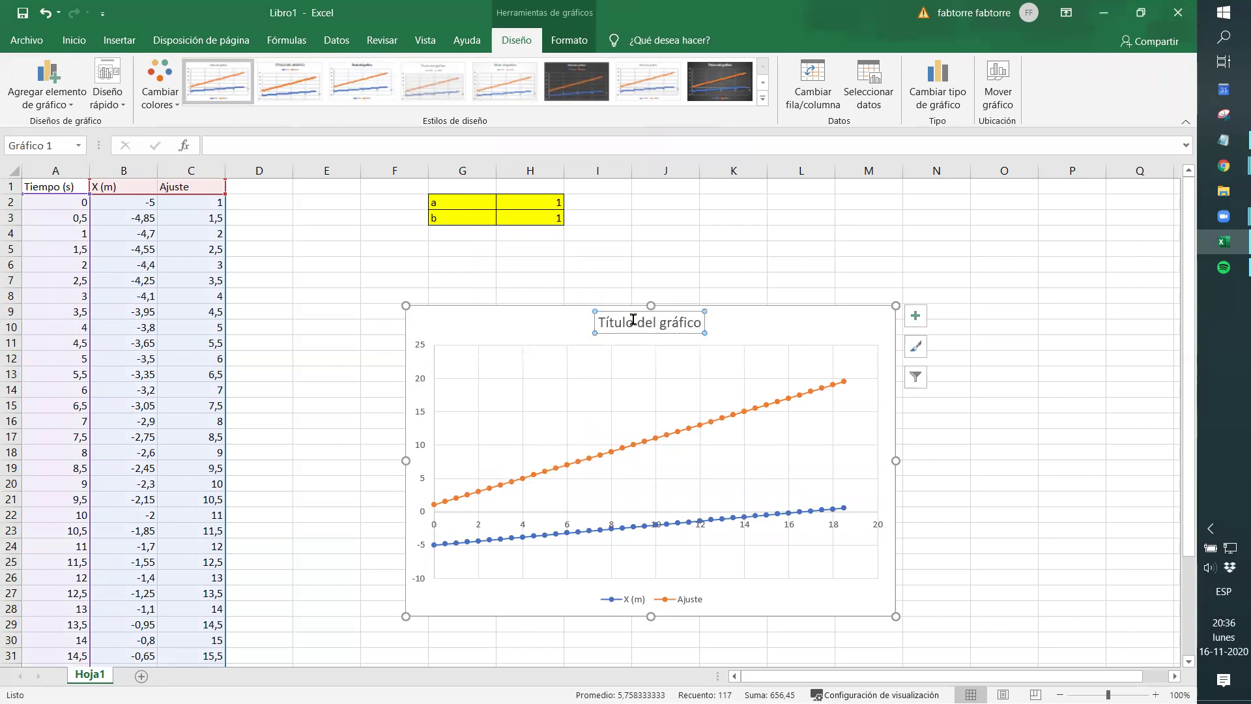
double_click(696, 323)
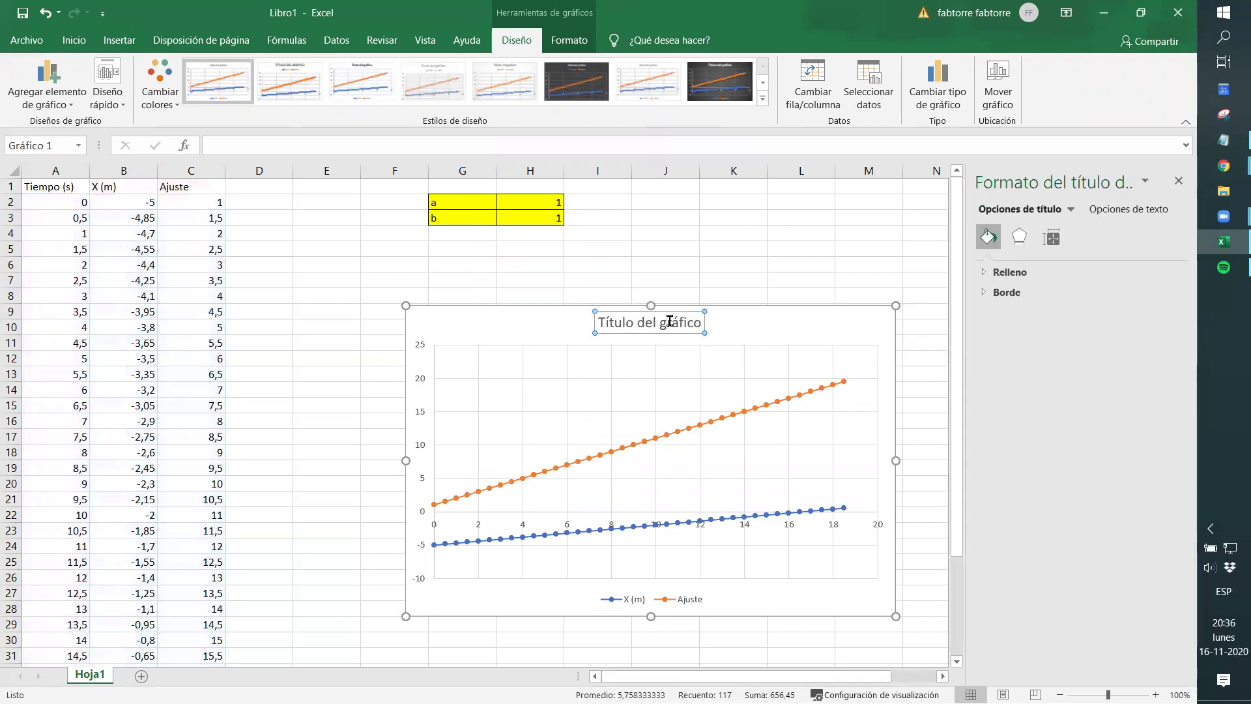
triple_click(670, 321)
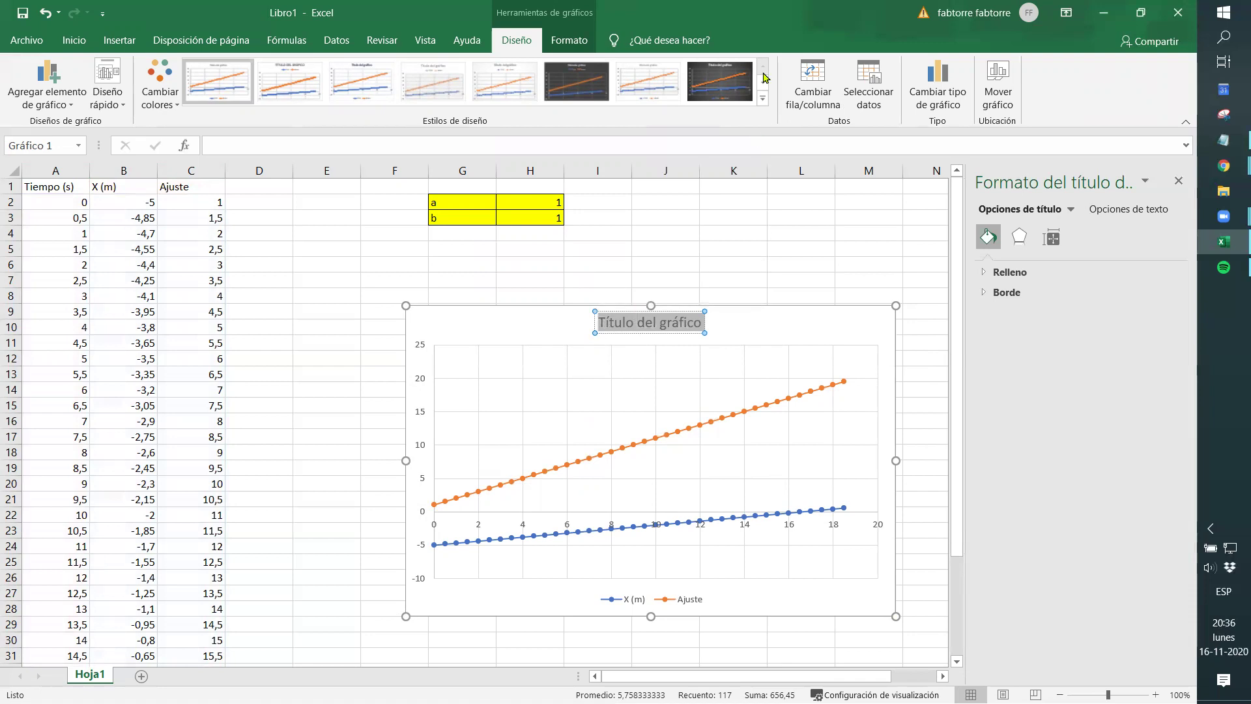
text(POs)
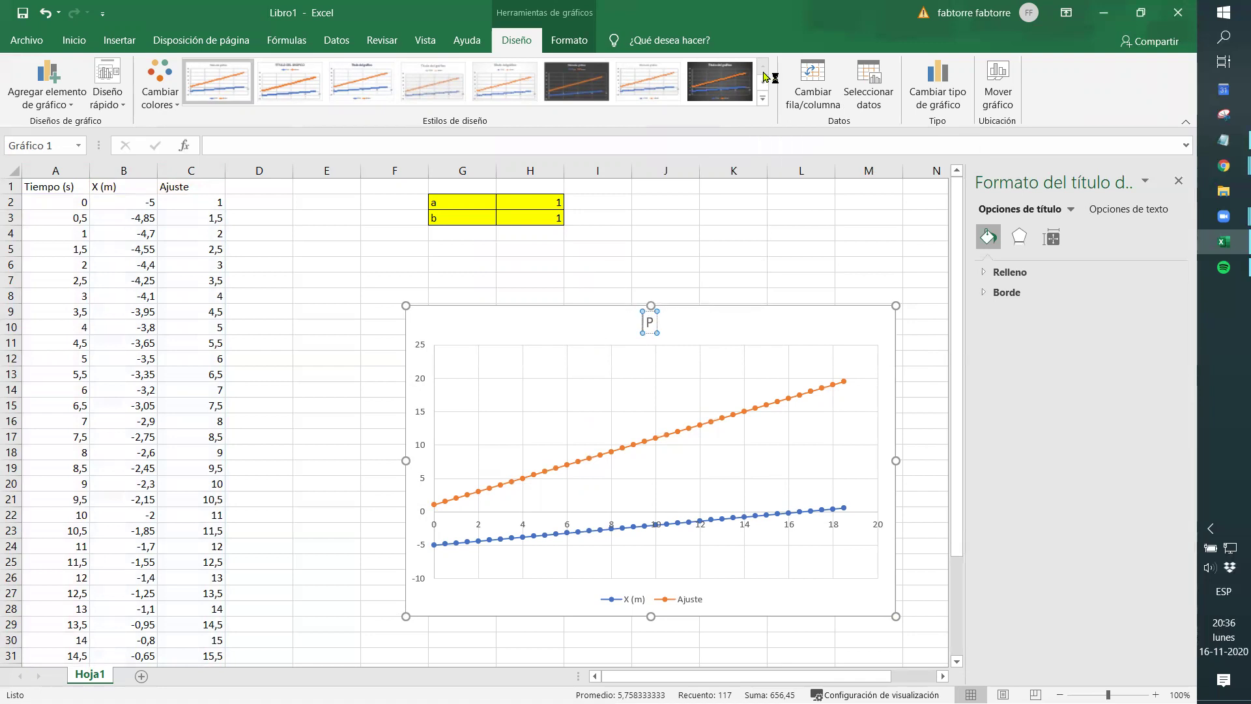
key(BackSpace)
key(BackSpace)
text(osición v)
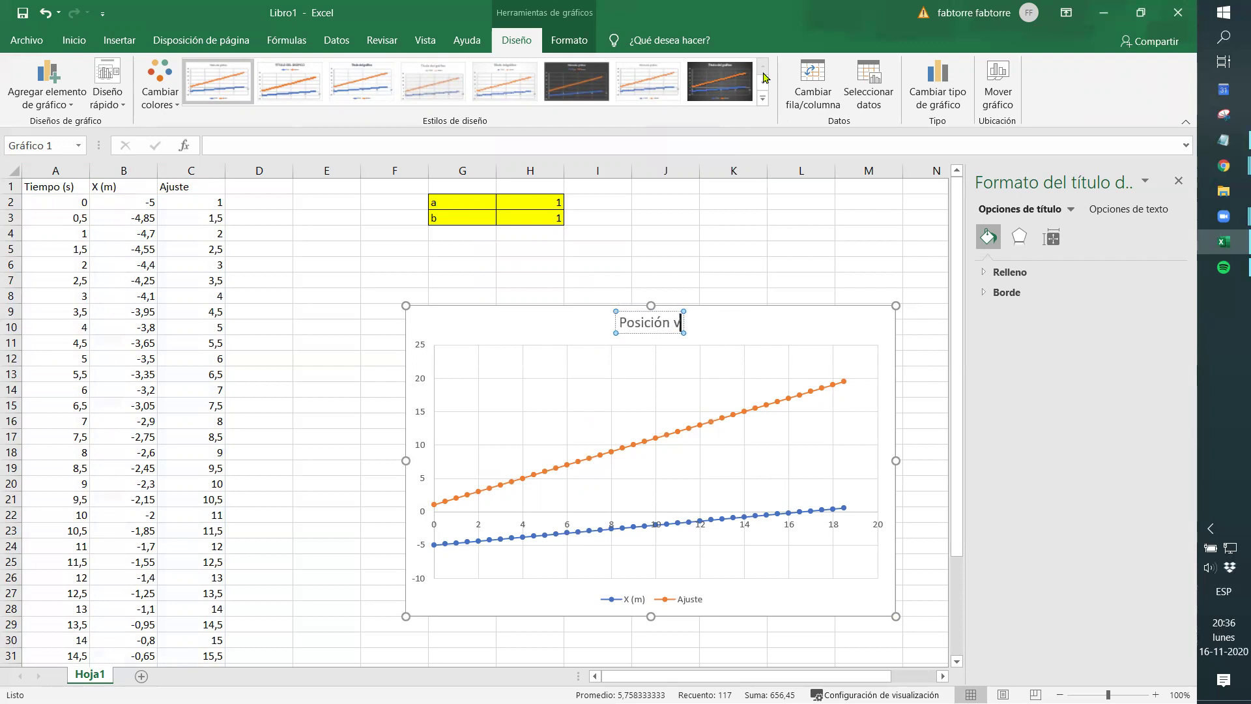
text(s Tiempo)
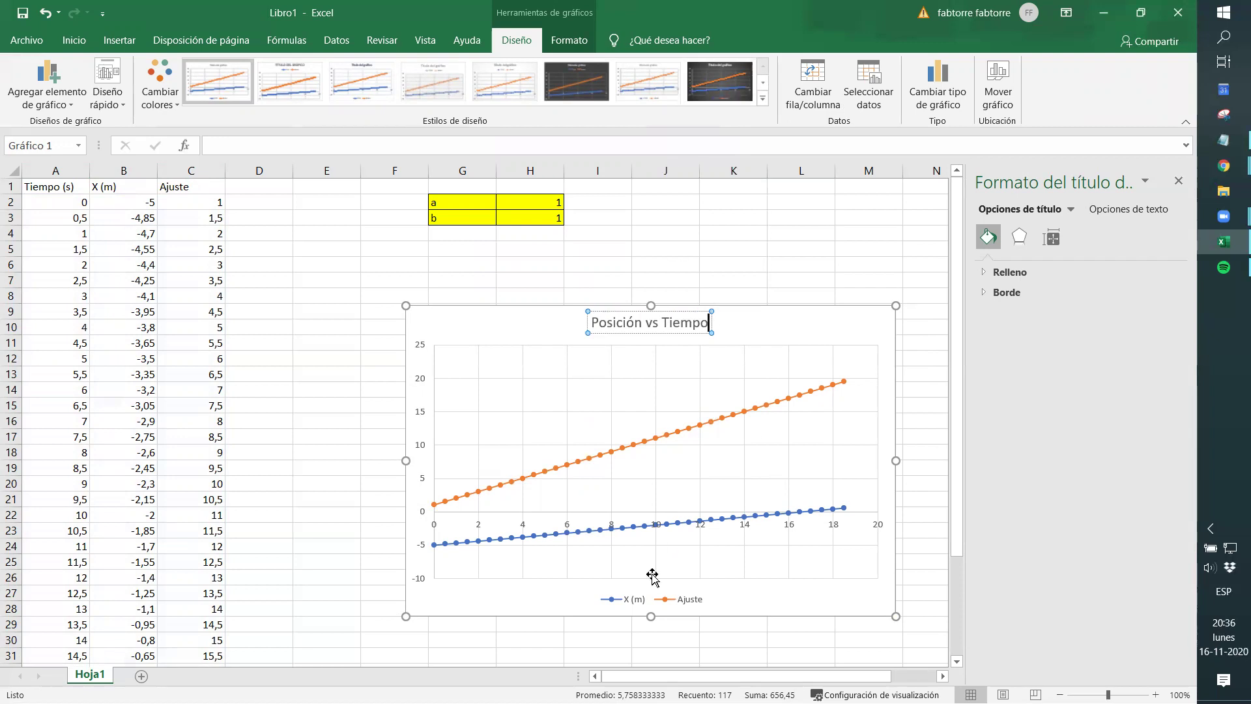
Step: Make the Posición vs Tiempo chart slightly taller by extending its lower edge
click(640, 603)
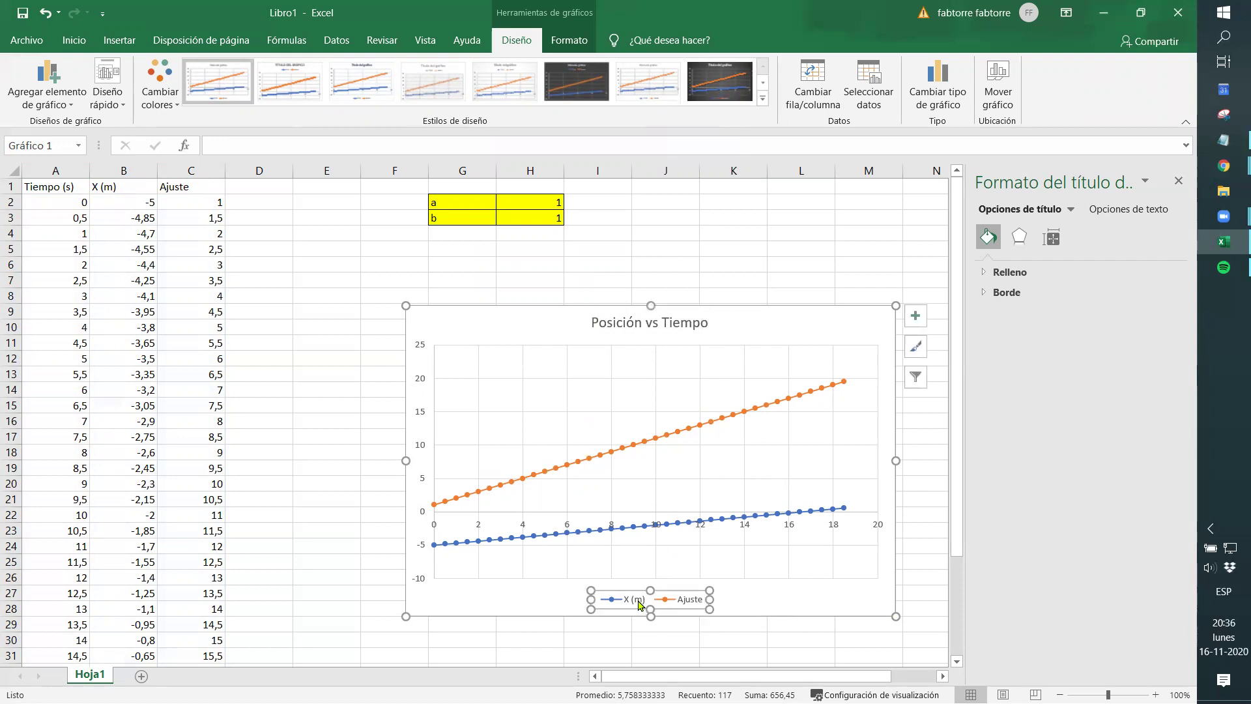
click(677, 595)
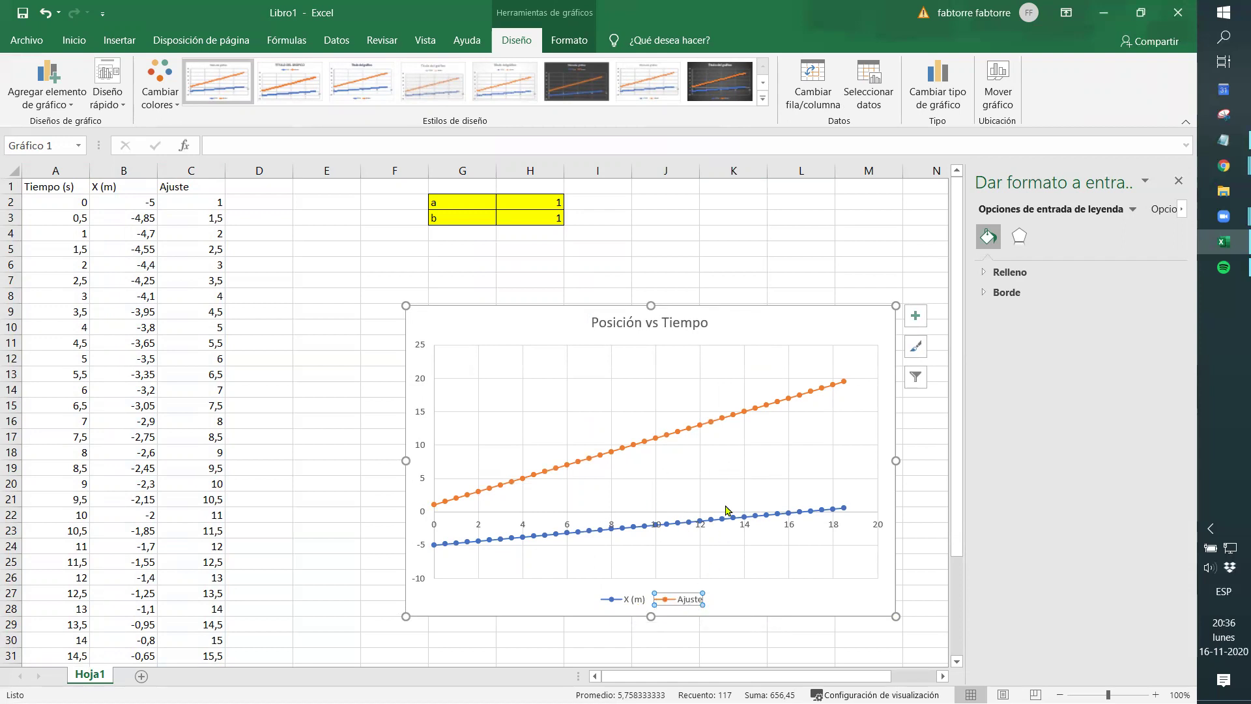
click(802, 573)
drag(890, 617, 893, 649)
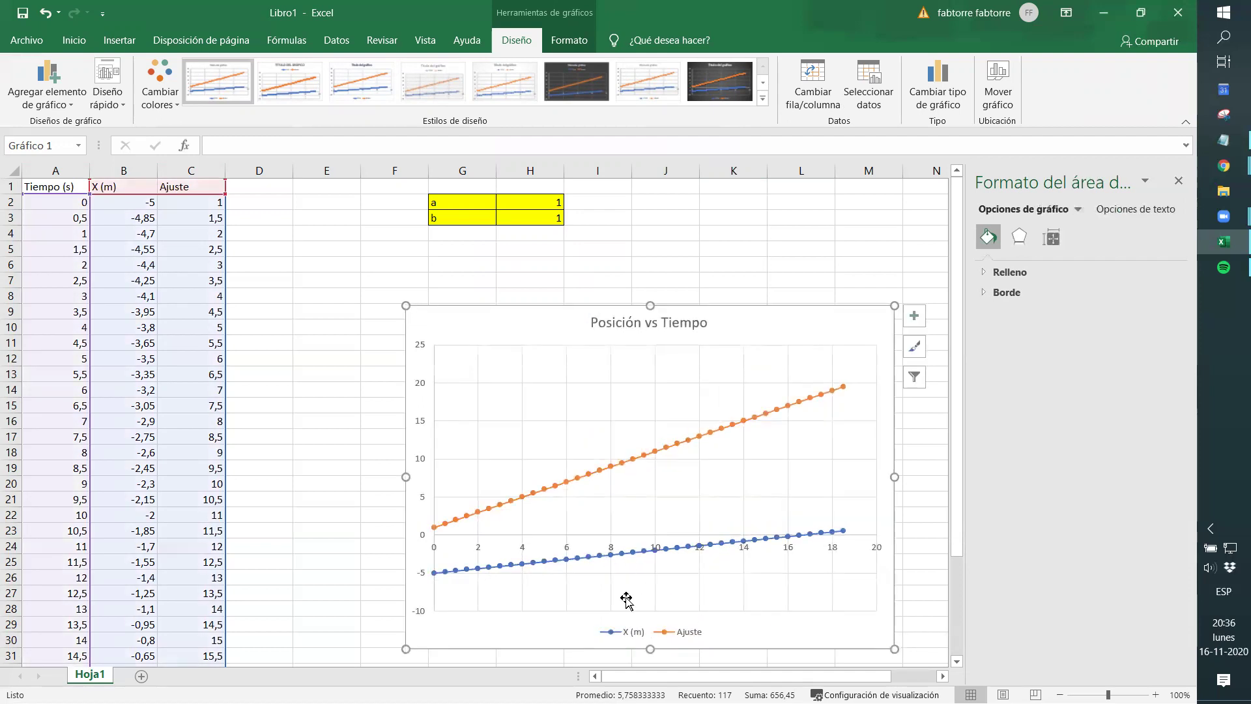
Step: Examine the legend entry and the horizontal axis formatting options, including alignment, limits, tick marks, labels and number format
click(640, 639)
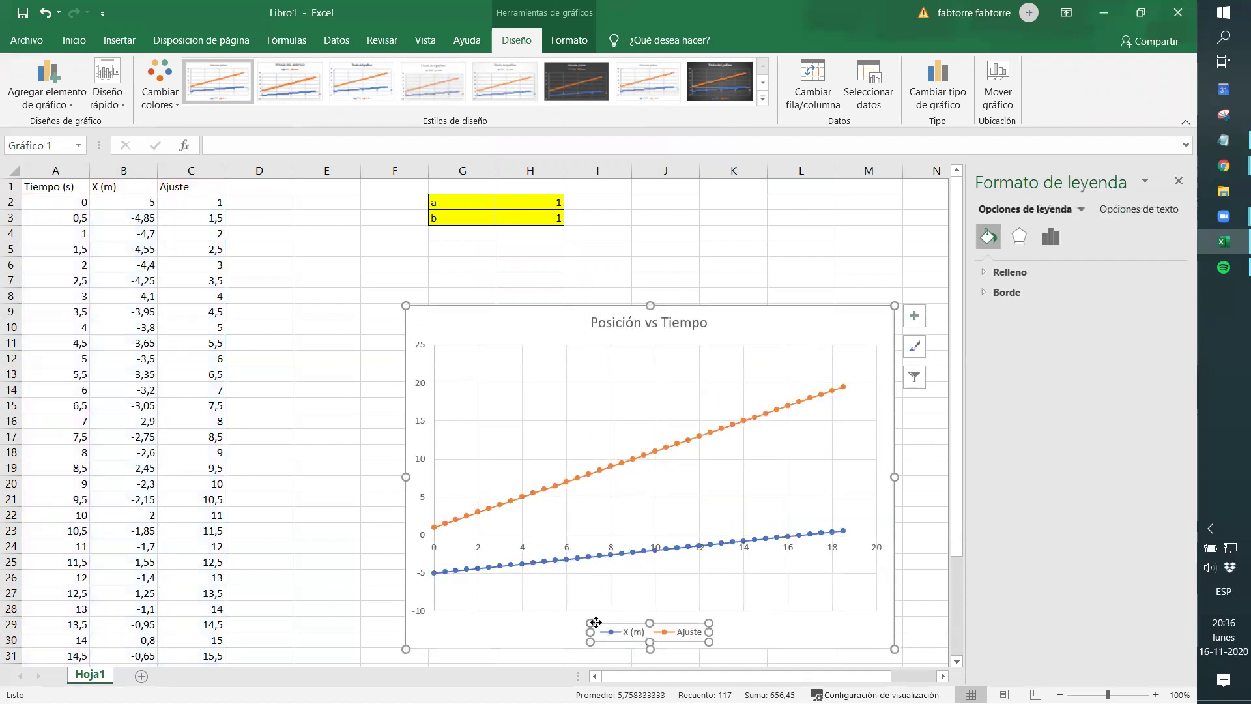
click(609, 631)
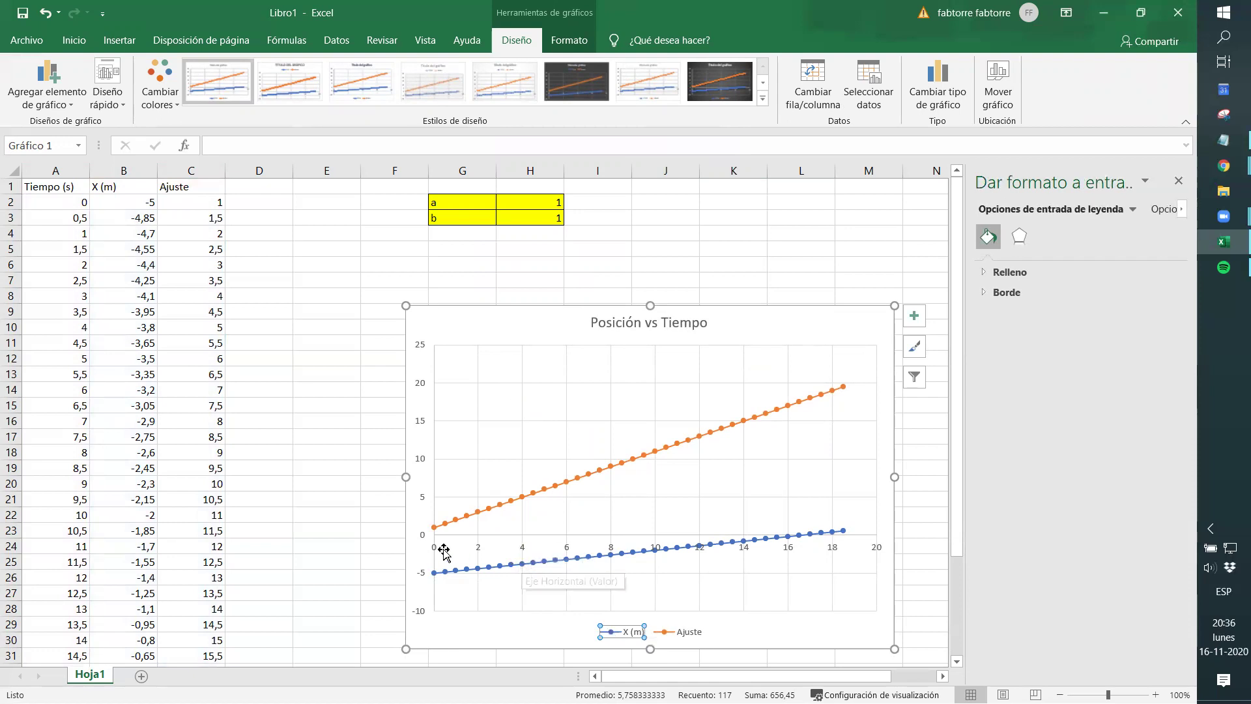
click(525, 549)
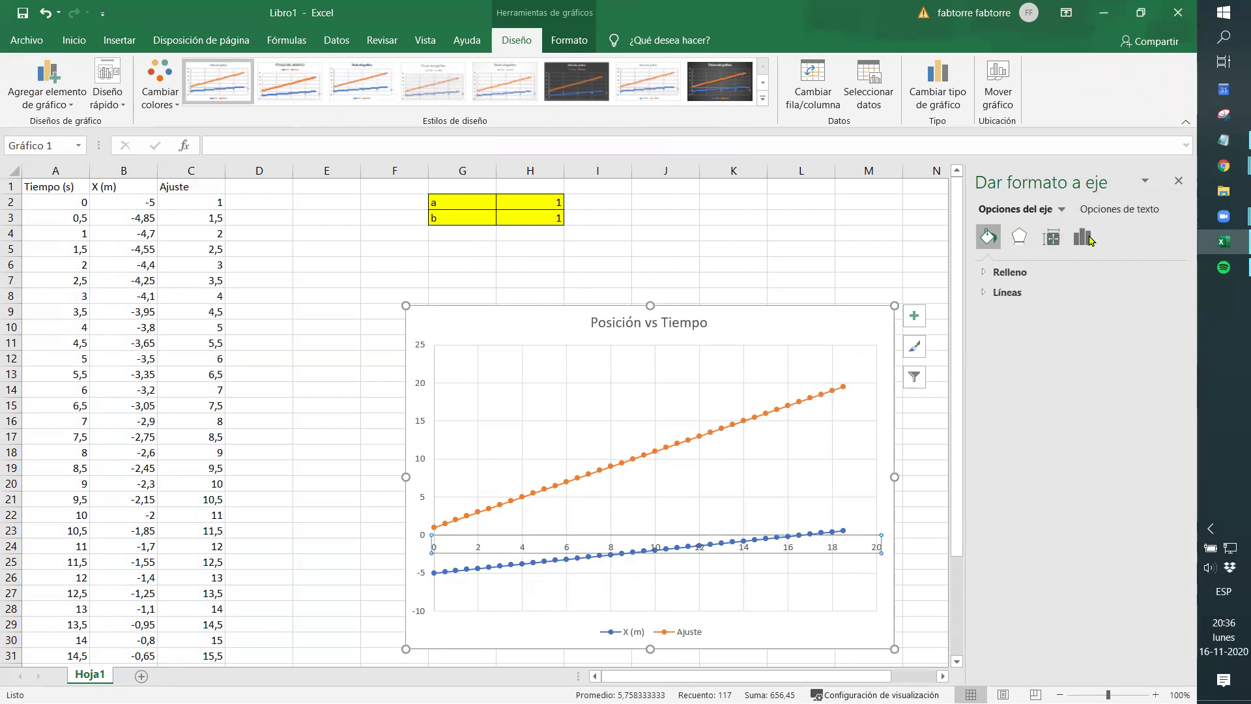
click(1018, 237)
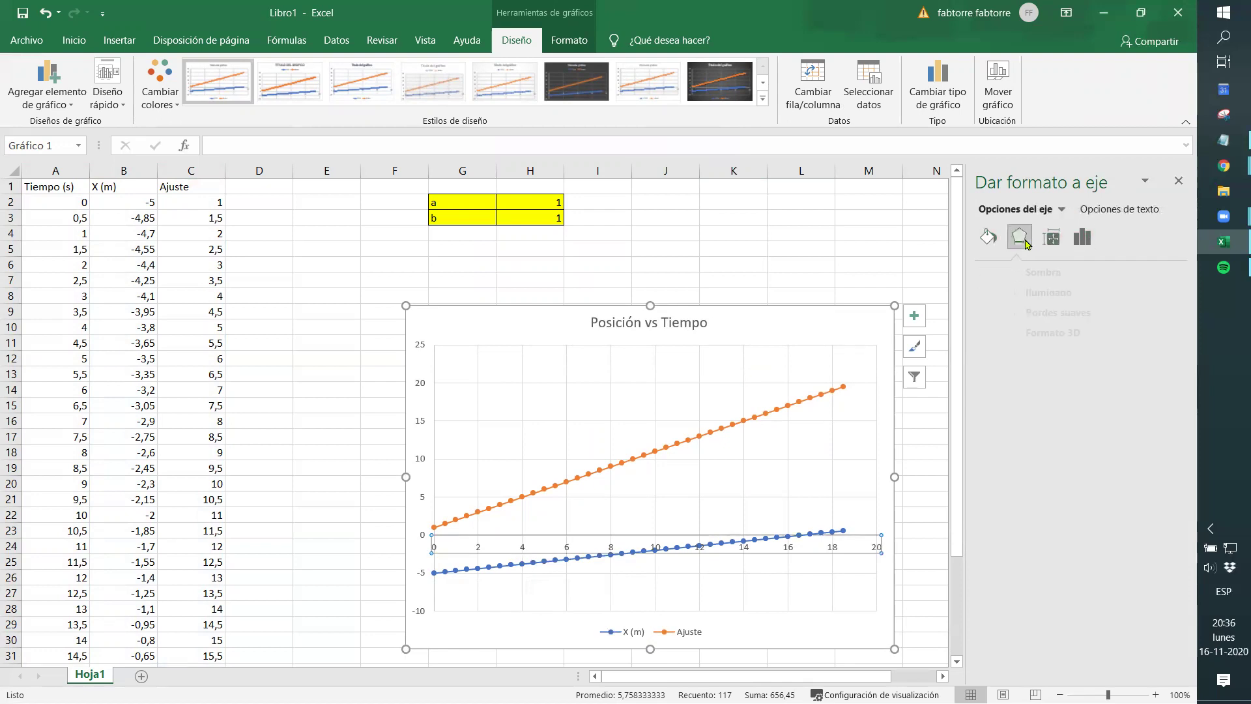
click(1050, 238)
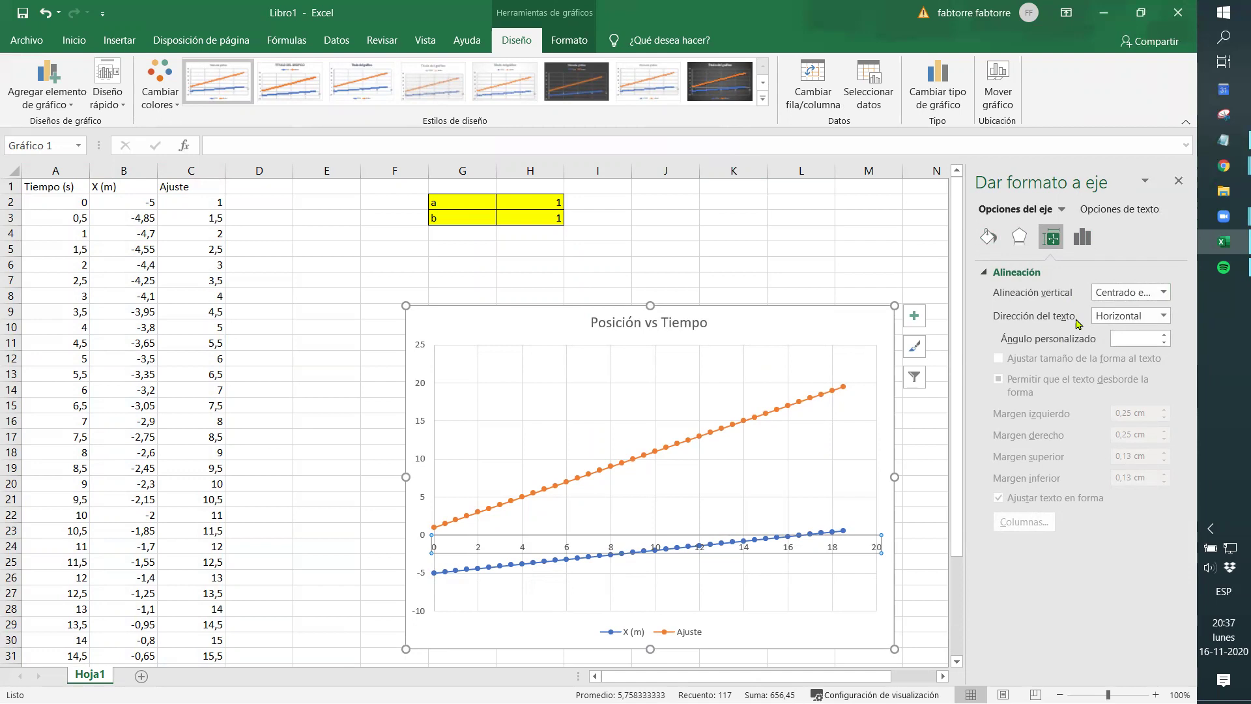
click(1087, 238)
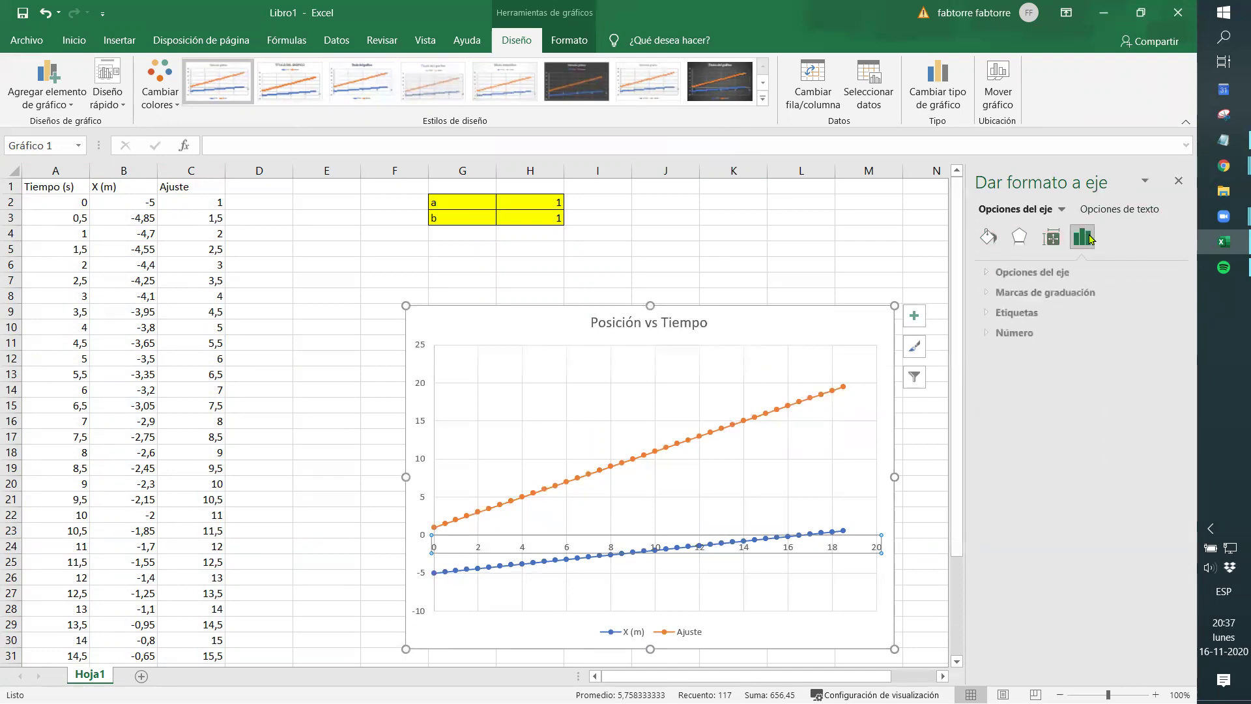
click(986, 274)
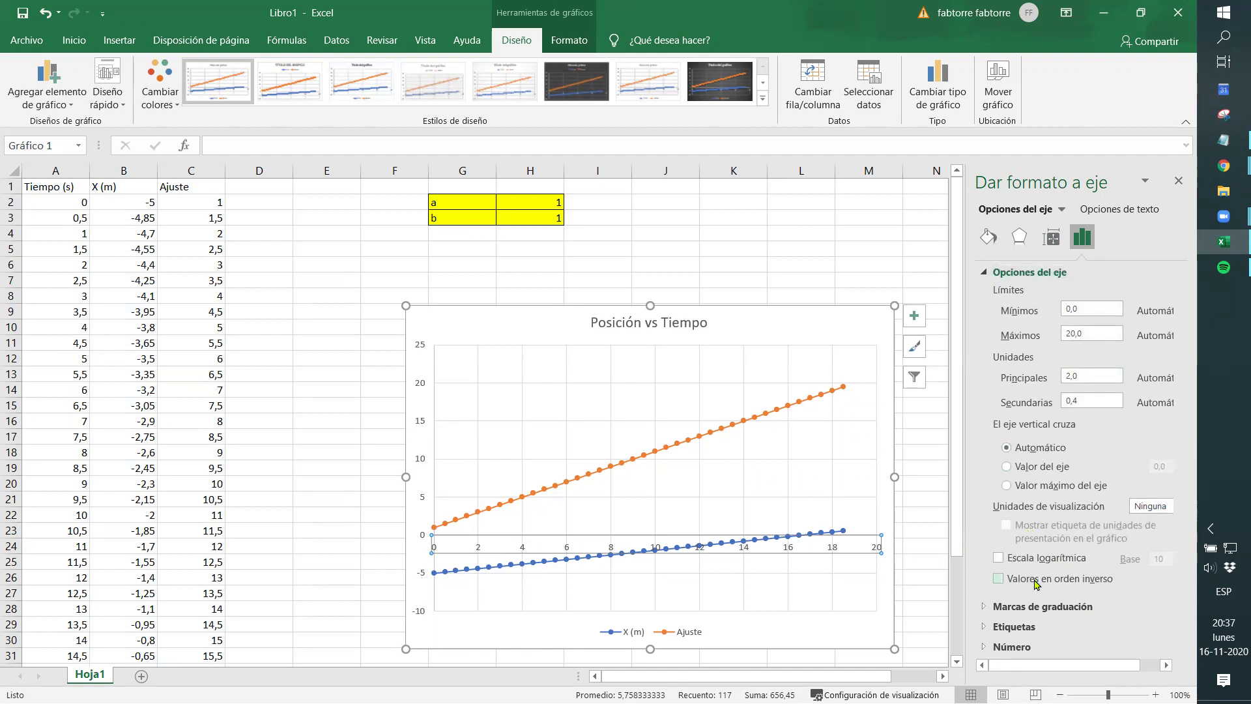
click(1013, 607)
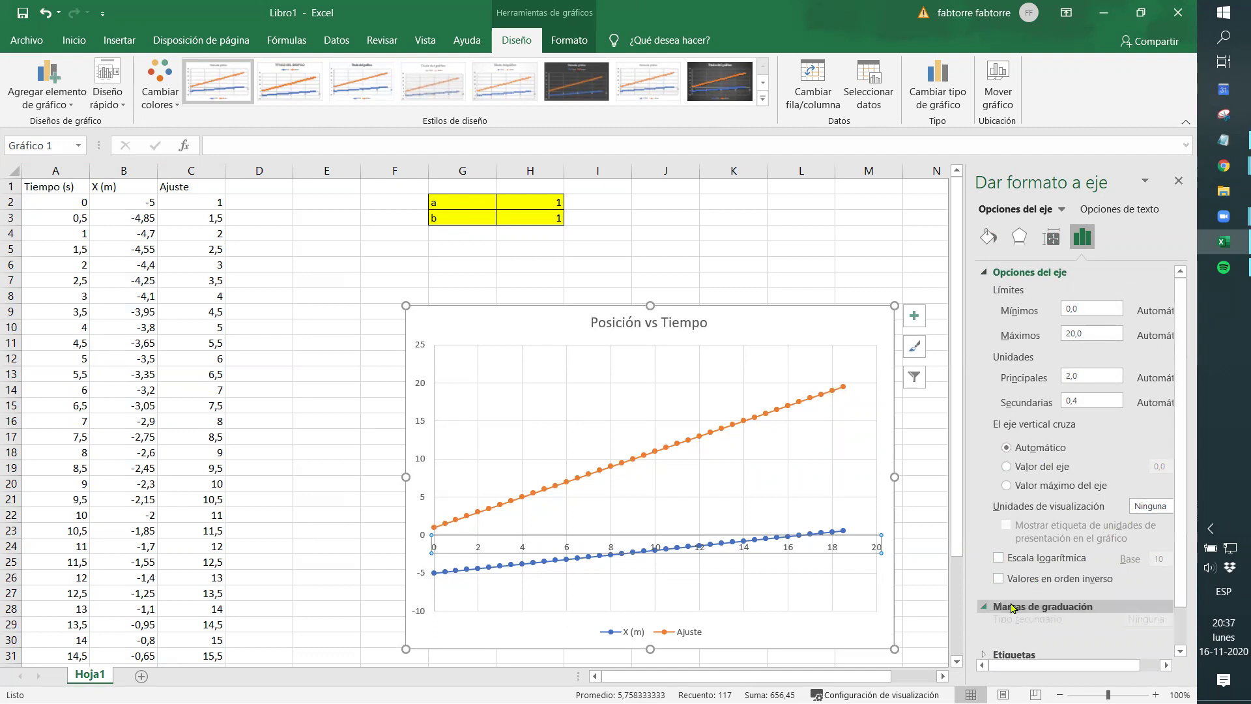
click(1003, 630)
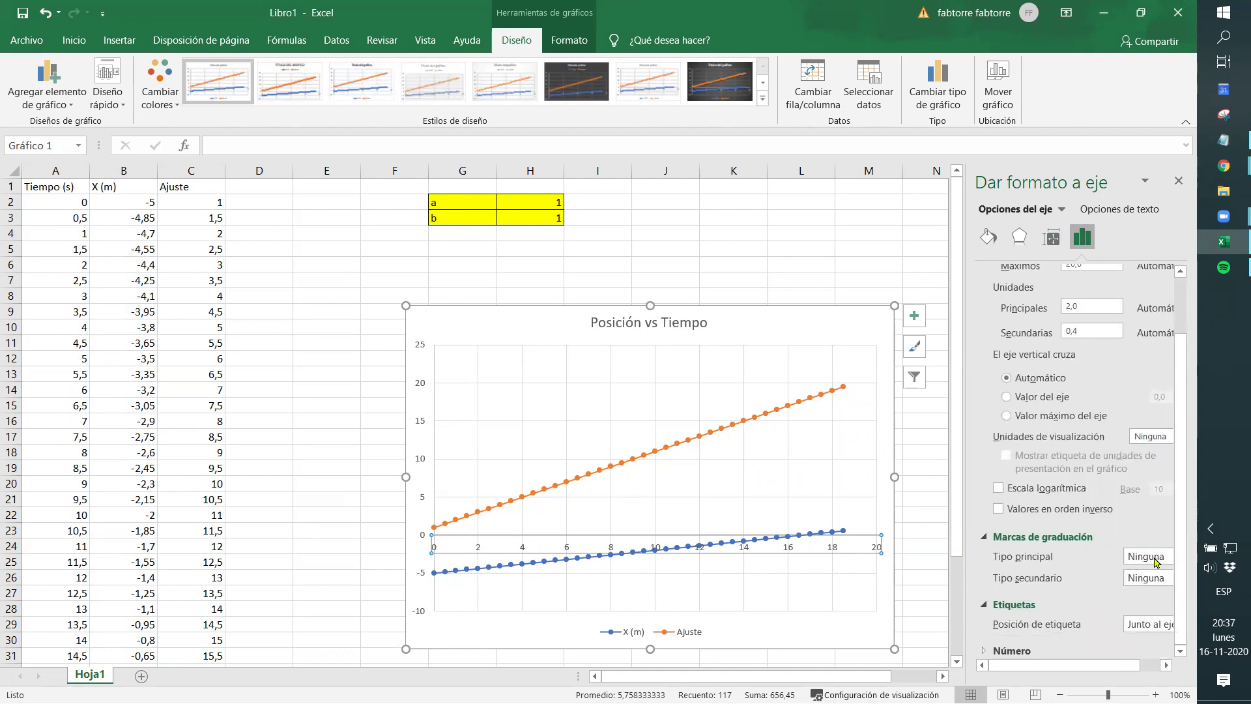
click(1151, 558)
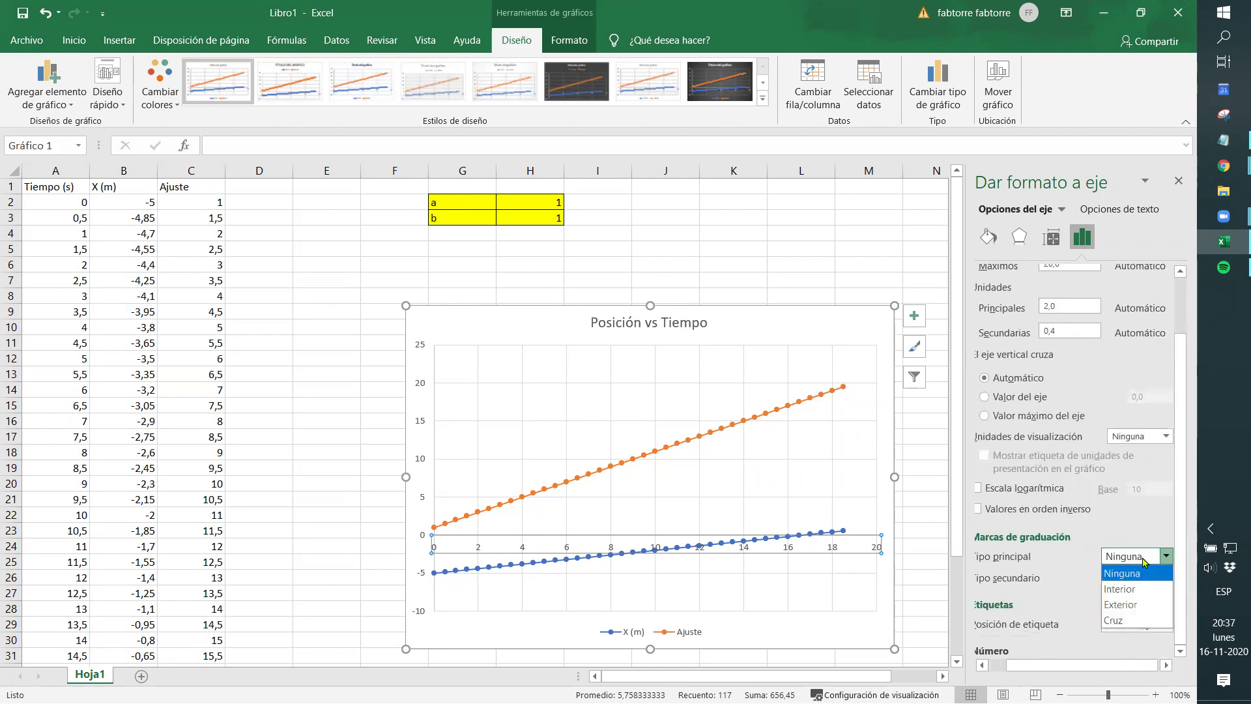
click(1142, 560)
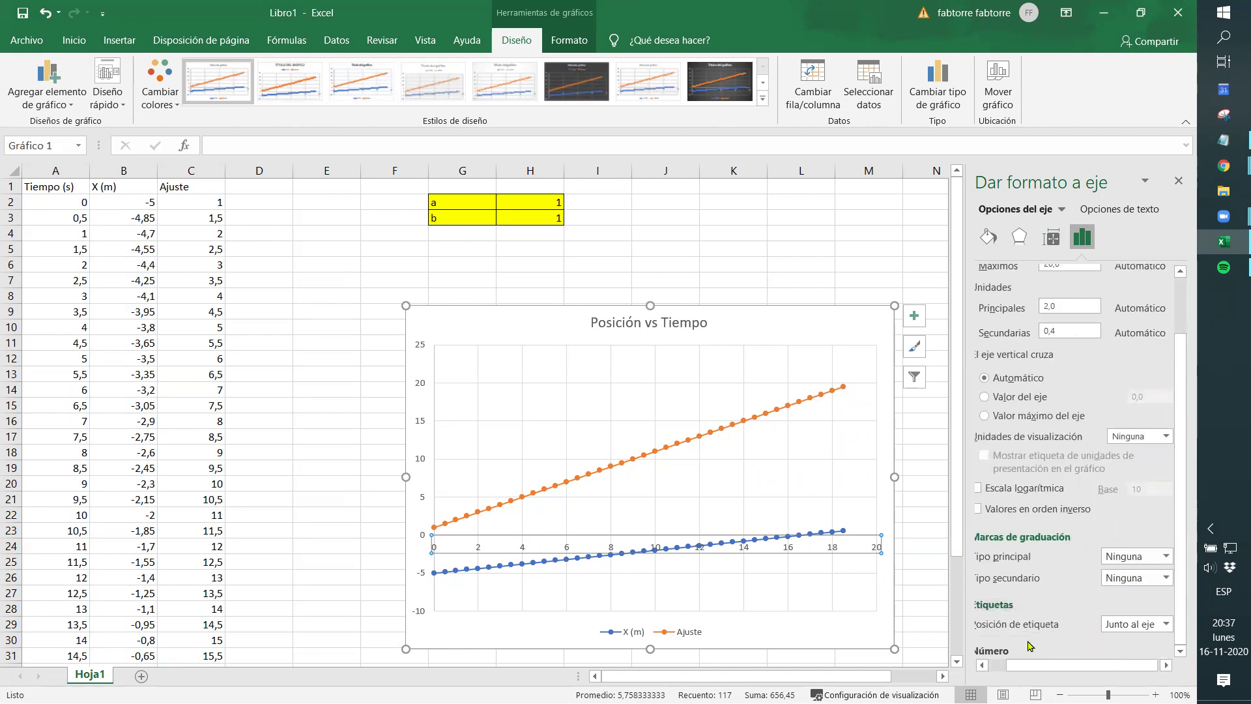
drag(1044, 667, 1025, 667)
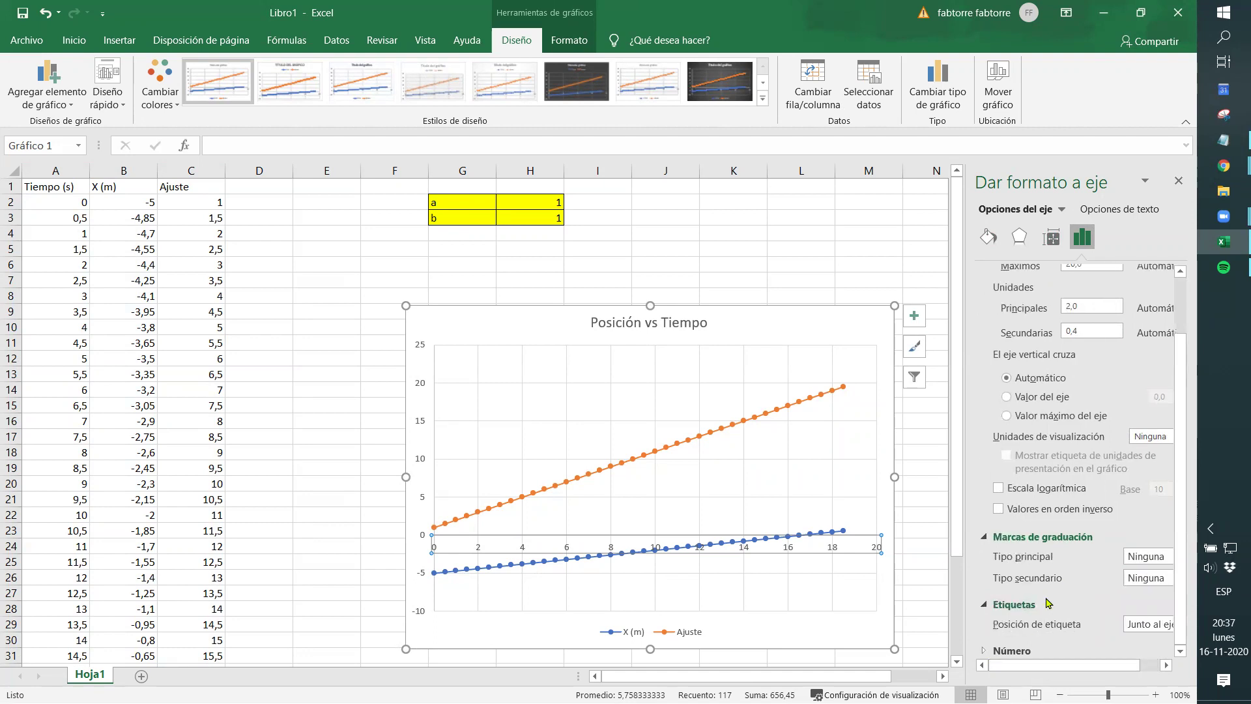
click(992, 651)
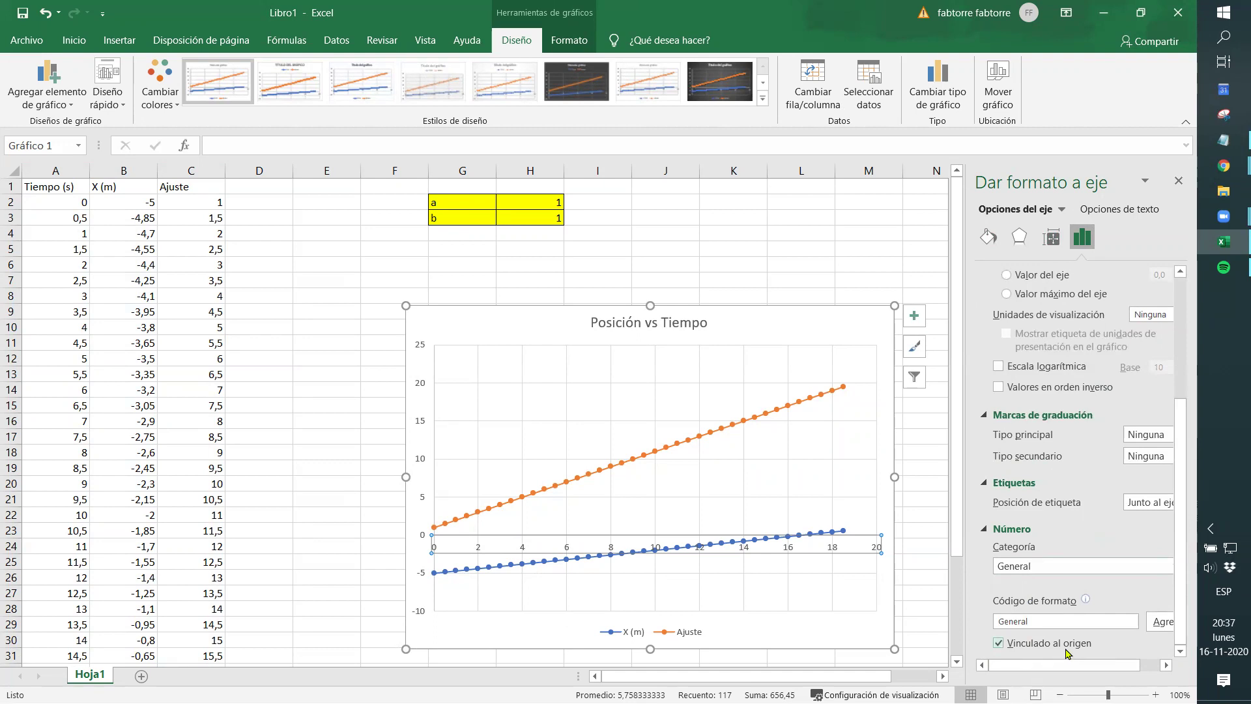
scroll(1067, 652, up, 5)
Step: Check the limits and units in the vertical axis formatting options, and return to the chart area
click(747, 480)
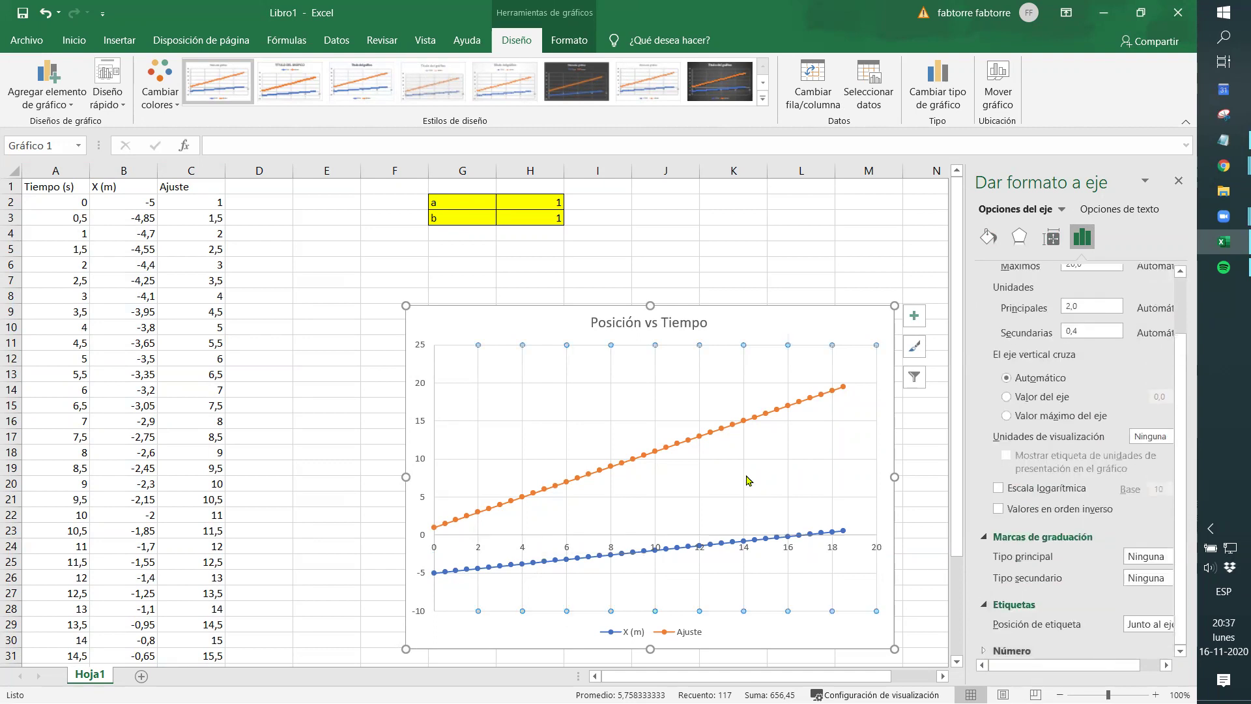
click(1177, 181)
double_click(420, 423)
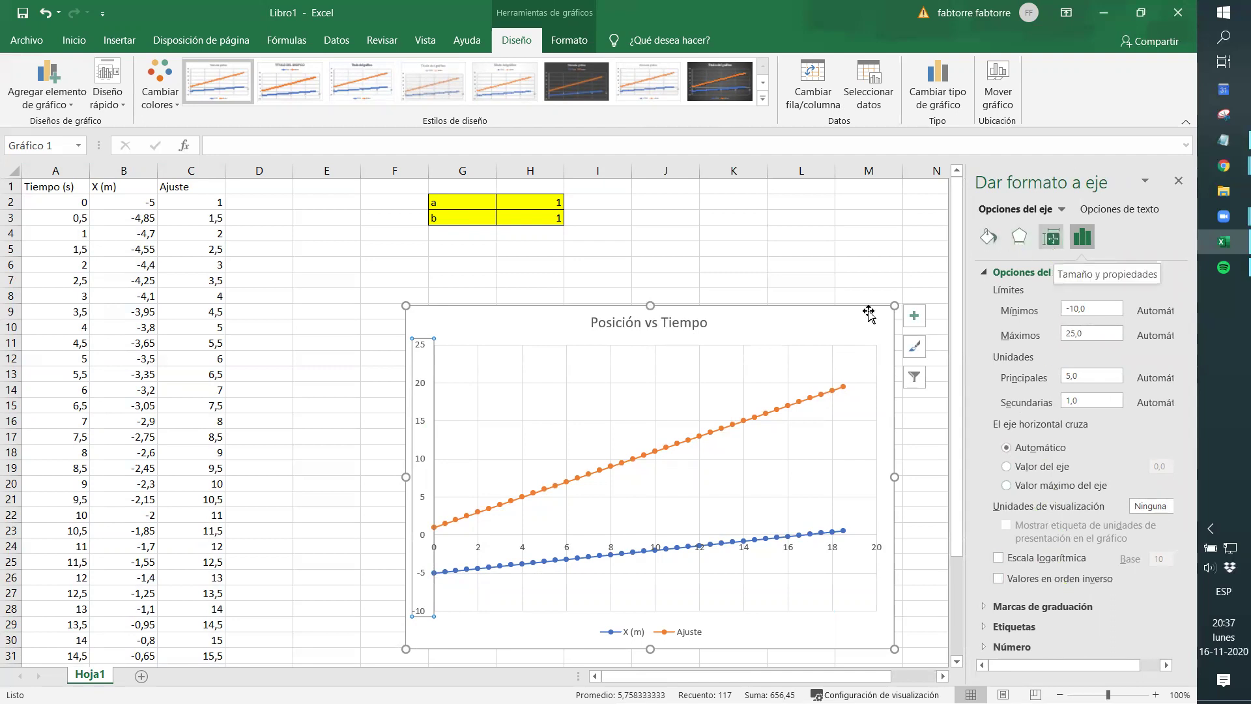
click(807, 331)
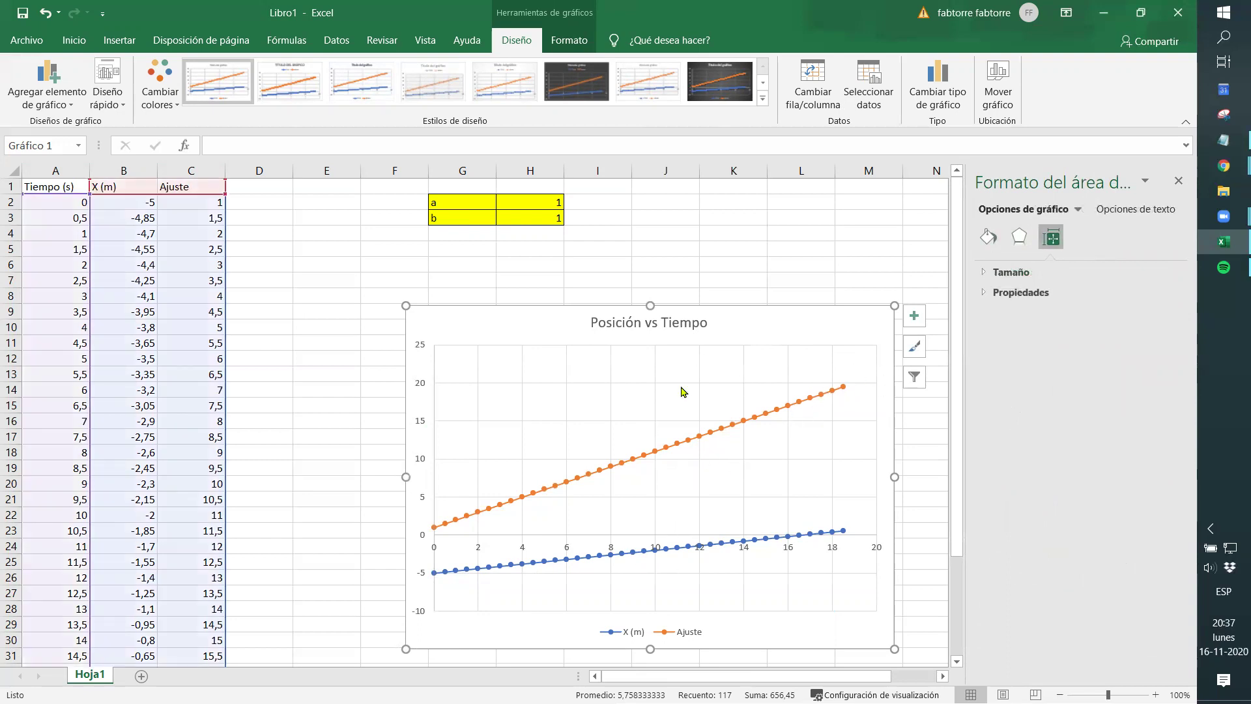
Step: Set parameter a in H2 to 0,5 and parameter b in H3 to -5
click(530, 204)
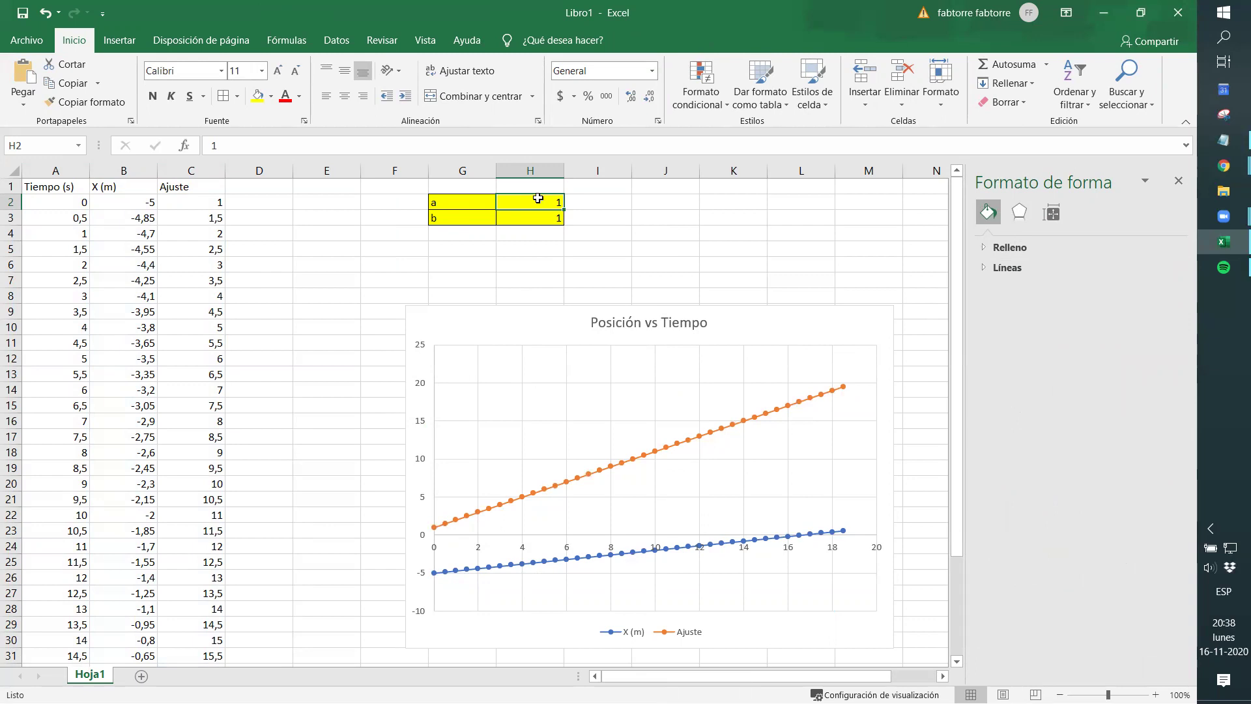
text(0,5)
key(Return)
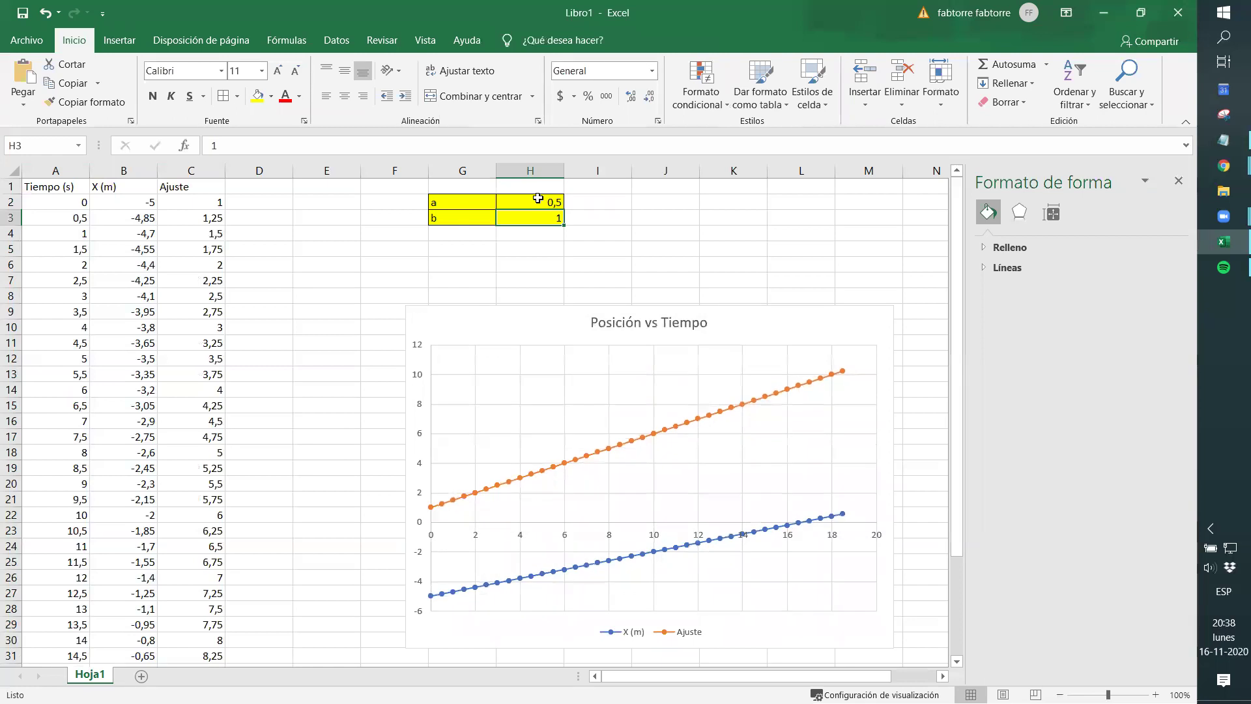
key(Down)
key(Up)
key(Up)
key(Down)
text(-5)
key(Return)
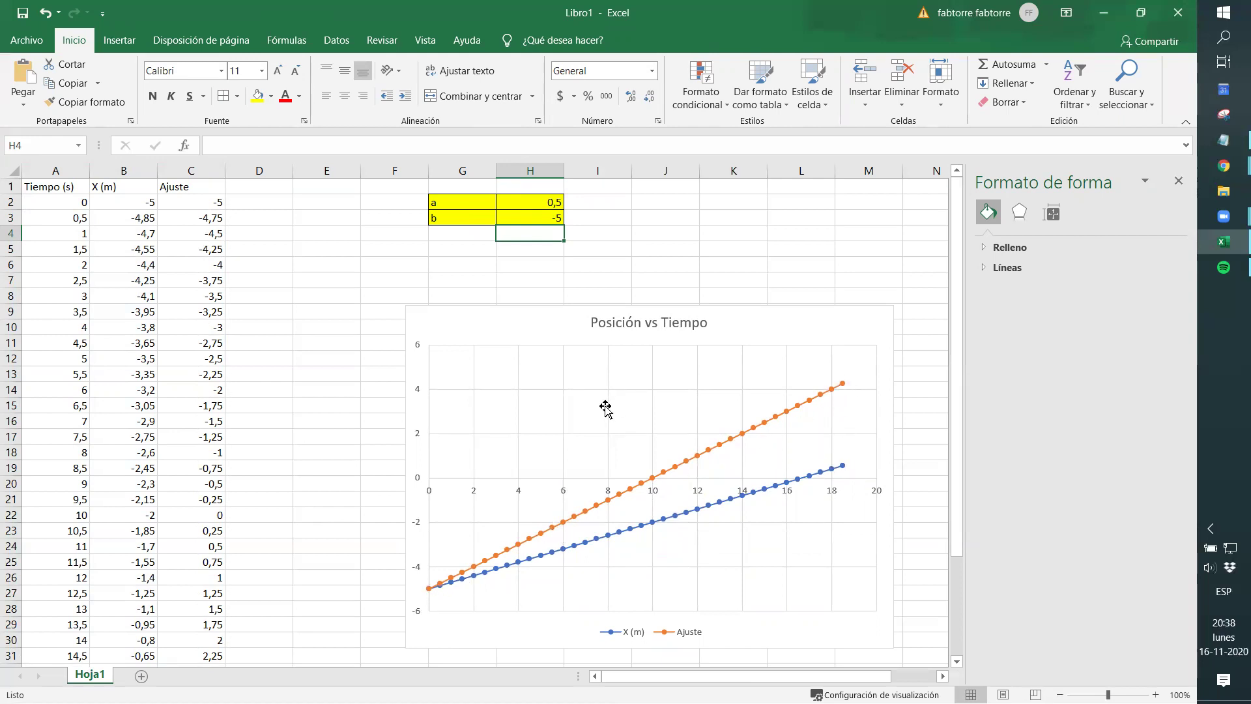
Step: Try the values 0,2, 0,25 and 0,35 for parameter a in H2 to compare the Ajuste line with the data
key(Up)
key(Up)
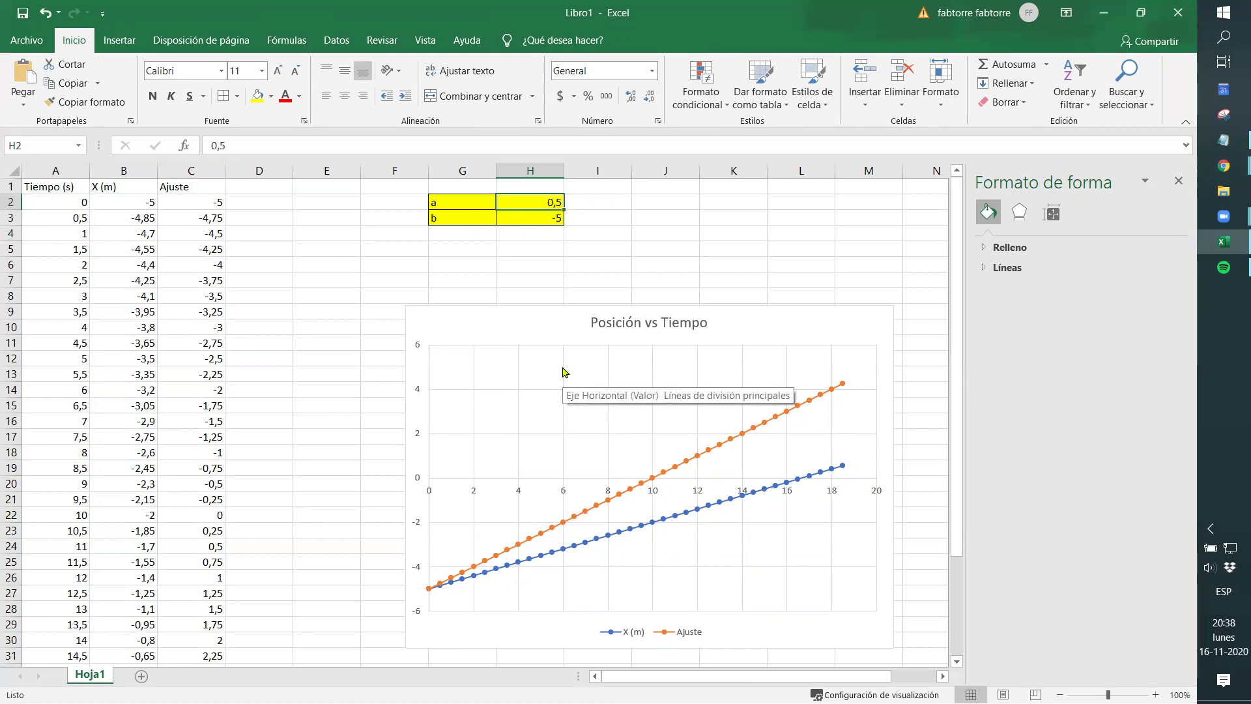
text(0,2)
key(Return)
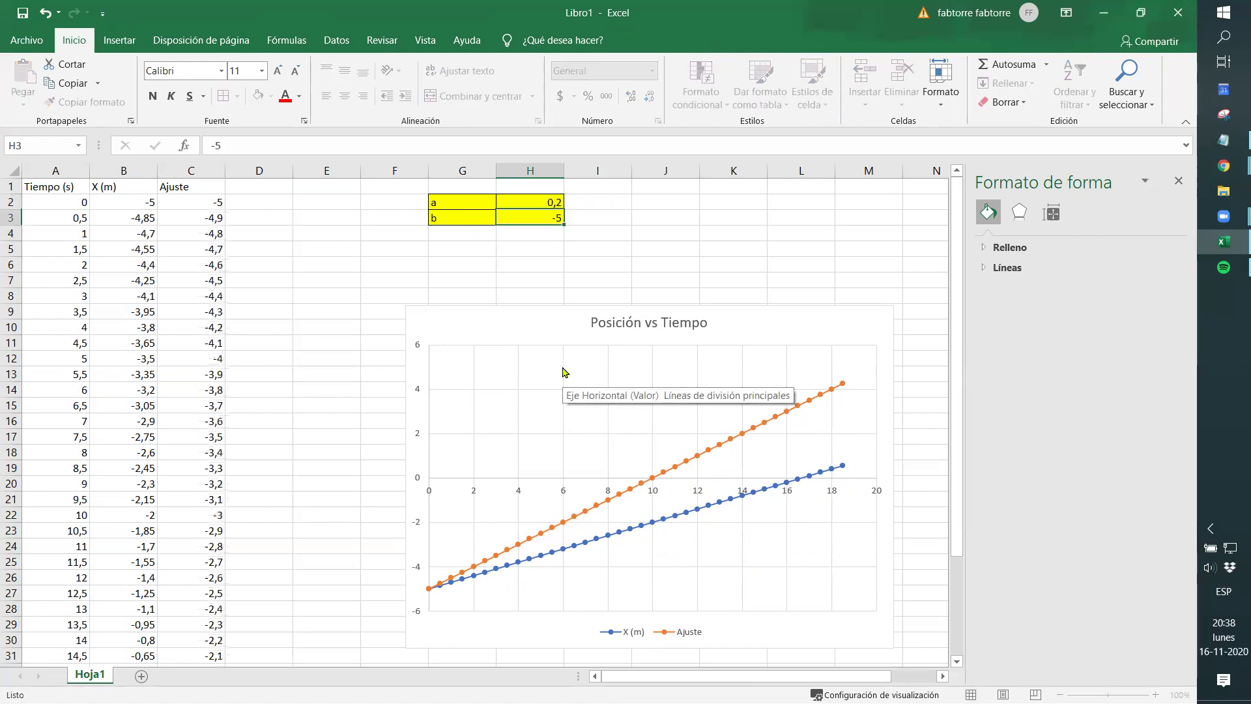
key(Up)
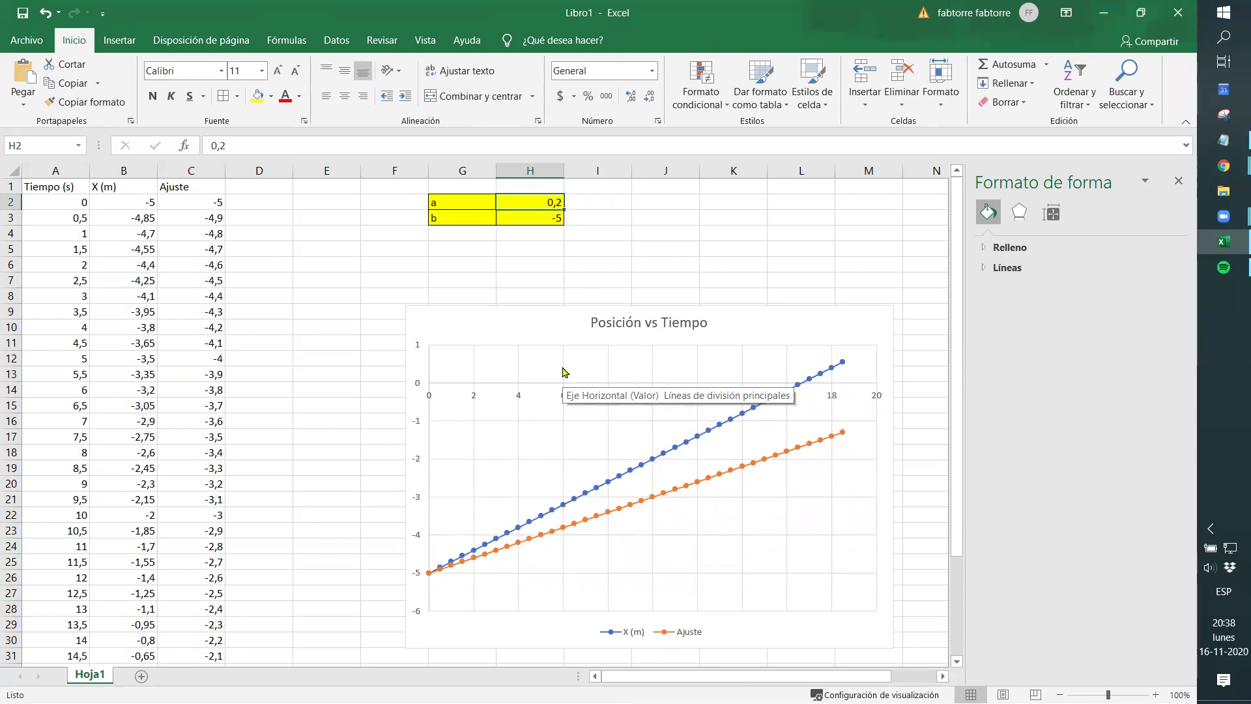
text(0,25)
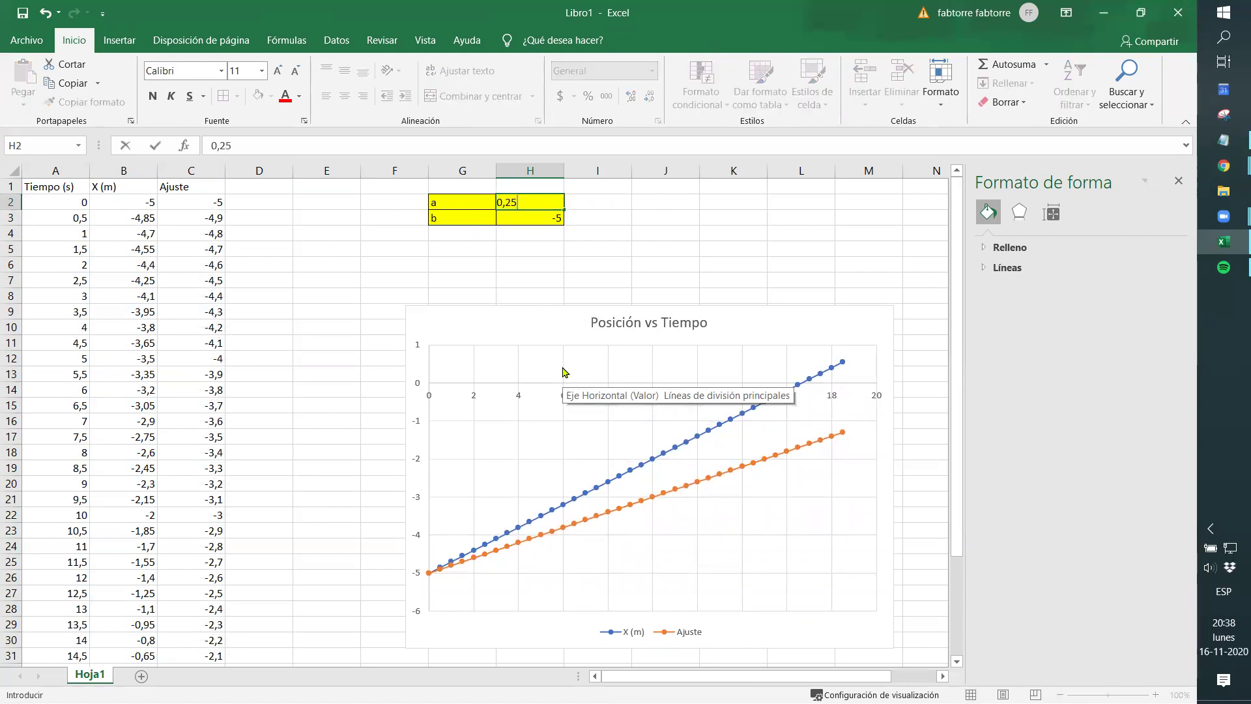
key(Return)
key(Up)
text(0,35)
key(Return)
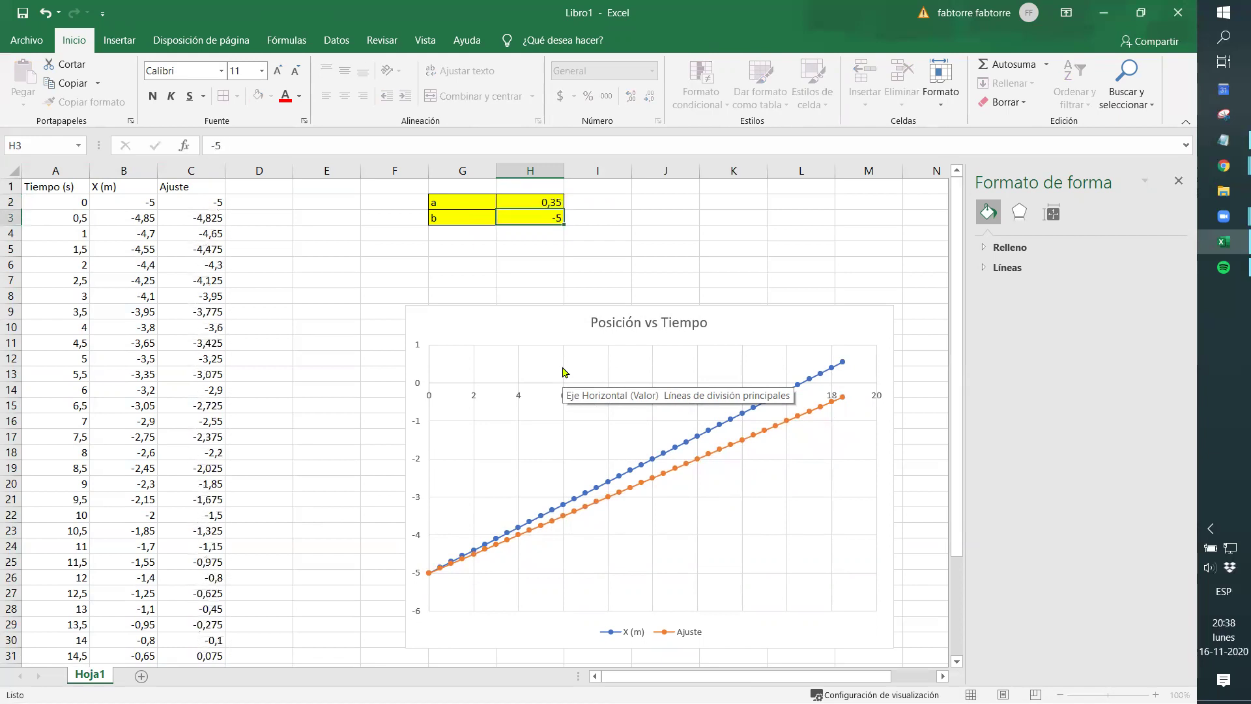
Step: Set parameter a in H2 to 0,3
key(Up)
text(0,3)
key(Return)
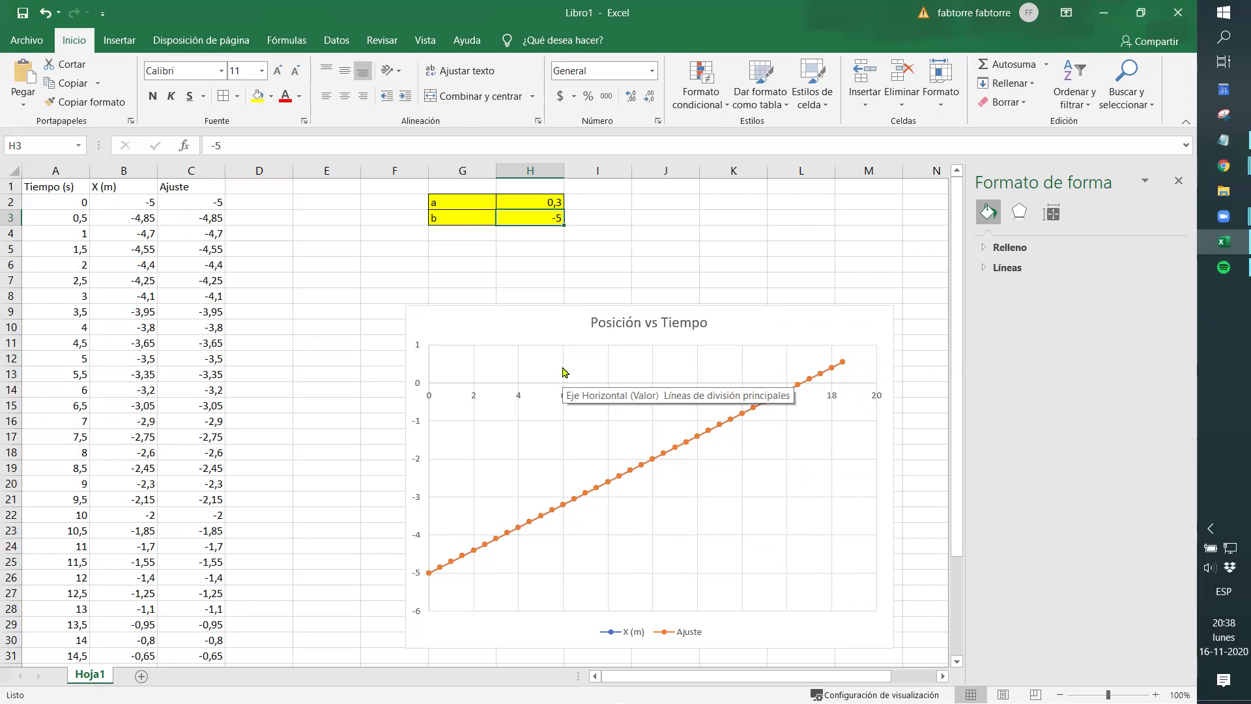
text(0,29)
key(BackSpace)
key(BackSpace)
key(Escape)
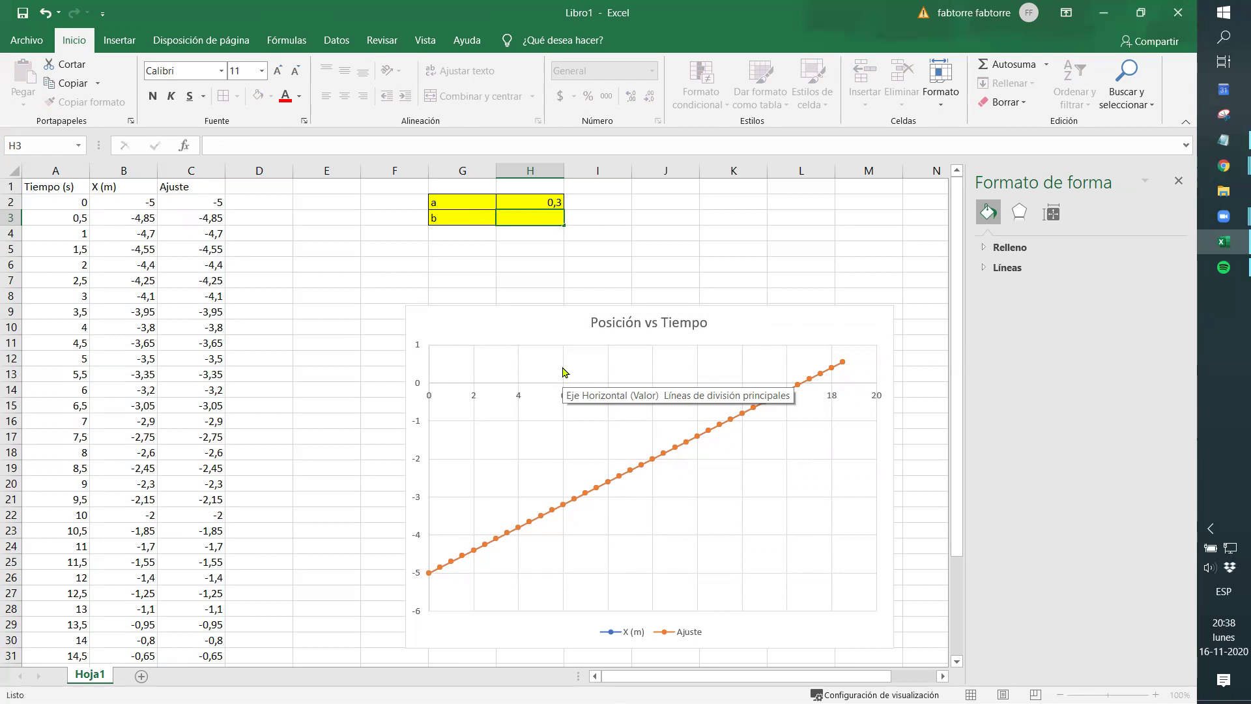
Step: Set parameter a in H2 to 0,29
key(Up)
text(0,29)
key(Return)
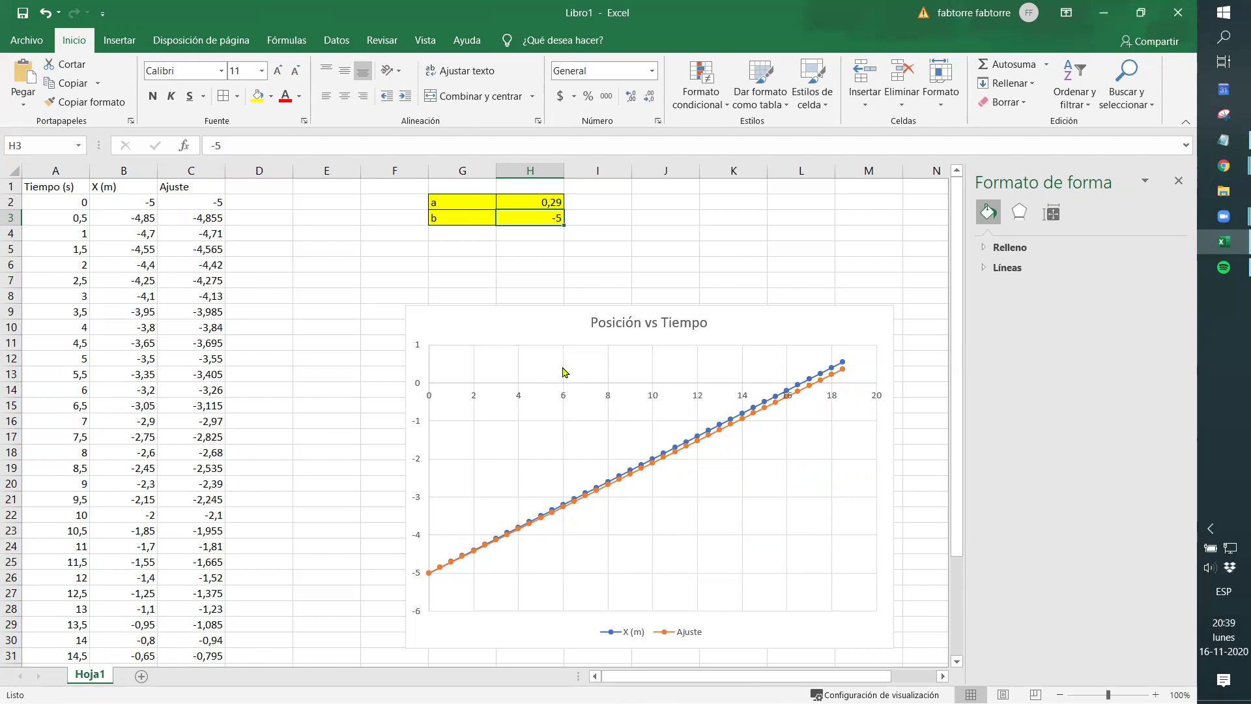
Step: Delete the Ajuste series from the Posición vs Tiempo chart
click(723, 430)
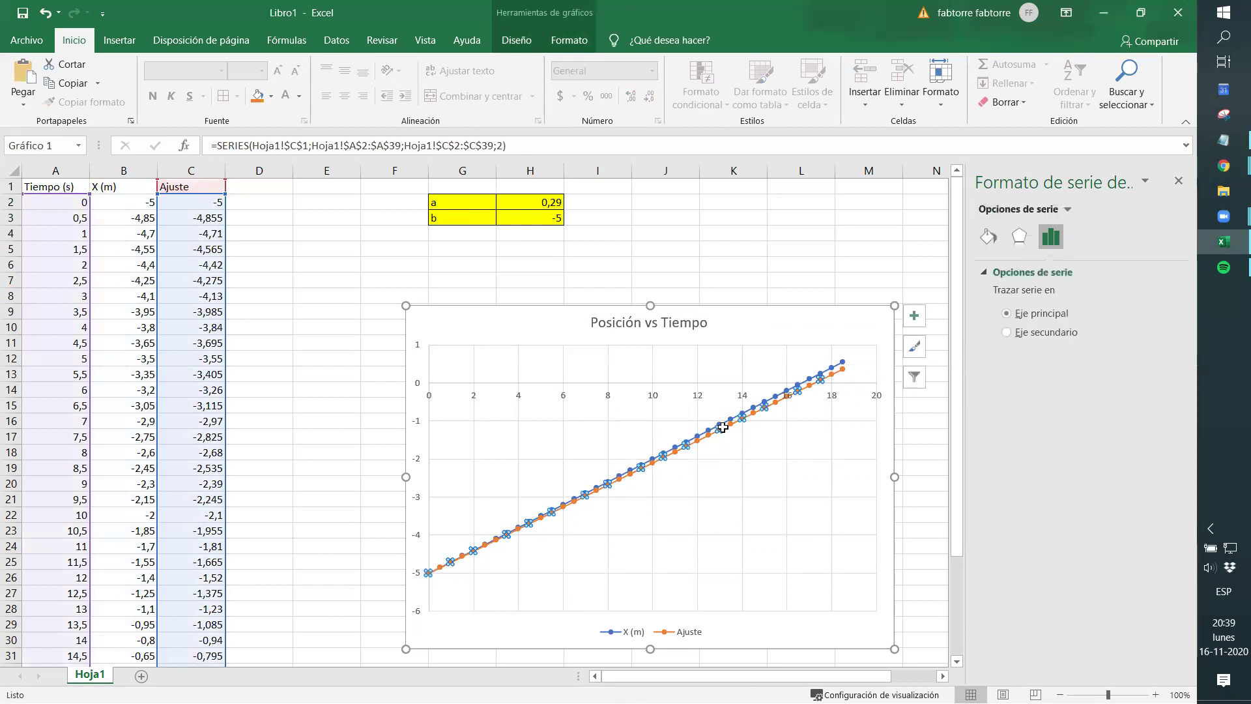
key(Delete)
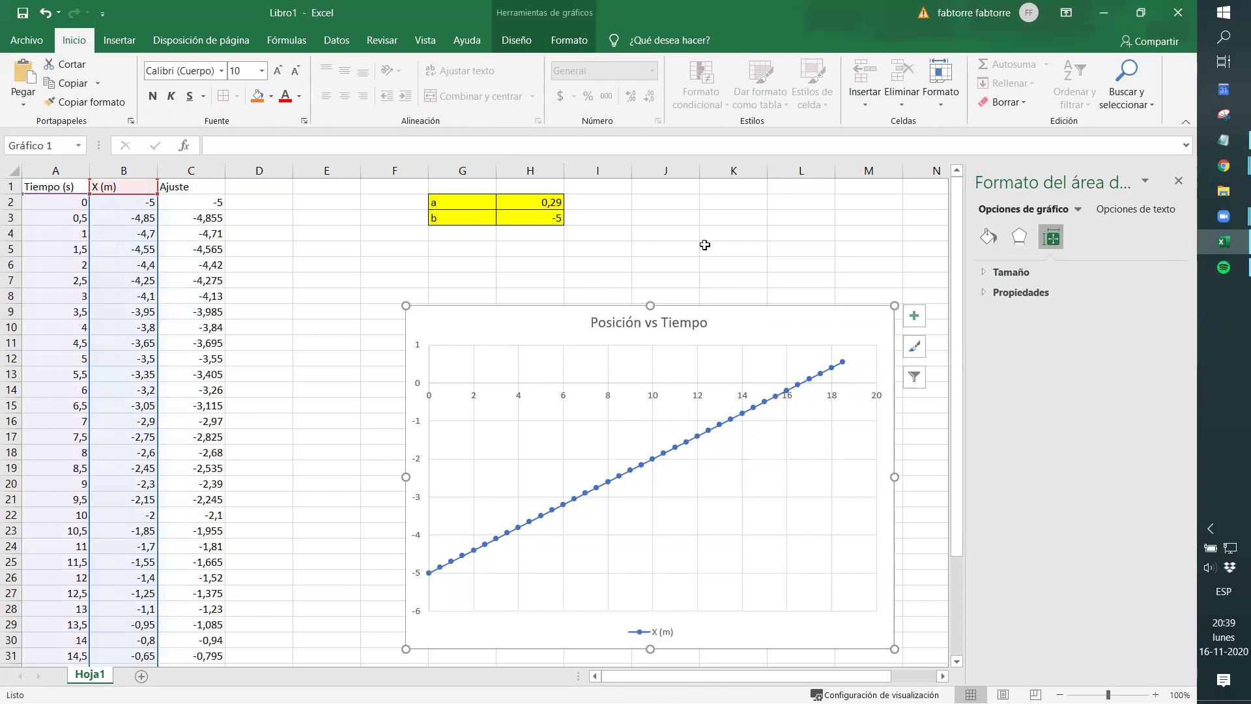
click(730, 248)
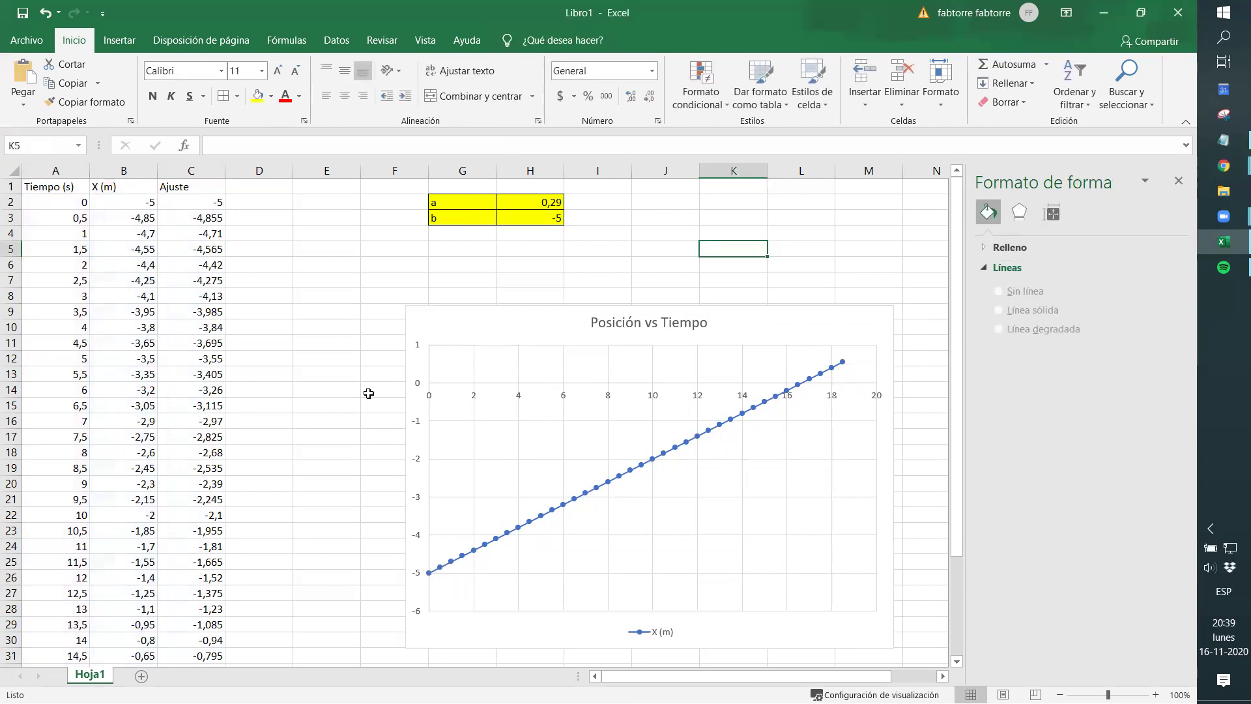
Step: Remove the connecting line from the X (m) series by setting it to Sin línea, keeping only the markers
click(745, 413)
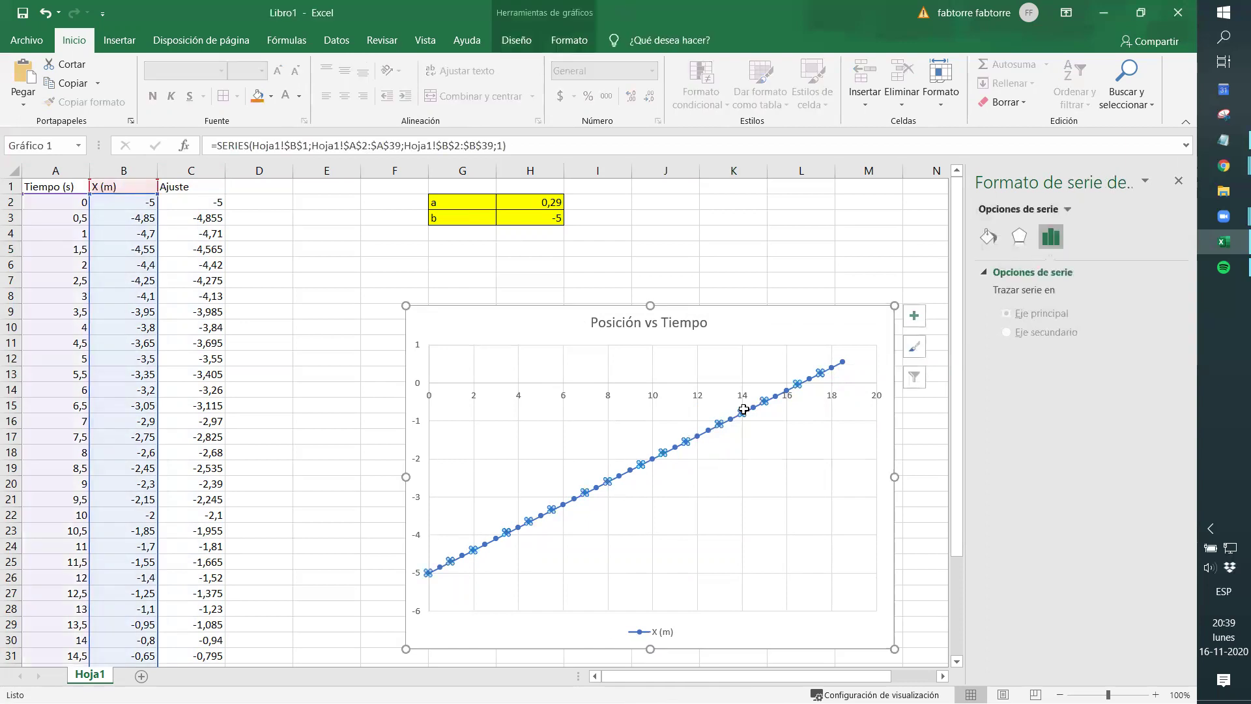
click(1017, 237)
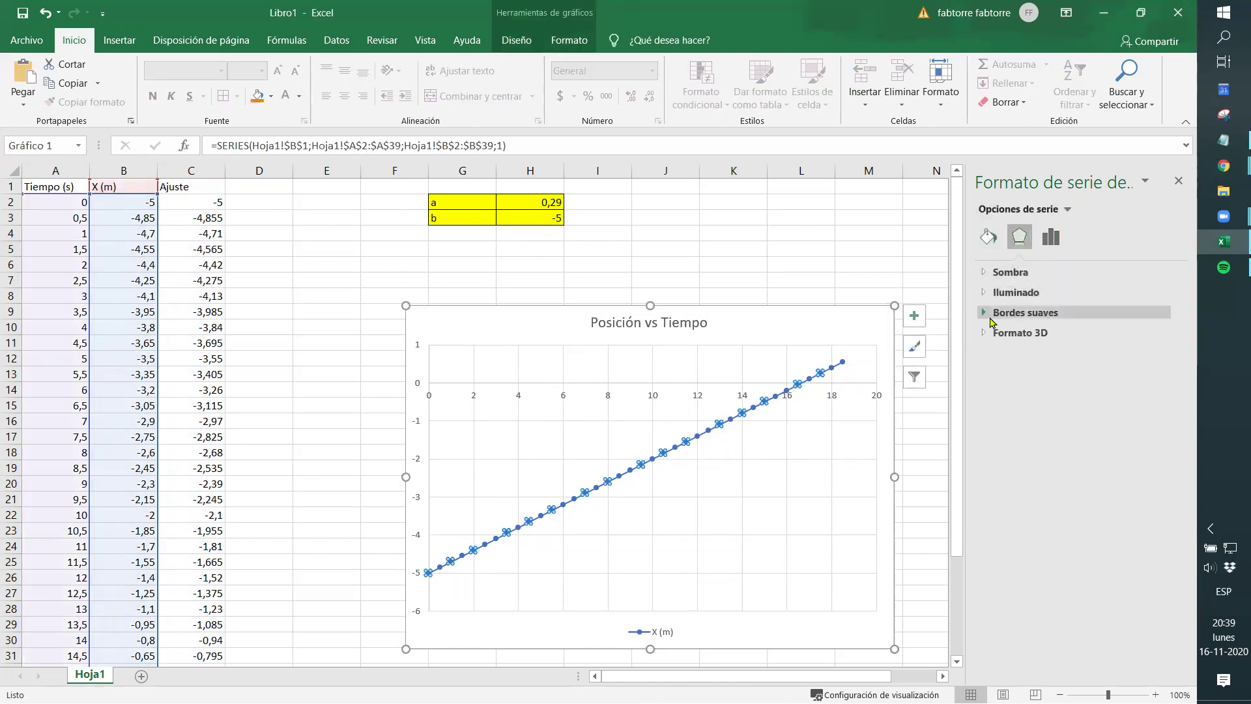
click(987, 241)
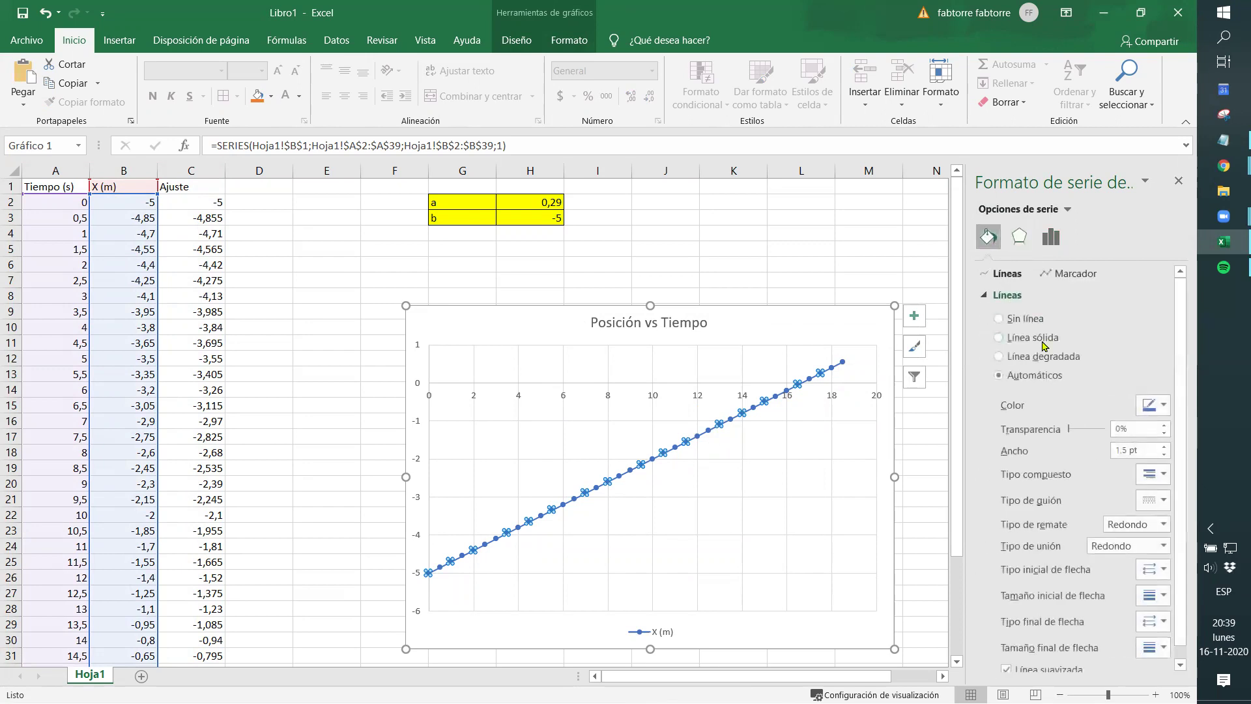
click(1034, 320)
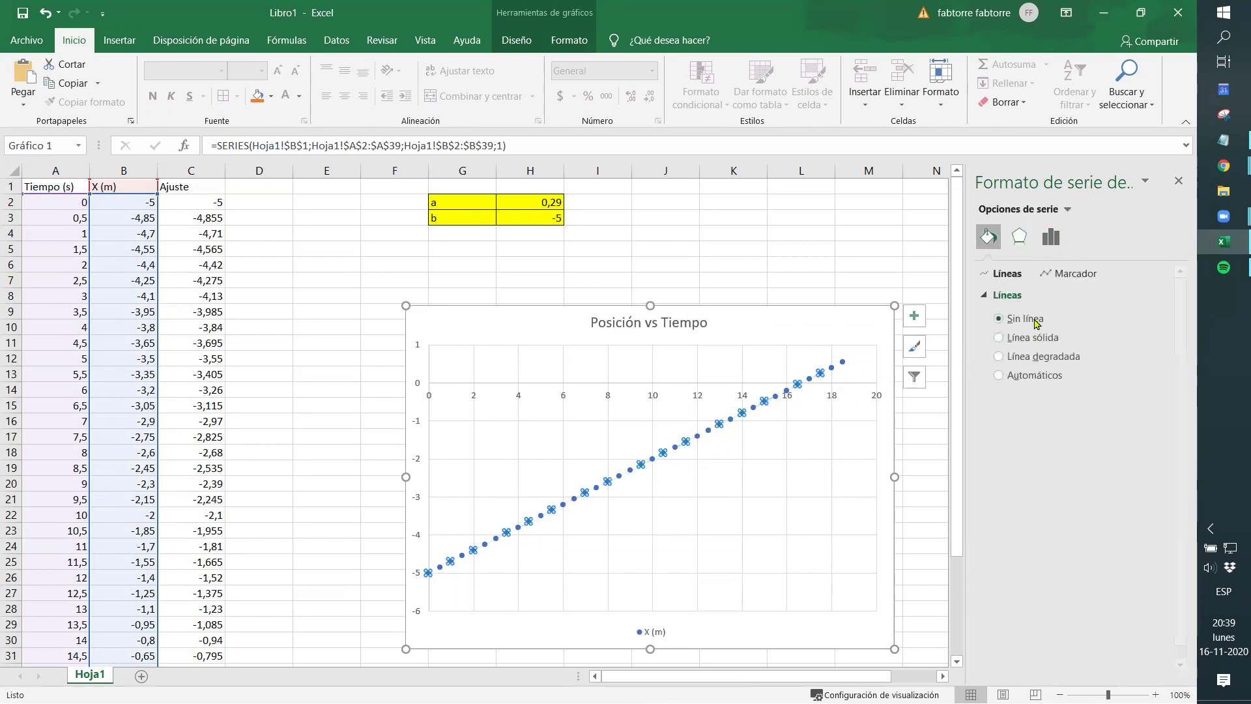
click(850, 328)
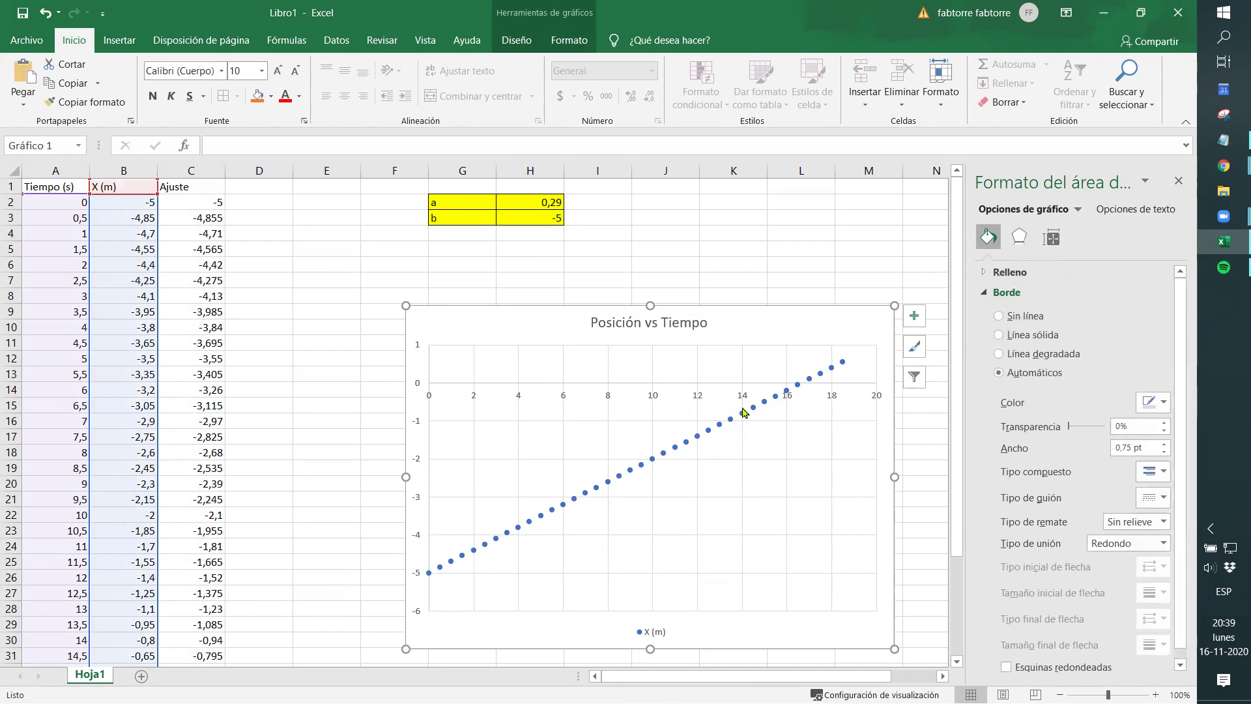
Step: Add a linear trendline to the X (m) series, with its equation and R-squared value displayed on the chart
mouse_move(564, 509)
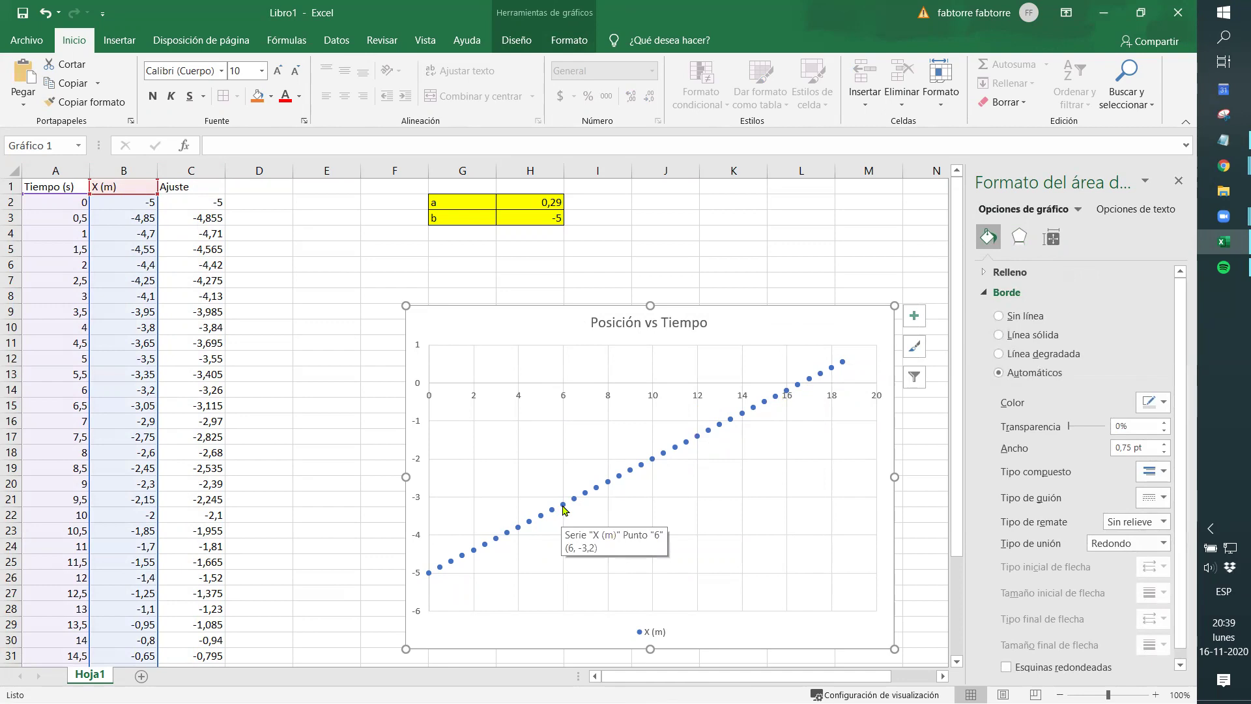
right_click(564, 509)
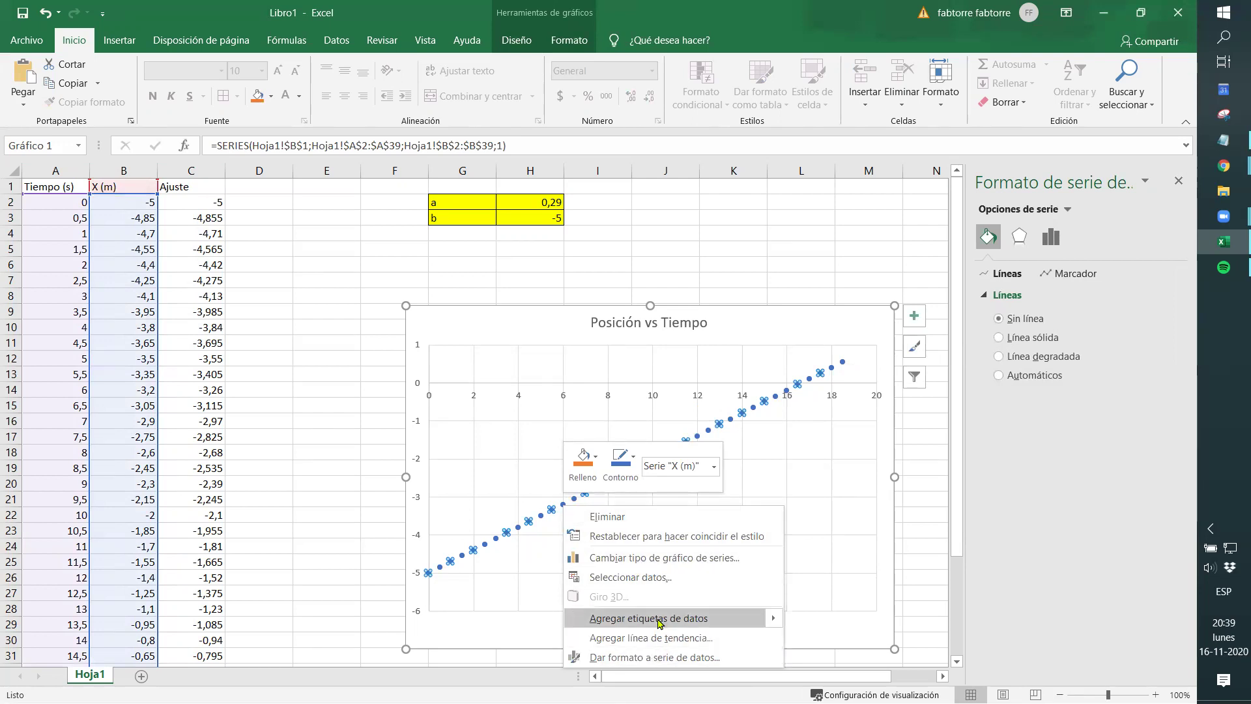
right_click(540, 516)
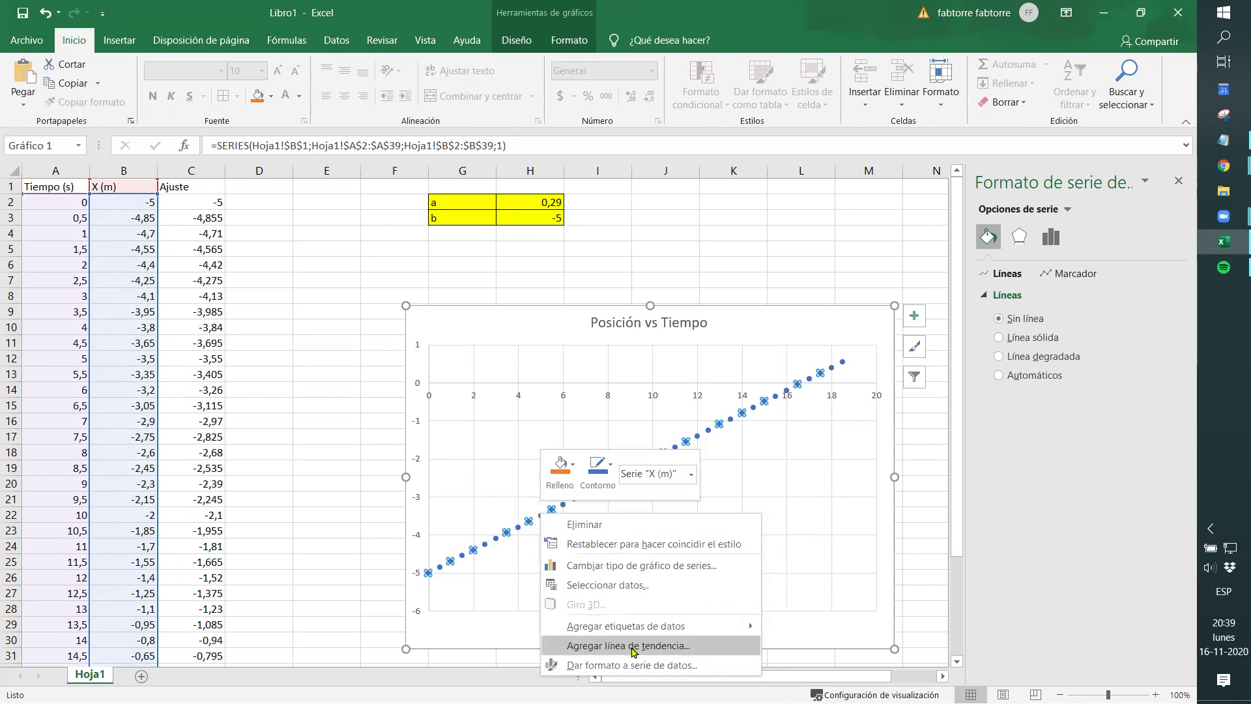
click(631, 646)
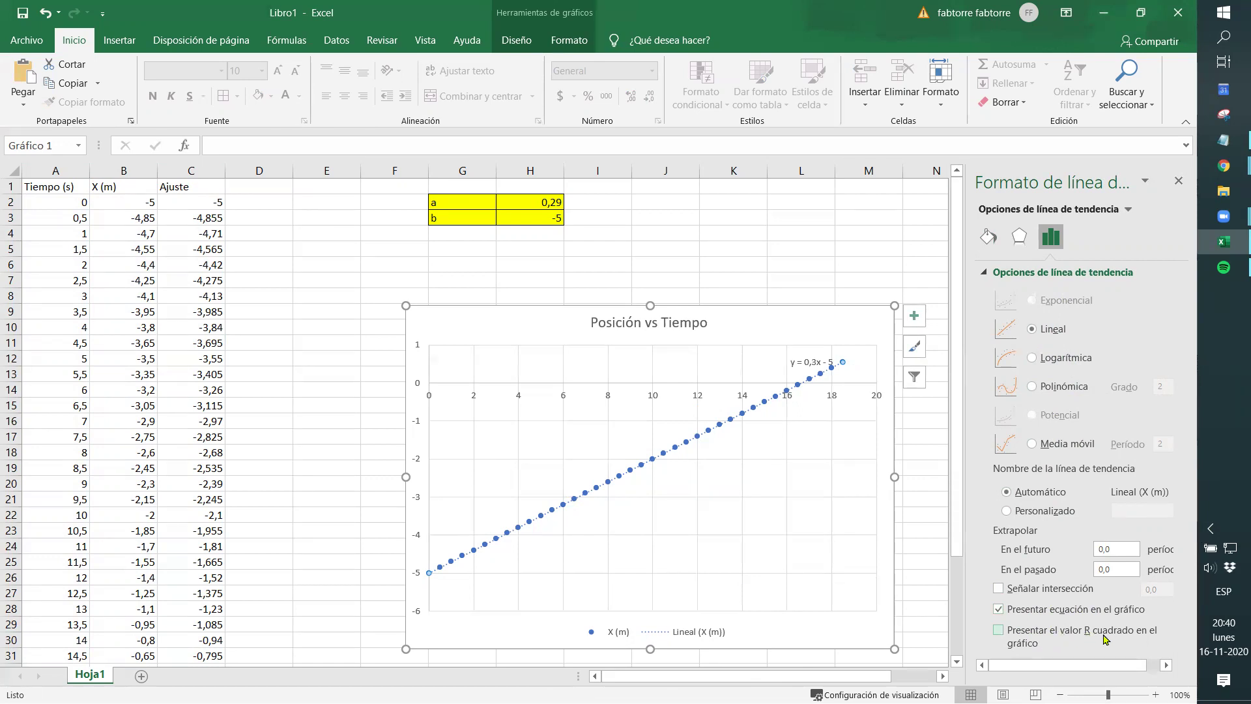
click(997, 630)
Step: Move the trendline equation label below the data points, enlarge its font to 28, and close the formatting pane
drag(808, 363, 715, 542)
click(278, 71)
click(278, 70)
click(277, 70)
click(277, 71)
click(277, 70)
click(278, 70)
click(278, 70)
click(277, 71)
click(278, 70)
click(277, 70)
click(277, 70)
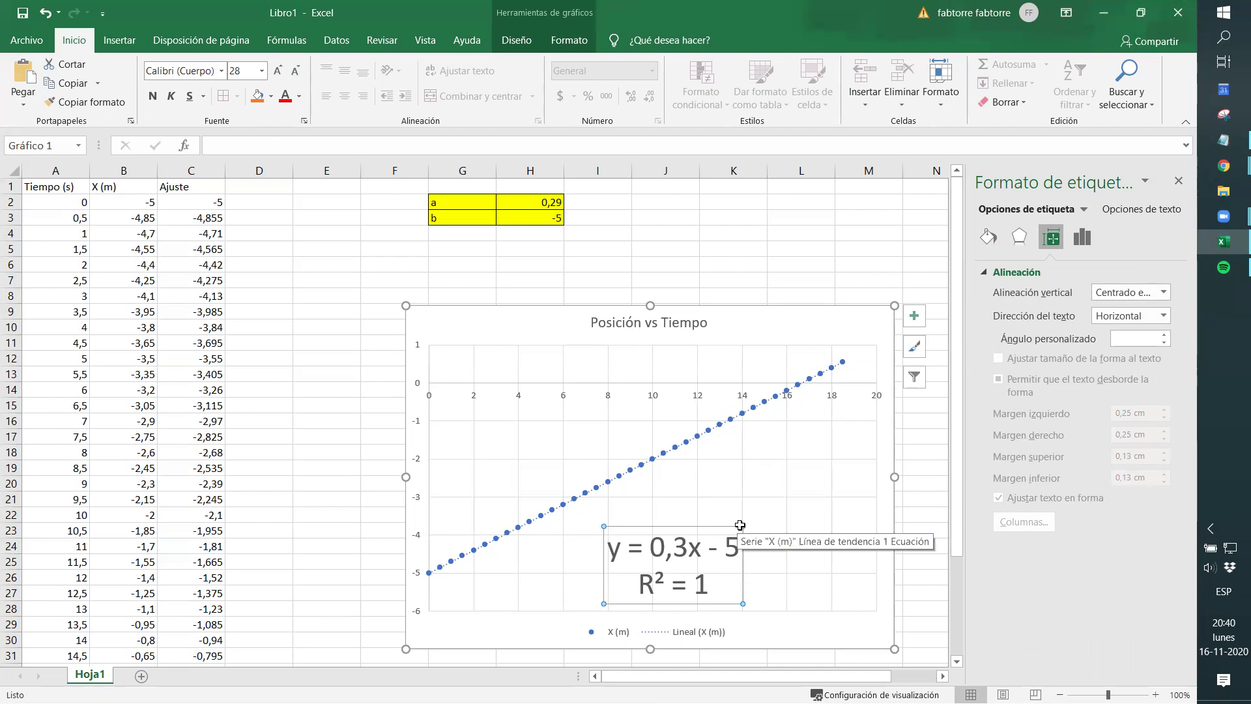
click(1177, 181)
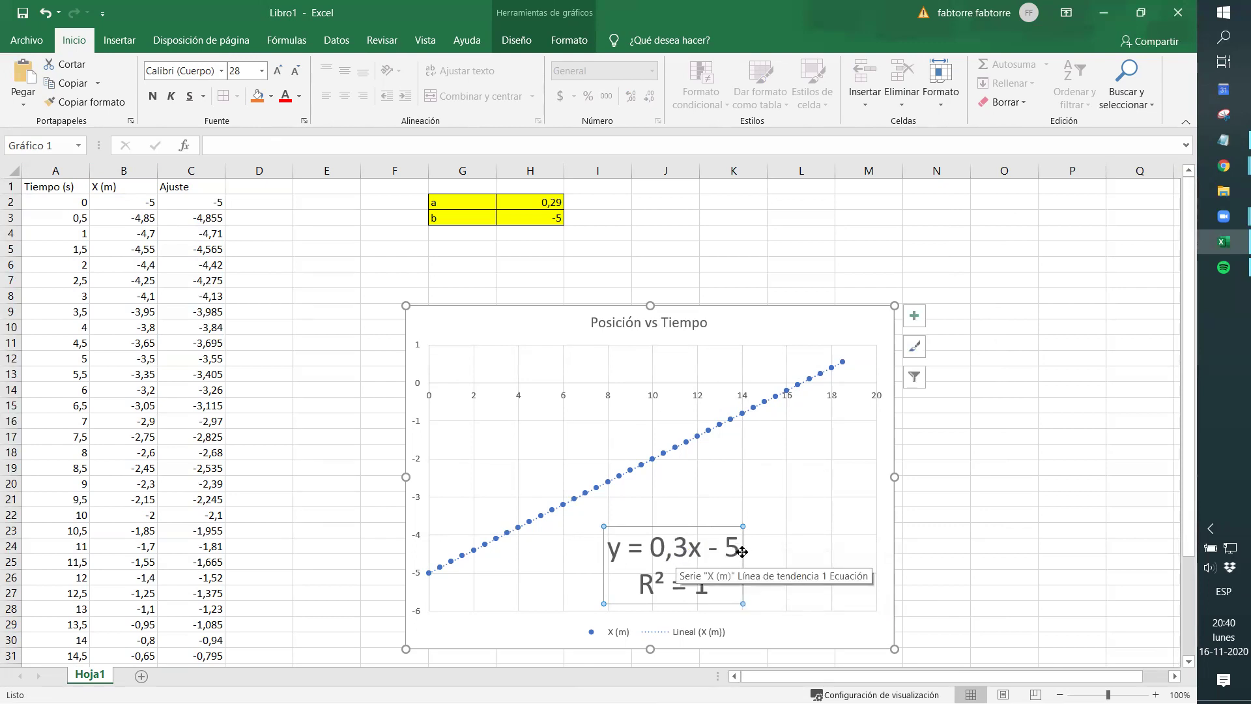
Step: Examine the trendline equation term by term: the variables, the slope, the intercept and the full expression
click(624, 544)
drag(695, 547, 689, 548)
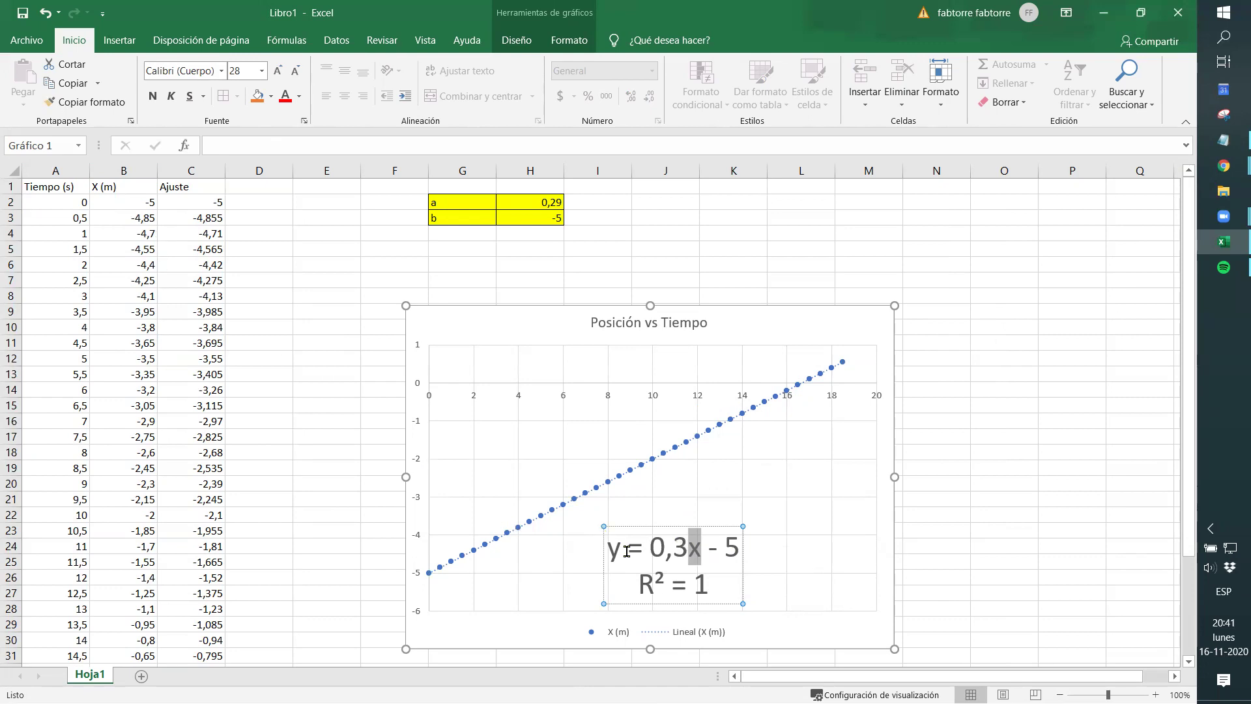
drag(684, 547, 650, 547)
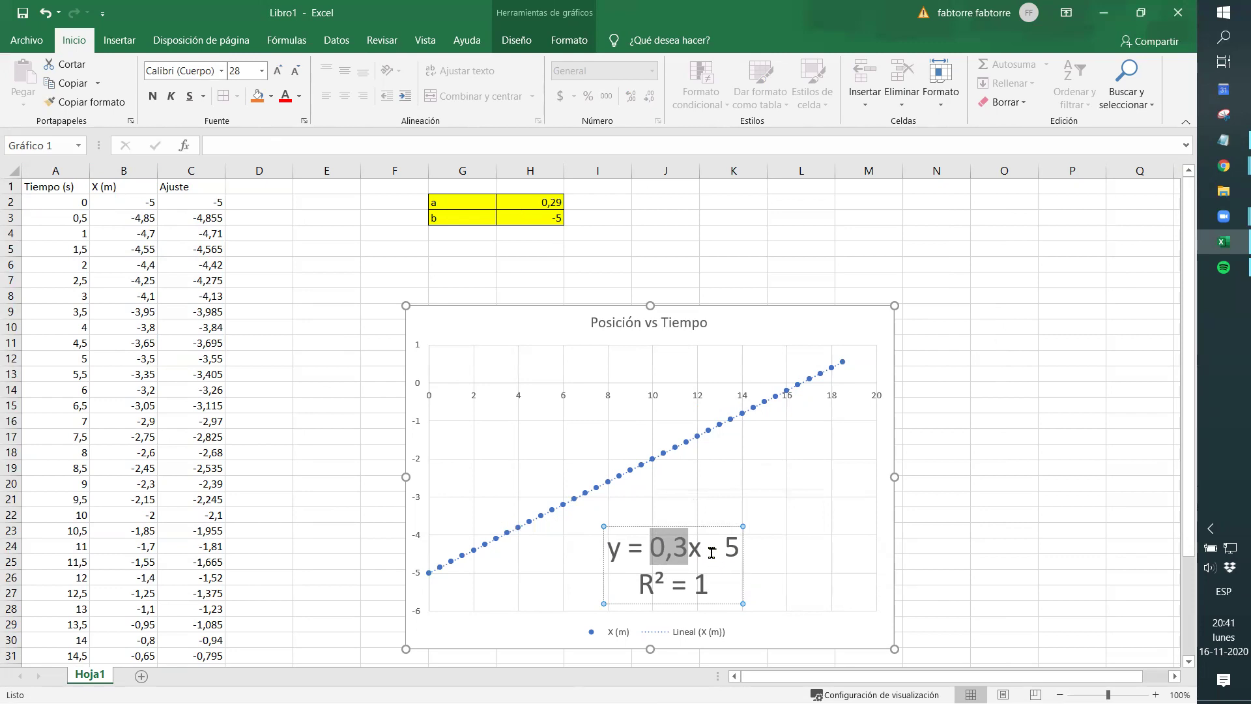
drag(710, 551, 739, 553)
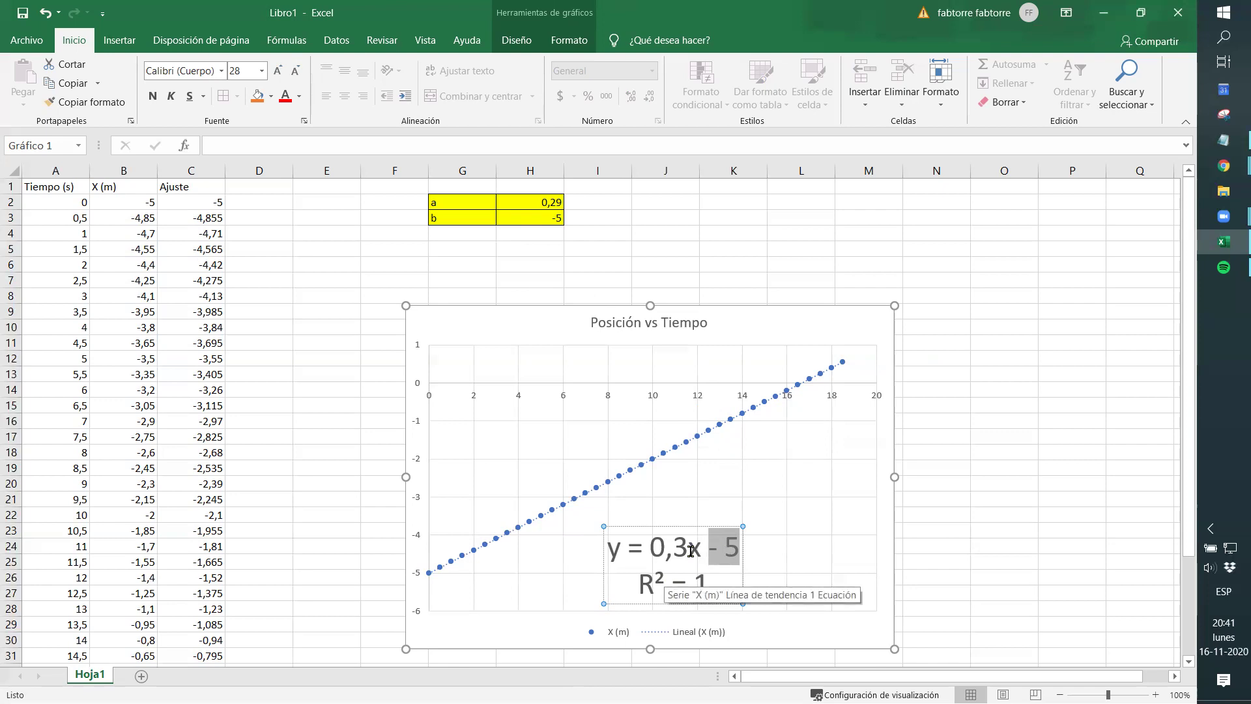
drag(611, 546, 737, 552)
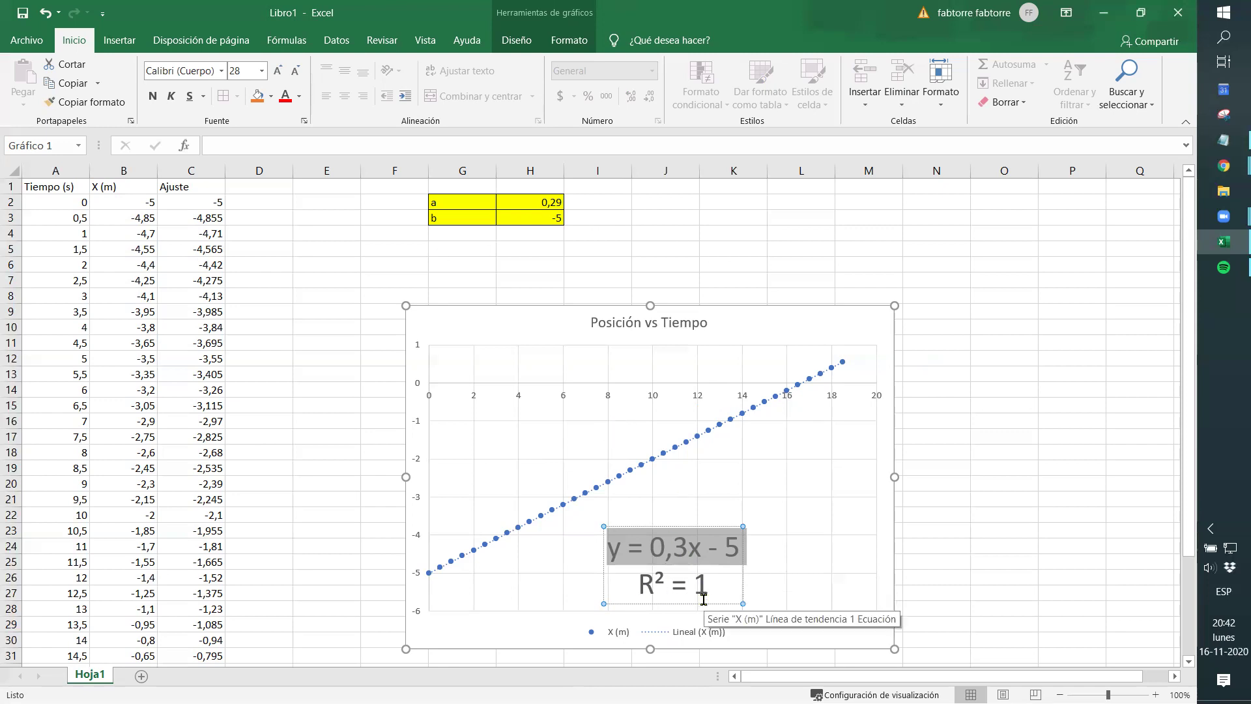
Step: Change the position in B3 to -4,82 and check that point on the chart
click(132, 313)
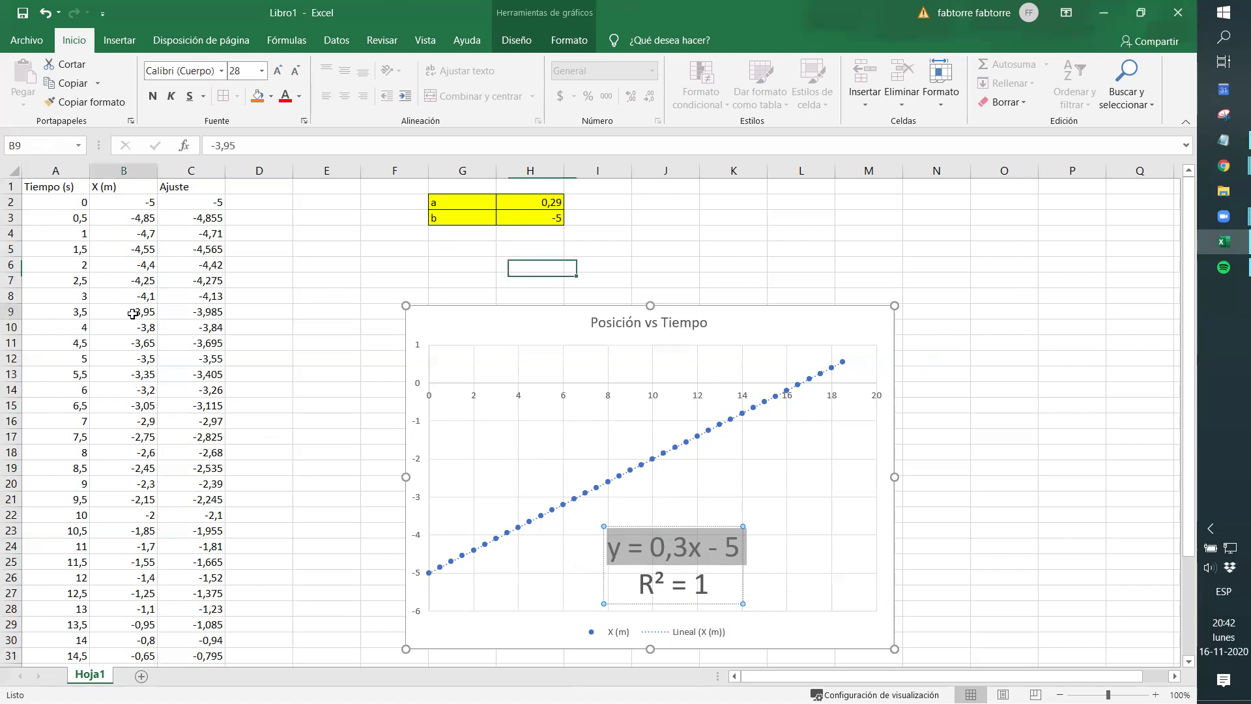
click(132, 208)
click(137, 220)
click(141, 235)
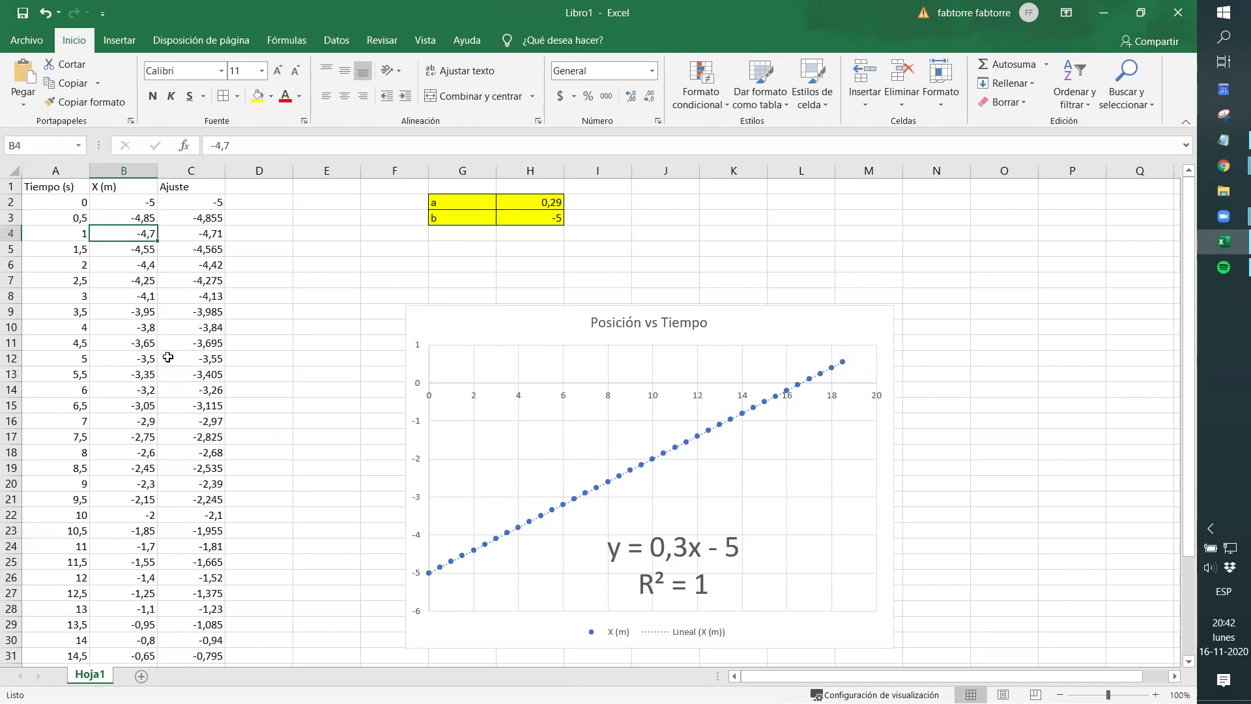
key(Up)
text(-)
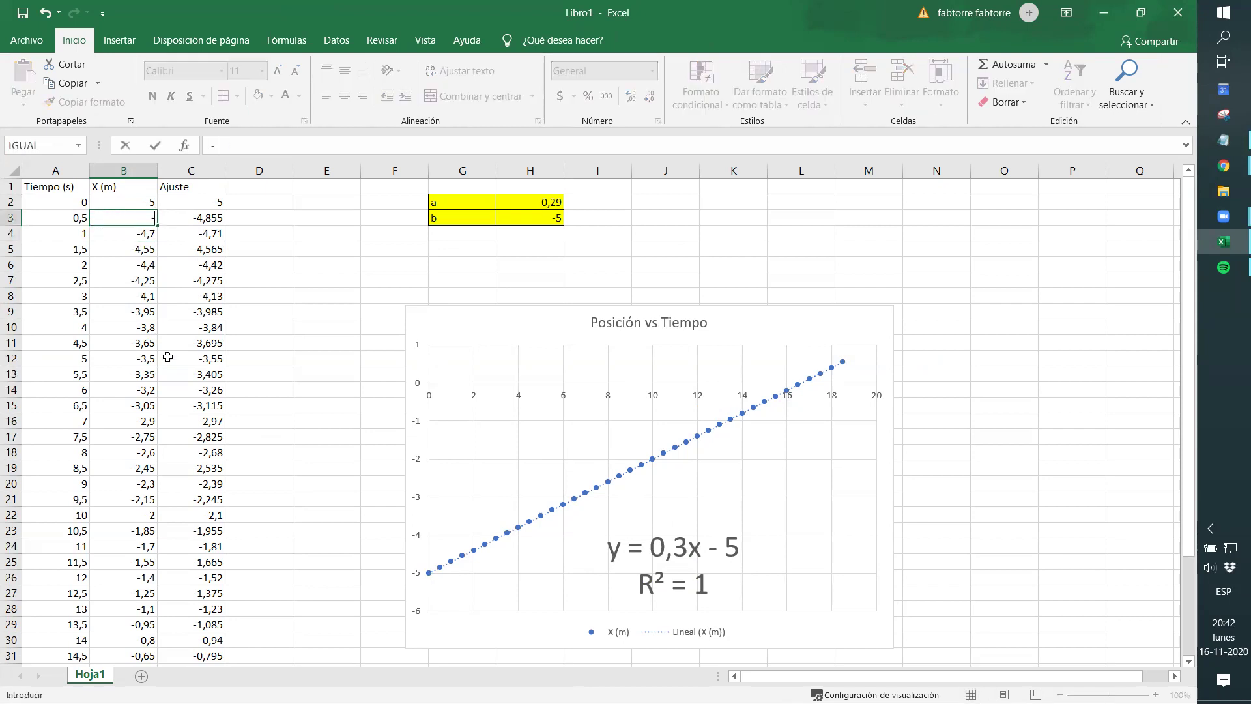
text(4,82)
key(Return)
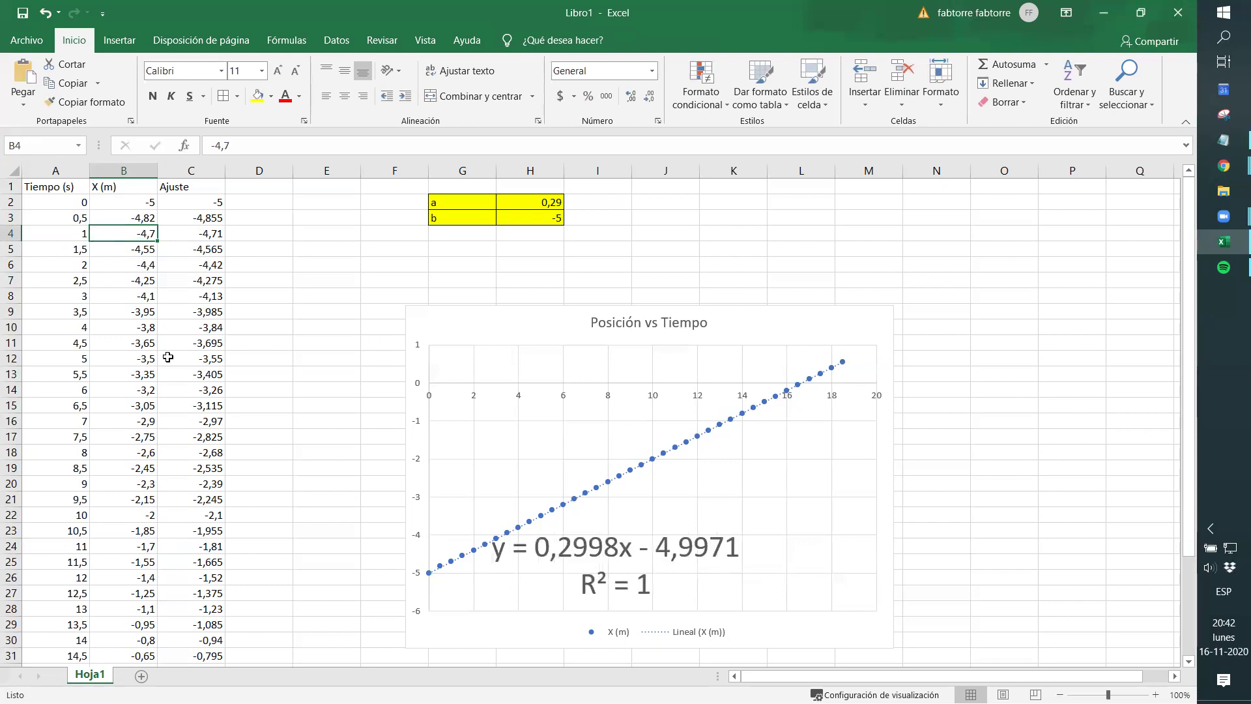
key(Up)
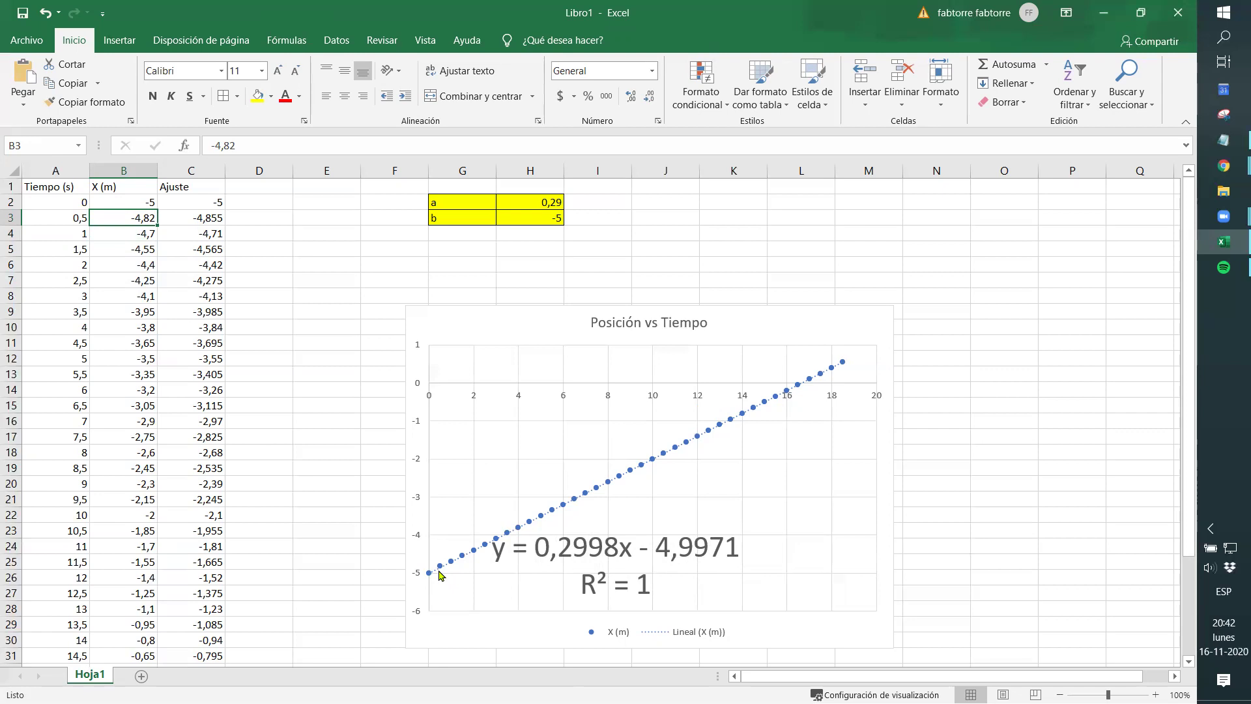
mouse_move(438, 566)
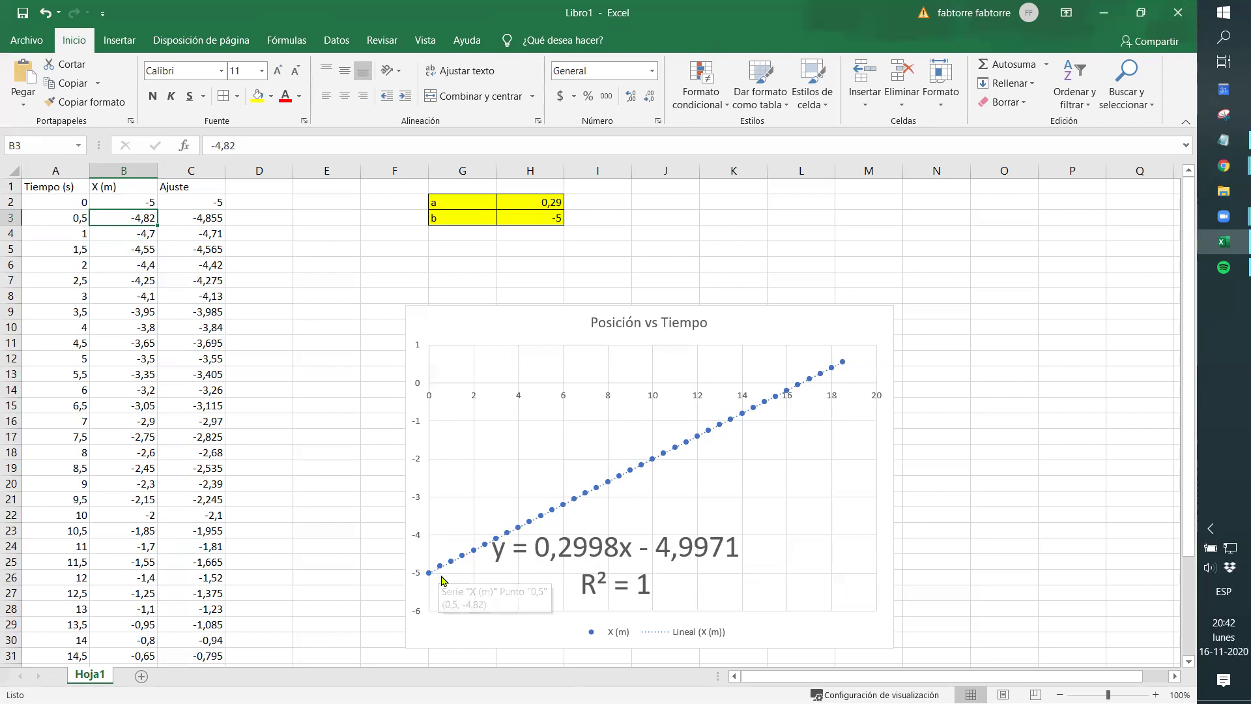
Step: Change the position in B5 to -4,5 and move the trendline equation label clear of the data points
click(143, 247)
key(F2)
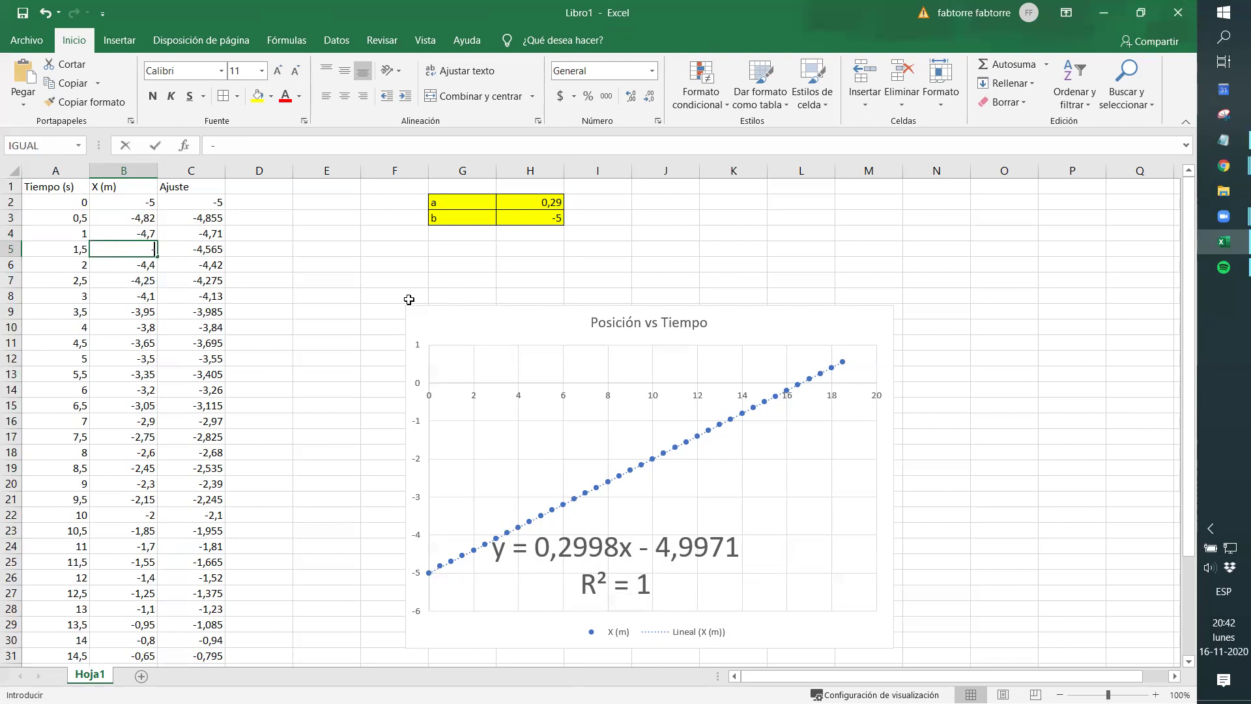
key(BackSpace)
key(Return)
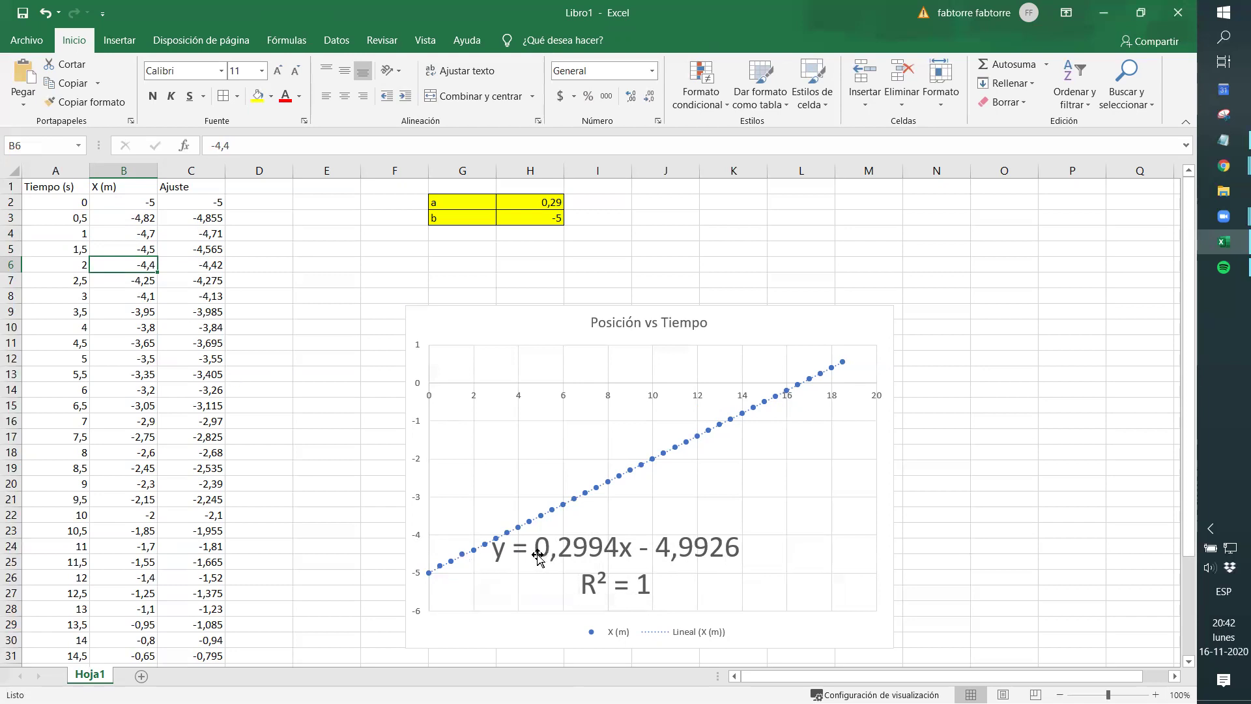
drag(571, 548, 651, 553)
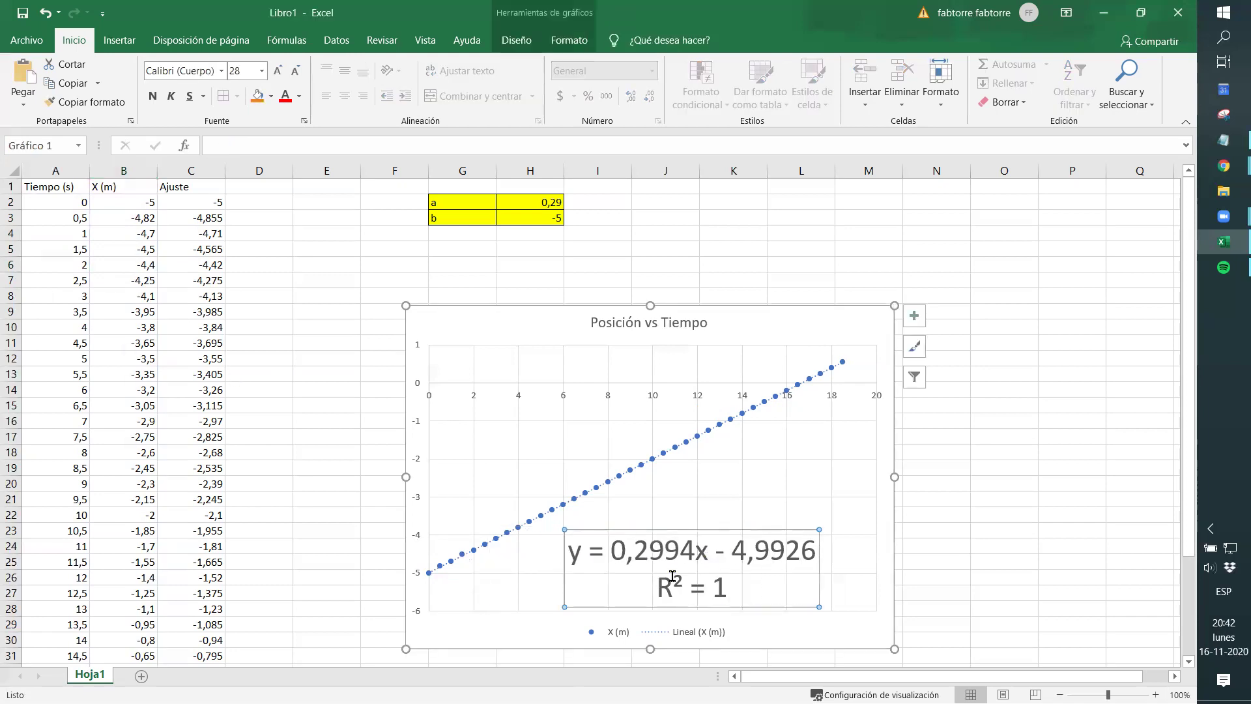
Step: Change the position in B22, at 10 seconds, to -2,1
click(133, 515)
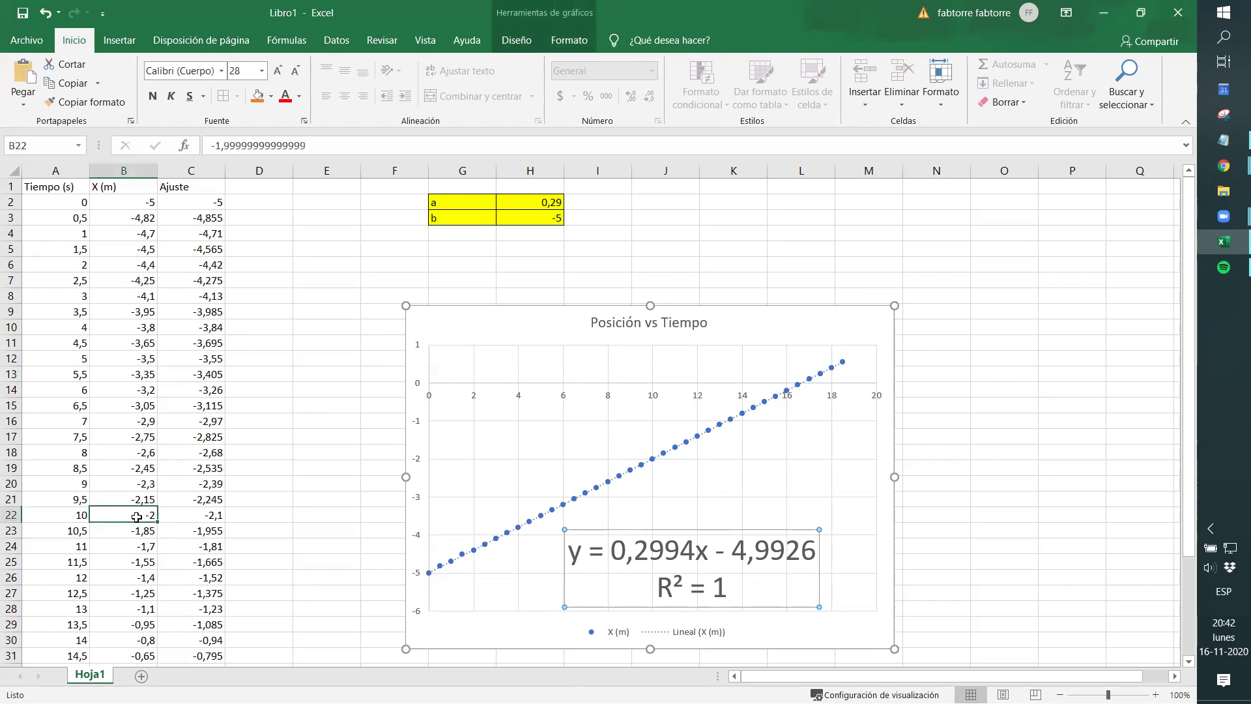
text(-2,1)
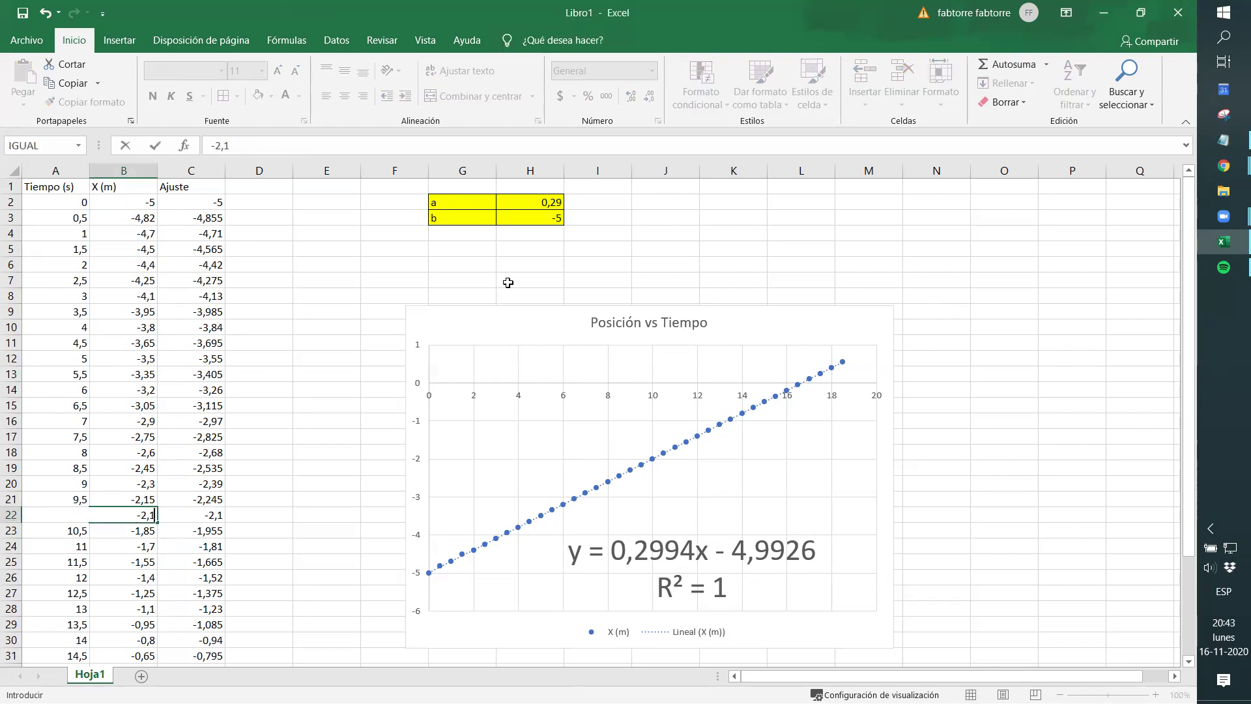
key(Return)
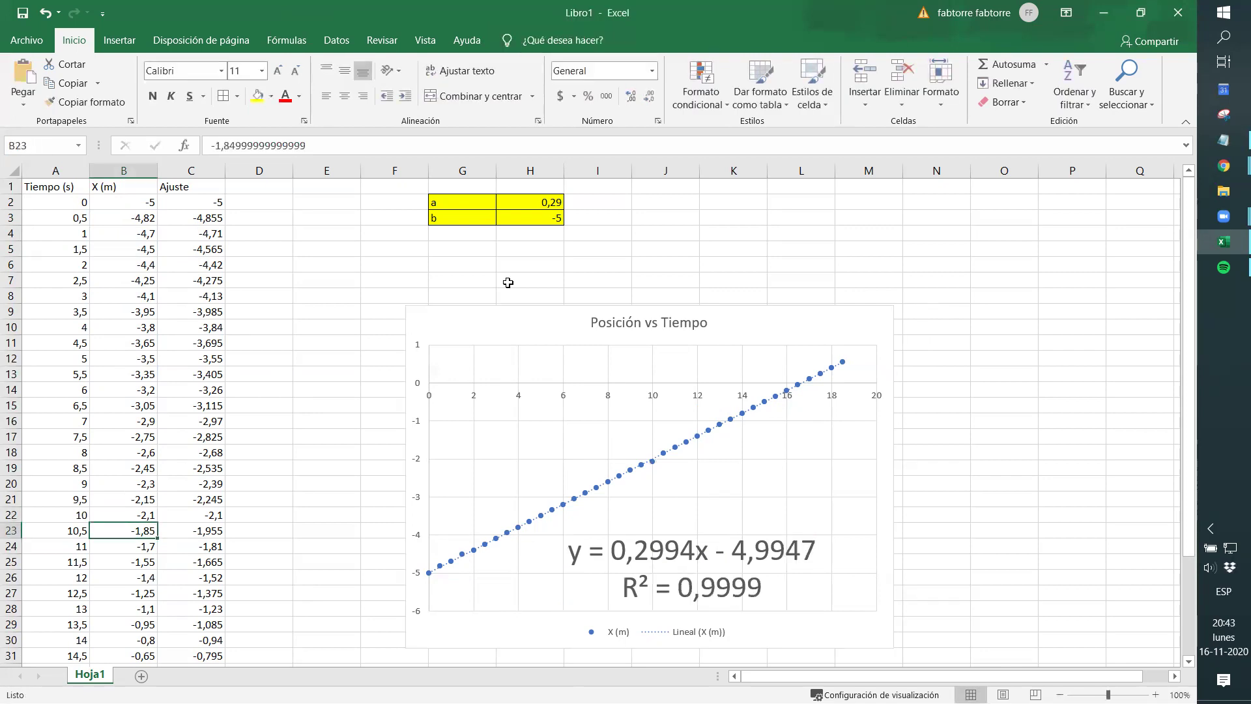
key(Down)
key(Down)
key(Down)
key(Down)
key(Down)
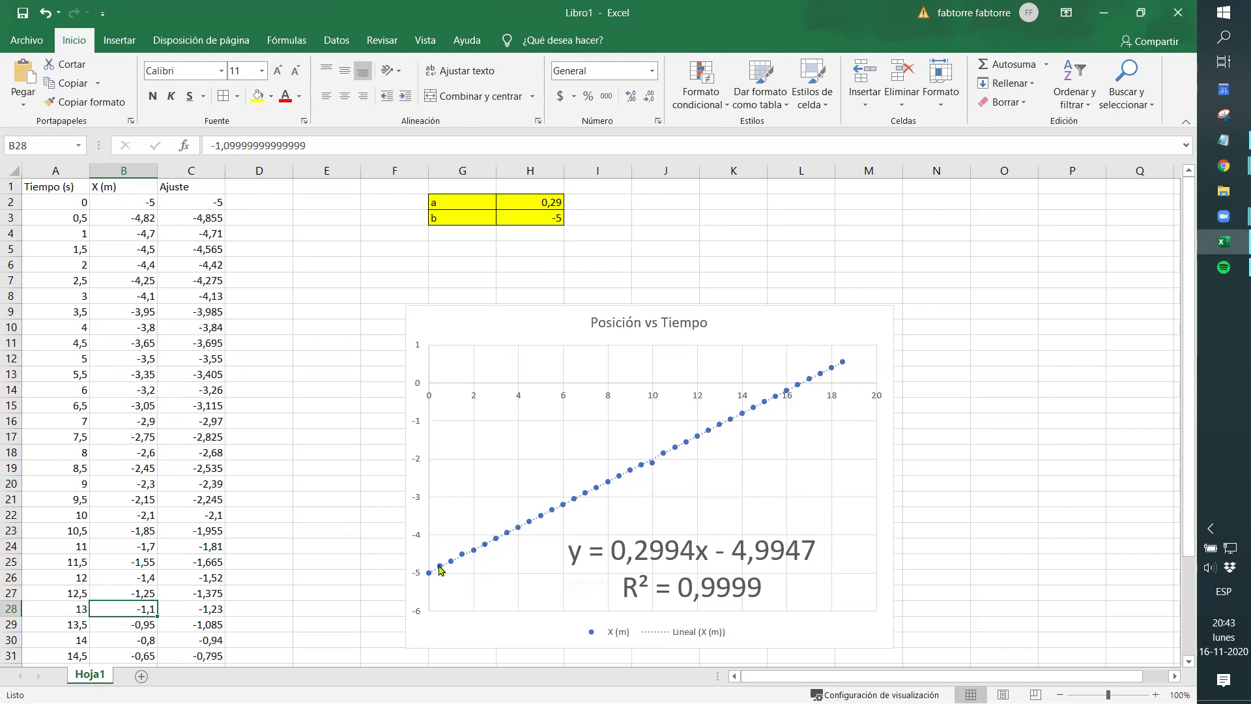
Step: Change the position in B24, at 11 seconds, to -2 and check its point against the trendline
mouse_move(654, 469)
click(133, 552)
text(-2)
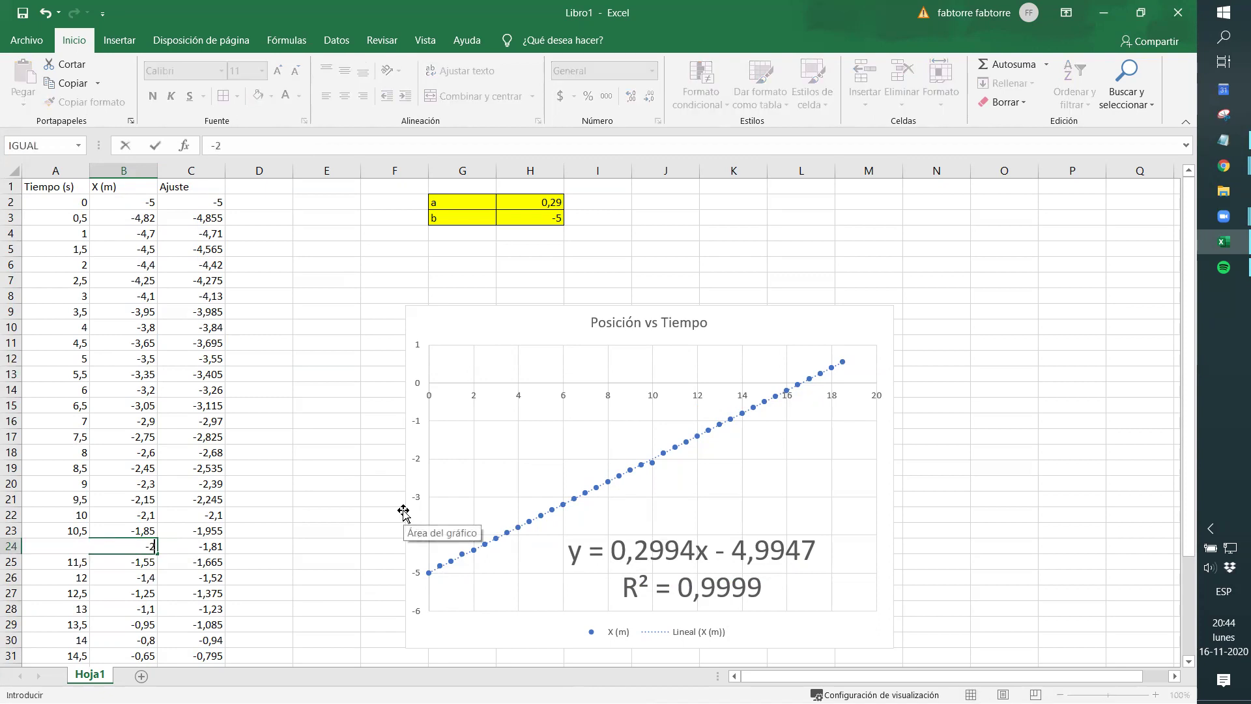
key(Return)
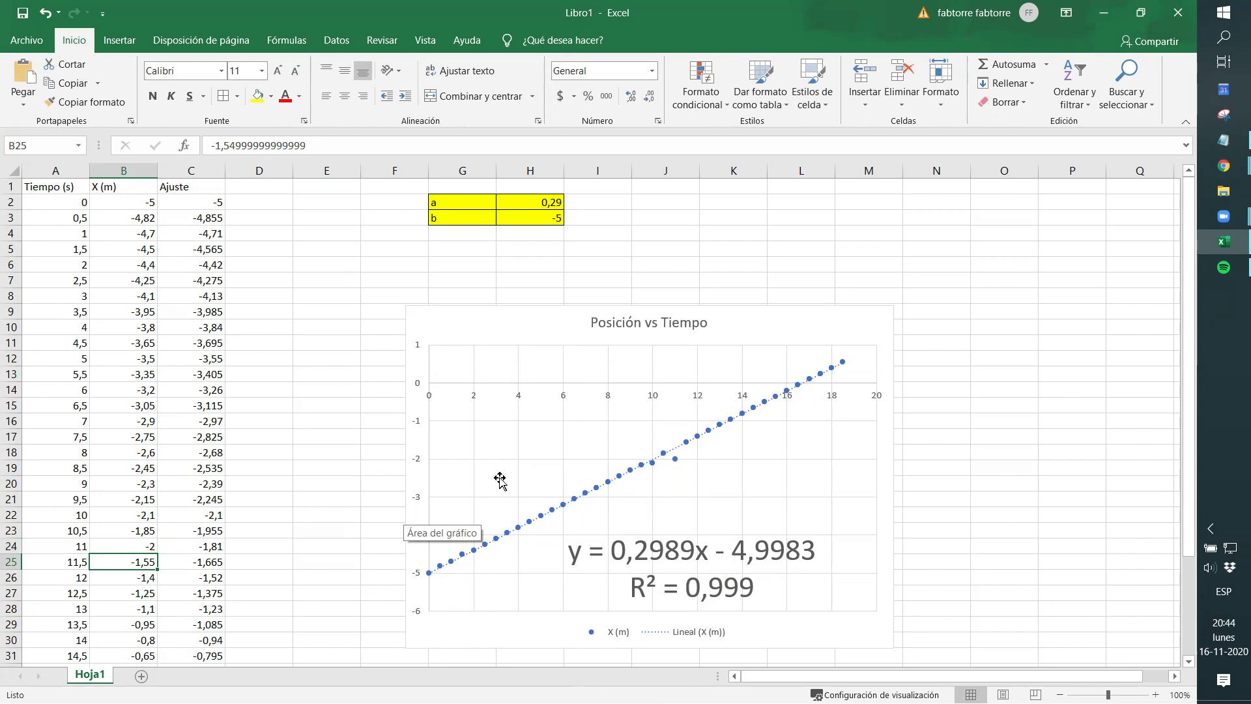
mouse_move(677, 464)
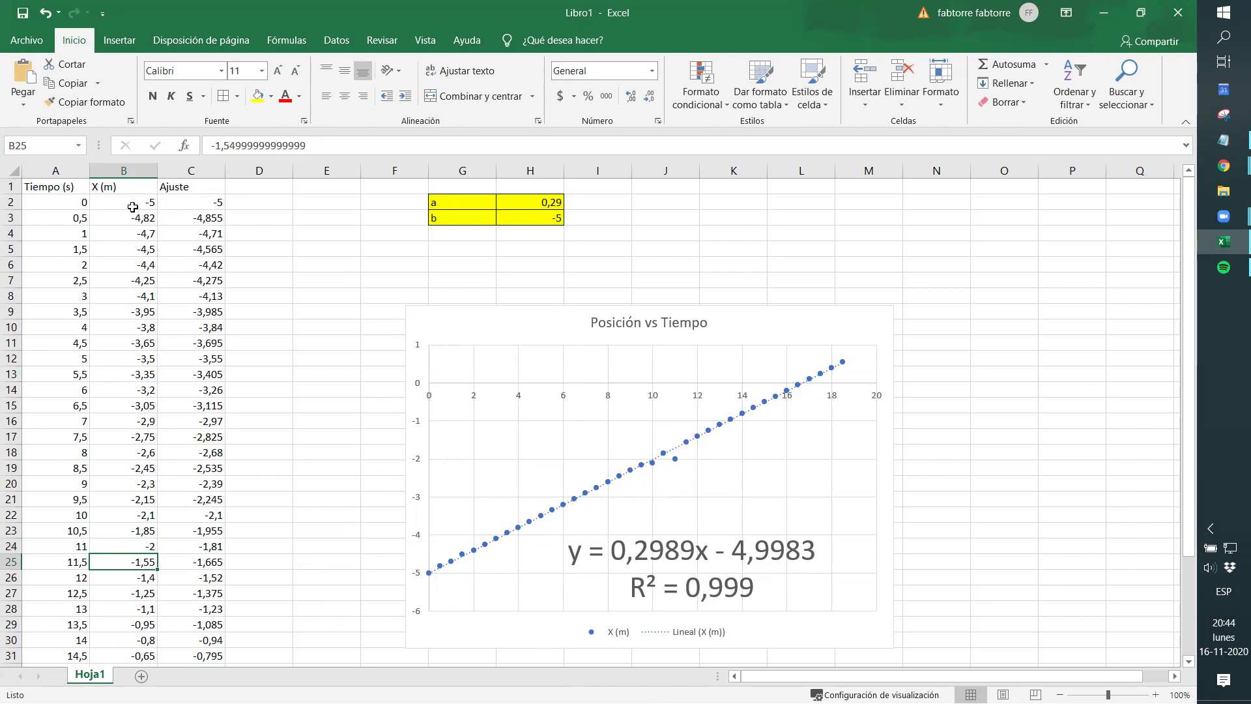
Step: Clear all the X (m) positions in column B and enter -5 in B2 and -3 in B3
drag(132, 202, 131, 632)
key(Delete)
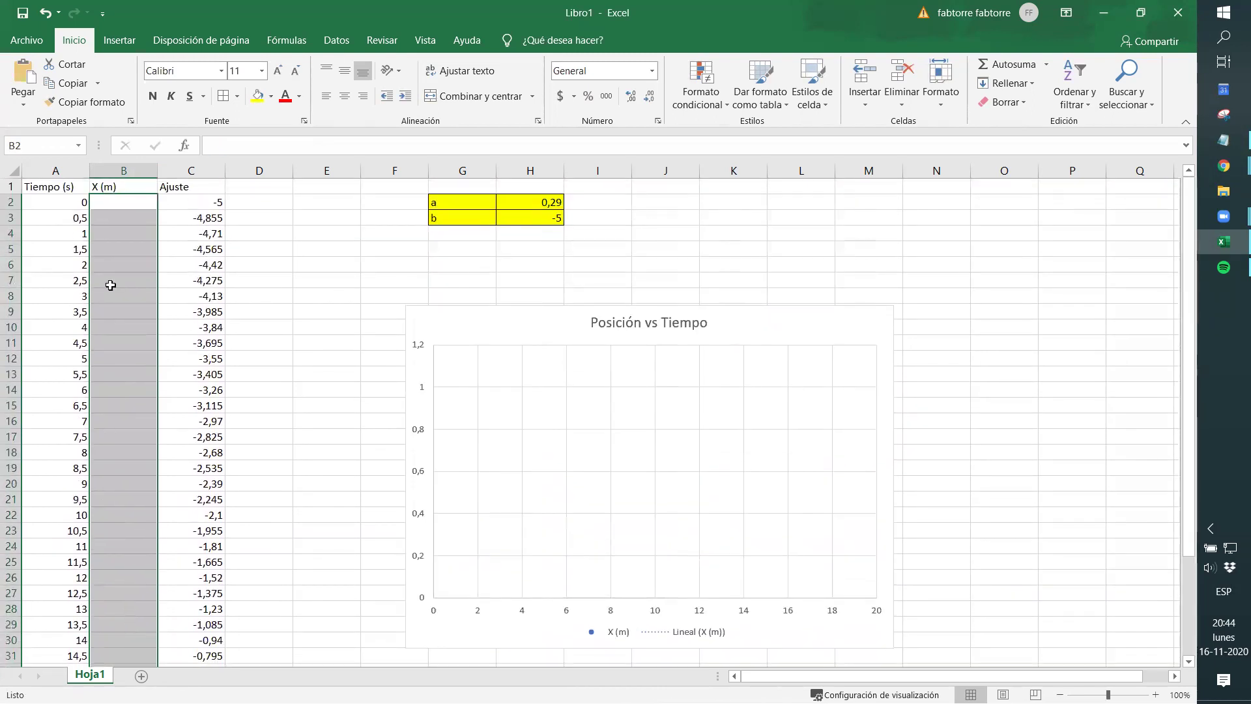
click(123, 204)
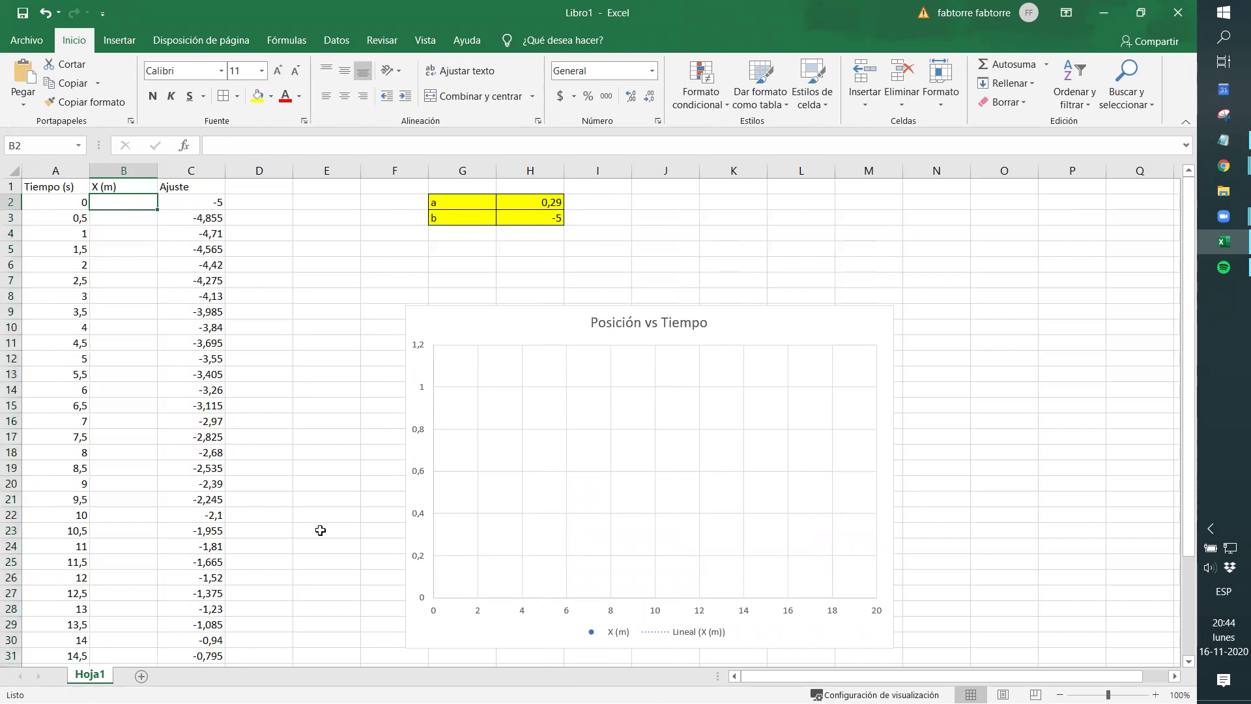
text(-5)
key(Return)
text(-3)
key(Return)
Step: Enter the positions -2,95, -1,95 and -1 in cells B4 to B6
text(-)
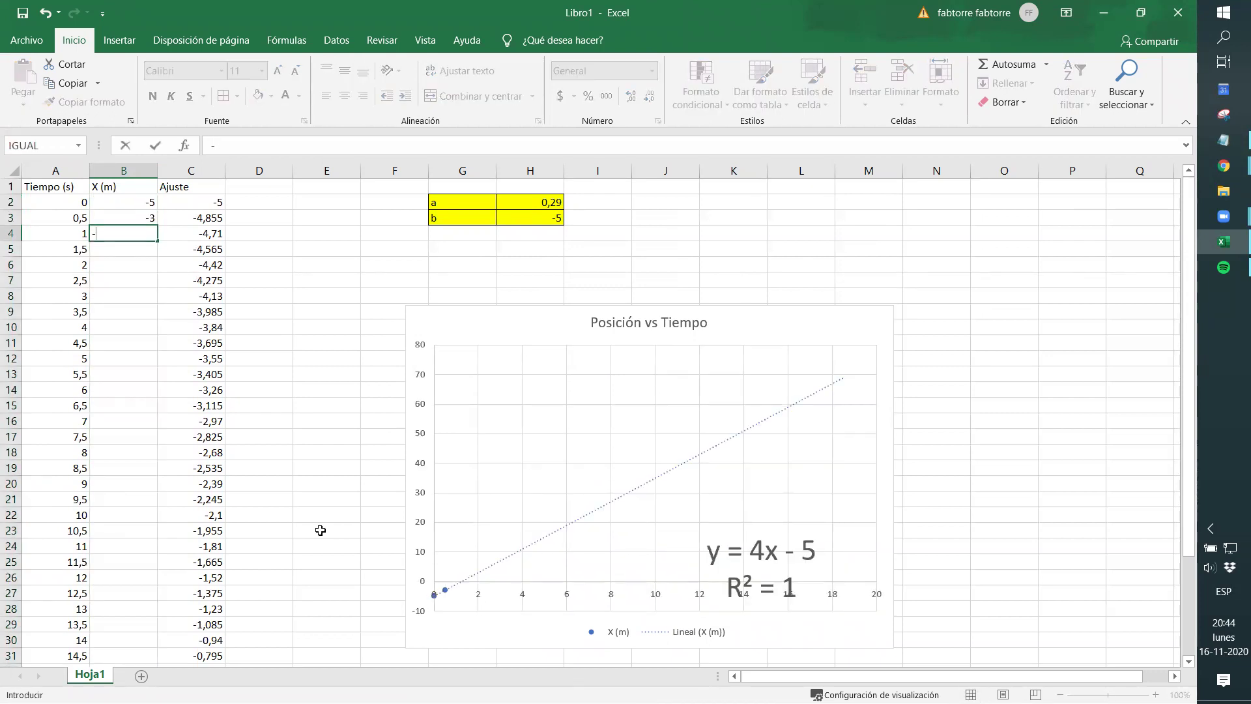
text(2,95)
key(Return)
text(-1,95)
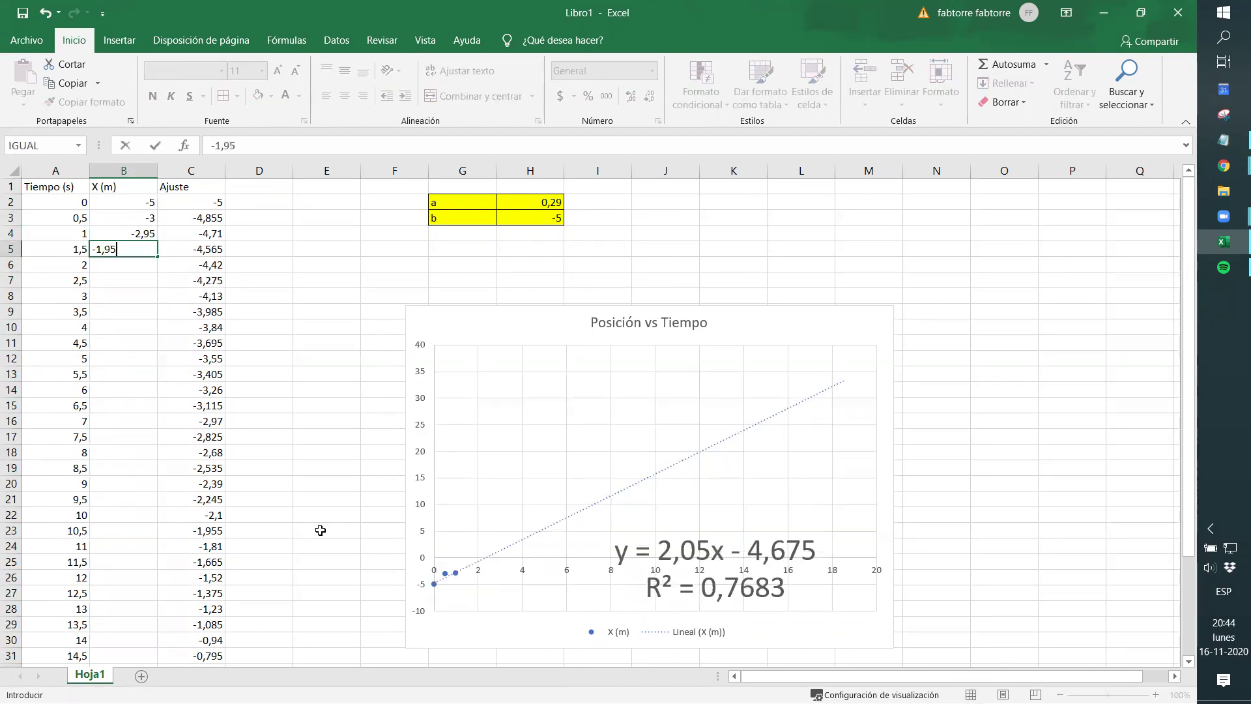
key(Return)
text(-)
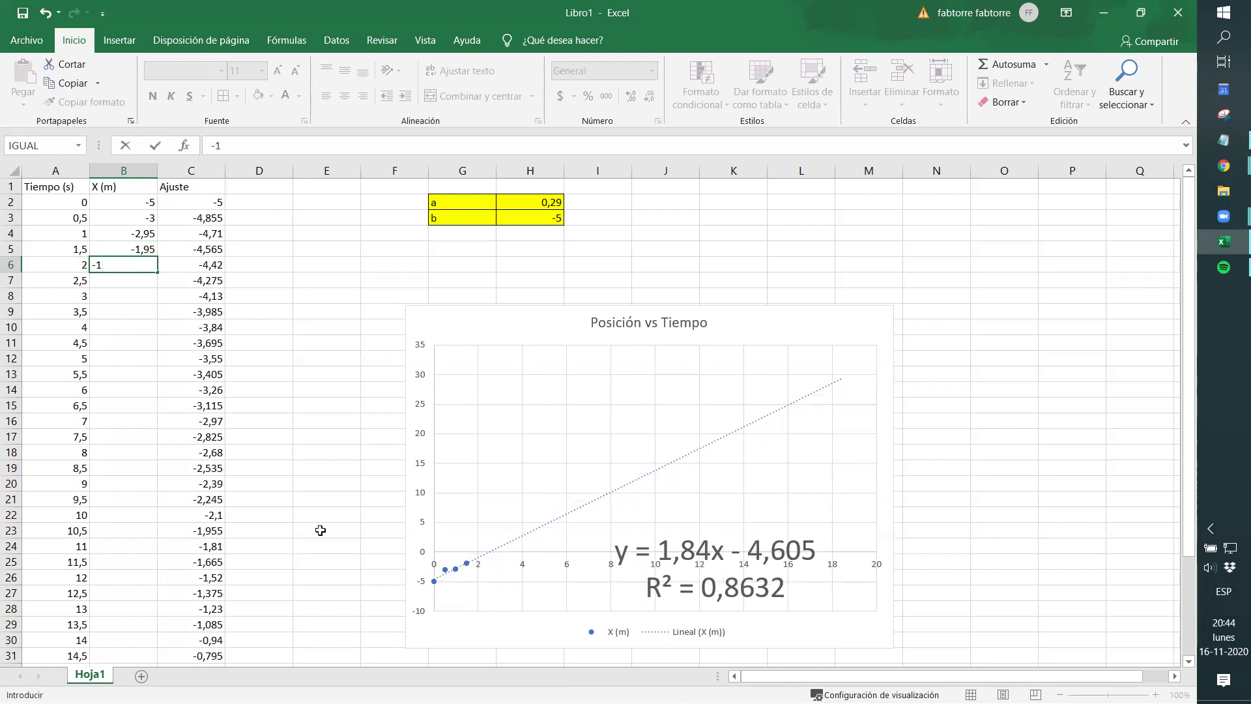
text(1)
key(Return)
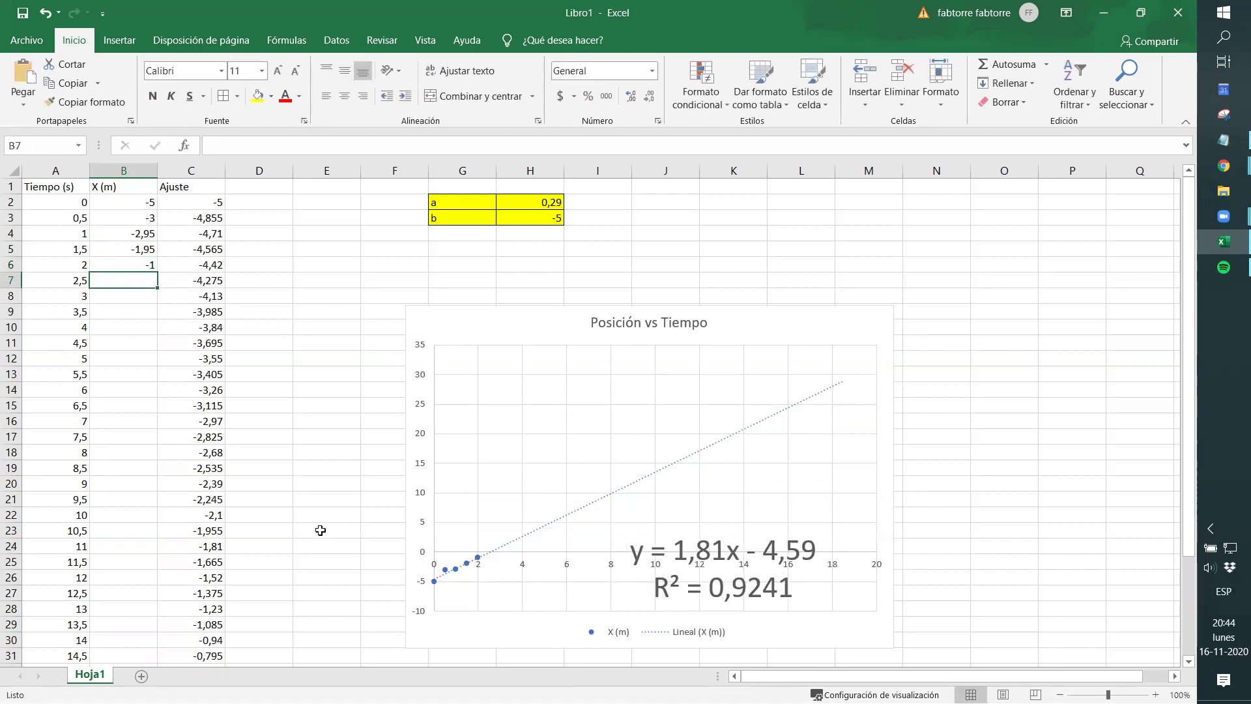
Step: Enter the positions -0,99, -0,5 and 0 in cells B7 to B9
text(-)
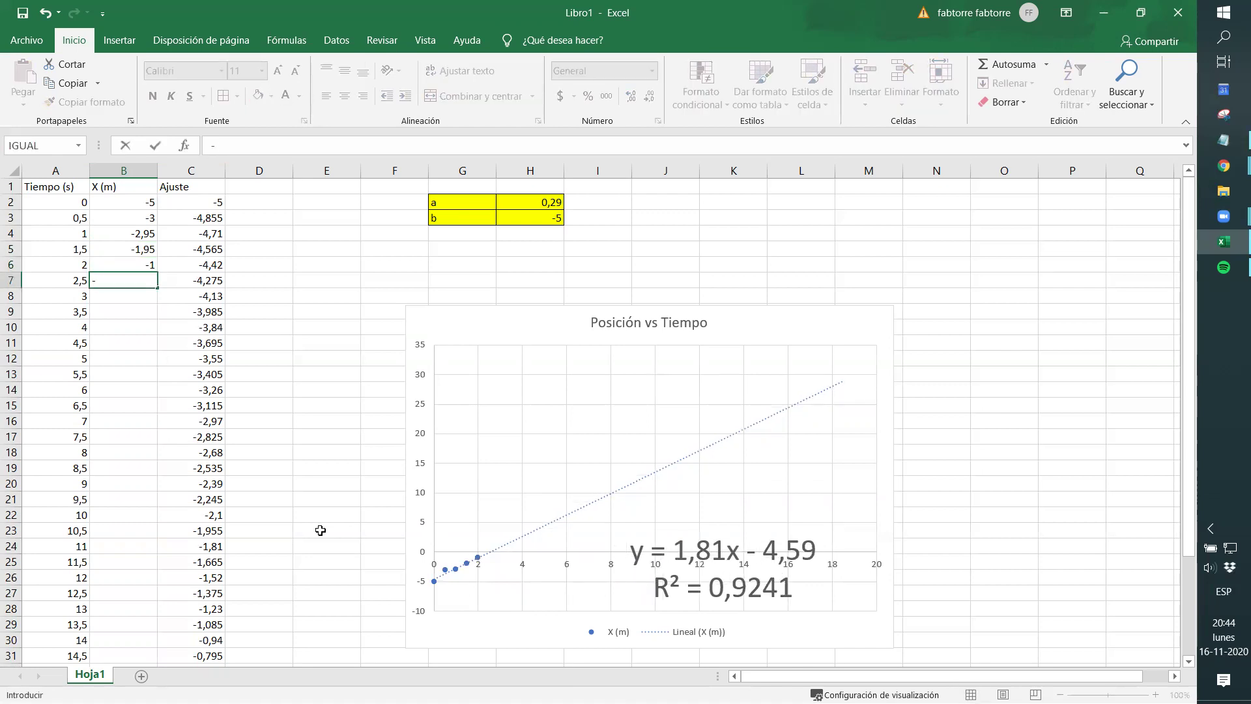
text(0,99-)
key(BackSpace)
key(Return)
text(-0,5)
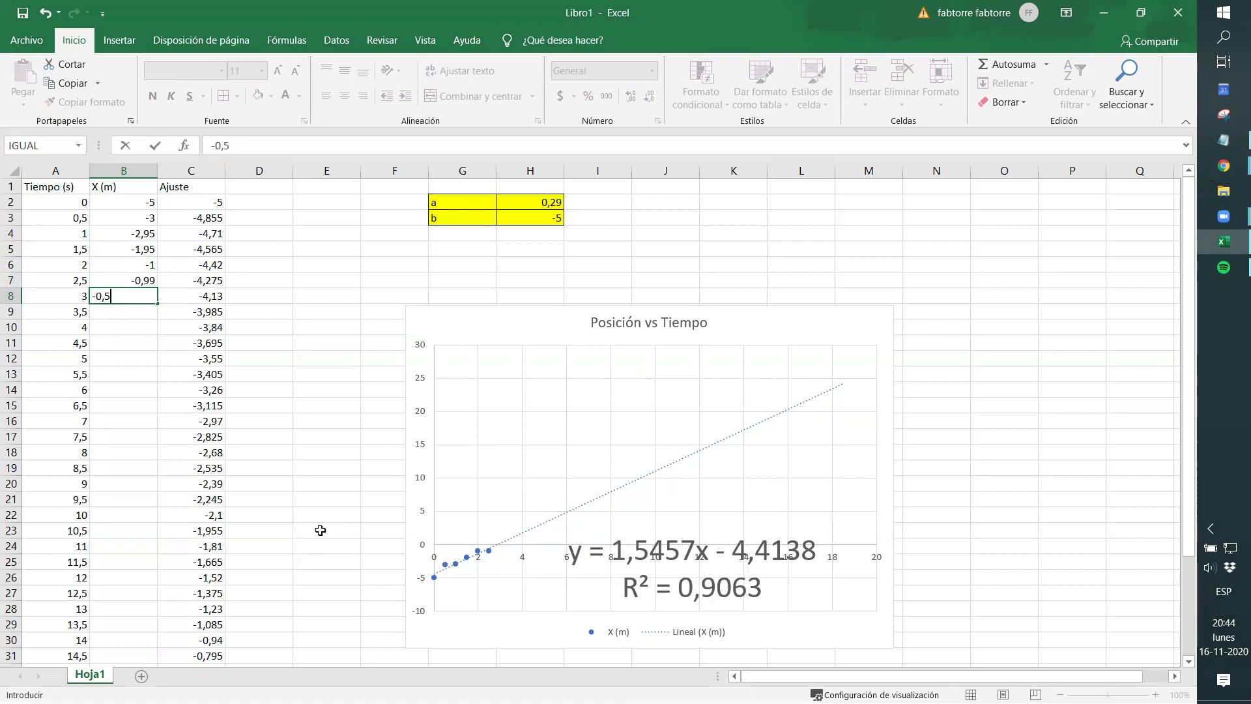
key(Return)
text(0)
key(Return)
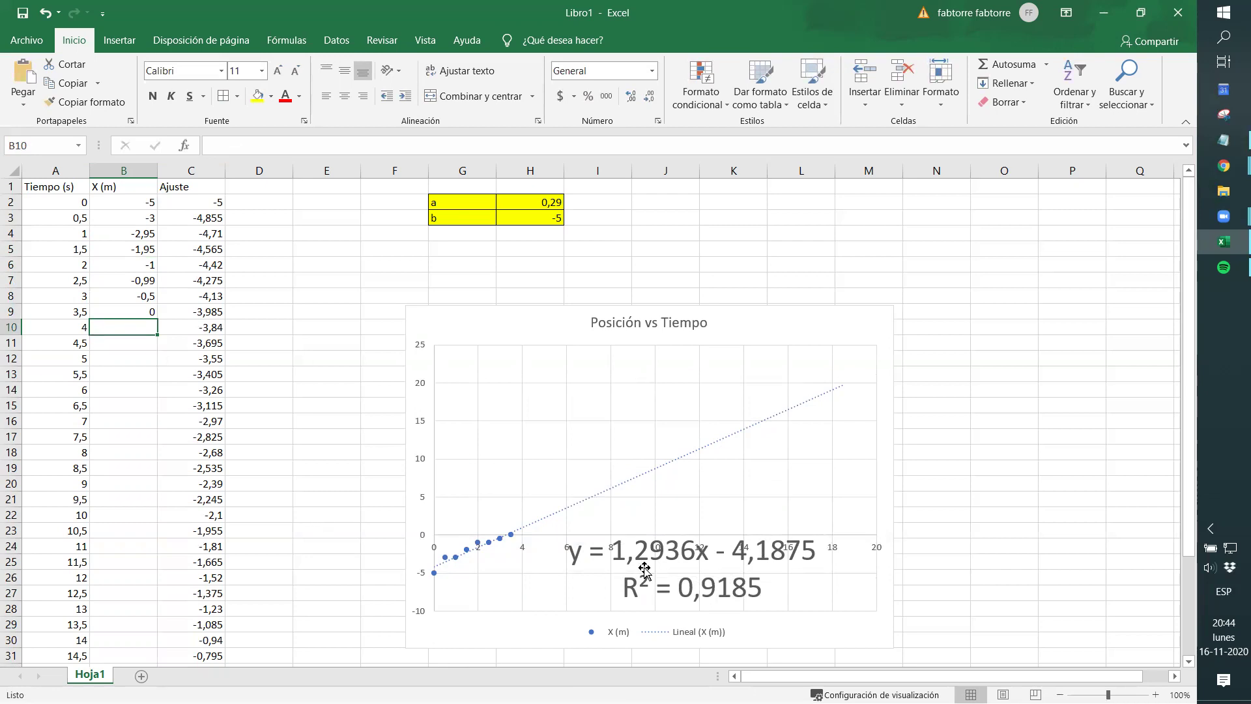
Step: Shrink the chart series' source ranges to positions B2:B9 and times A2:A9
click(605, 494)
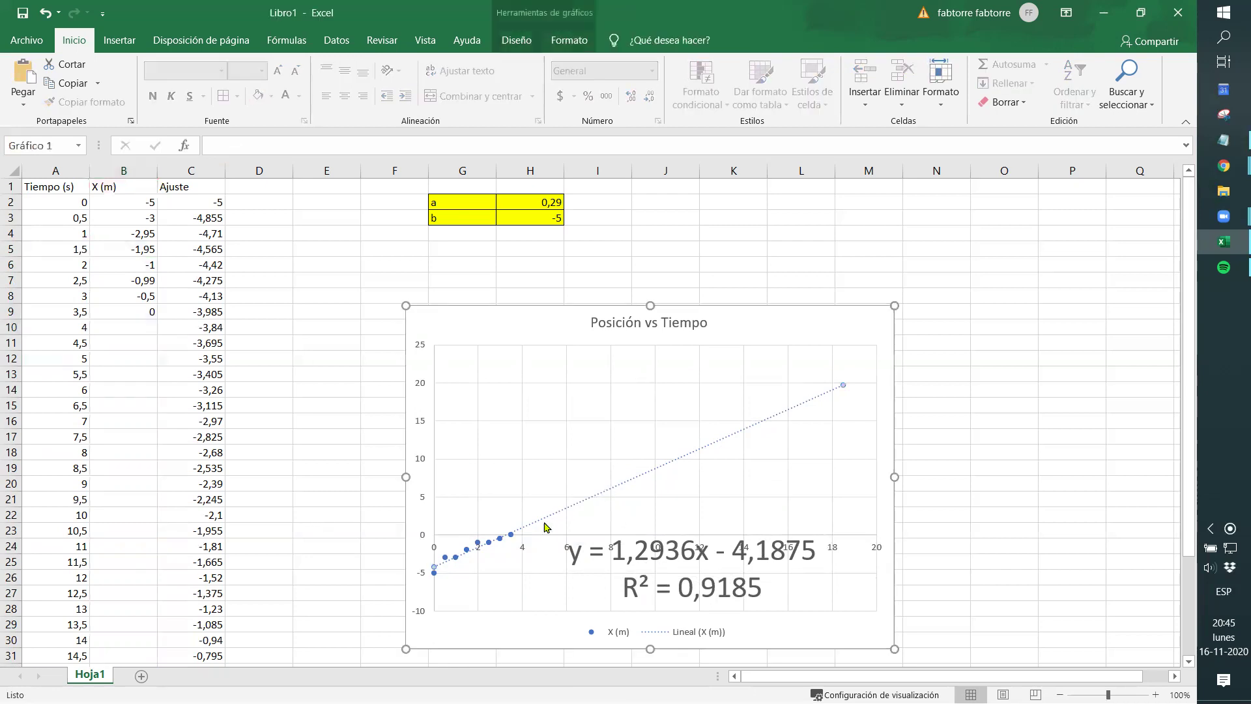
click(501, 538)
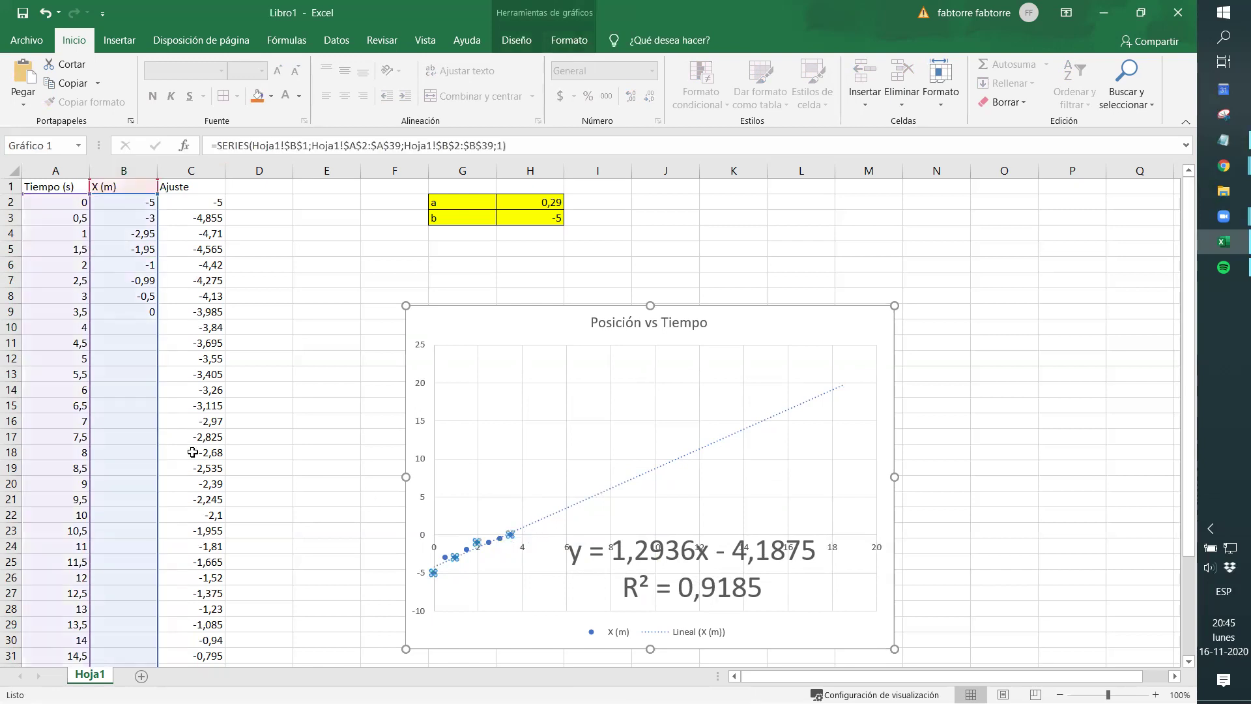
scroll(193, 452, down, 10)
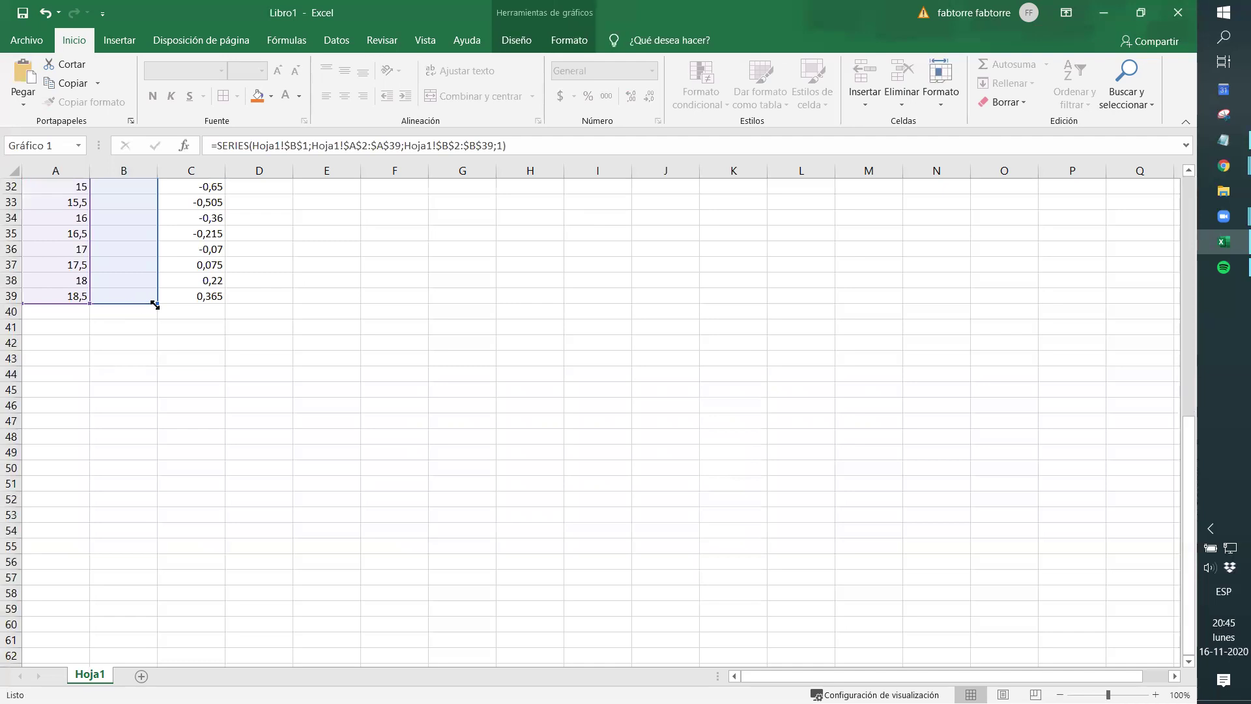
mouse_move(155, 303)
mouse_down()
mouse_move(158, 128)
mouse_move(155, 316)
mouse_up()
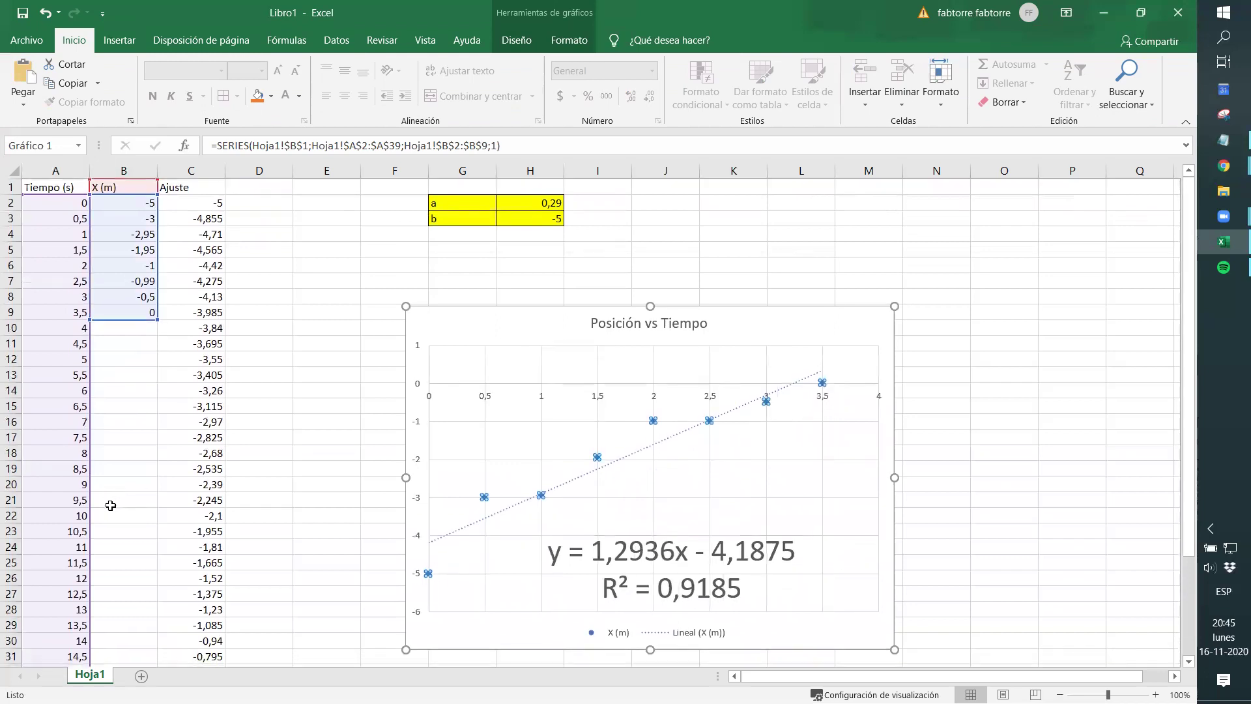
scroll(111, 506, down, 7)
drag(85, 474, 88, 316)
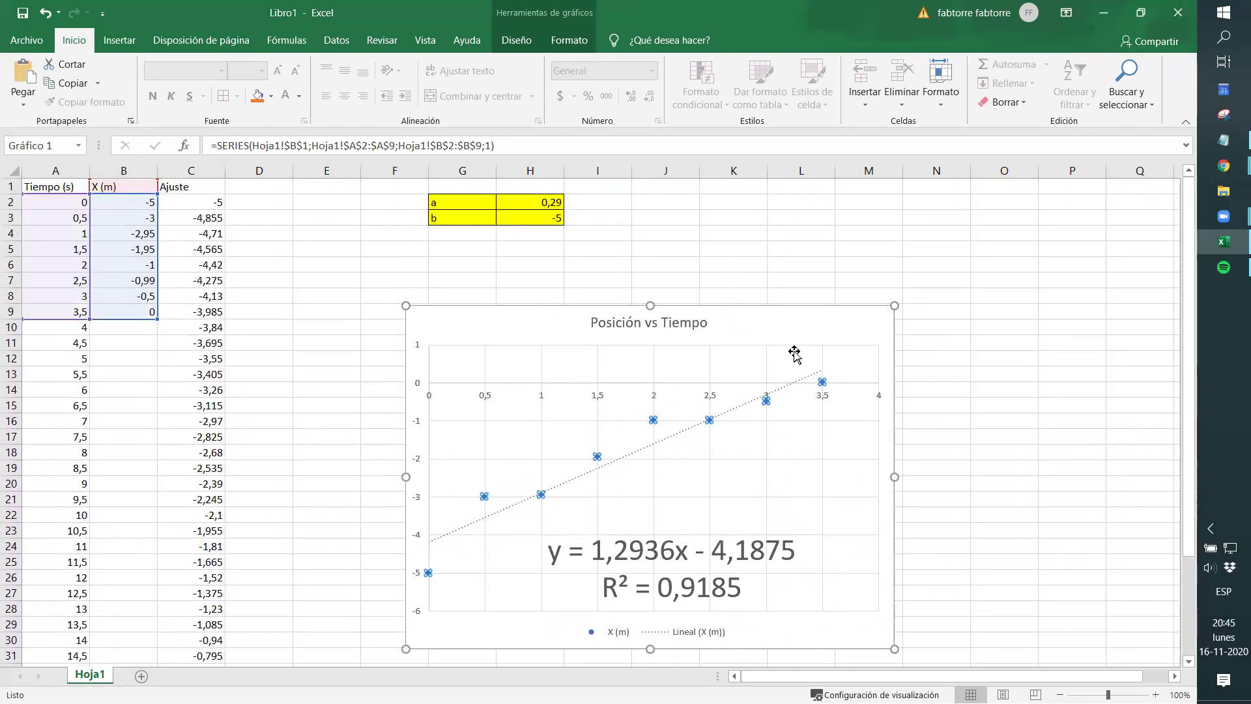
Step: Check the trendline equation and R² label, and delete the Posición vs Tiempo chart
click(810, 334)
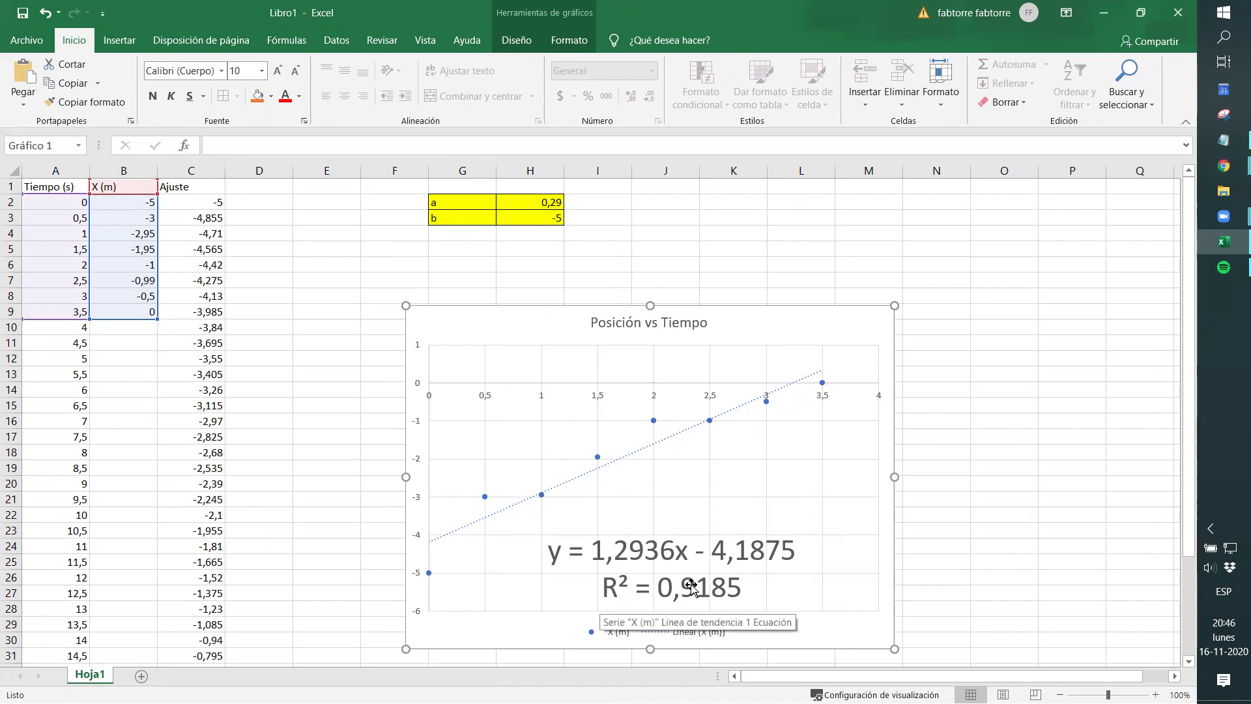
click(742, 586)
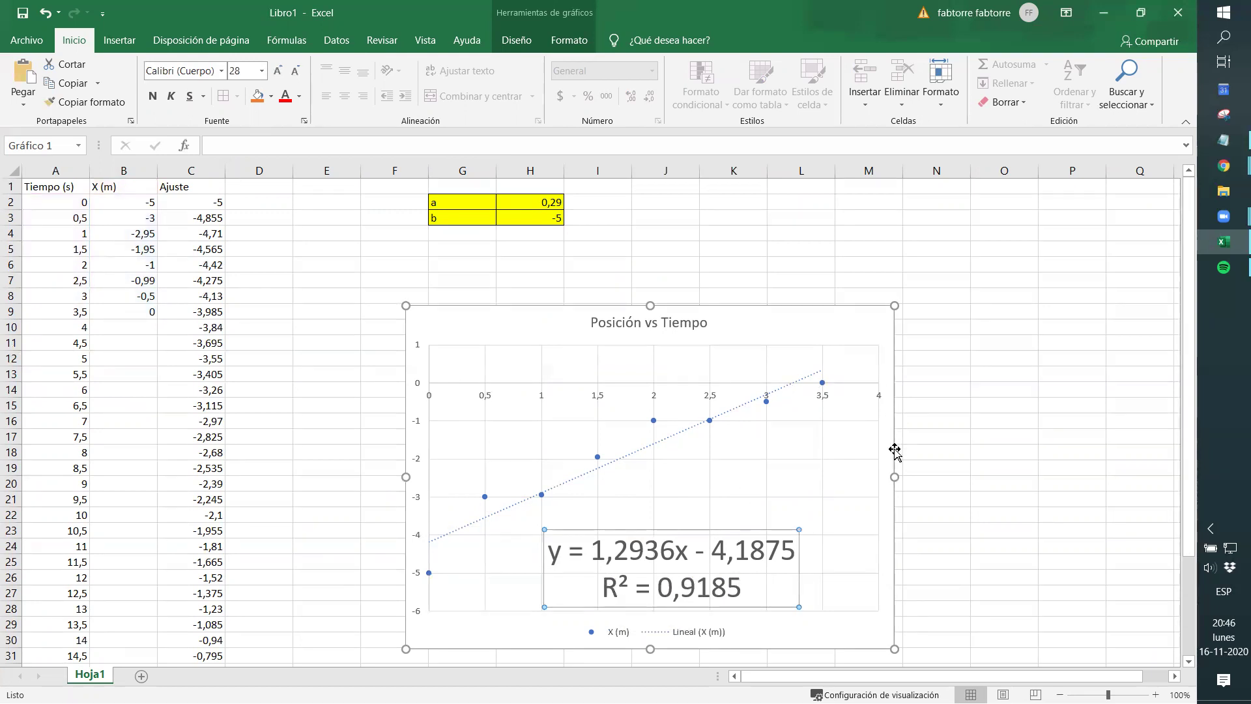
click(829, 464)
click(857, 324)
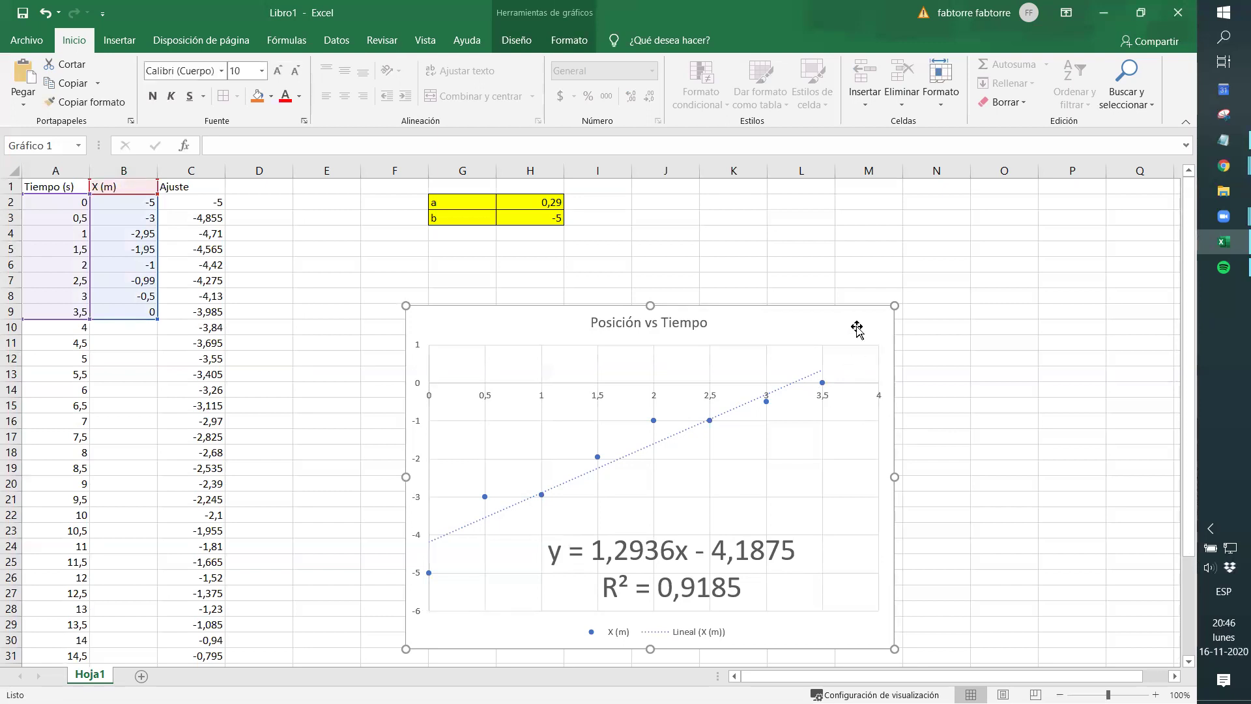
key(Delete)
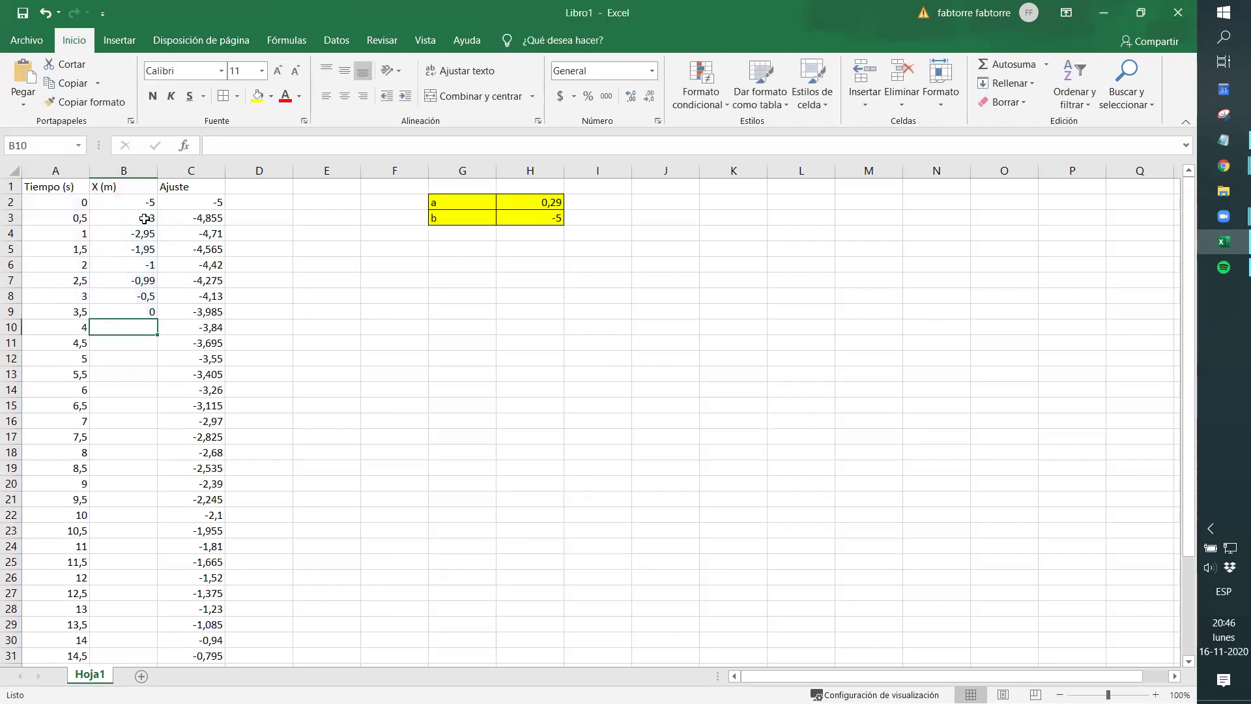
Step: Insert a scatter chart with straight lines and markers from the time and position data in A1:B9
drag(69, 192, 124, 311)
click(119, 40)
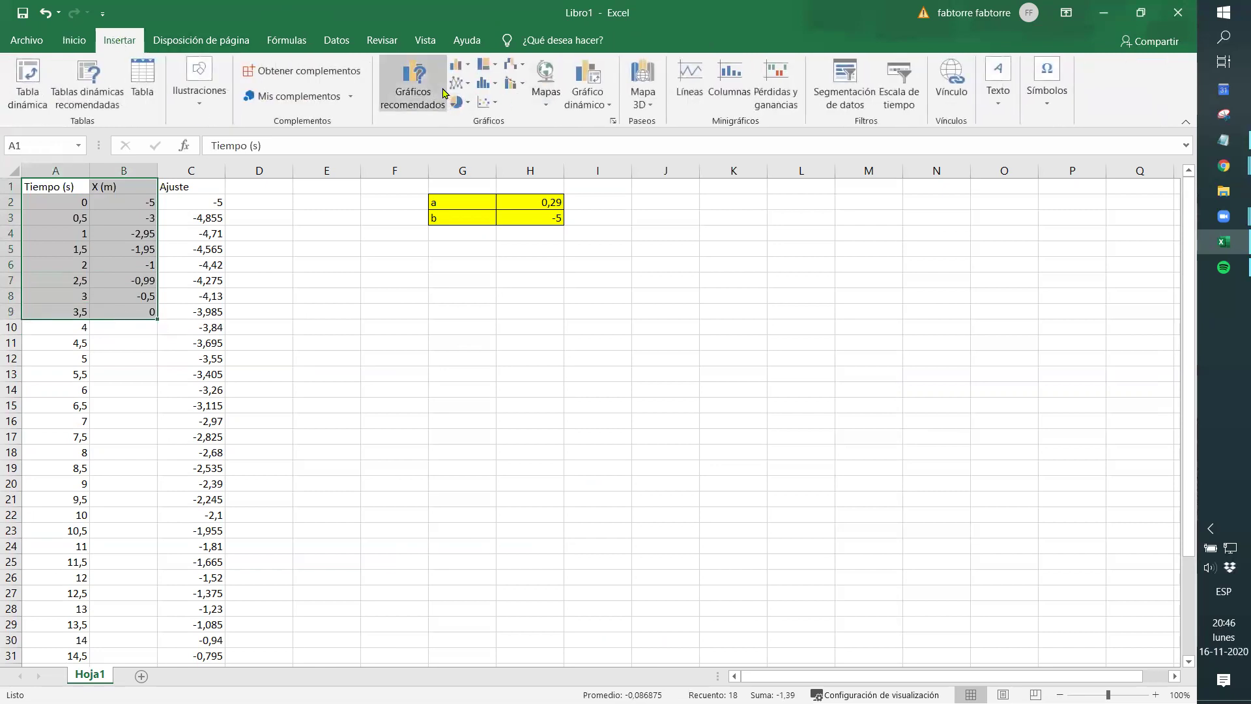
click(497, 107)
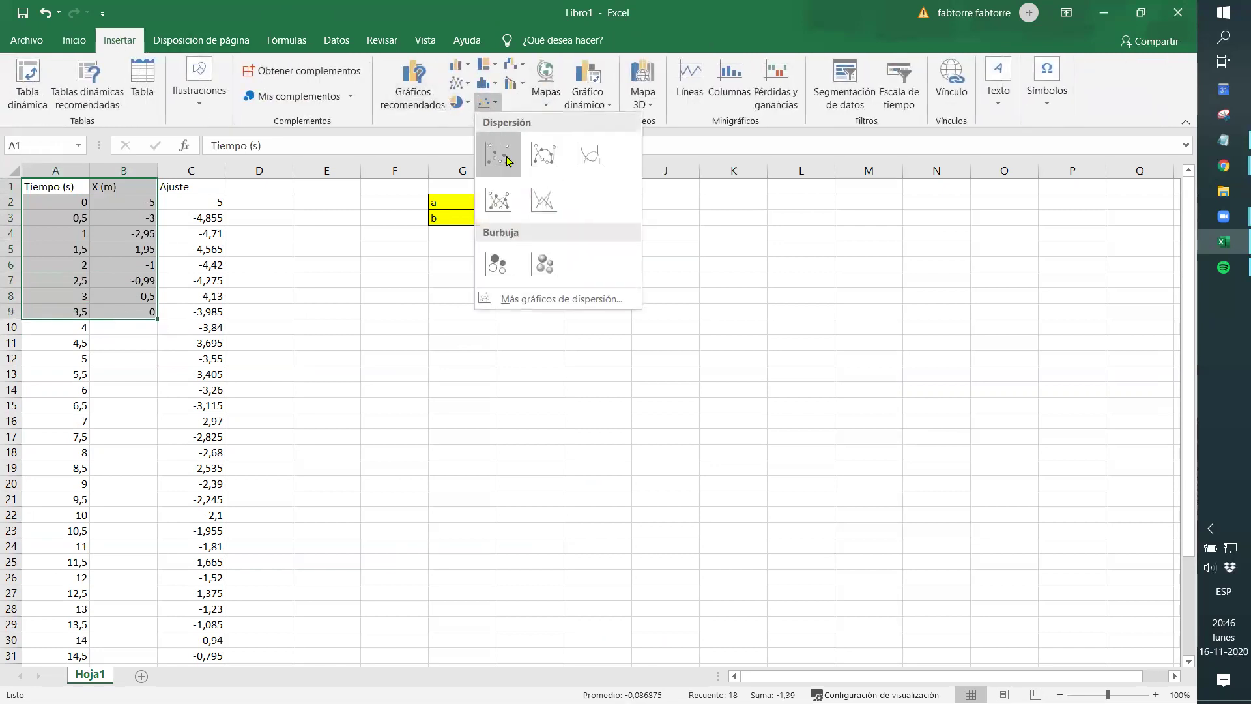
click(501, 182)
Step: Examine the horizontal axis's format options, including its limits, units, axis crossing and number settings
click(564, 361)
double_click(564, 362)
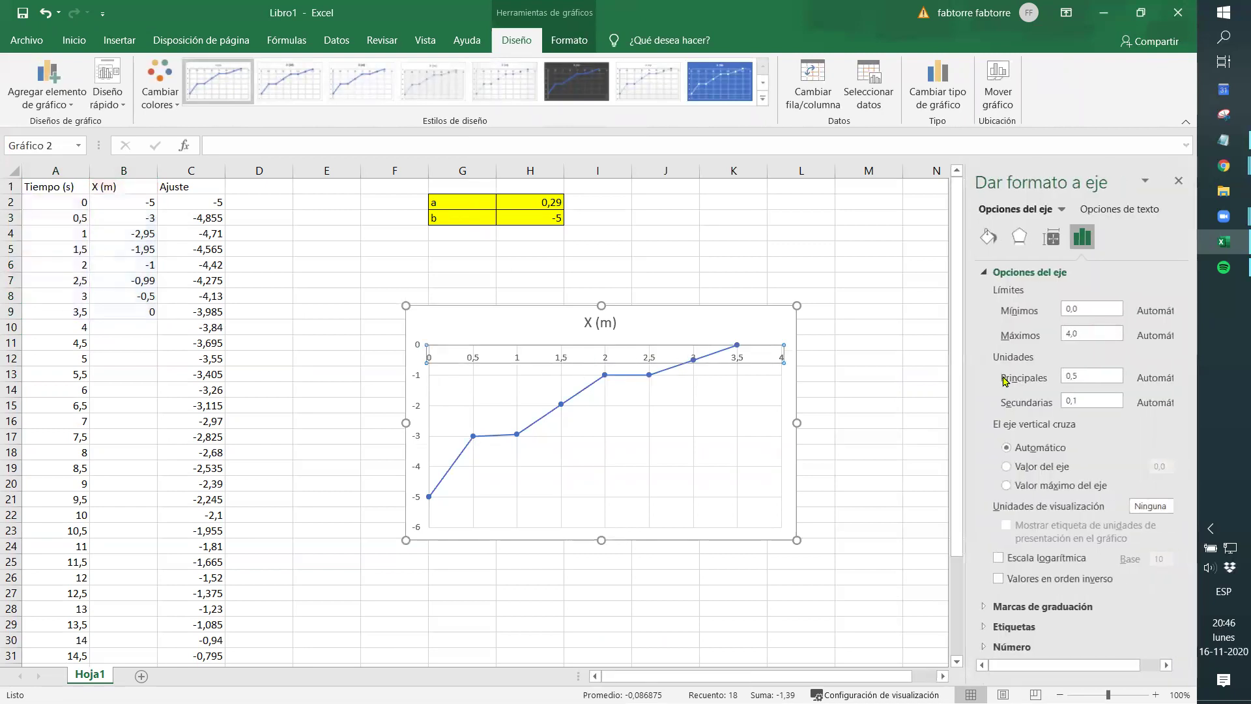
right_click(682, 359)
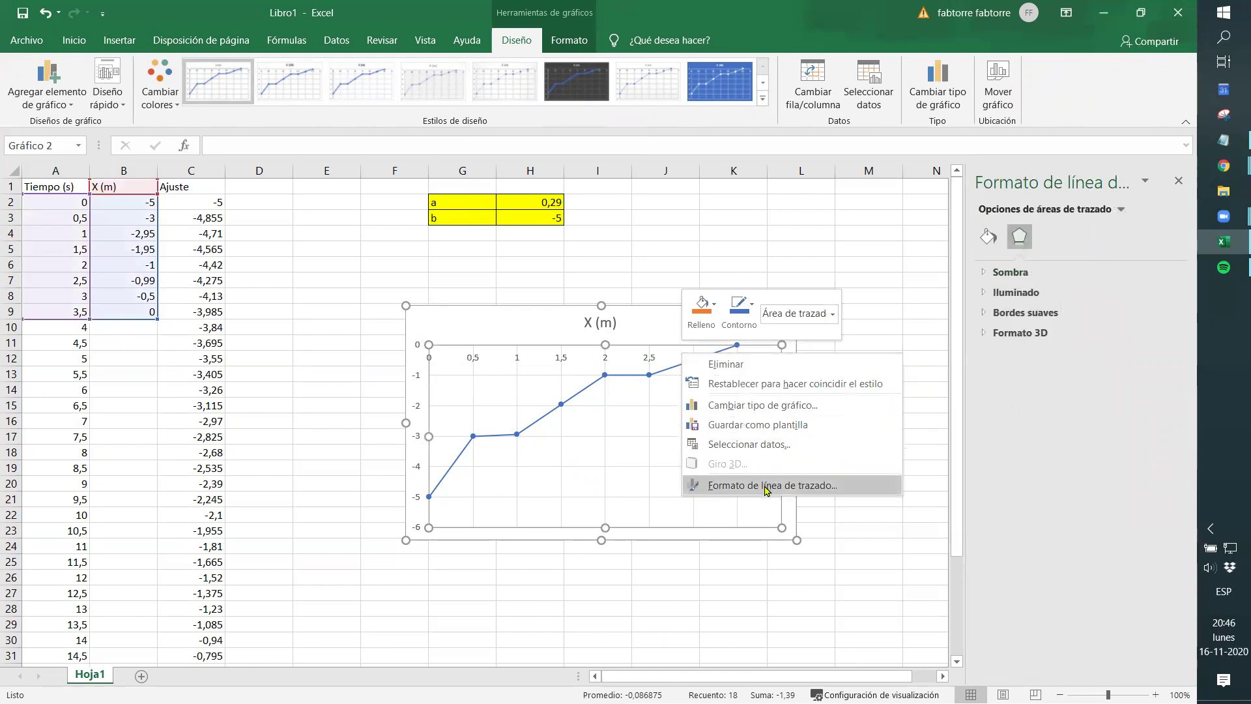
click(511, 350)
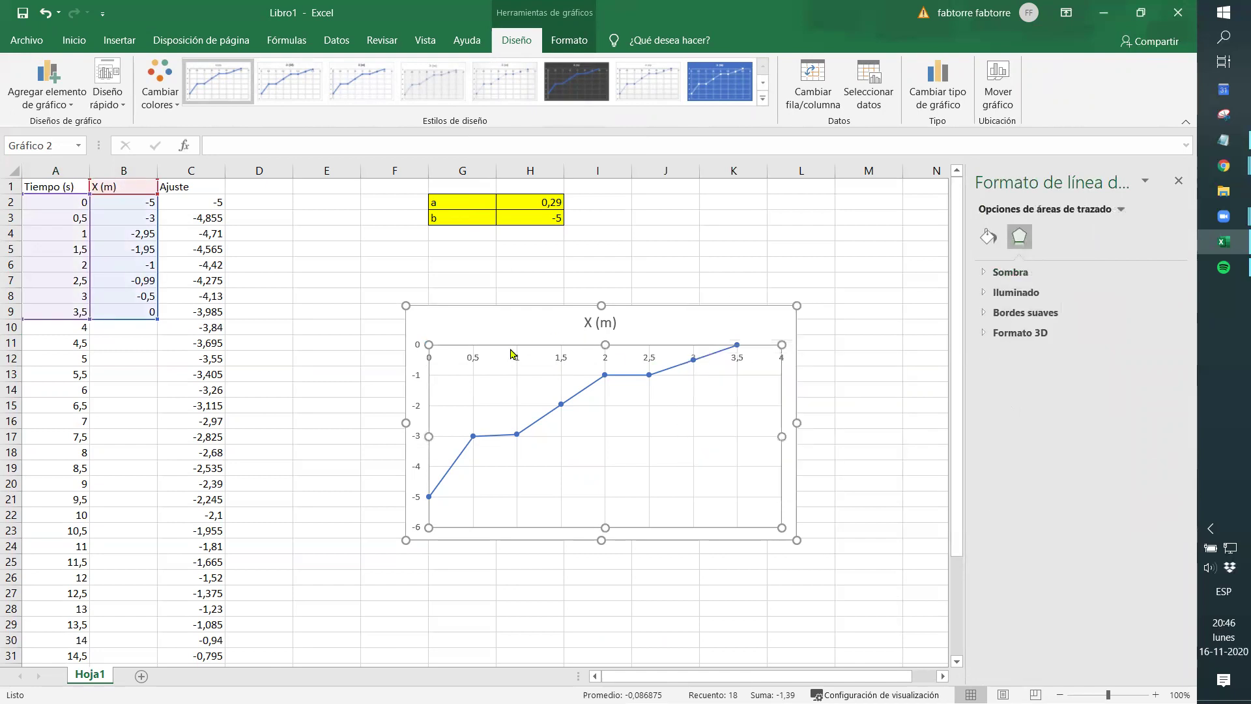
click(519, 365)
right_click(519, 365)
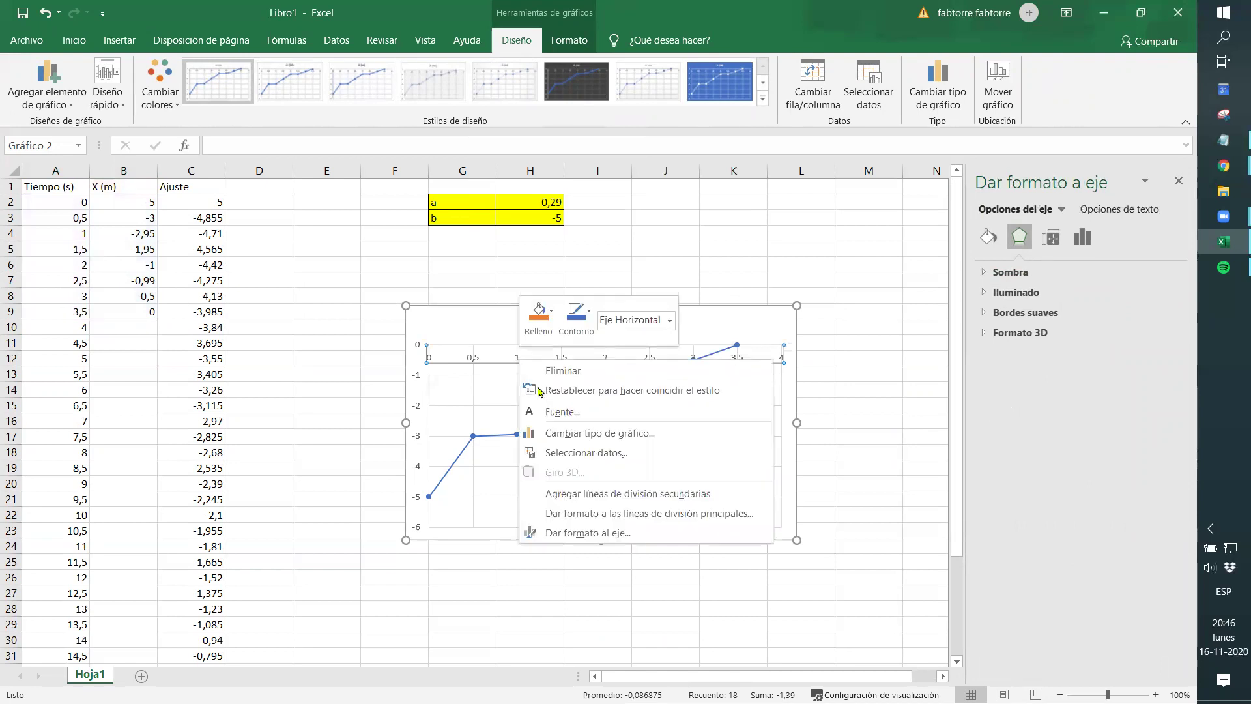
click(621, 533)
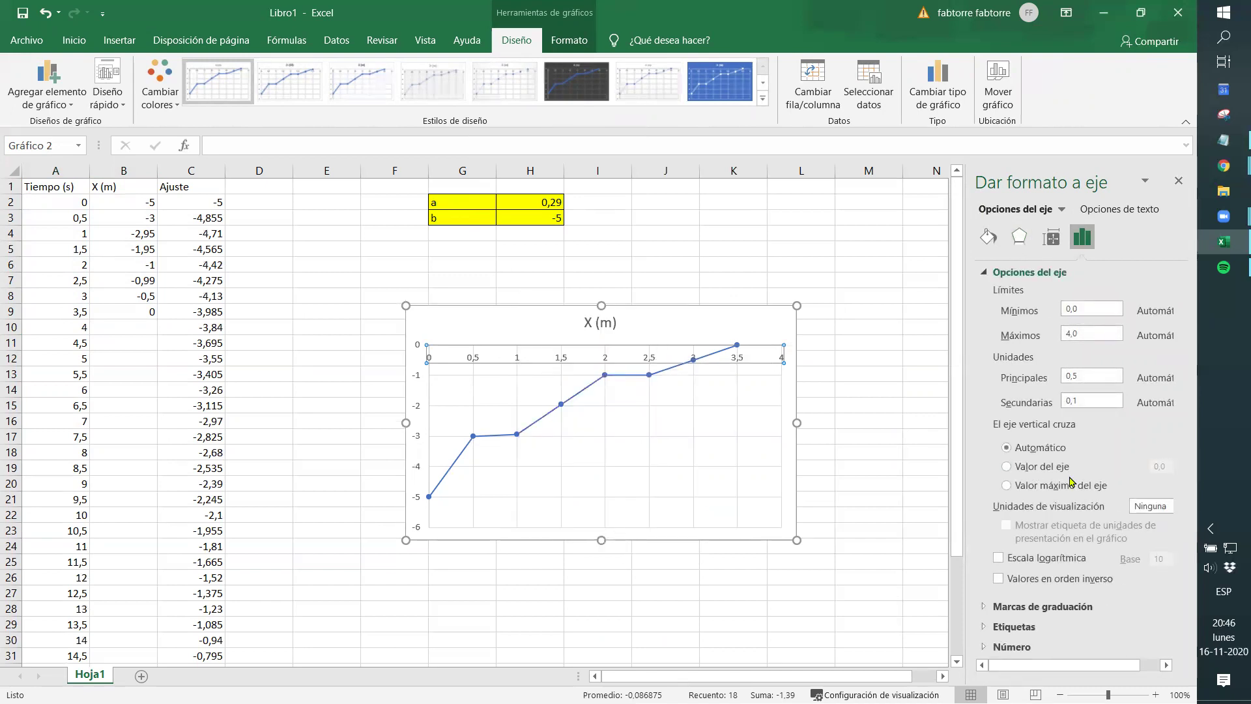
click(1008, 646)
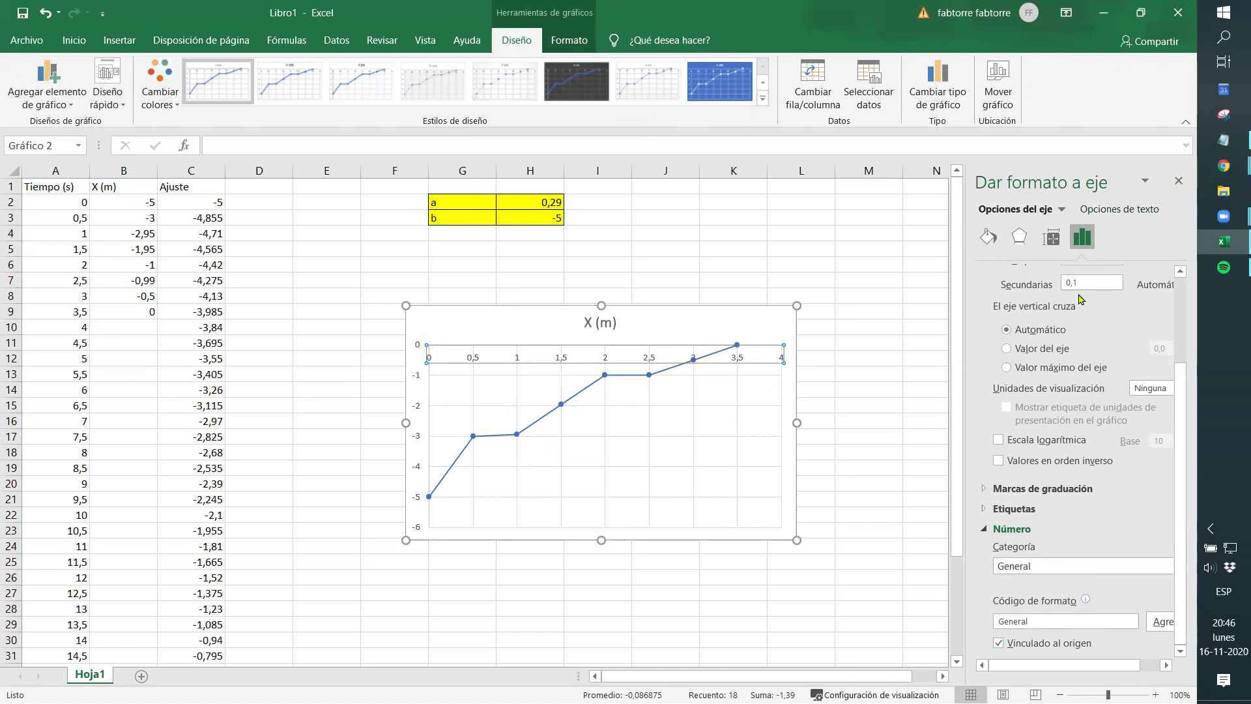
scroll(1077, 293, up, 3)
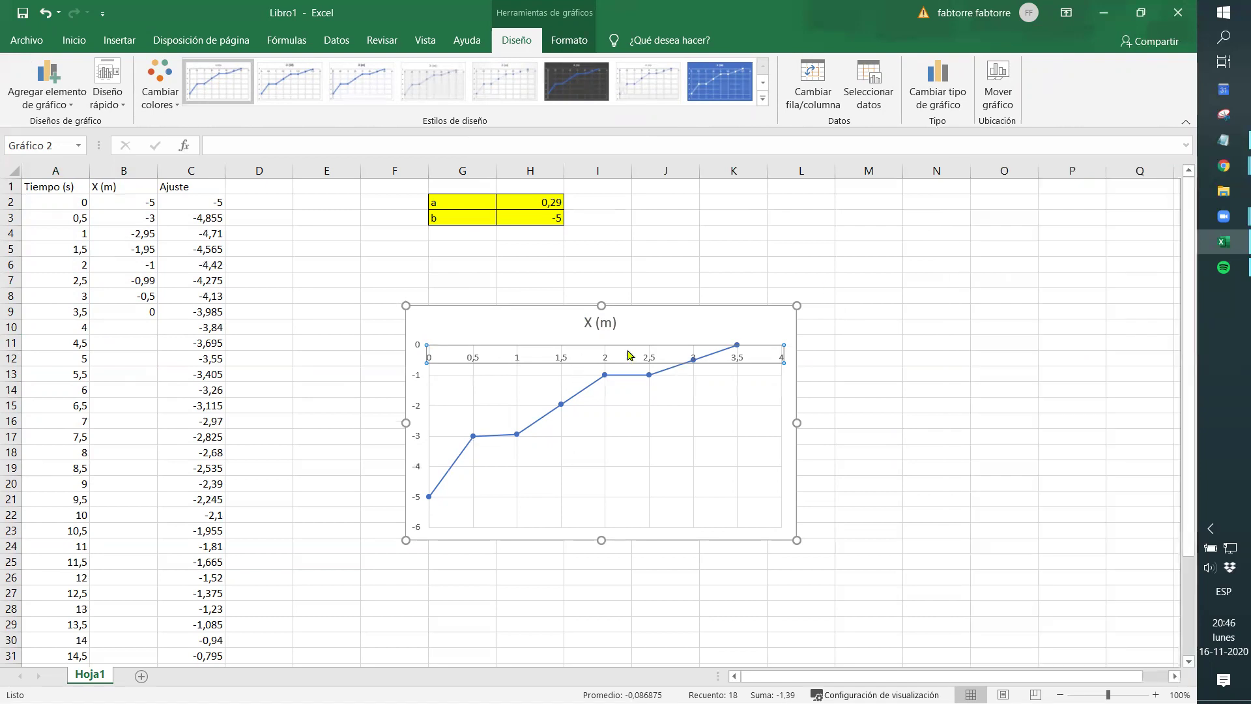
Step: Look through the plot area's fill, border and effects options and close them
click(546, 525)
right_click(546, 525)
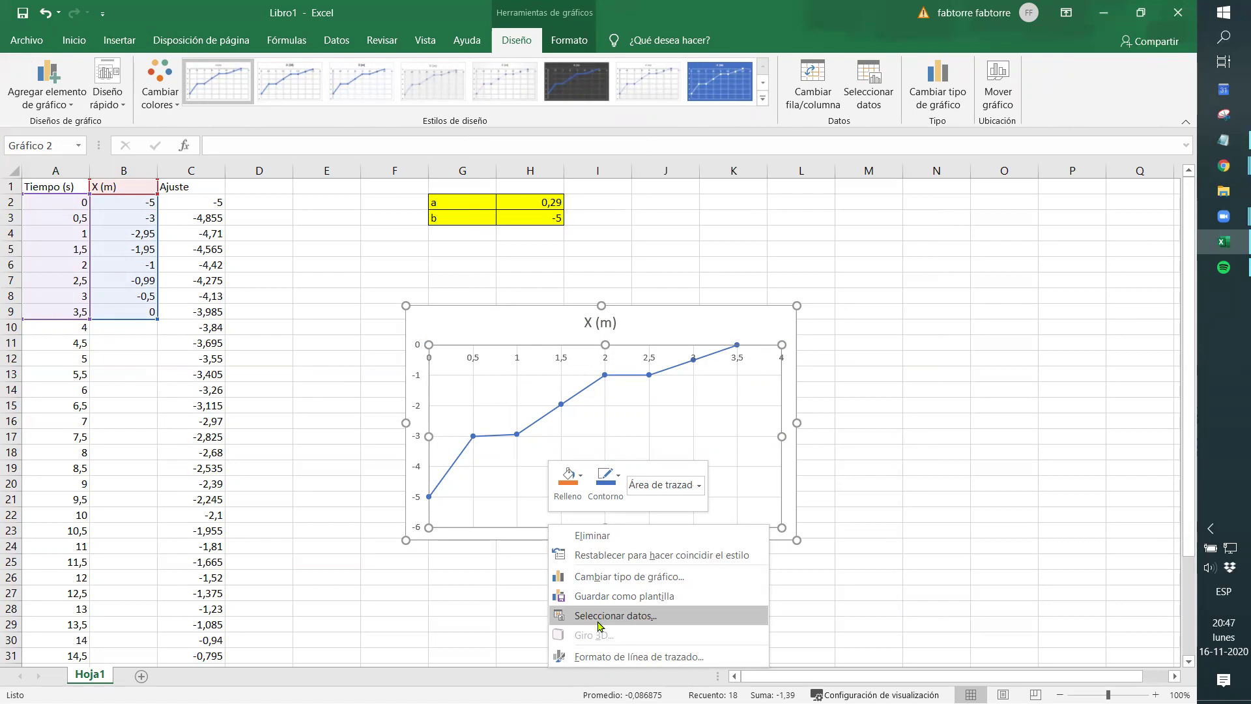
click(624, 656)
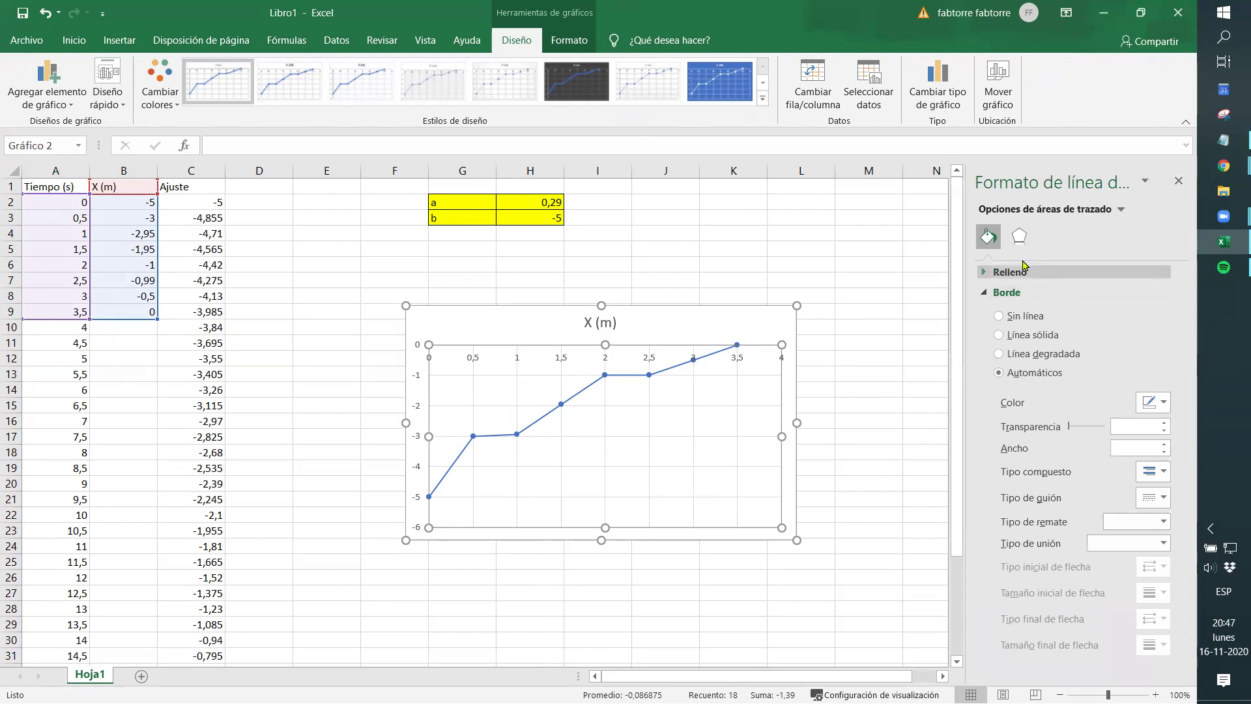
click(1019, 236)
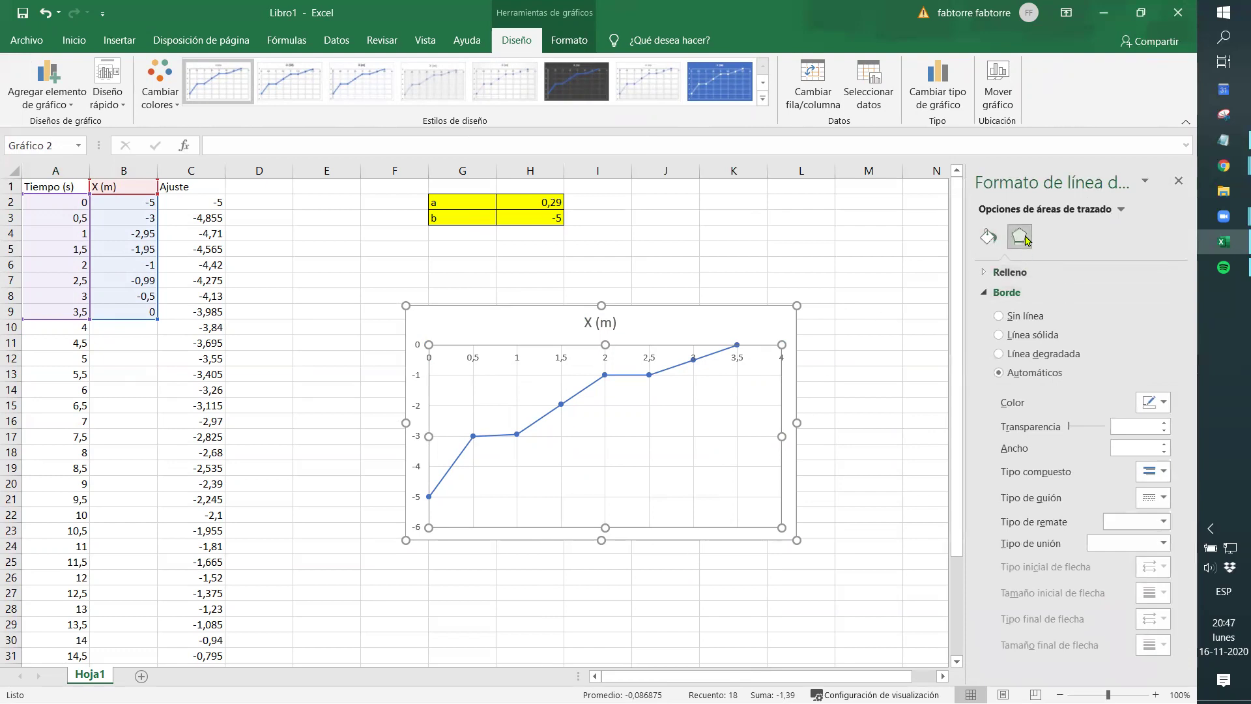
click(1181, 181)
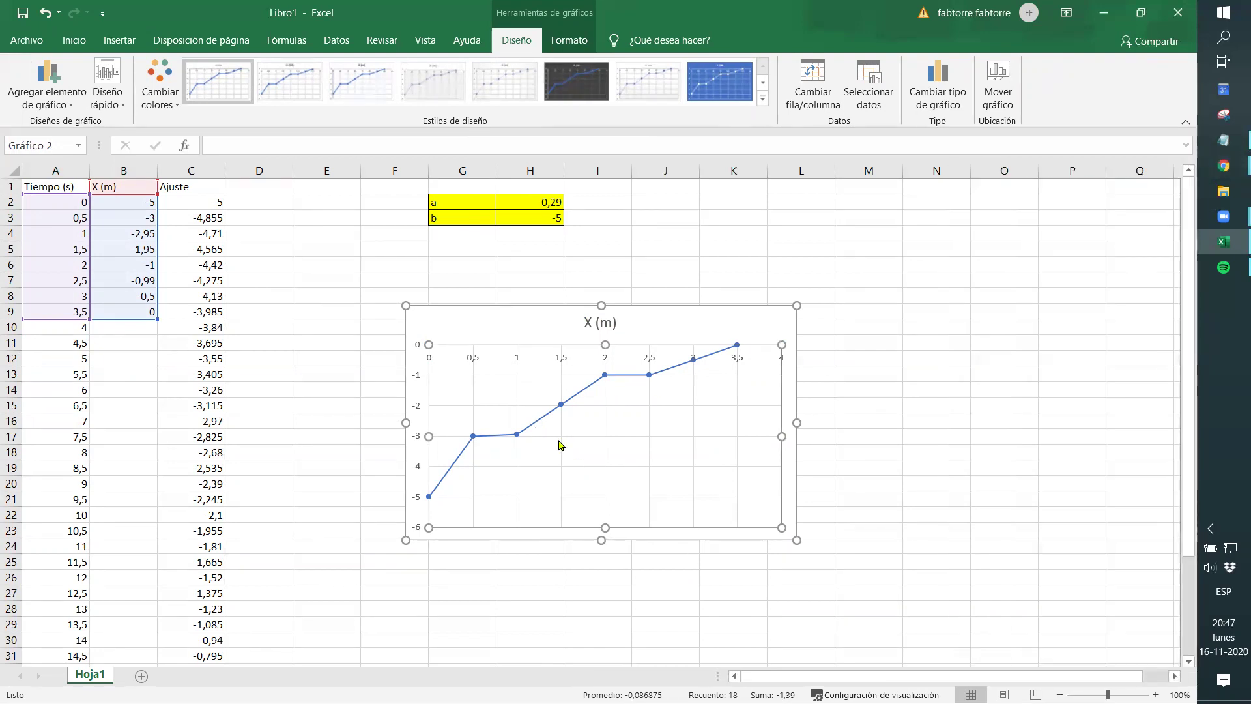
Step: Look through the elements that can be added to the chart, including axes, chart title, data labels, legend and trendline
click(116, 104)
click(117, 108)
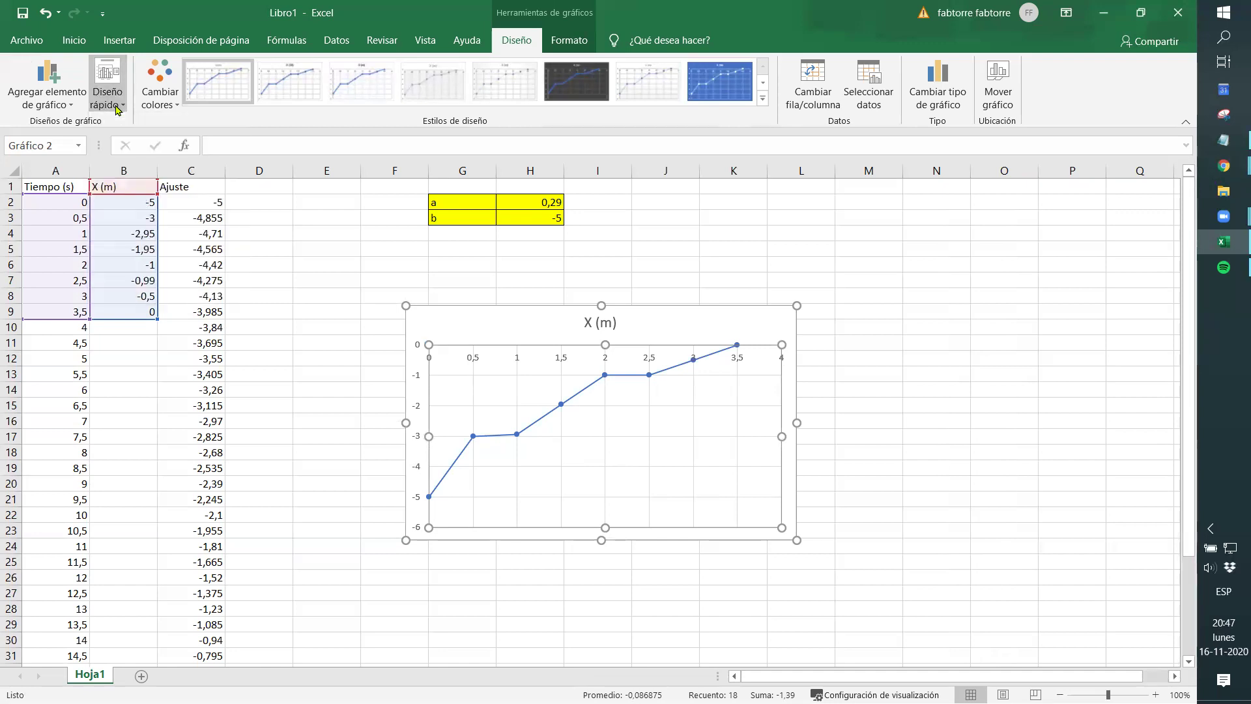
click(69, 106)
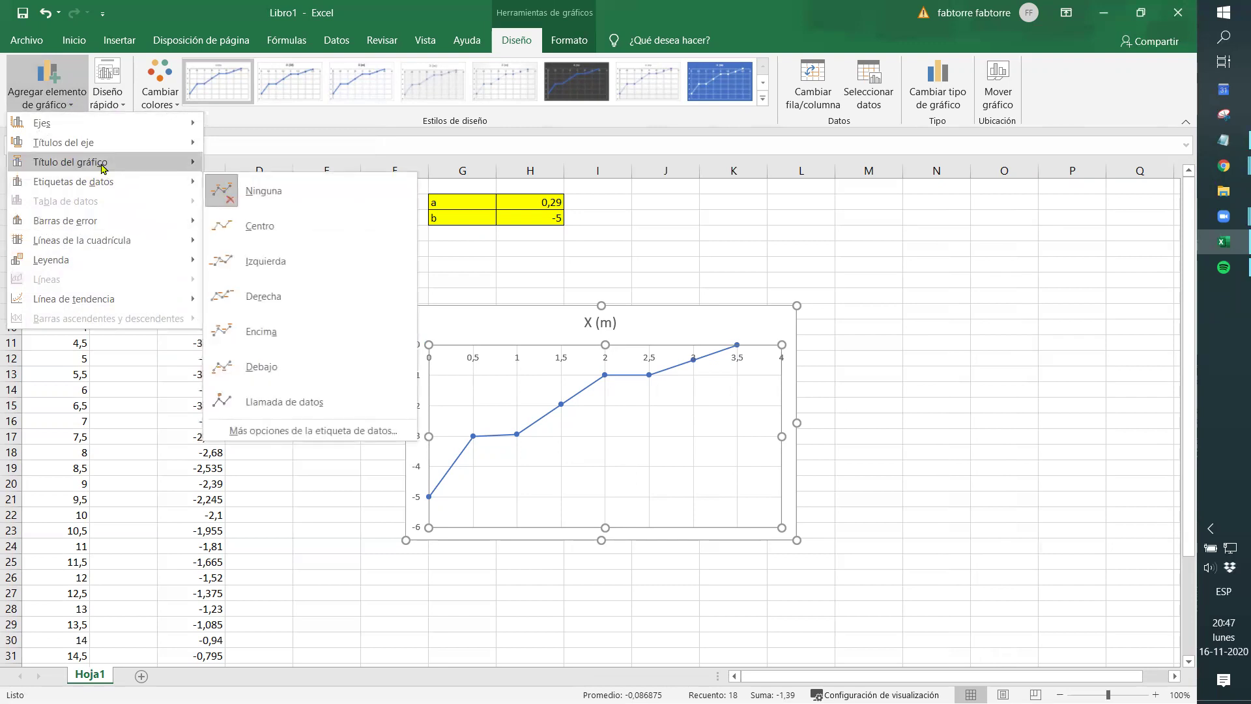
mouse_move(90, 121)
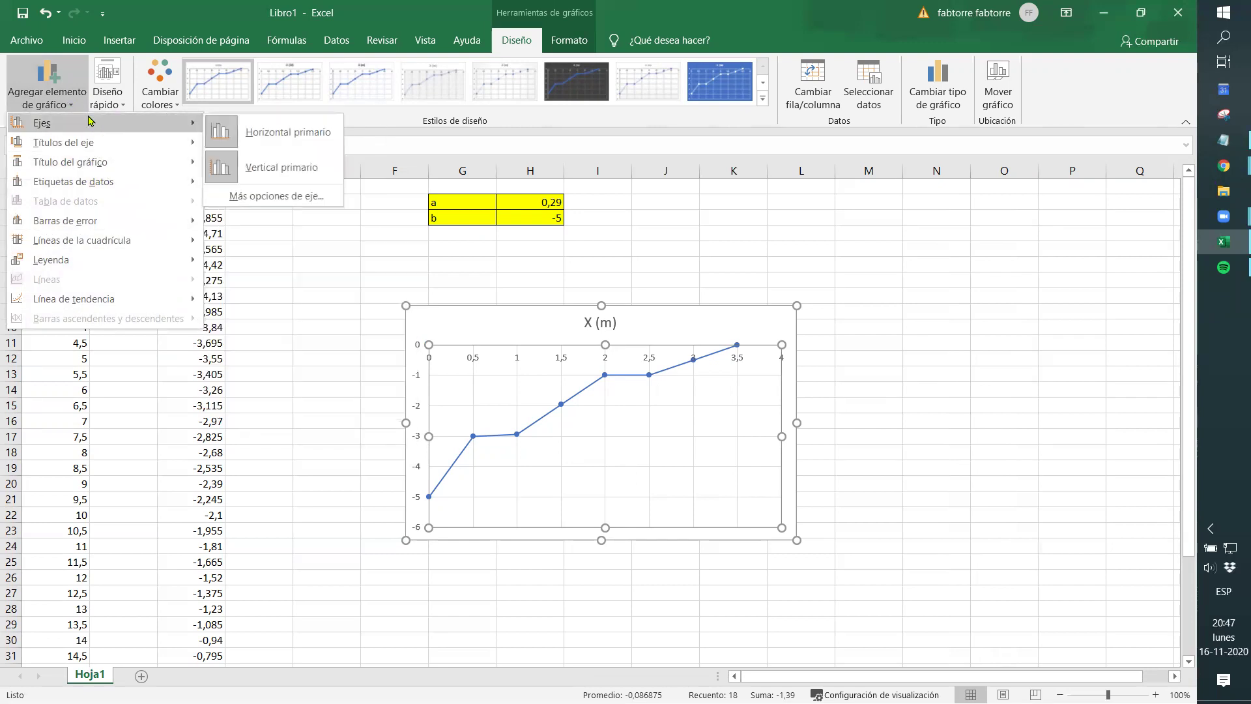
mouse_move(126, 186)
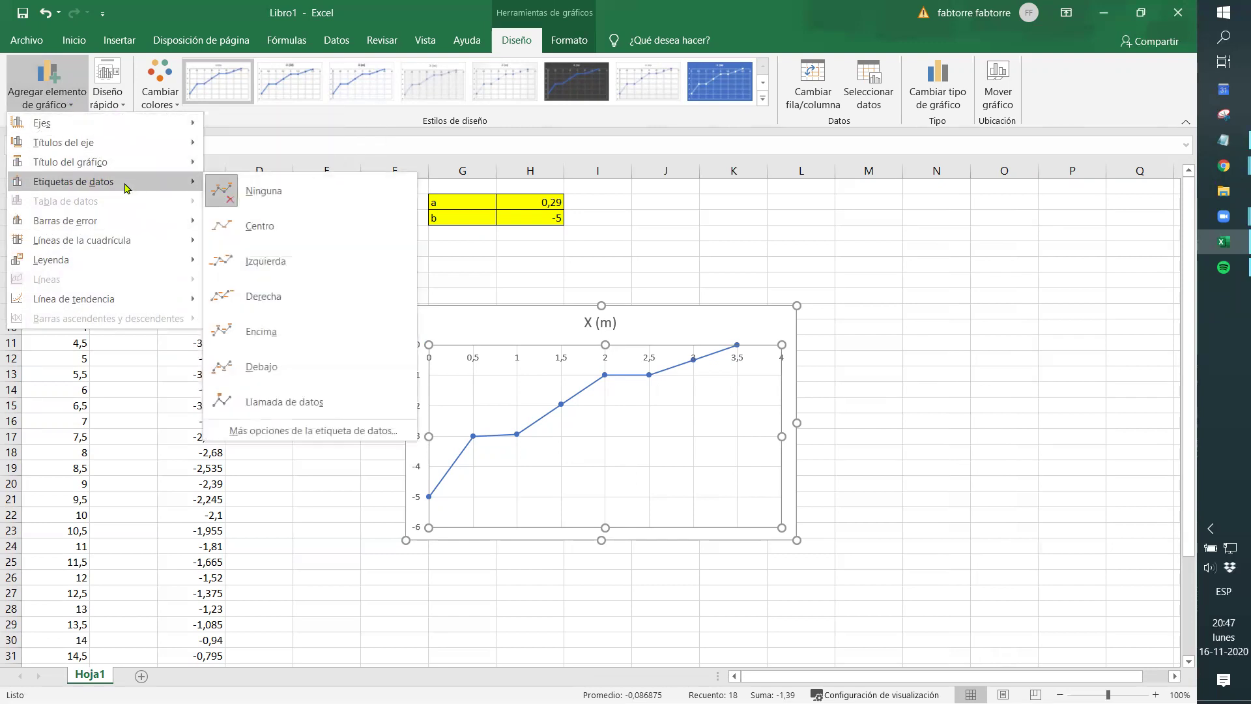
mouse_move(116, 164)
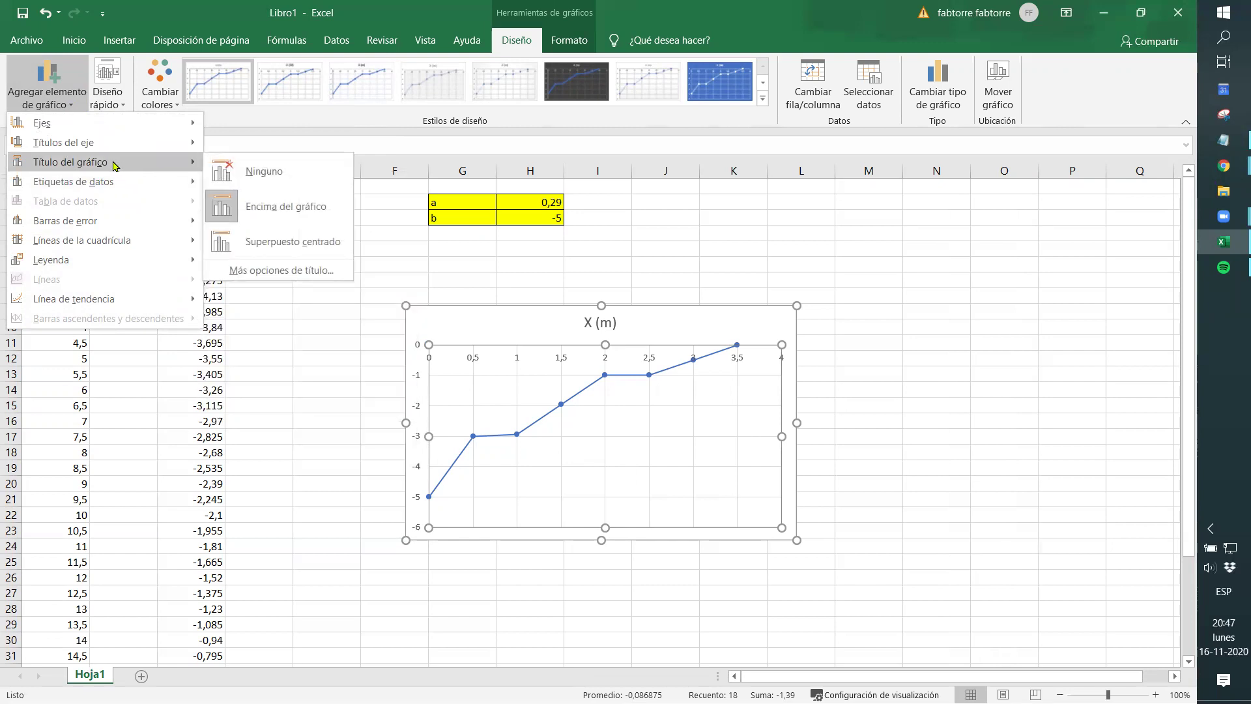
mouse_move(103, 241)
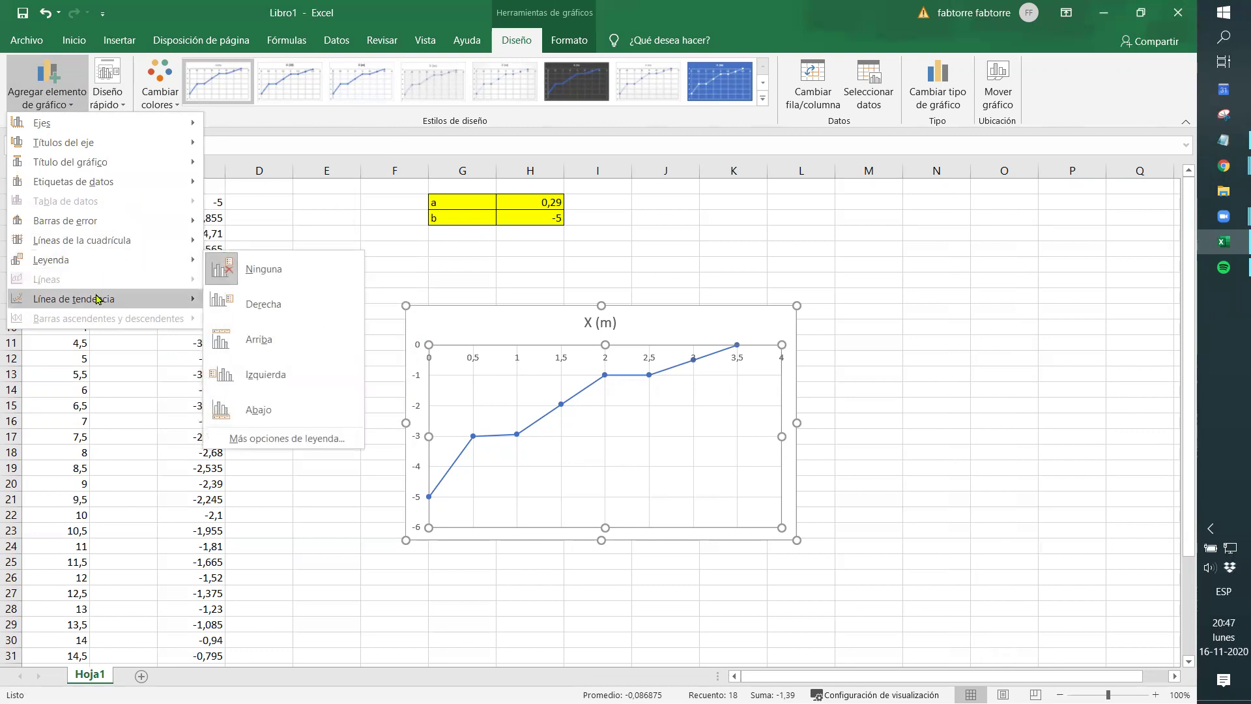
mouse_move(98, 299)
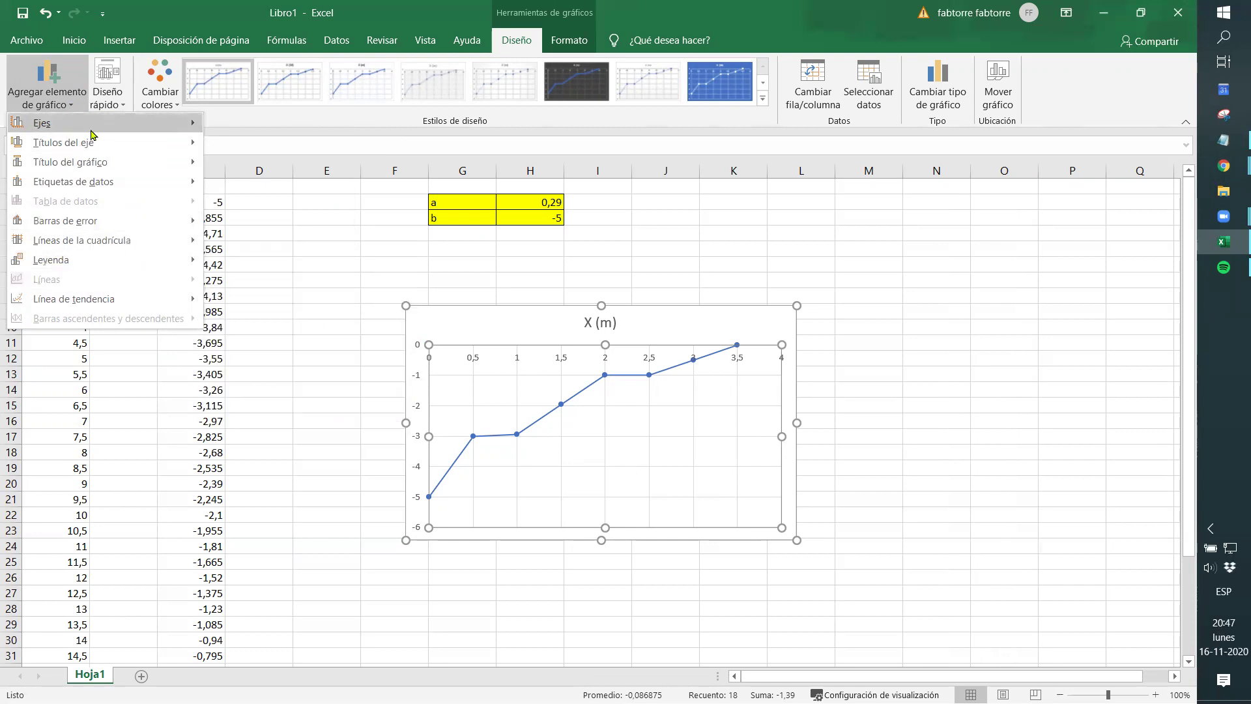
Step: Try removing the chart's primary horizontal axis and undo the change
click(278, 146)
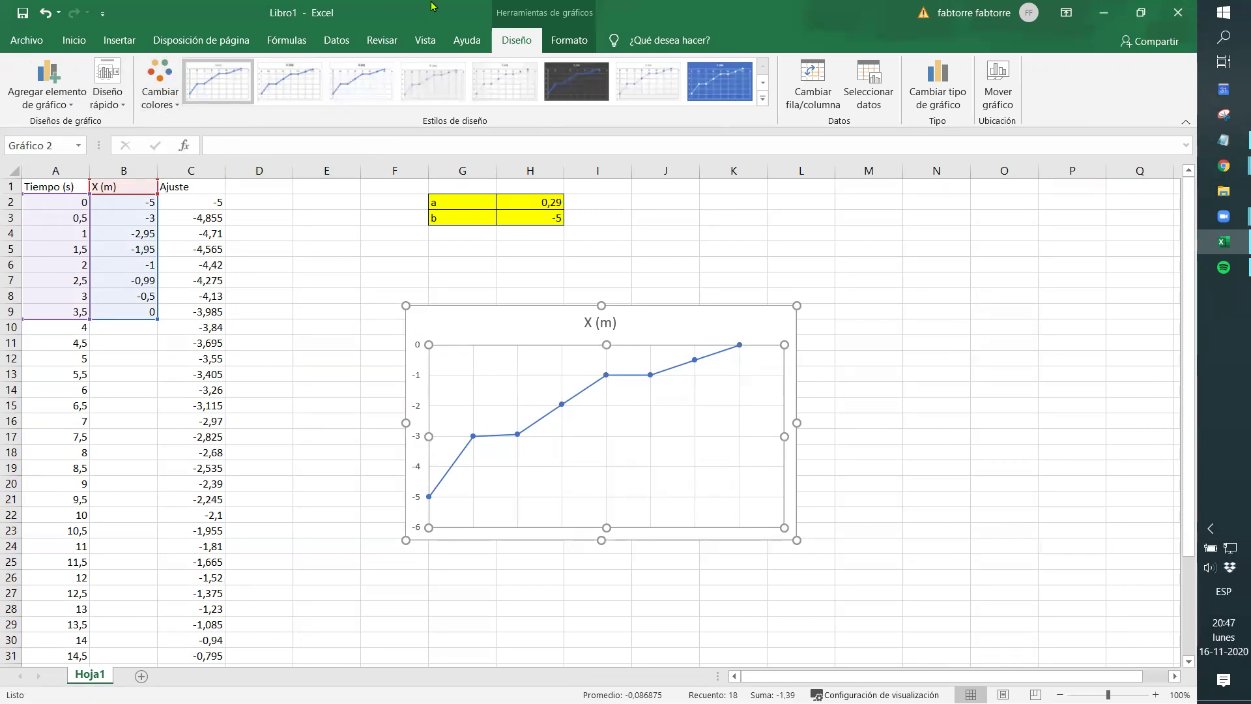
key(ctrl+z)
key(ctrl+z)
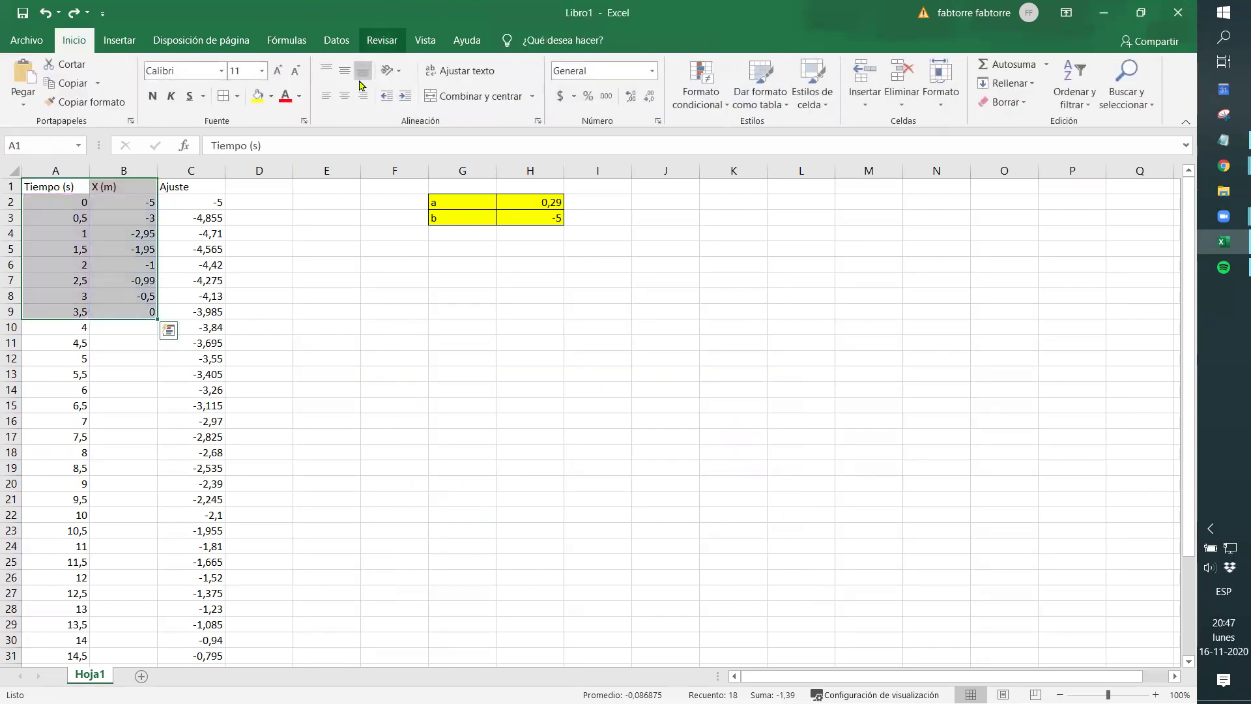
key(ctrl+y)
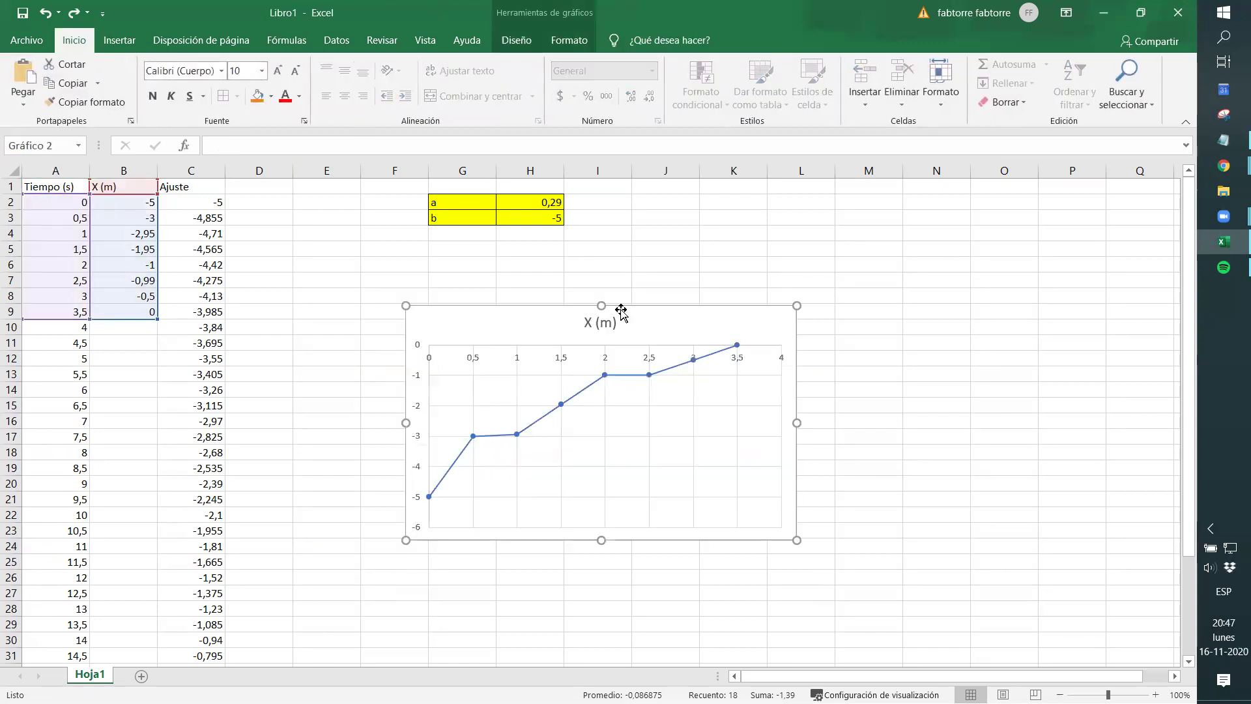
click(586, 385)
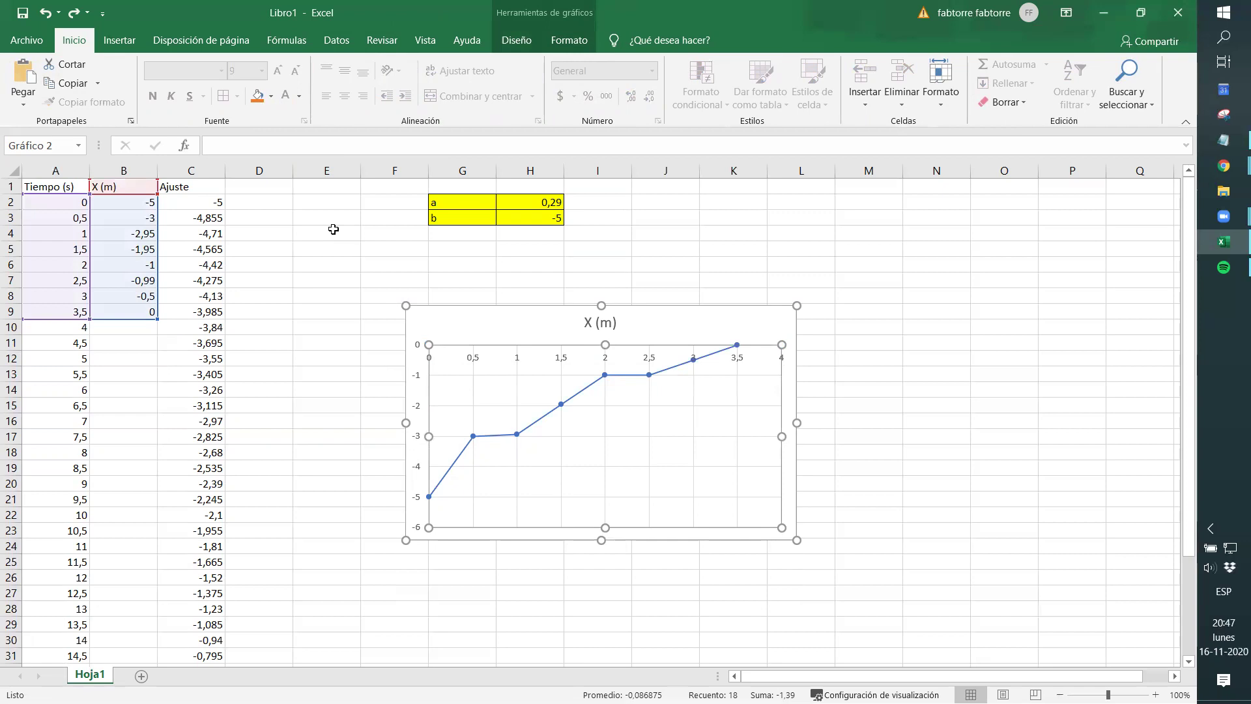
click(124, 47)
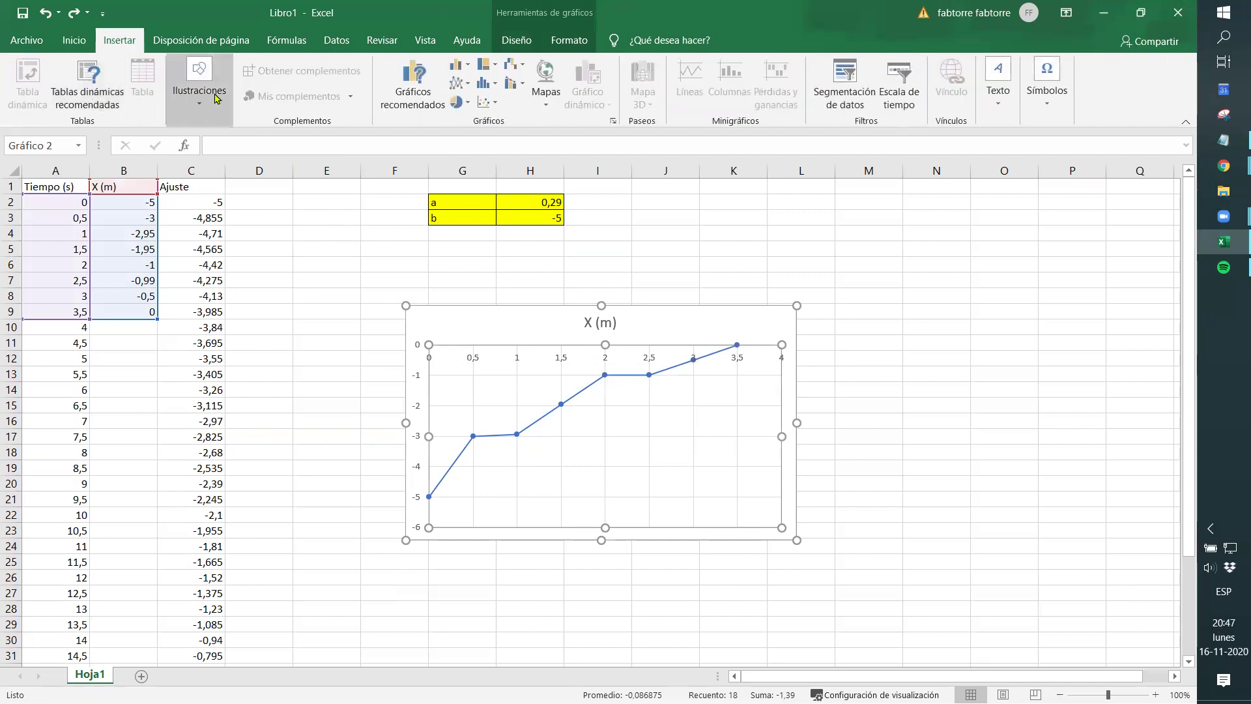
click(516, 40)
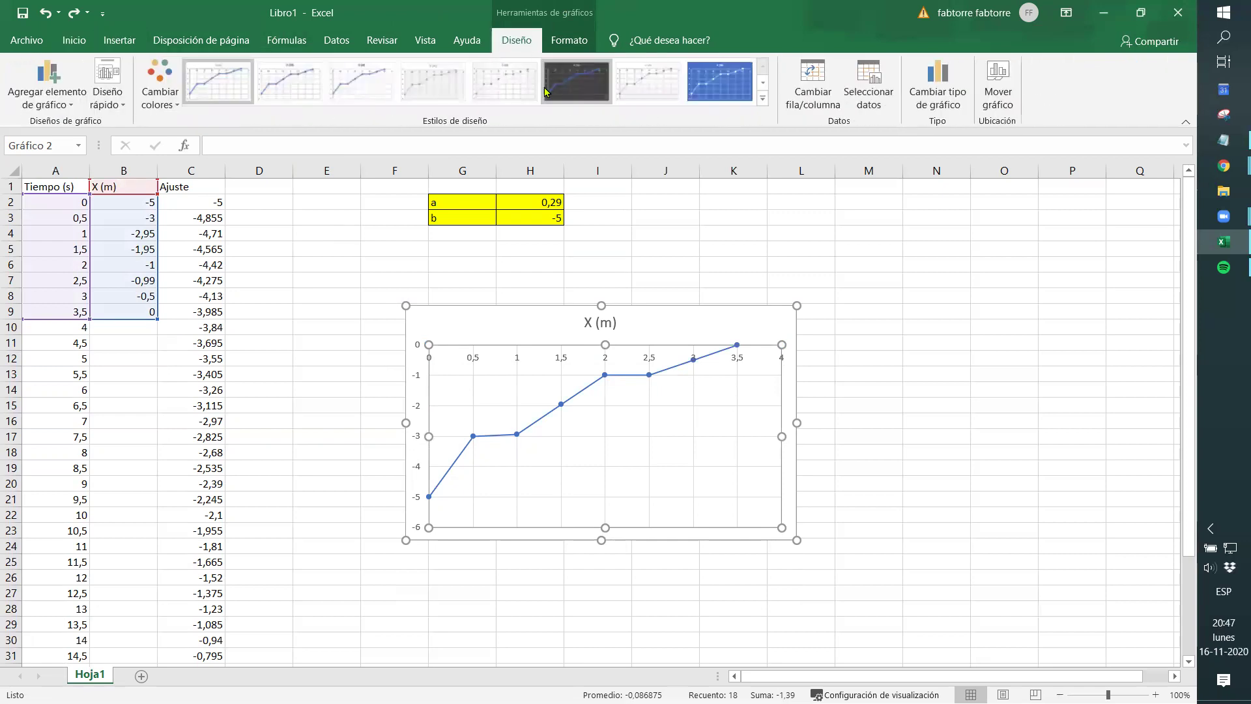
click(762, 99)
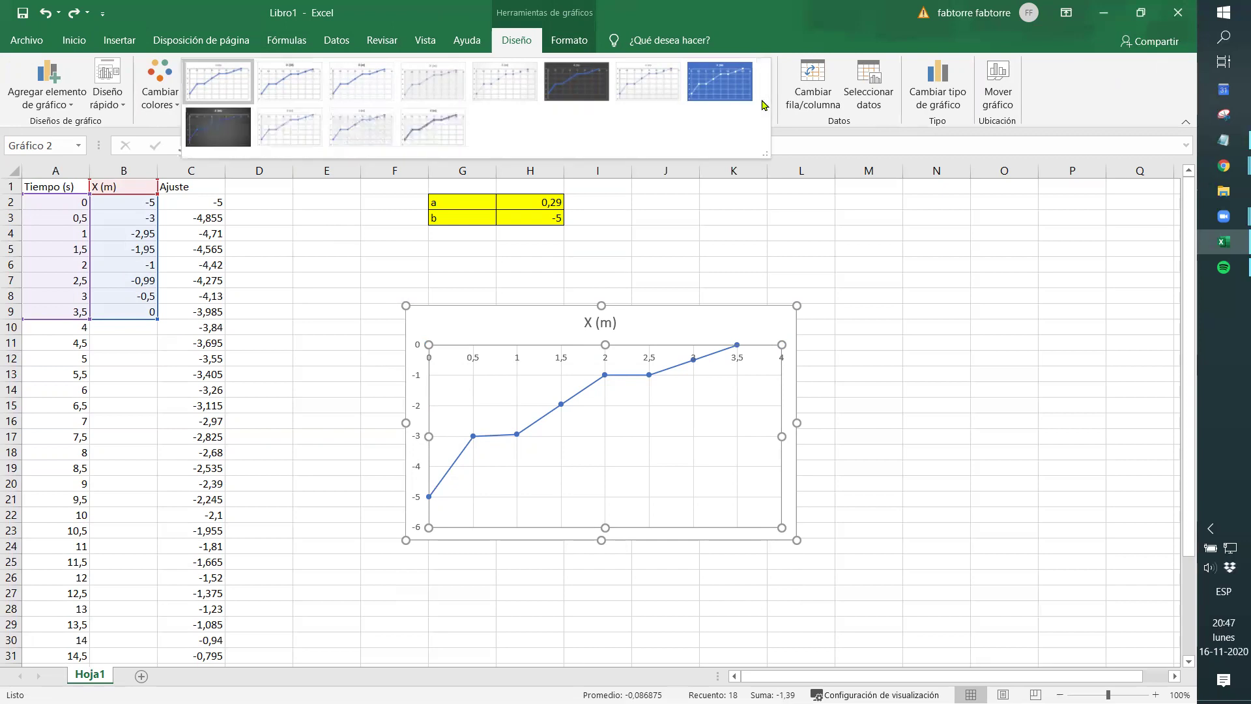
click(73, 106)
click(73, 106)
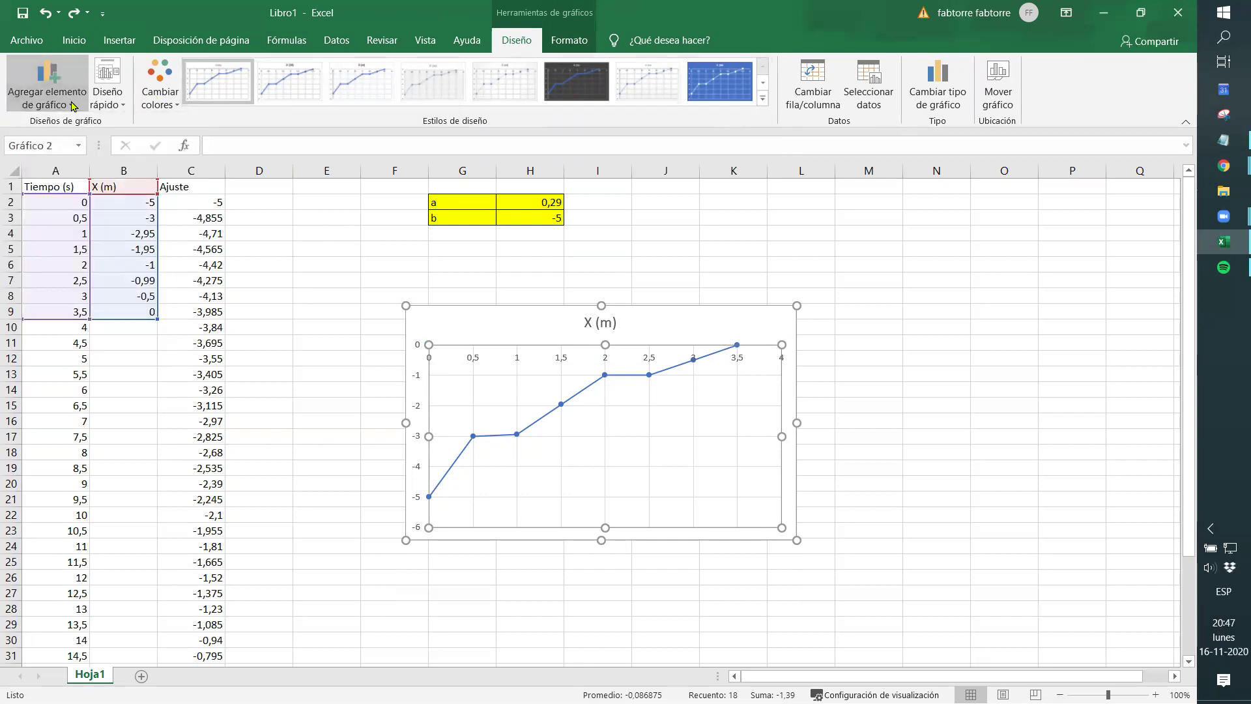
Step: Delete the scatter chart with lines and insert a markers-only scatter chart from the data in A1:B9
click(549, 415)
key(Delete)
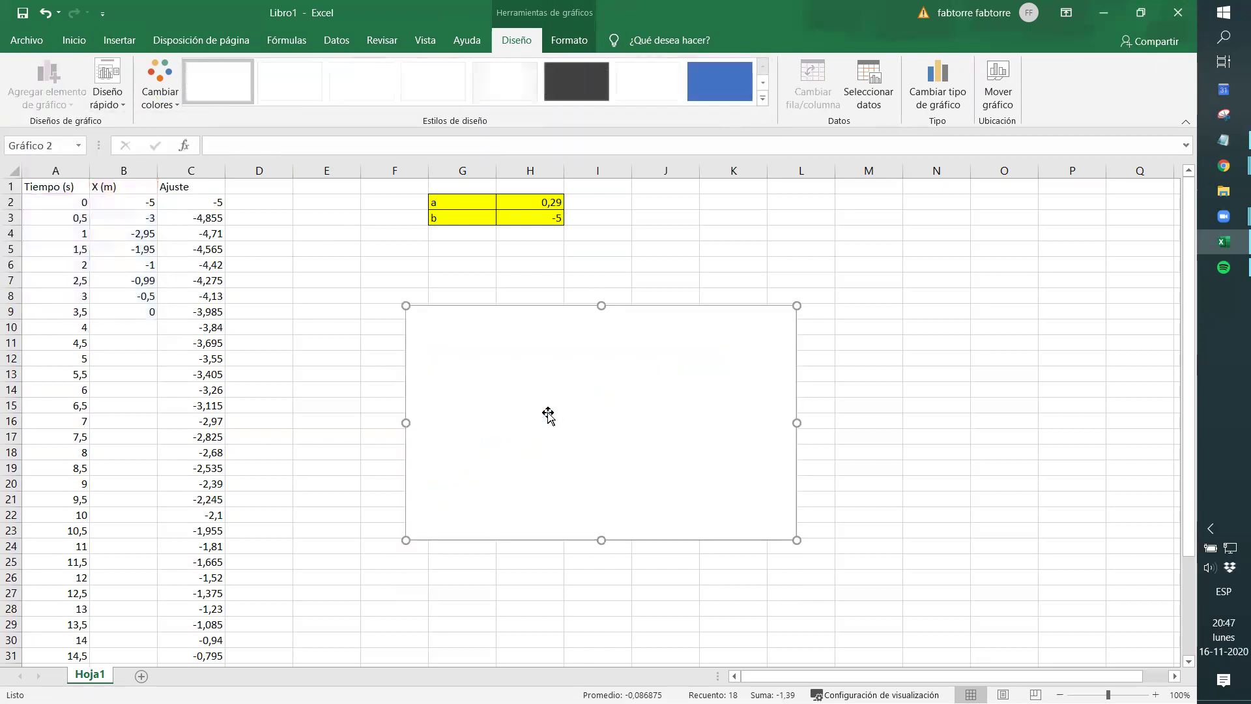
key(Delete)
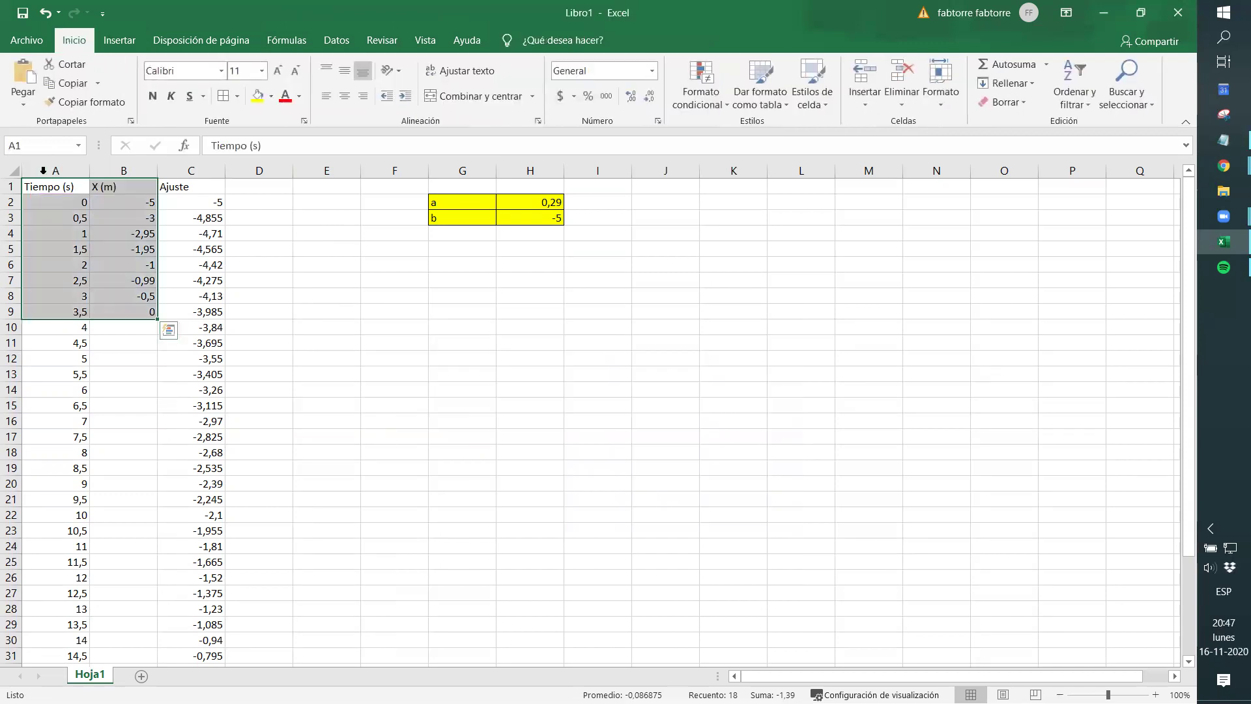
click(120, 40)
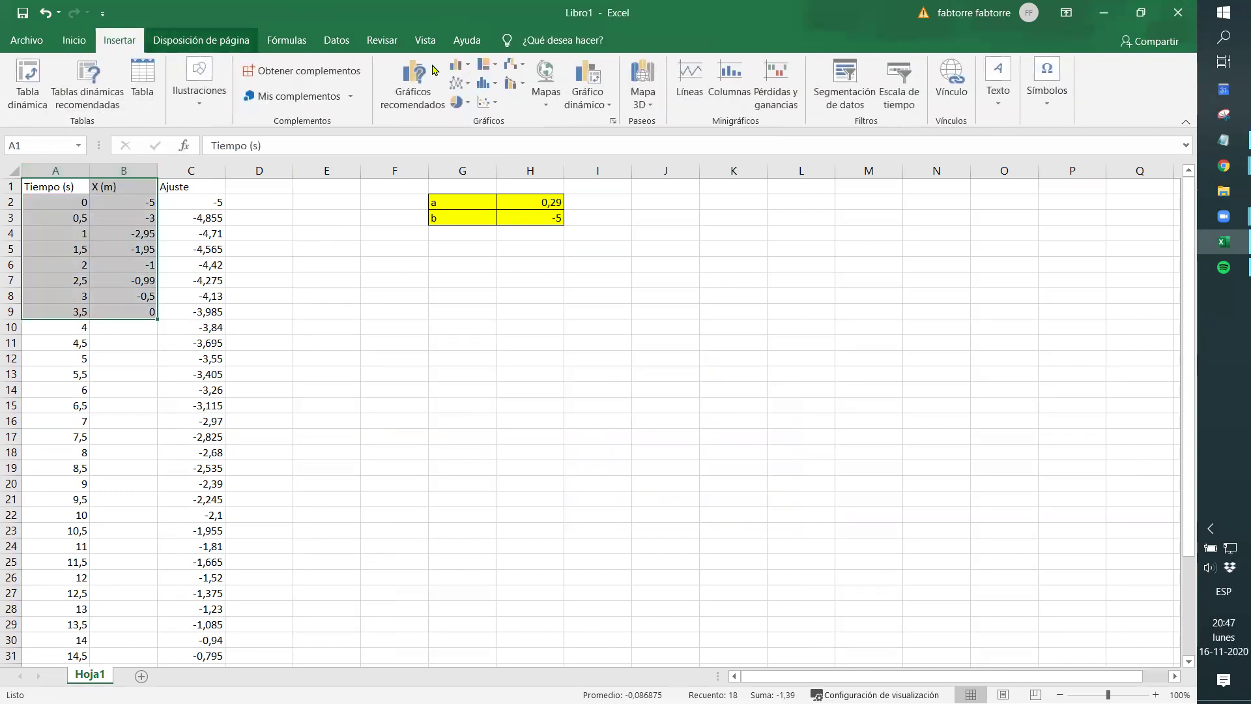
click(486, 102)
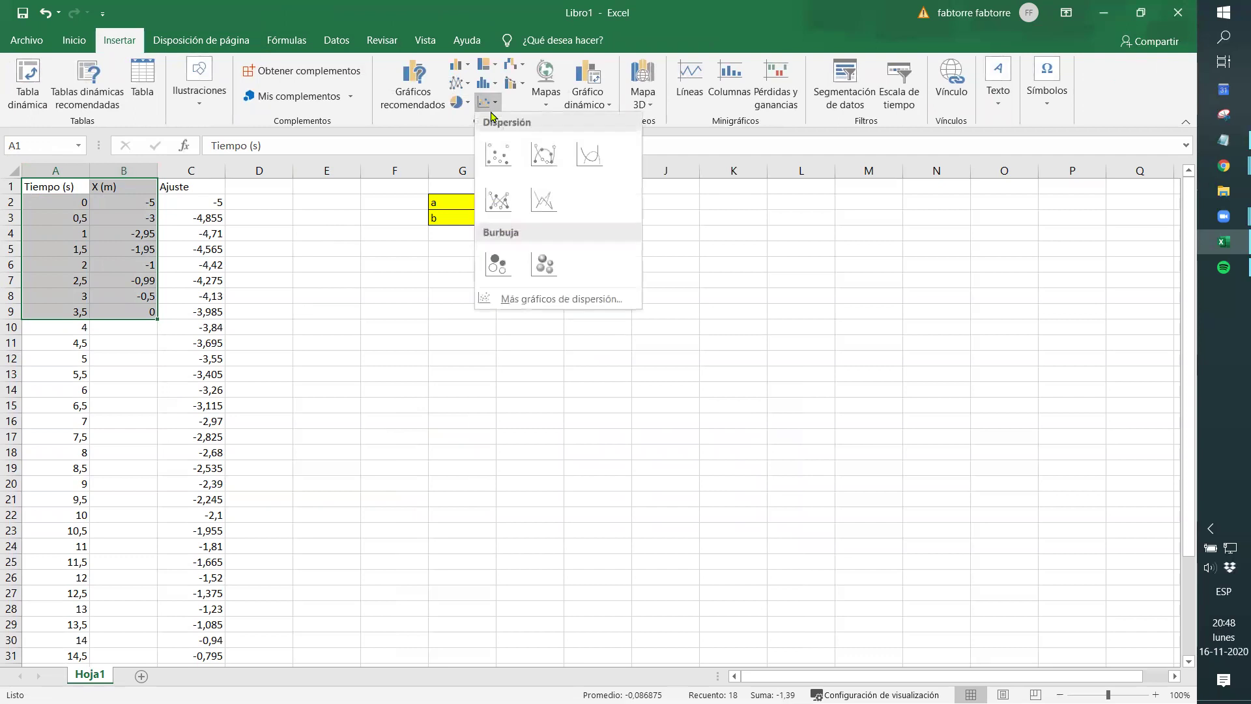
click(503, 159)
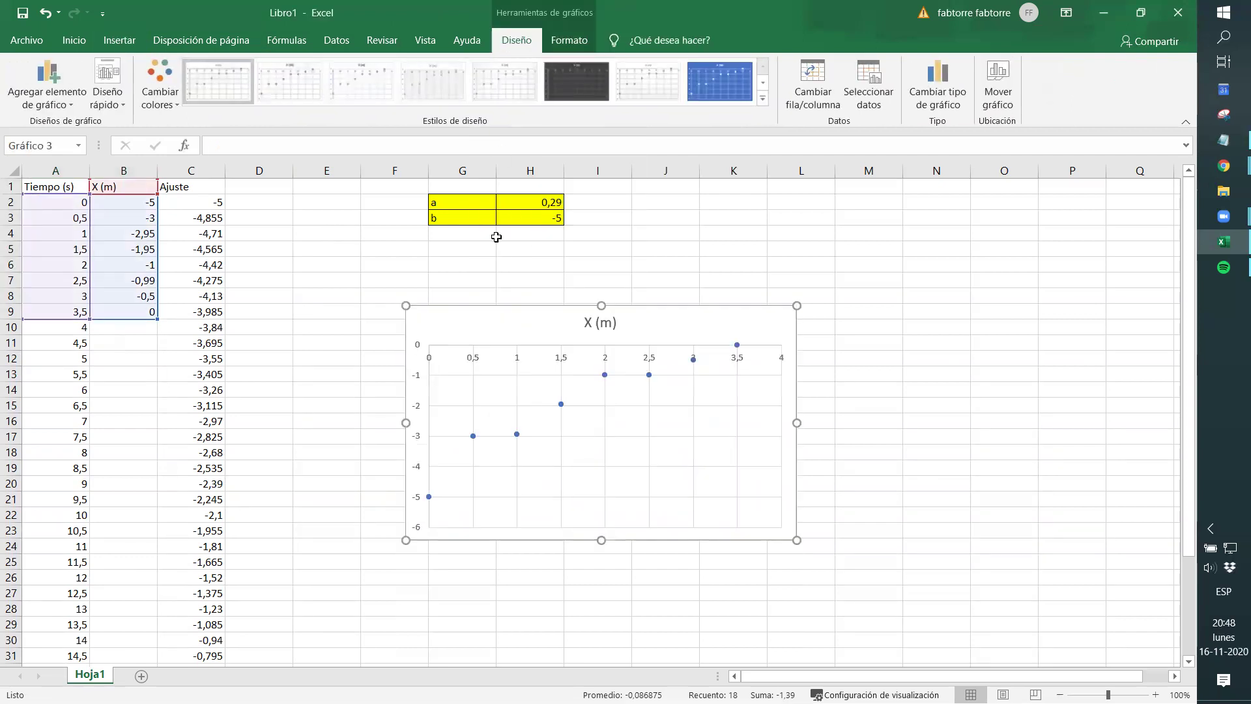
Step: Check the new scatter chart's source data range and series, and leave them without changes
right_click(477, 357)
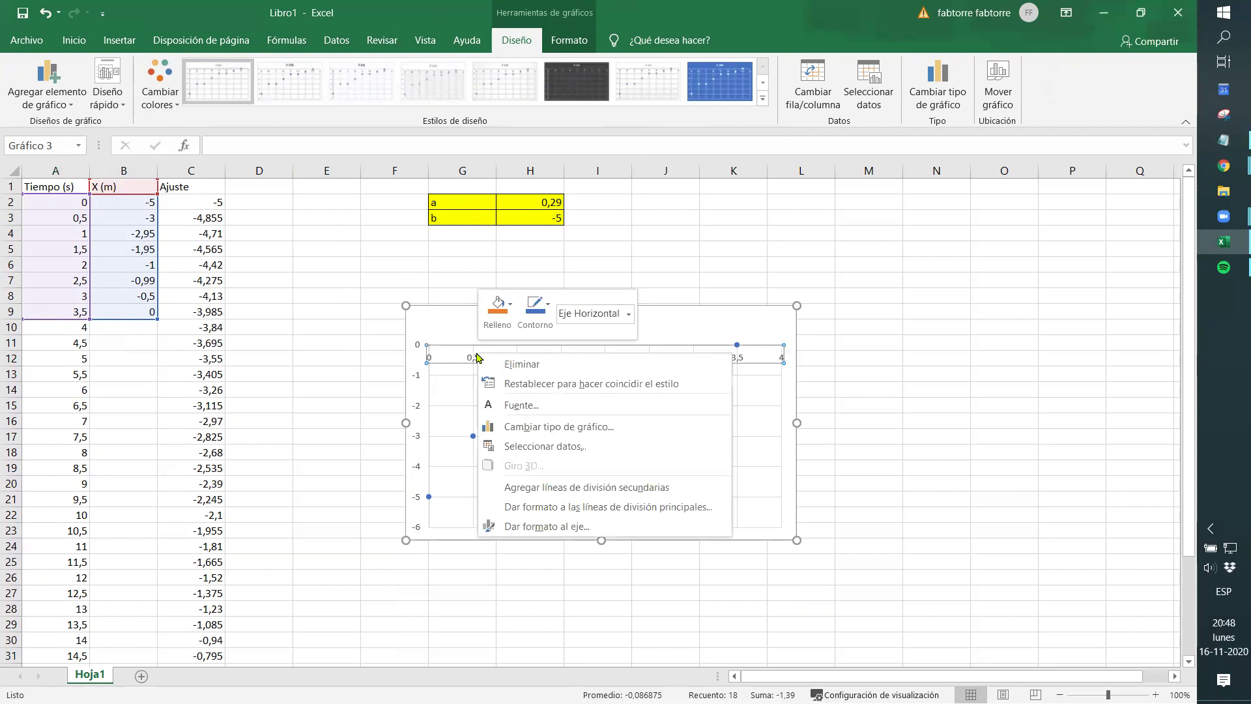
click(545, 447)
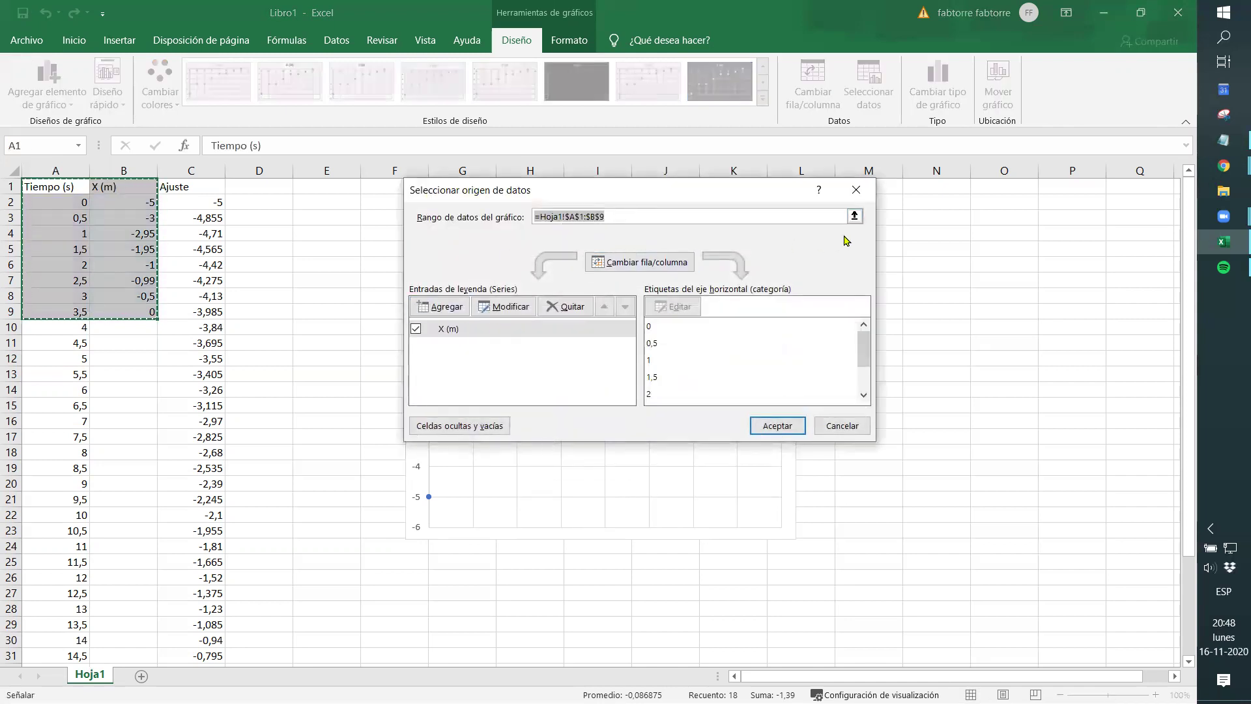
click(841, 427)
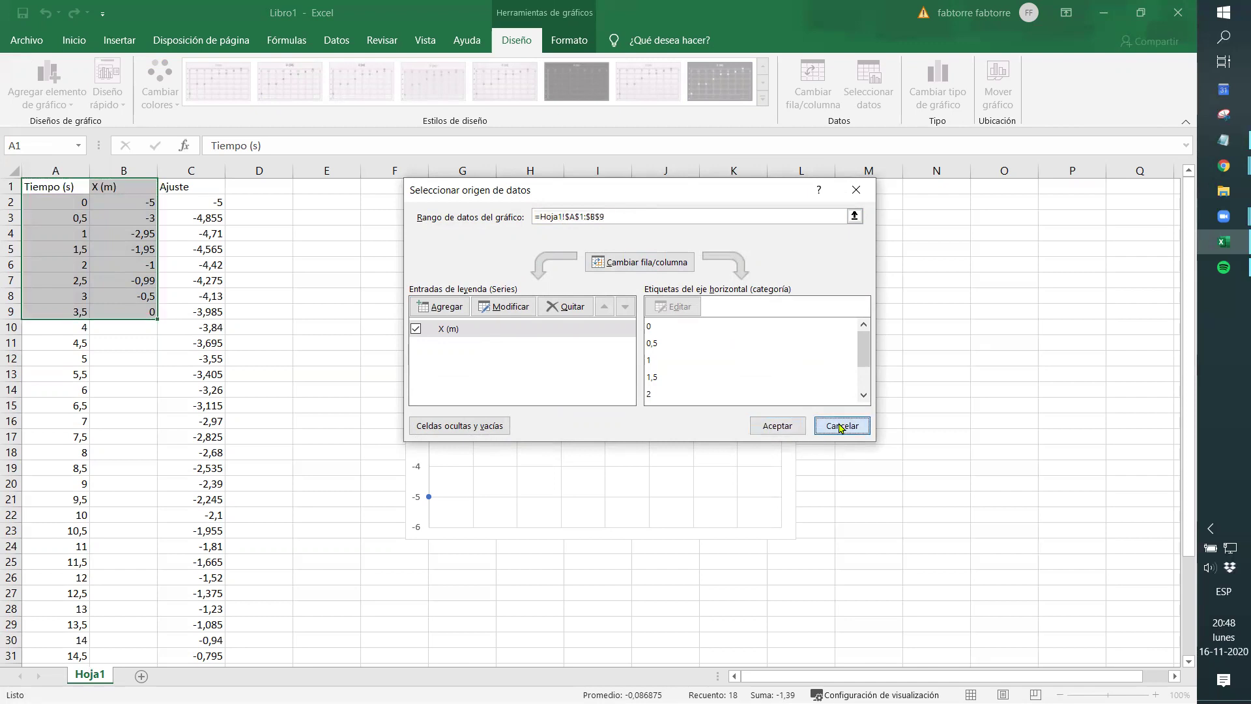
Step: Enlarge the scatter chart up to about row 7 and into column M, and add titles to both axes
click(598, 321)
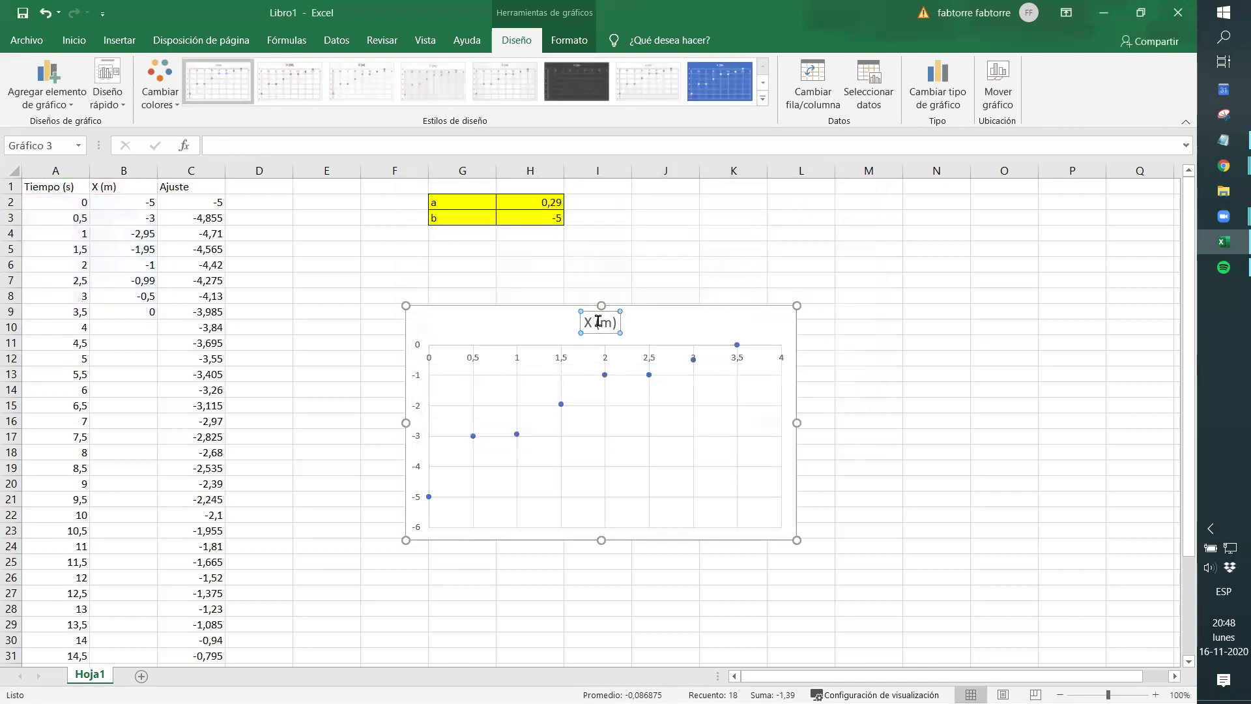
drag(796, 305, 887, 269)
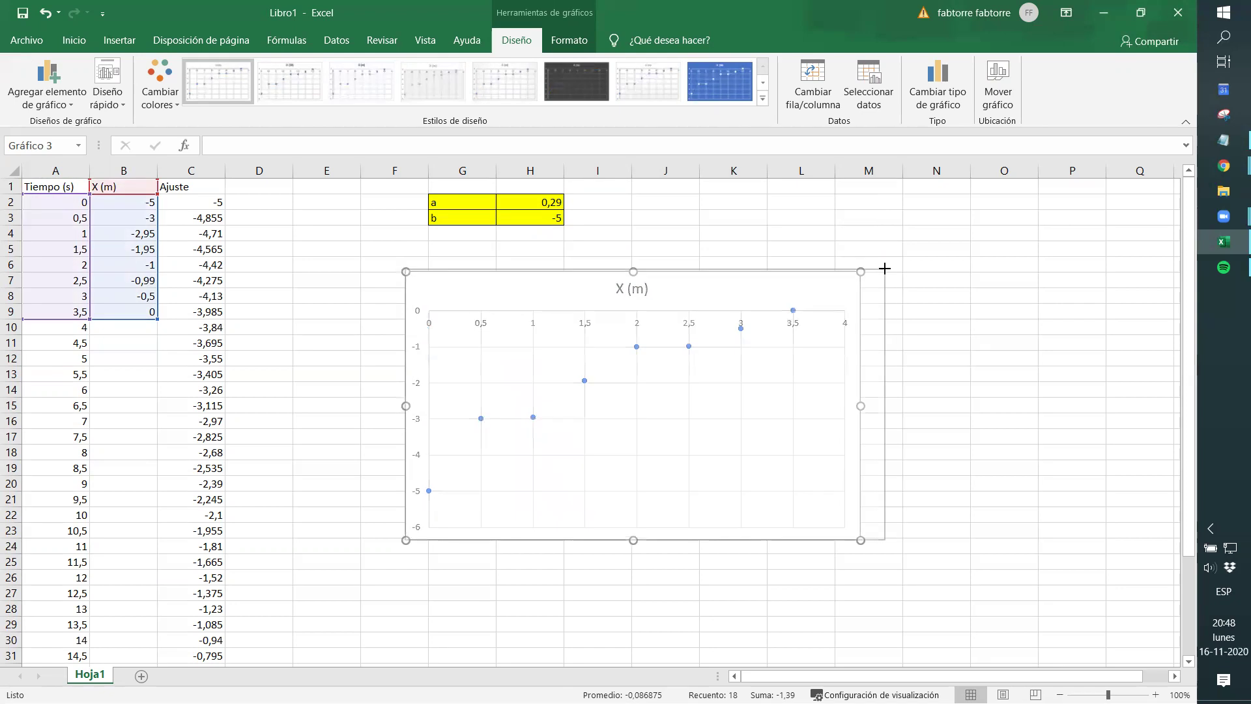
click(910, 313)
click(908, 281)
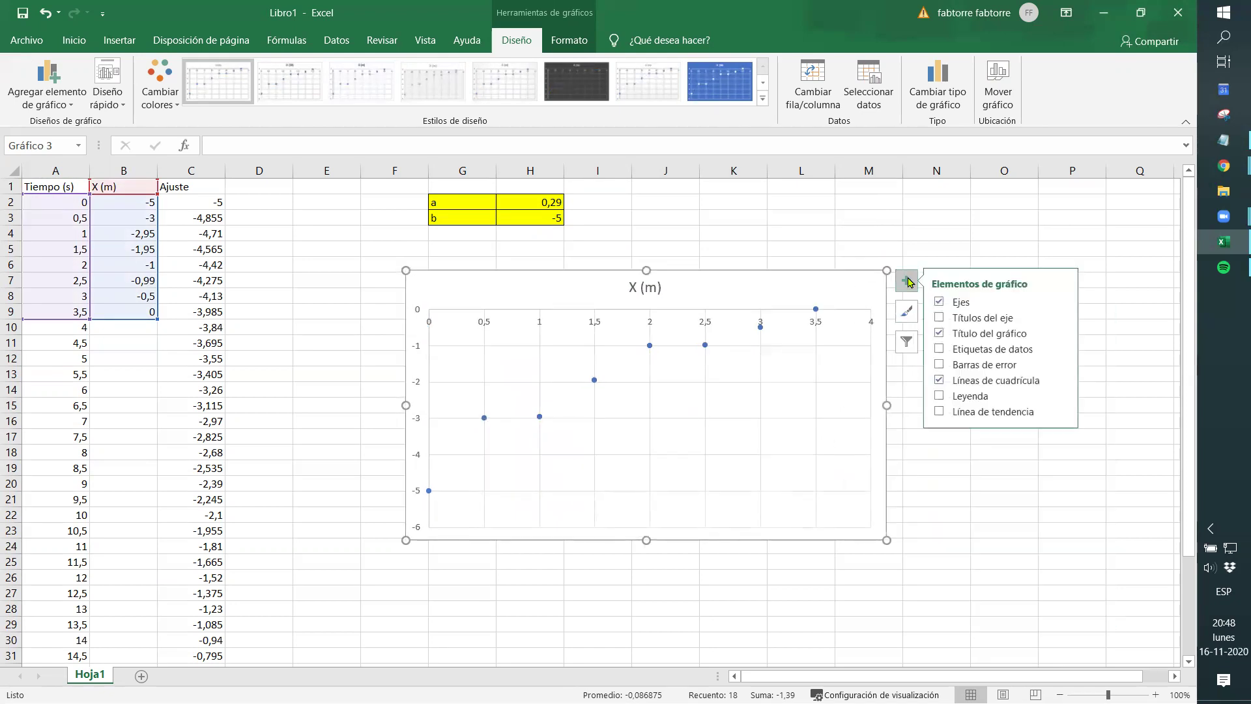
click(941, 318)
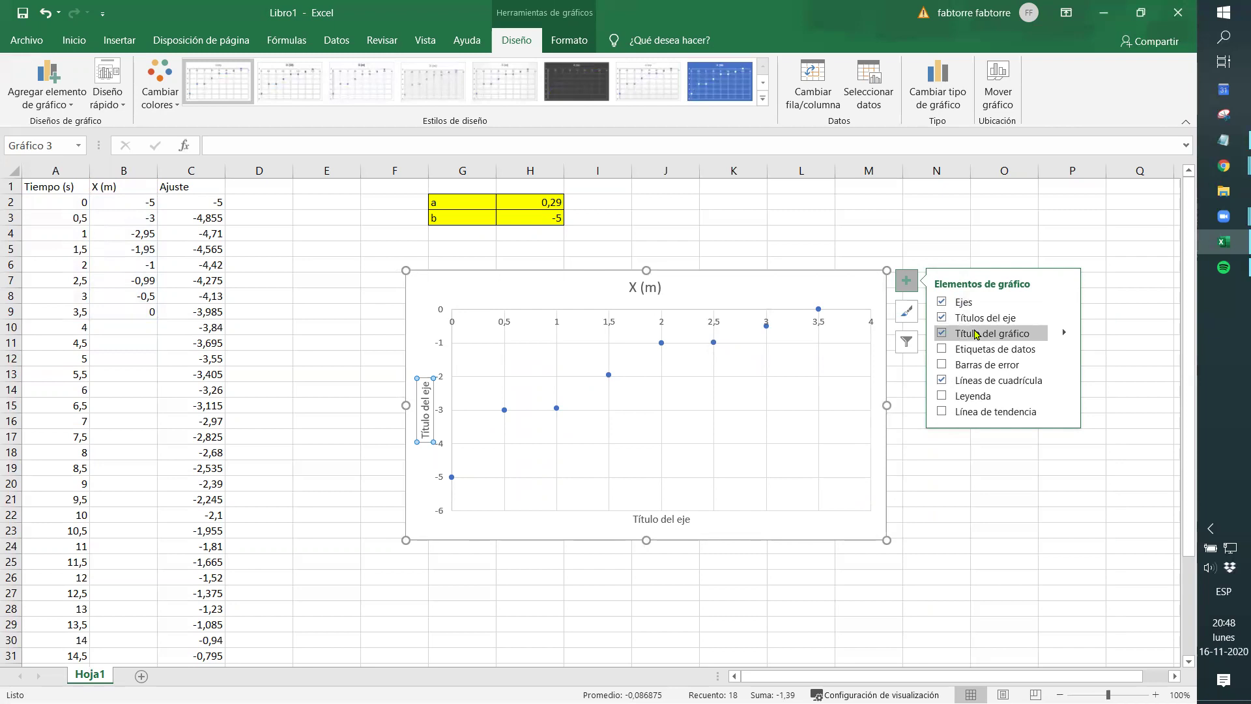
Step: Replace the horizontal axis title's placeholder text with "Posición (m)"
double_click(658, 519)
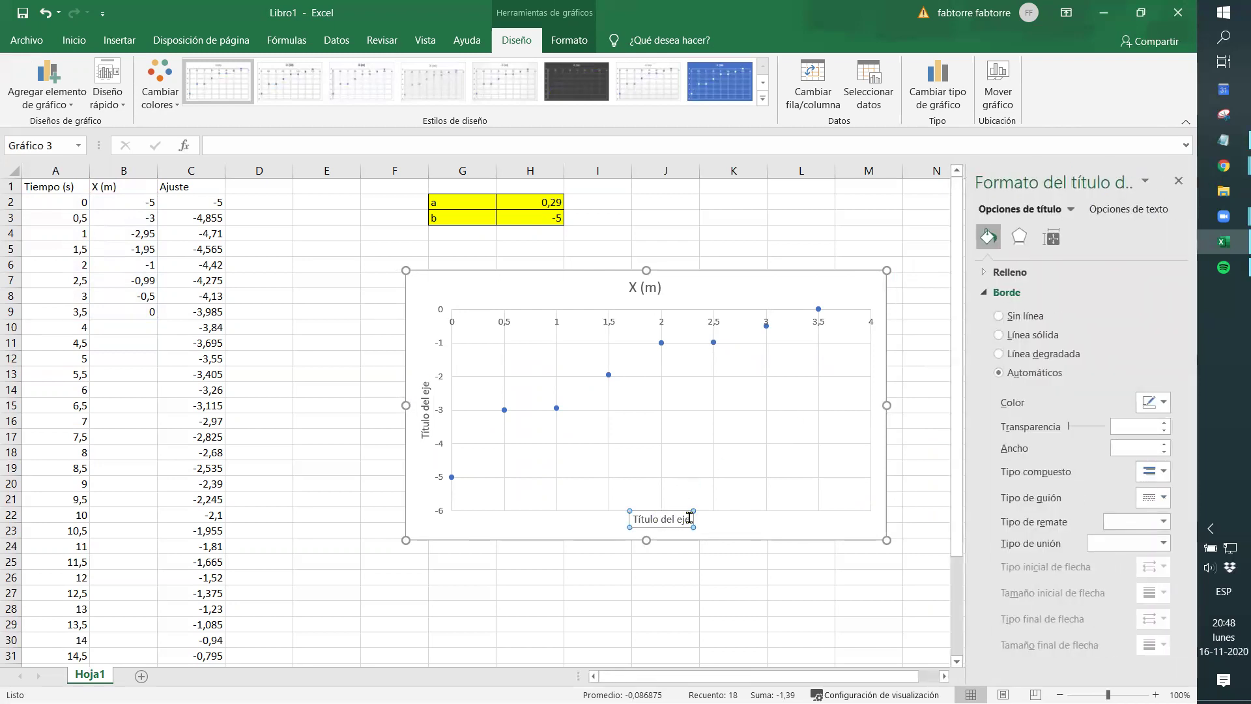
drag(689, 518, 644, 512)
key(BackSpace)
key(BackSpace)
key(BackSpace)
key(BackSpace)
key(BackSpace)
key(BackSpace)
key(BackSpace)
key(BackSpace)
text(Posición (m))
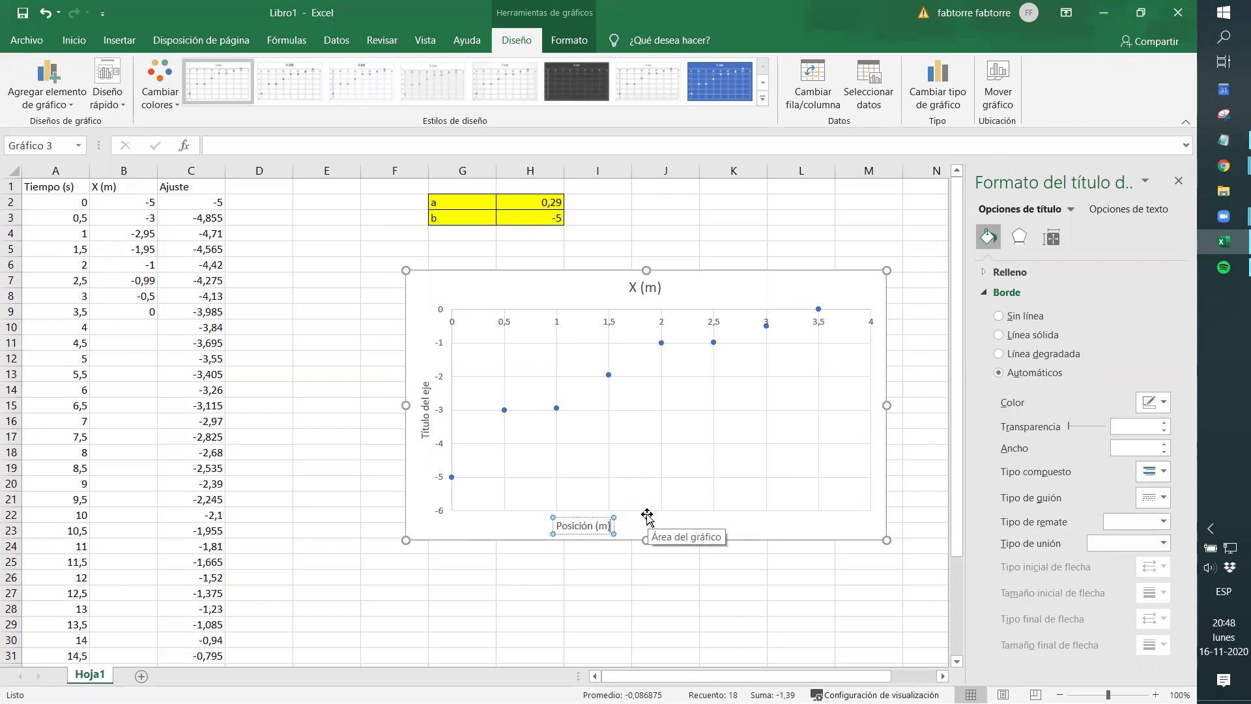
Step: Replace the vertical axis title's placeholder text with "Posición (m)"
click(425, 408)
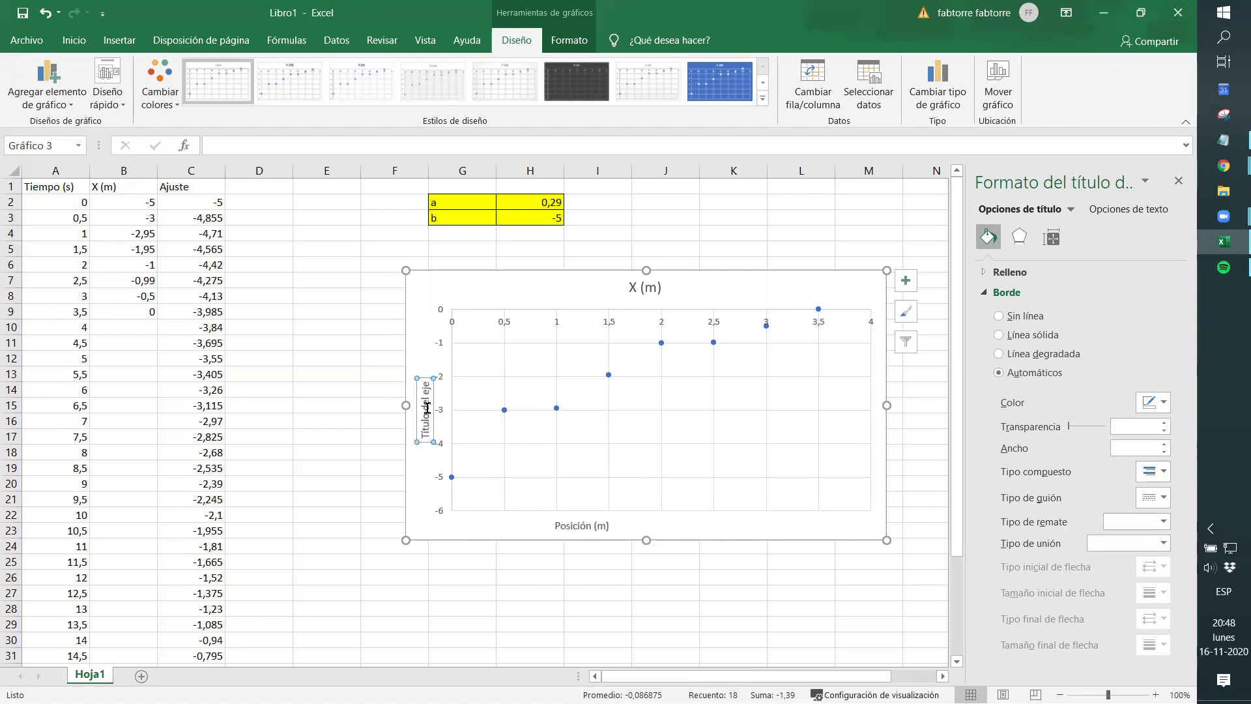
double_click(428, 408)
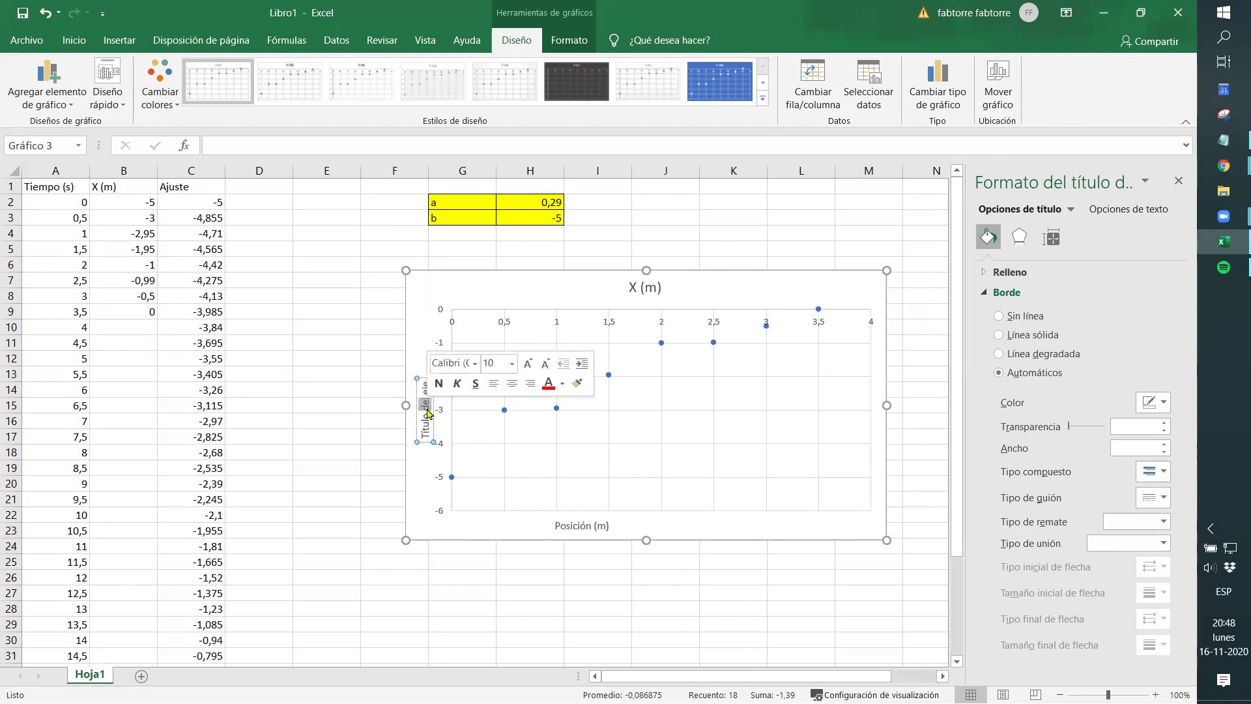
click(427, 409)
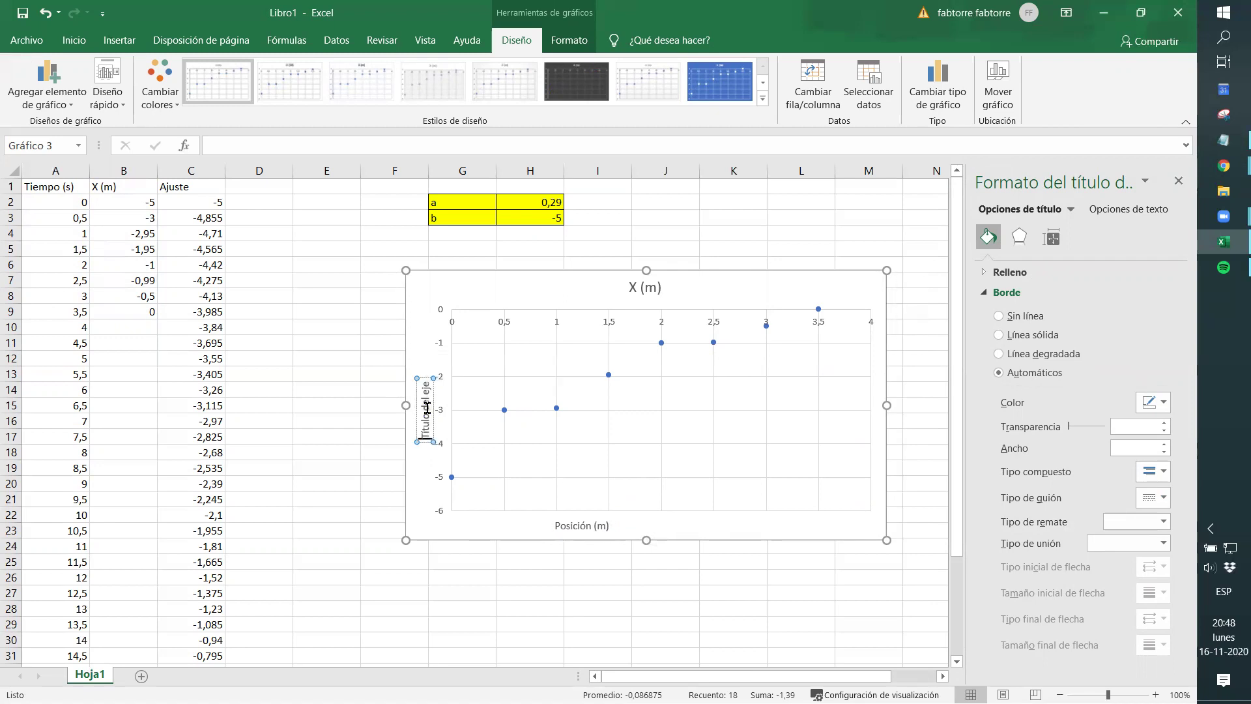
triple_click(427, 409)
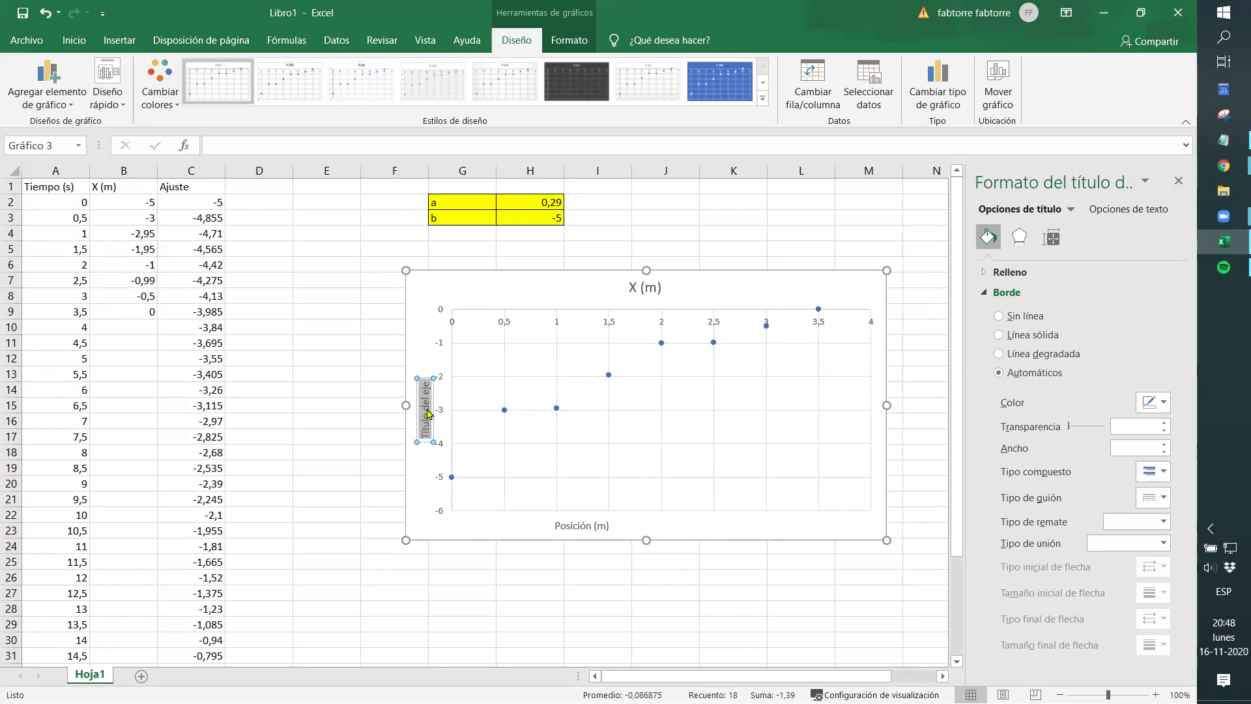
text(Posici´nonb)
key(BackSpace)
key(BackSpace)
key(BackSpace)
key(BackSpace)
key(BackSpace)
key(BackSpace)
key(BackSpace)
key(BackSpace)
key(BackSpace)
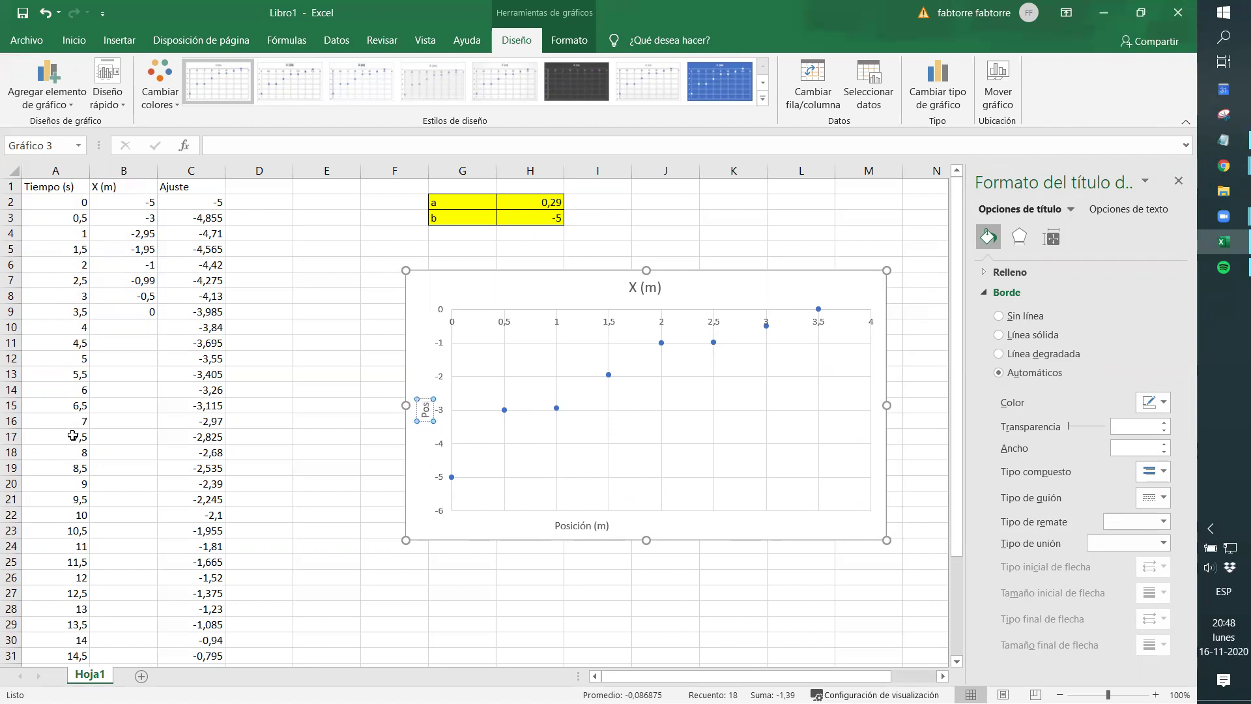
text(ición (m)
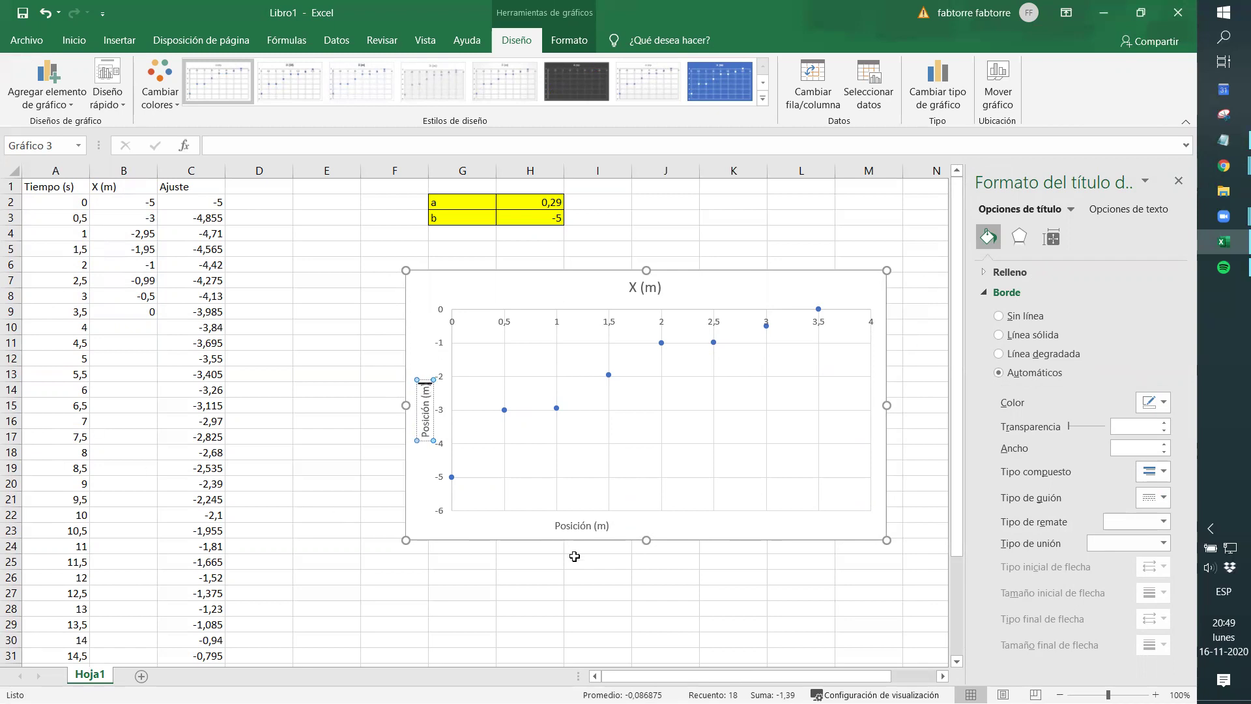
Step: Replace the horizontal axis title with "Tiempo (s)" and move it to the centre below the plot
click(594, 527)
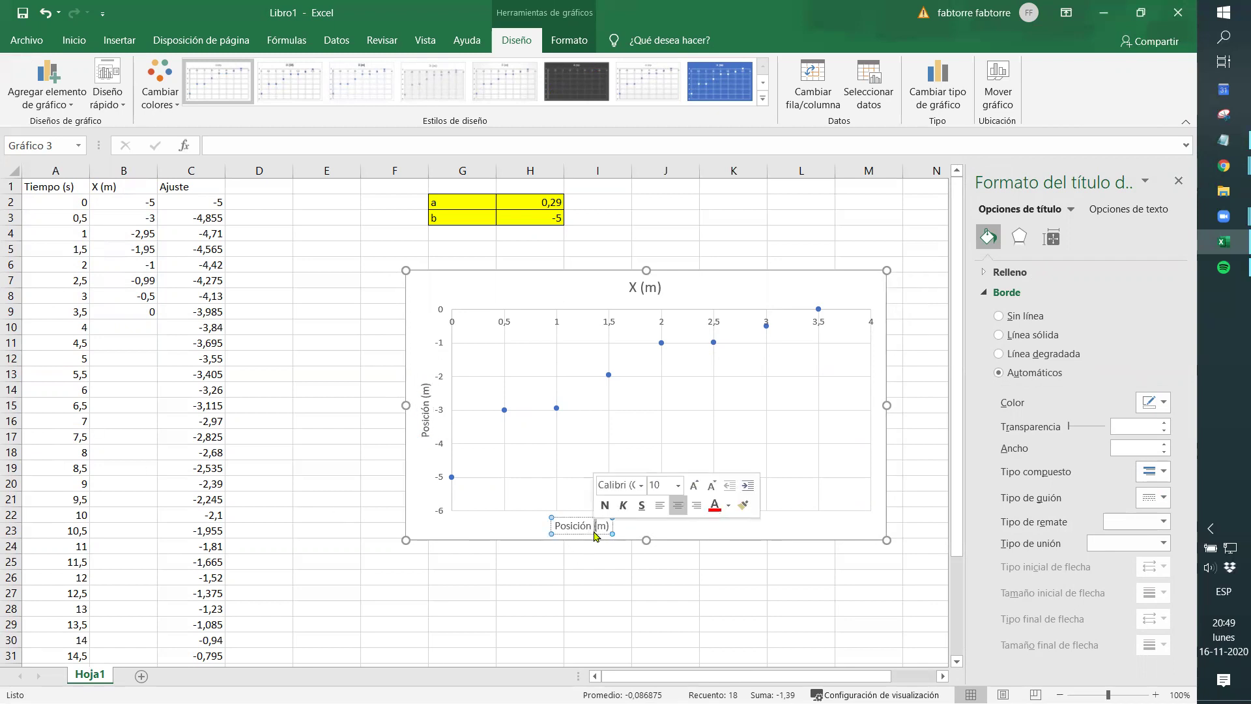
key(ctrl+a)
text(Tiem)
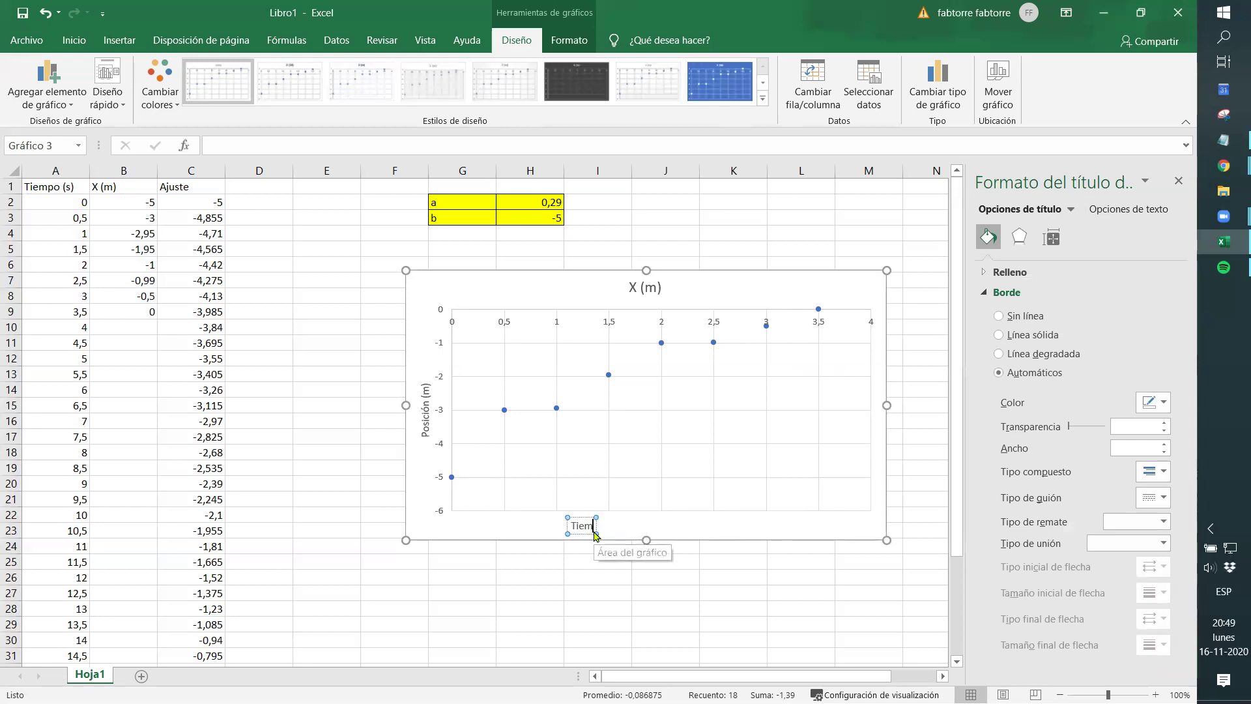
text(po (s))
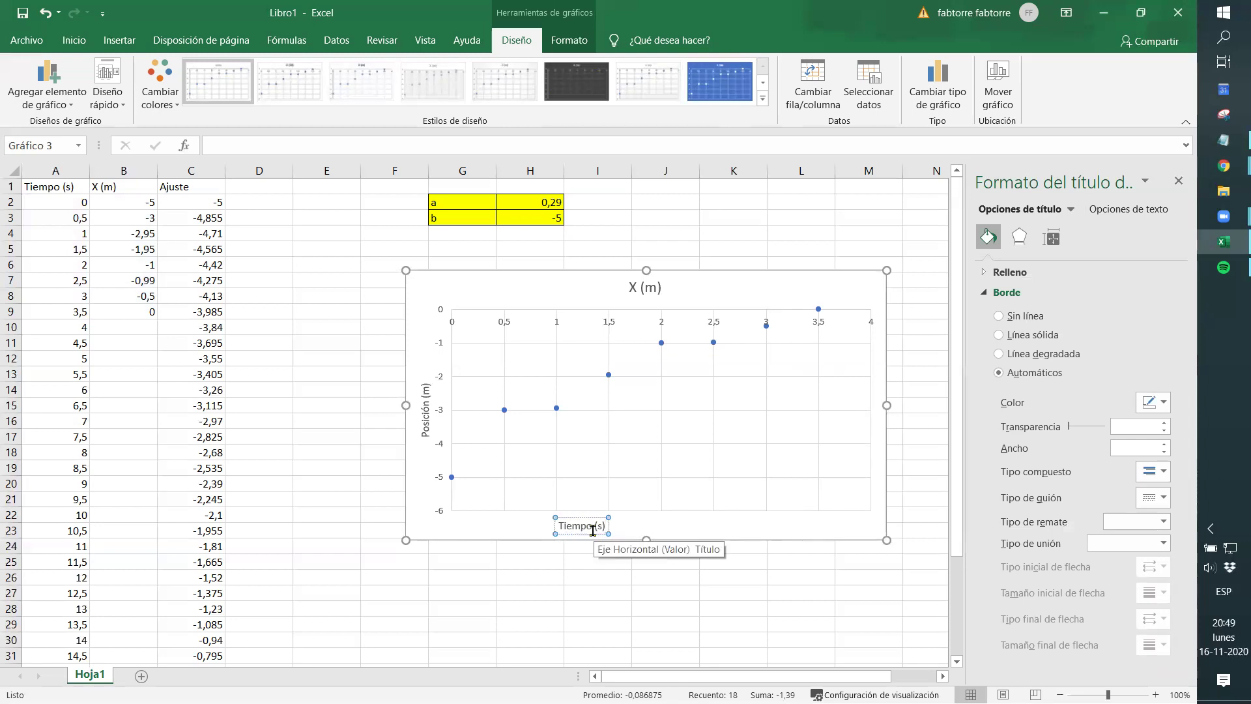
click(626, 533)
click(594, 525)
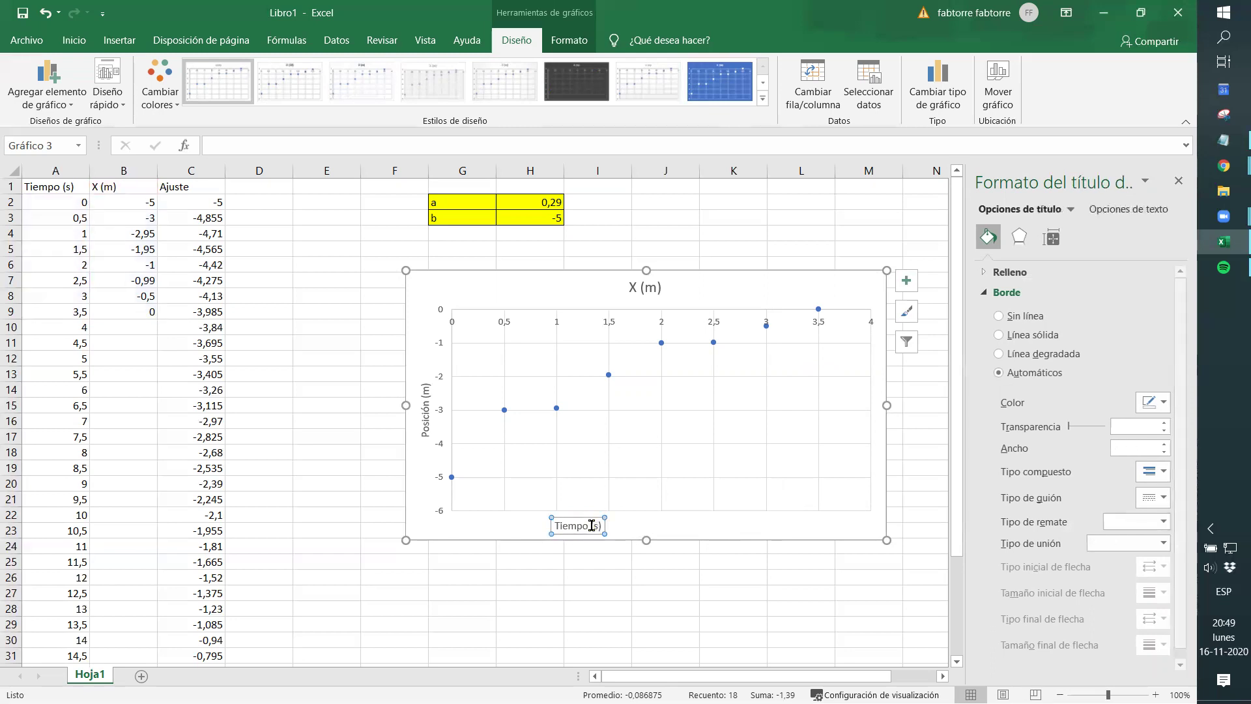
drag(630, 507, 654, 512)
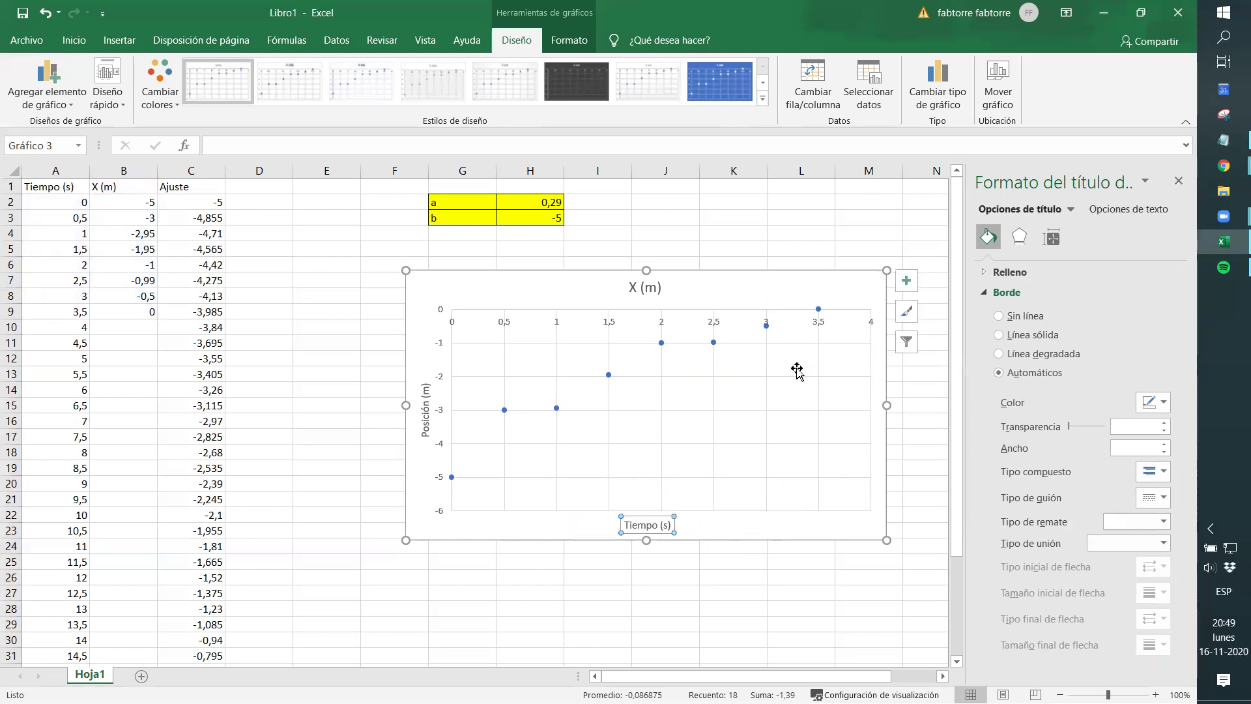
Step: Increase the font size of the horizontal and vertical axis titles to 14
click(69, 45)
click(277, 71)
click(277, 72)
click(277, 71)
click(425, 407)
click(278, 71)
click(278, 71)
click(278, 71)
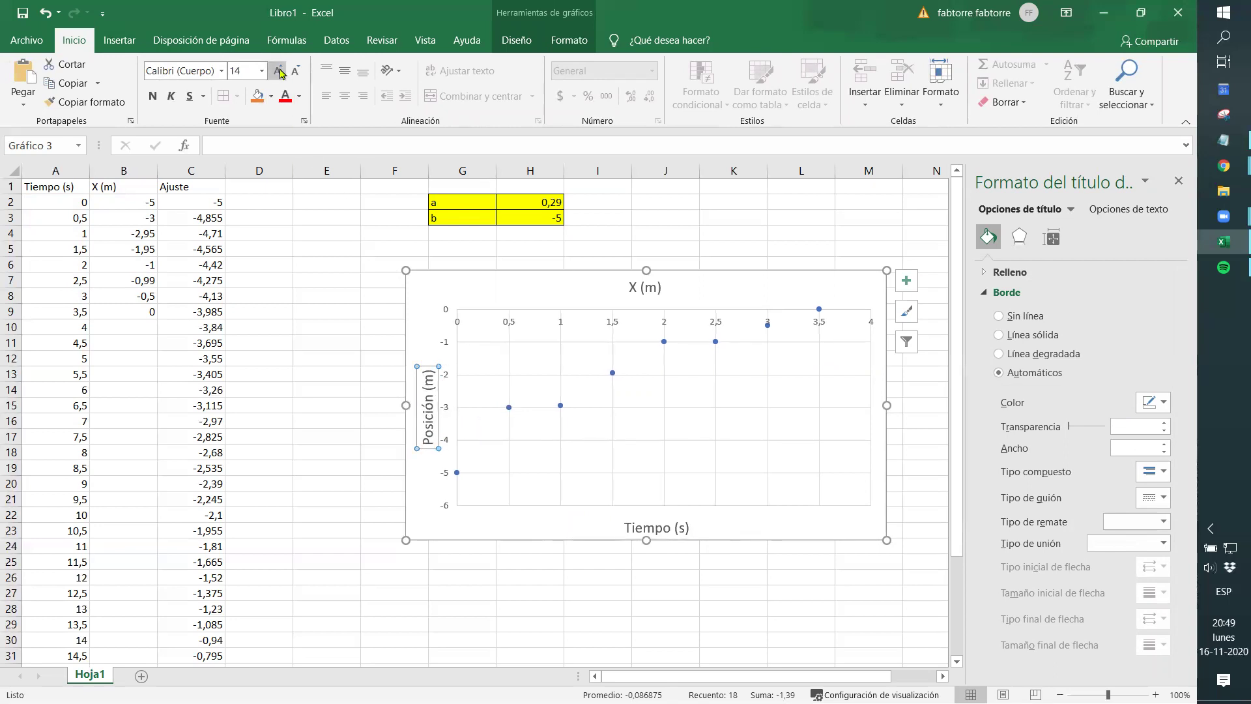
Step: Change the chart title to "Posición en Función del Tiempo"
click(638, 289)
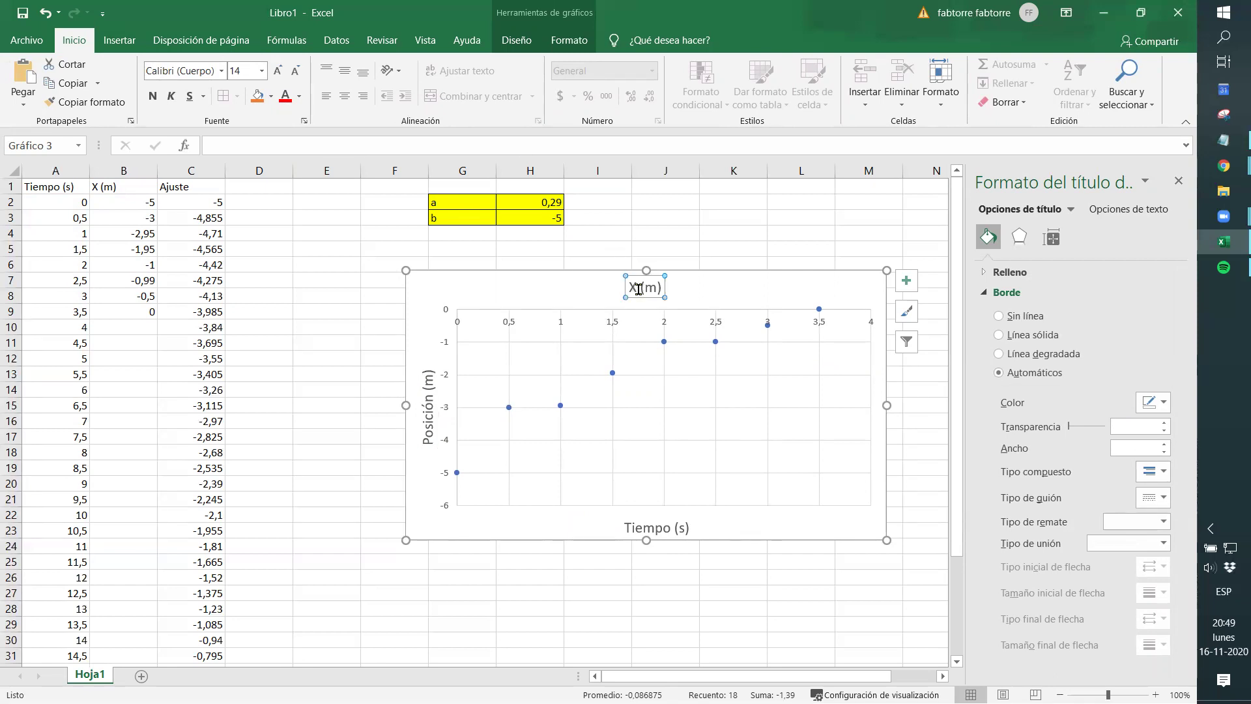
double_click(638, 289)
text(Posición en Función del Tie)
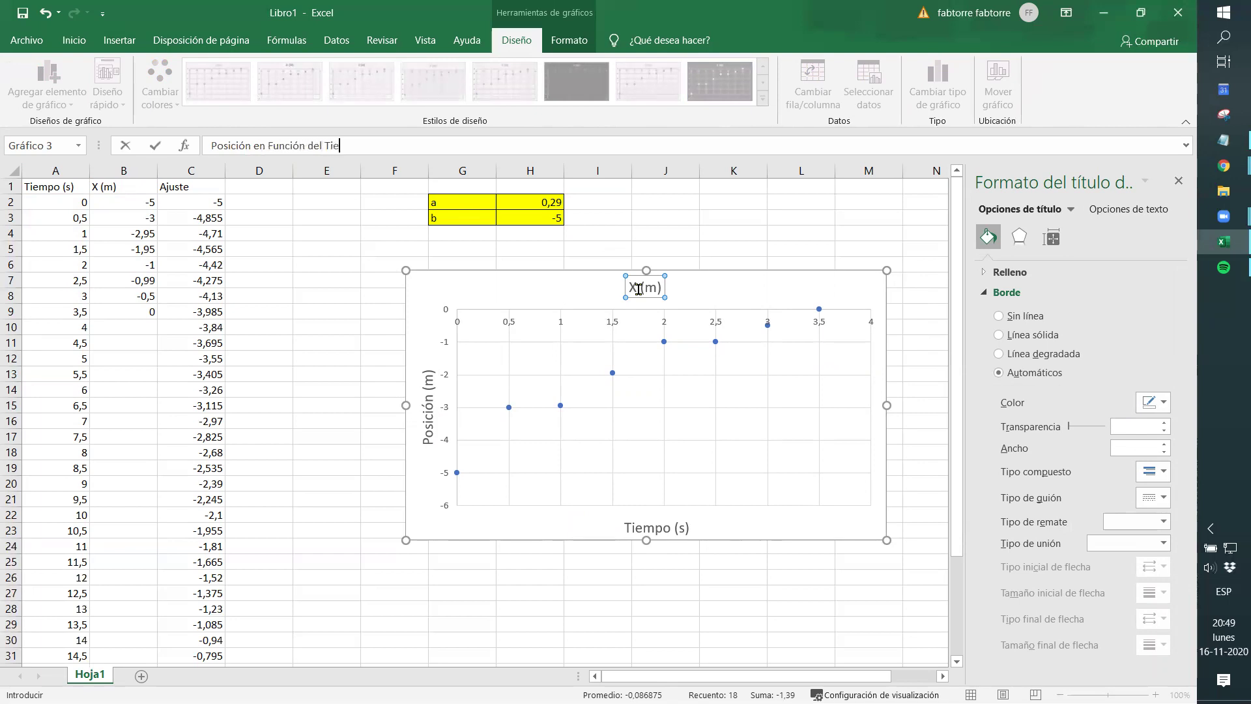
key(Return)
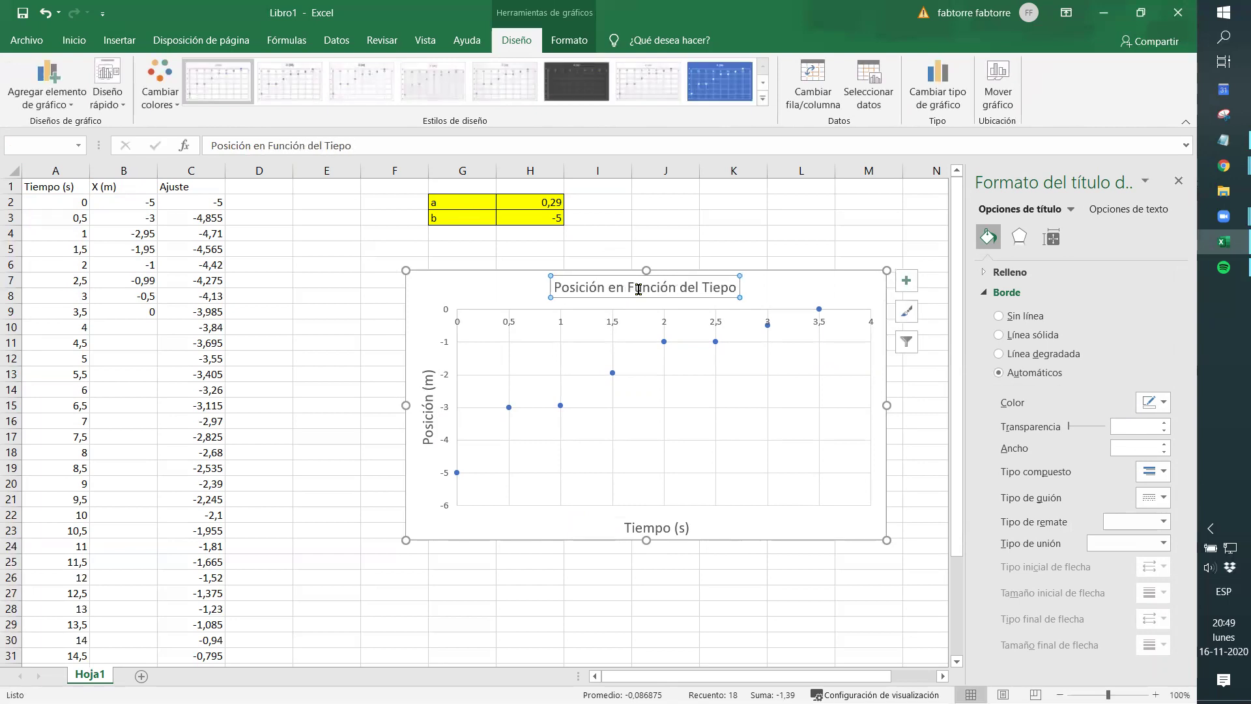
click(809, 247)
click(721, 287)
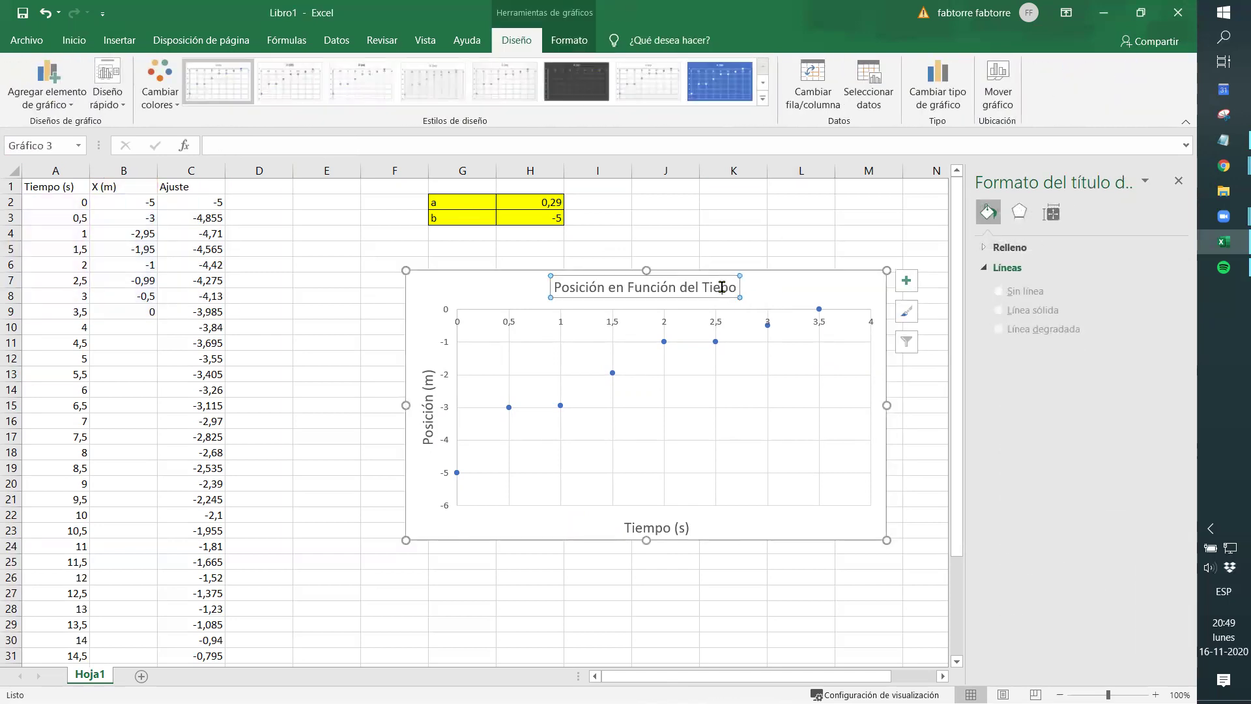
click(721, 288)
text(m)
click(772, 253)
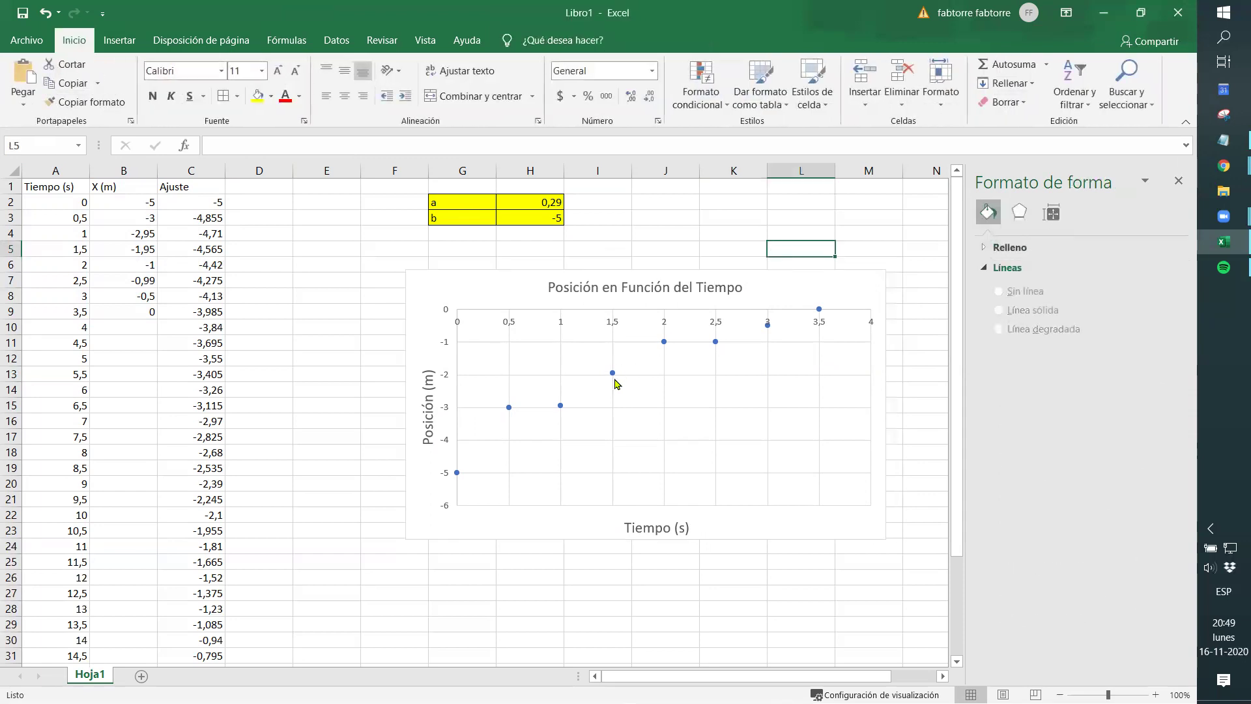
Step: Add a linear trendline to the X (m) series with its equation and R² value displayed on the chart
right_click(558, 406)
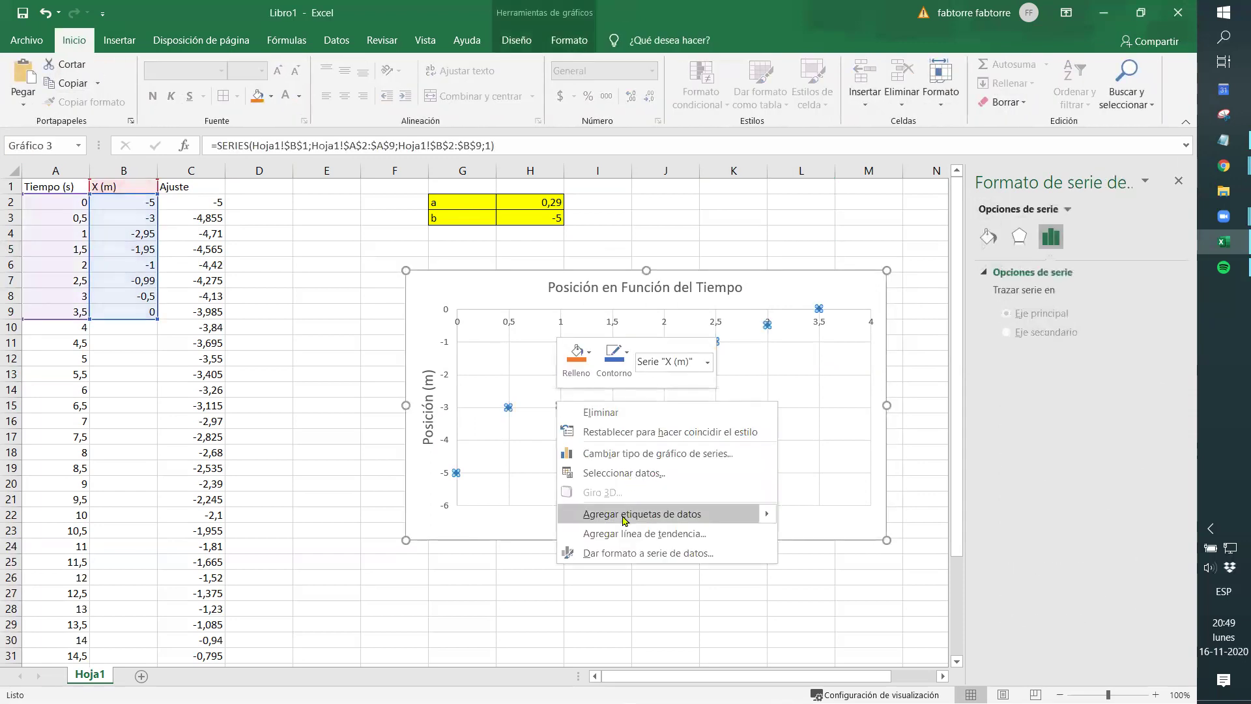
click(644, 533)
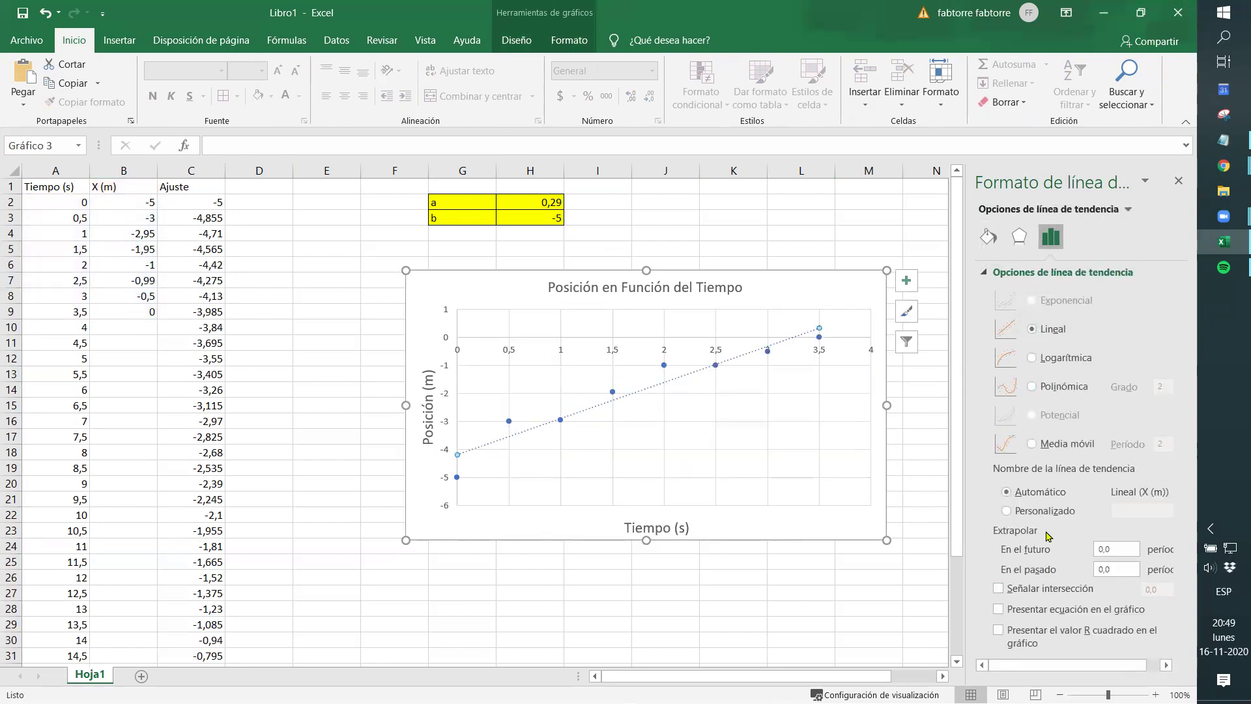
click(998, 610)
click(998, 630)
Step: Move the trendline equation label into the empty lower-right area of the plot and enlarge its text to size 16
drag(770, 319, 799, 460)
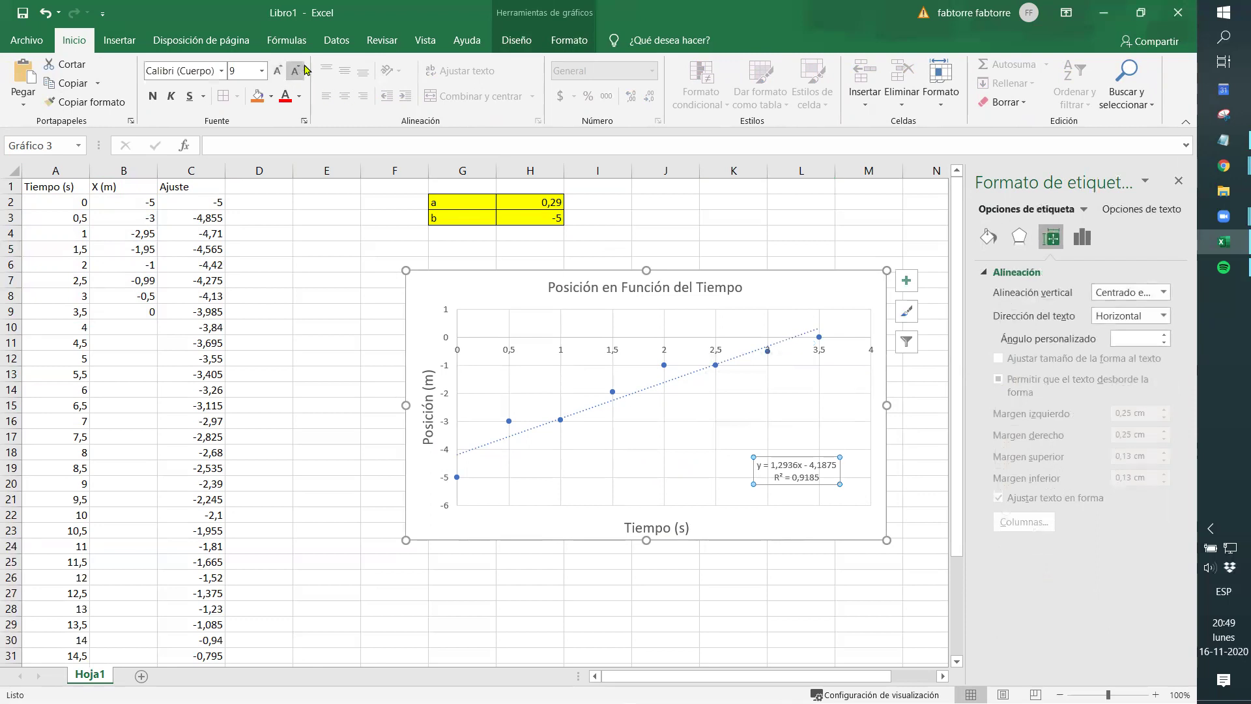
click(279, 71)
click(279, 71)
click(280, 72)
click(280, 73)
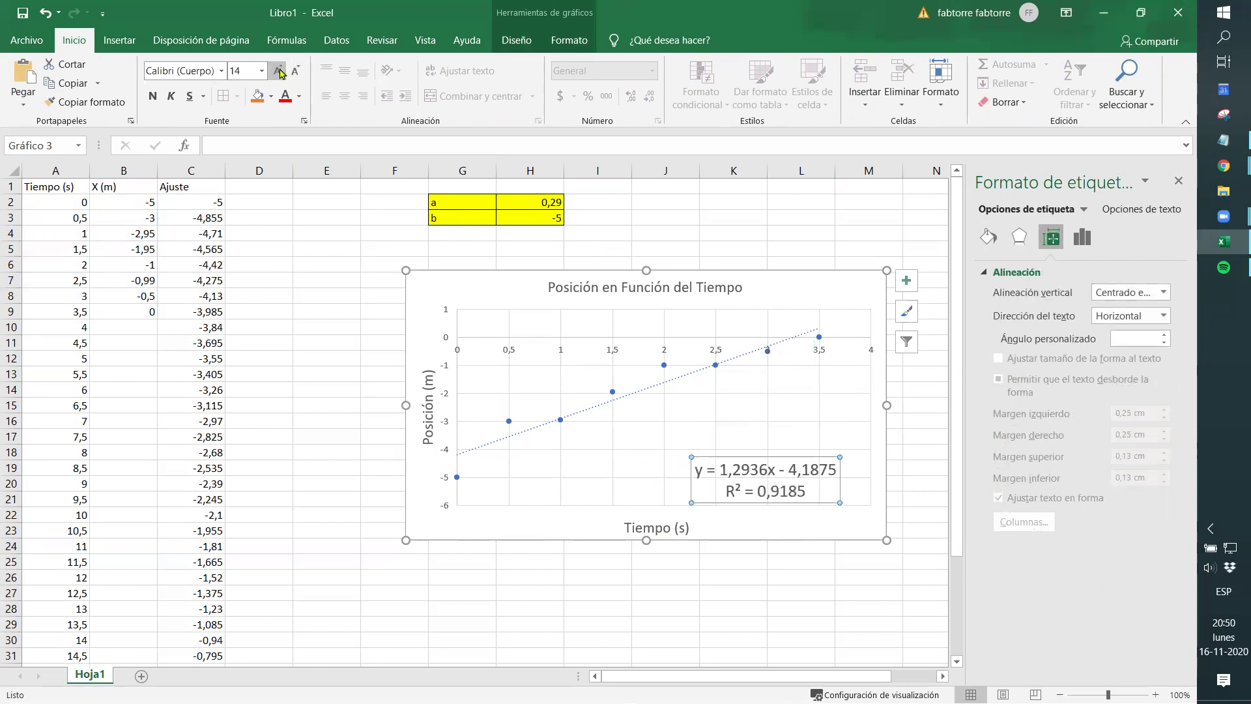
click(352, 251)
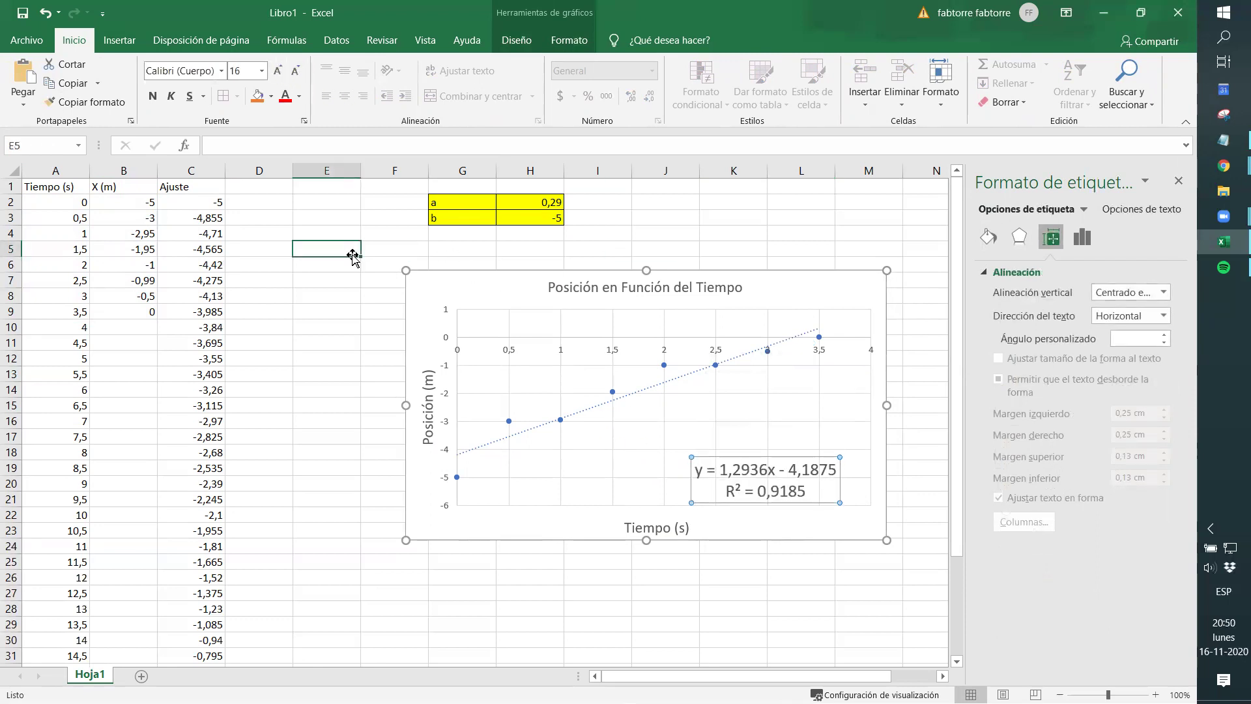
click(424, 279)
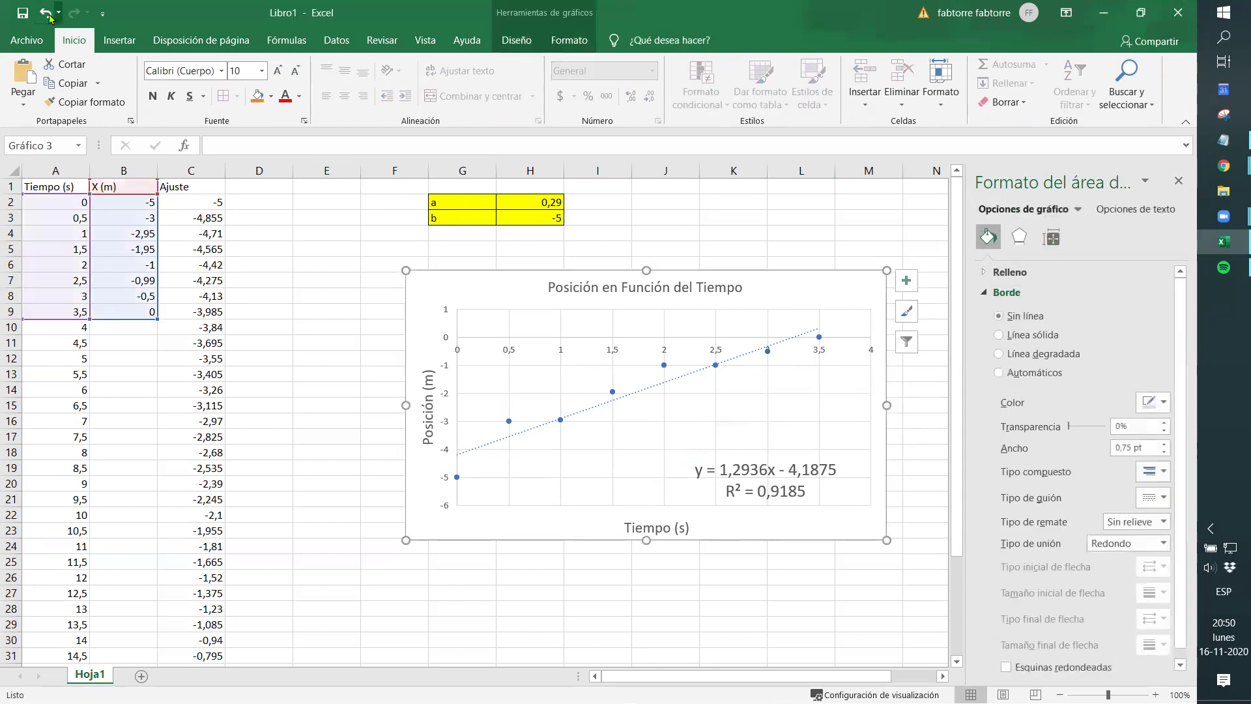
click(18, 40)
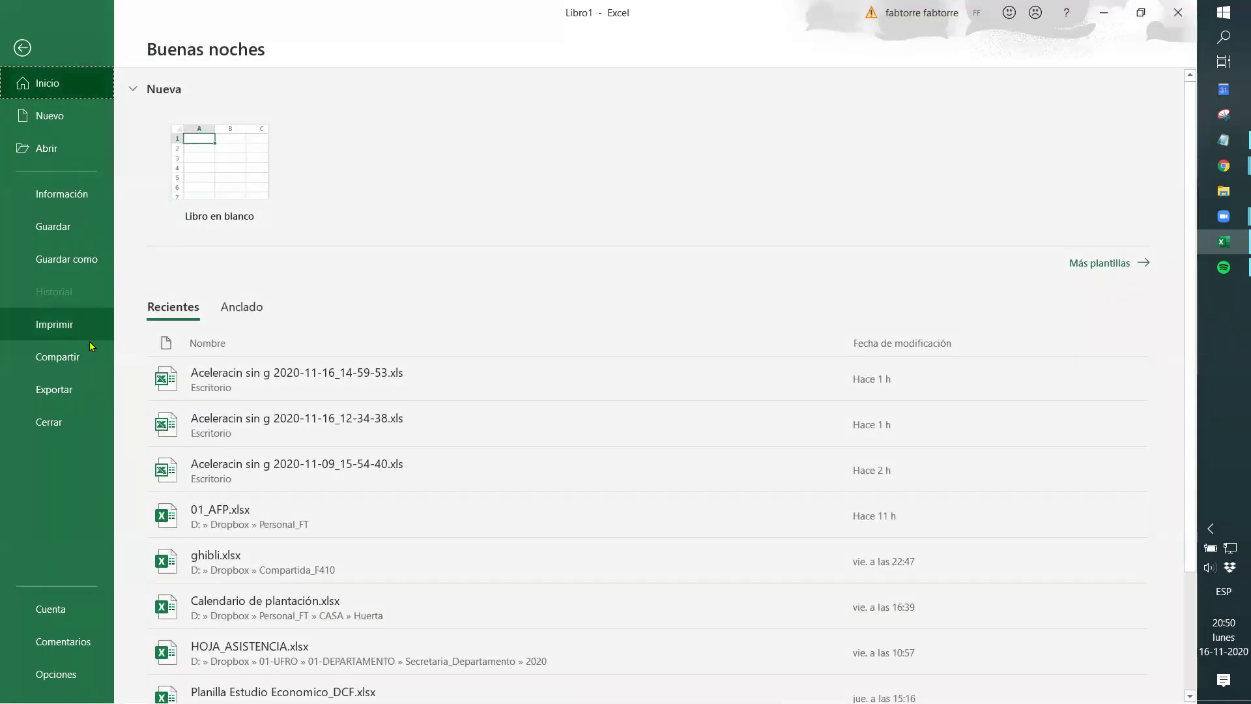
click(76, 397)
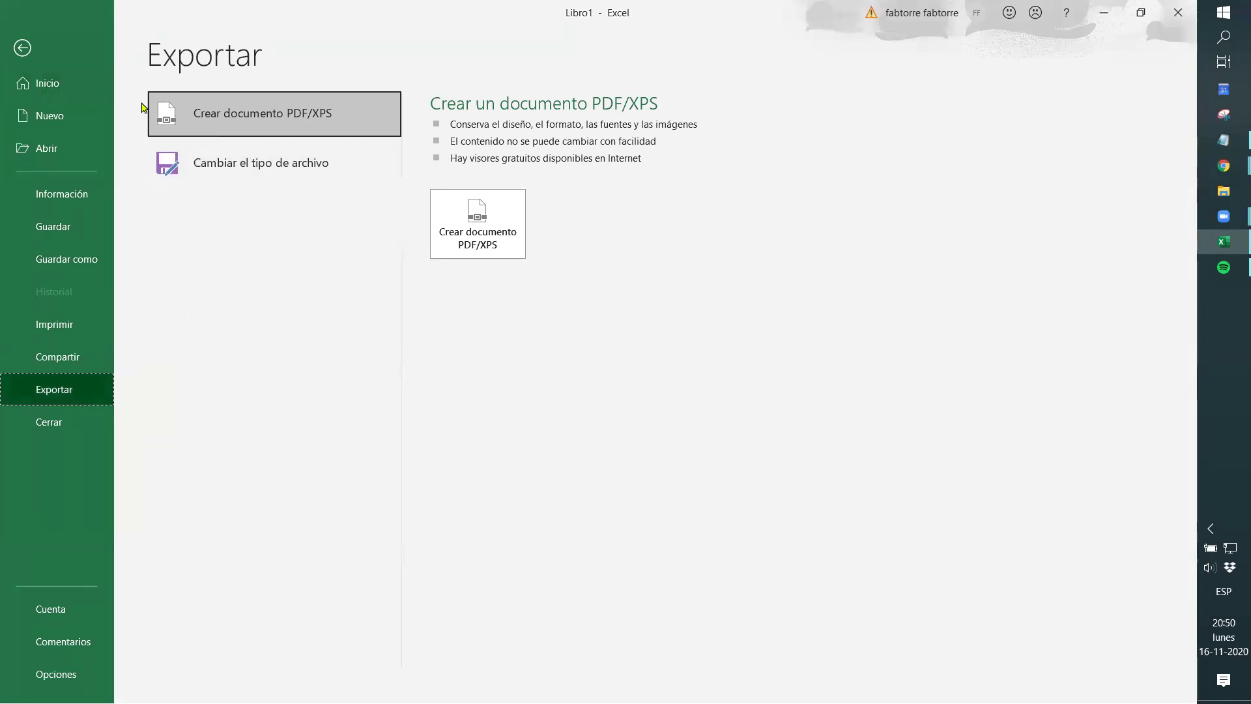
click(22, 47)
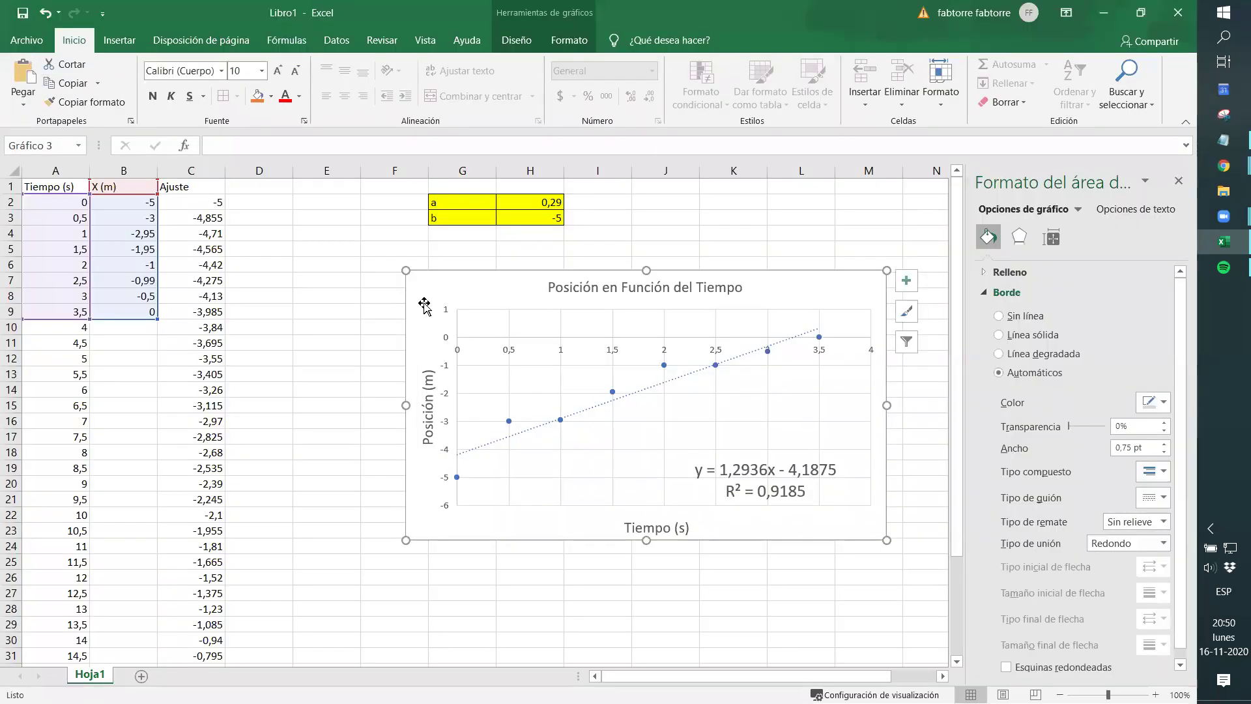
right_click(424, 304)
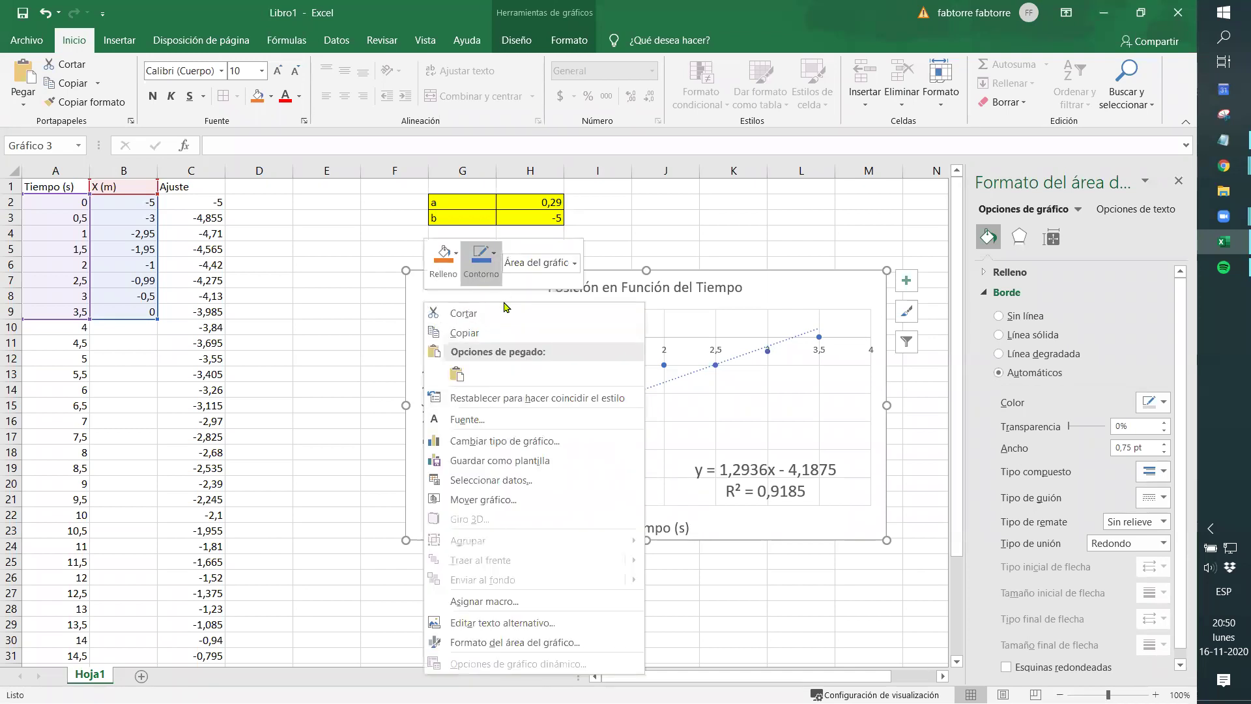
click(801, 292)
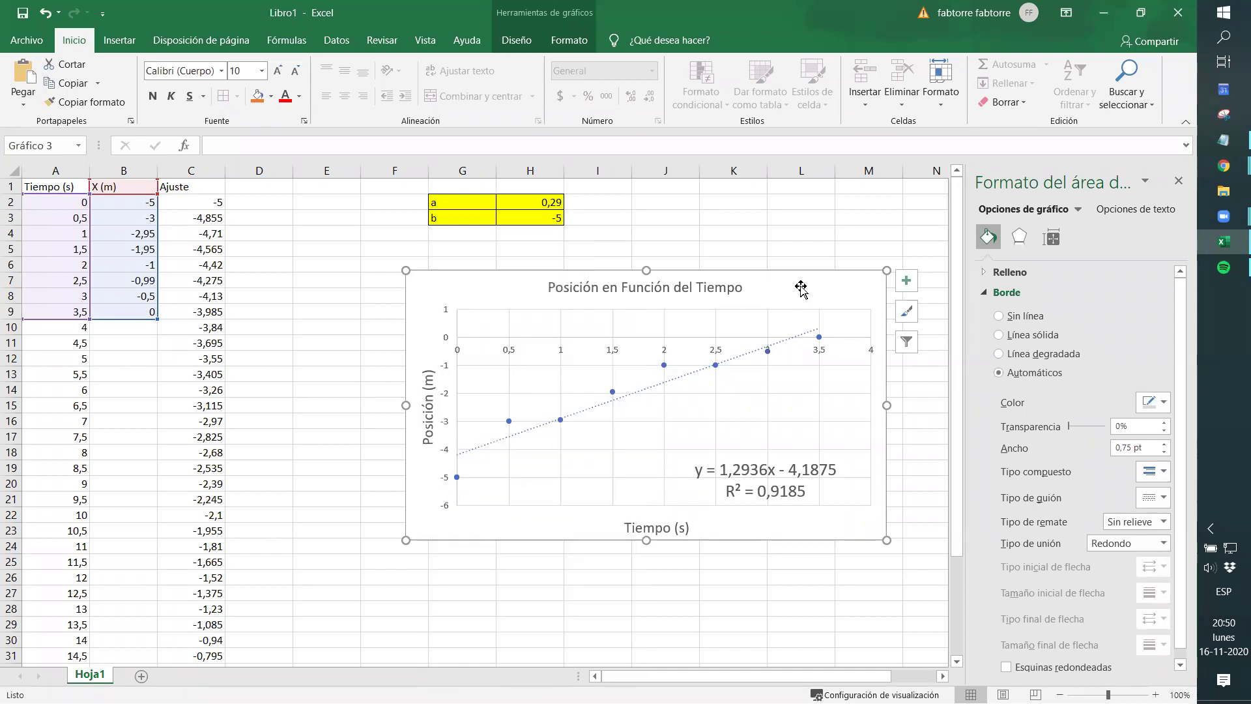
Step: Switch to Word and open a new blank document
click(1229, 8)
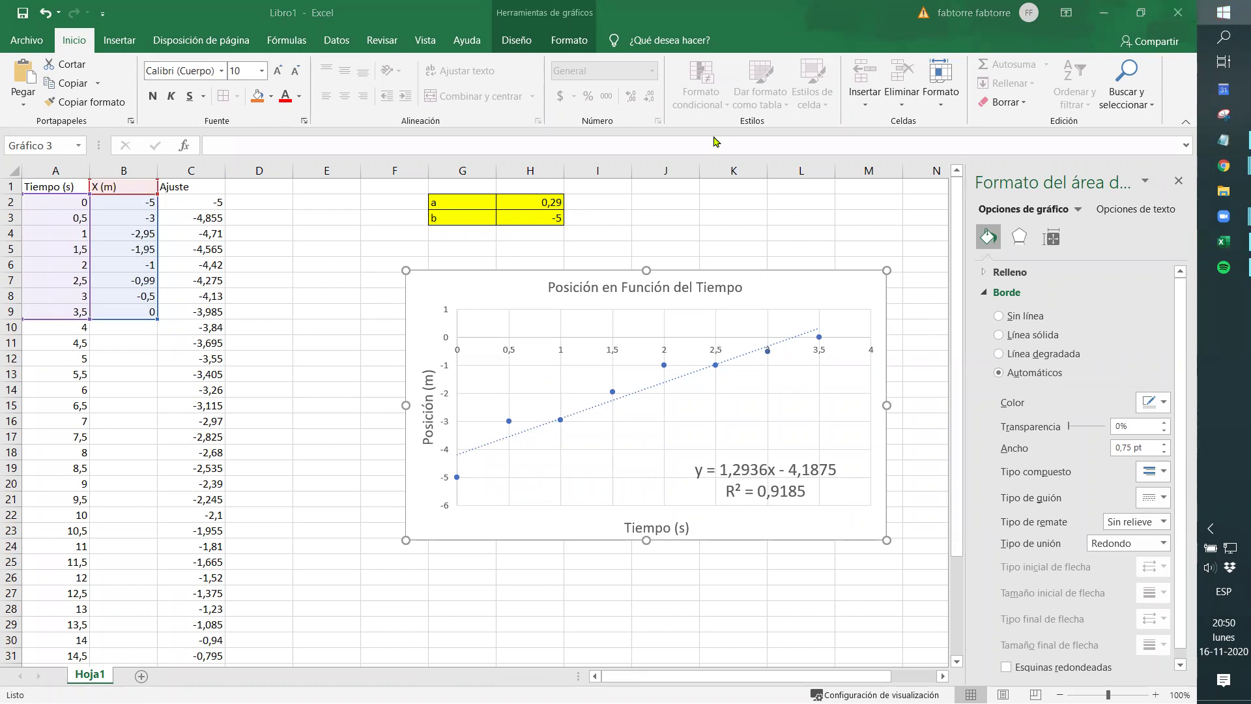
click(862, 67)
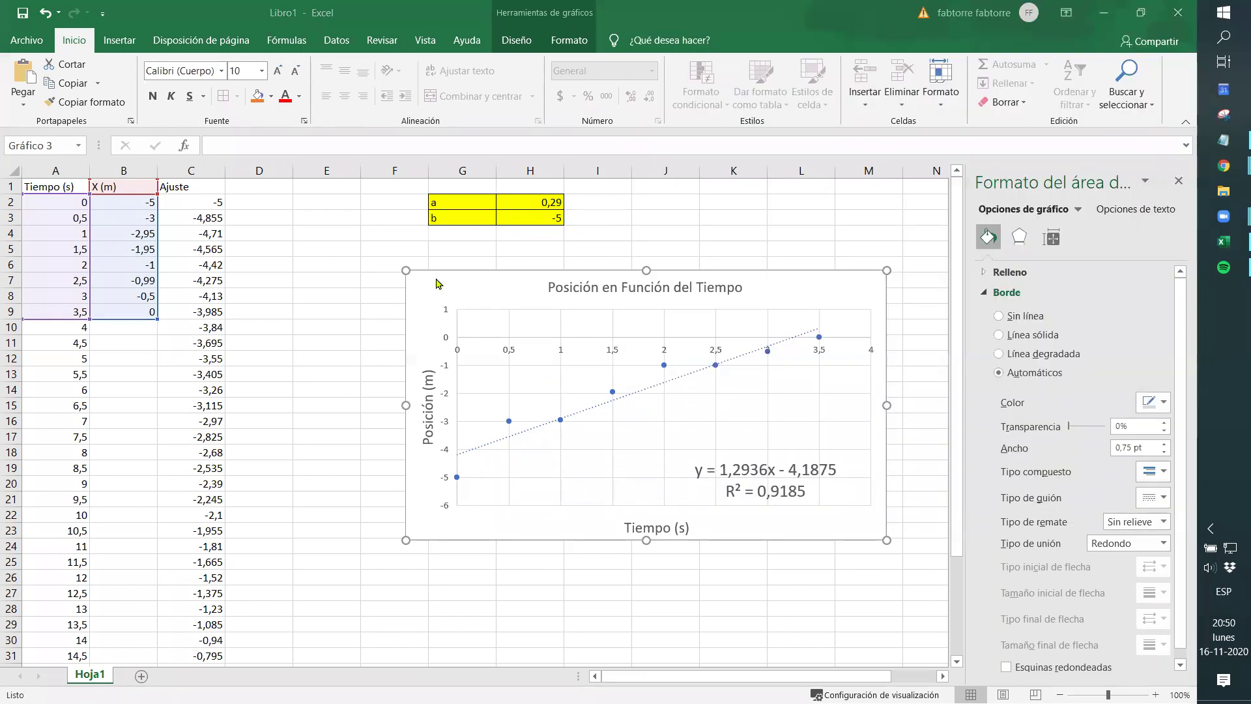
click(435, 279)
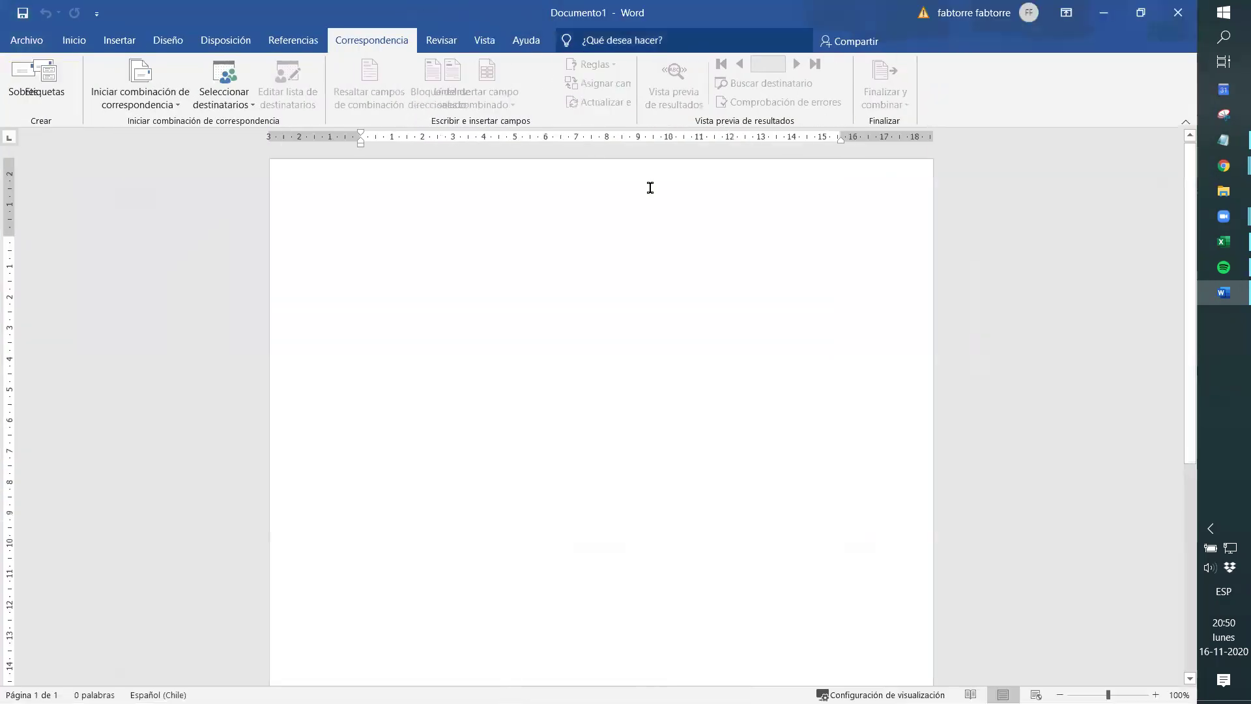
Step: Copy the finished scatter chart from the Excel workbook and paste it into the Word document as a picture
key(alt+Tab)
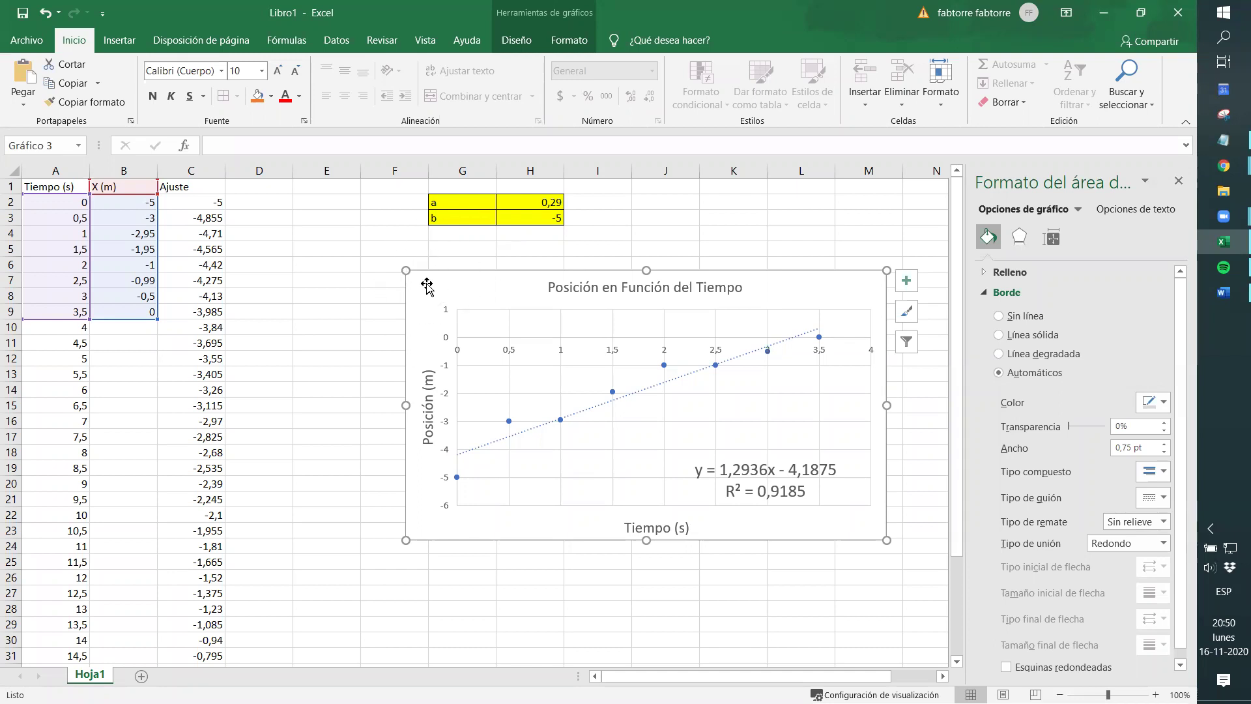
right_click(426, 285)
click(479, 316)
key(alt+Tab)
right_click(372, 213)
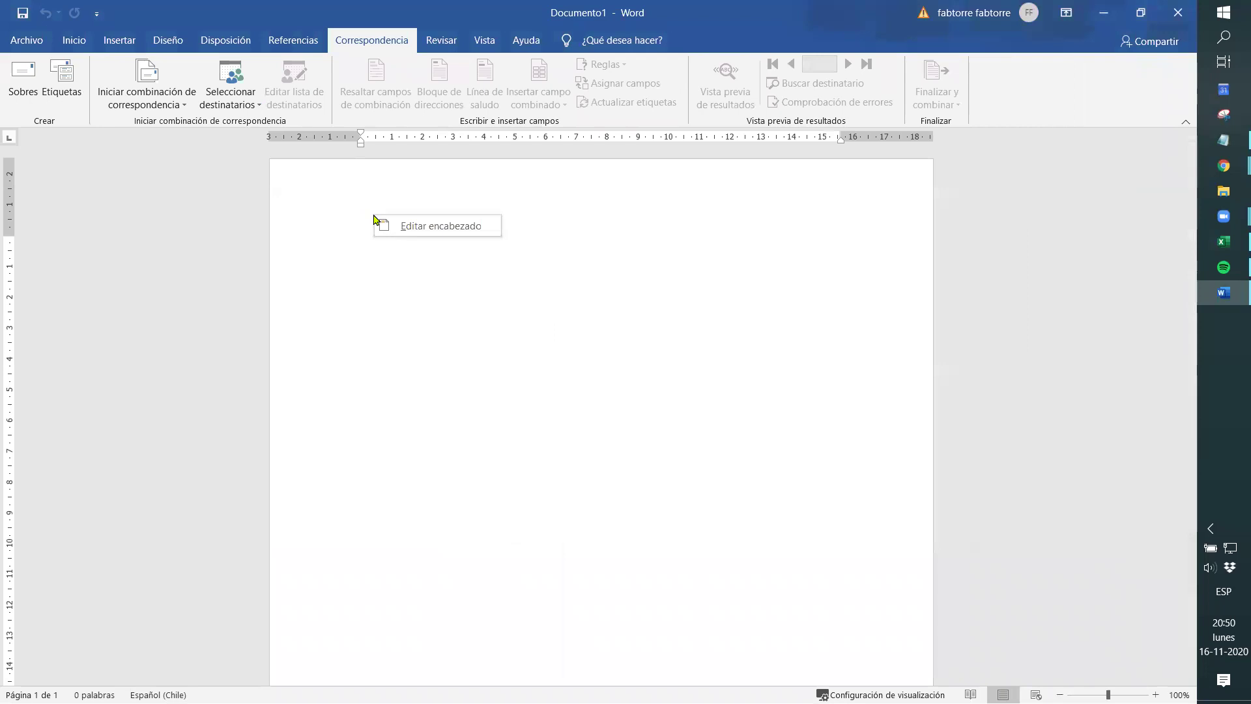
click(466, 305)
right_click(465, 301)
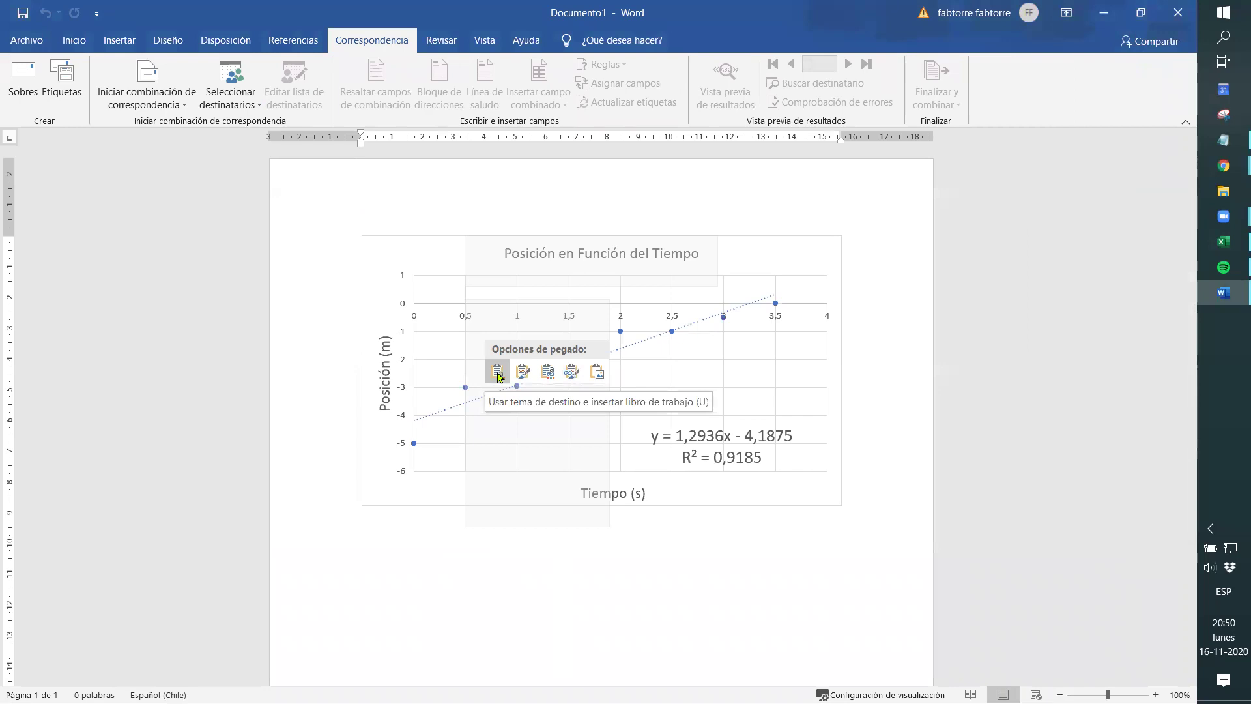
click(597, 372)
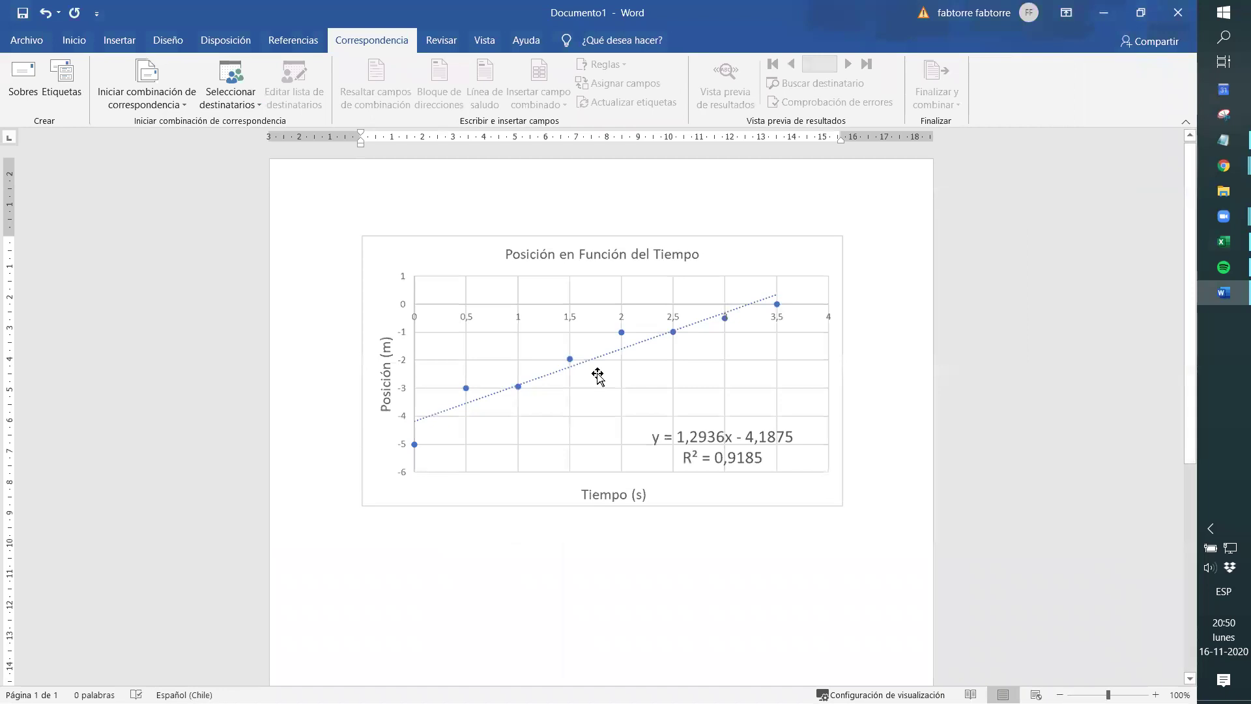
Step: Resize the pasted chart picture proportionally to about 9.39 cm high and 16.68 cm wide
click(591, 375)
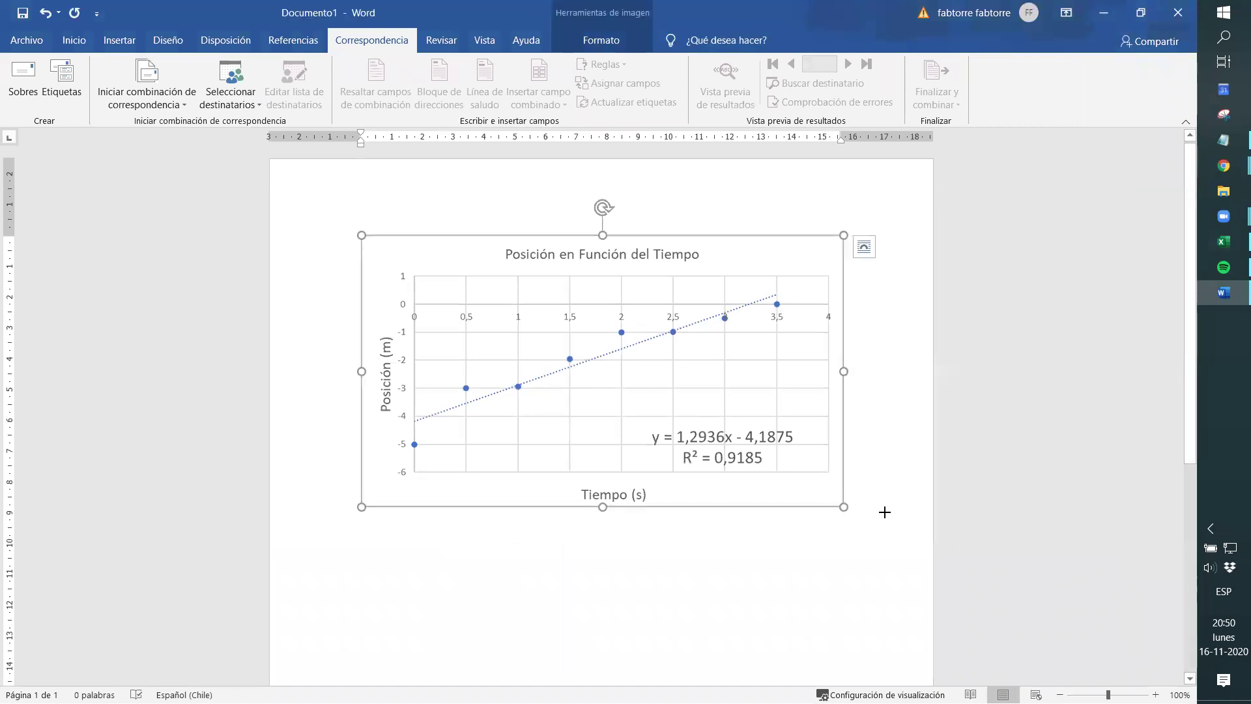
drag(884, 512, 969, 561)
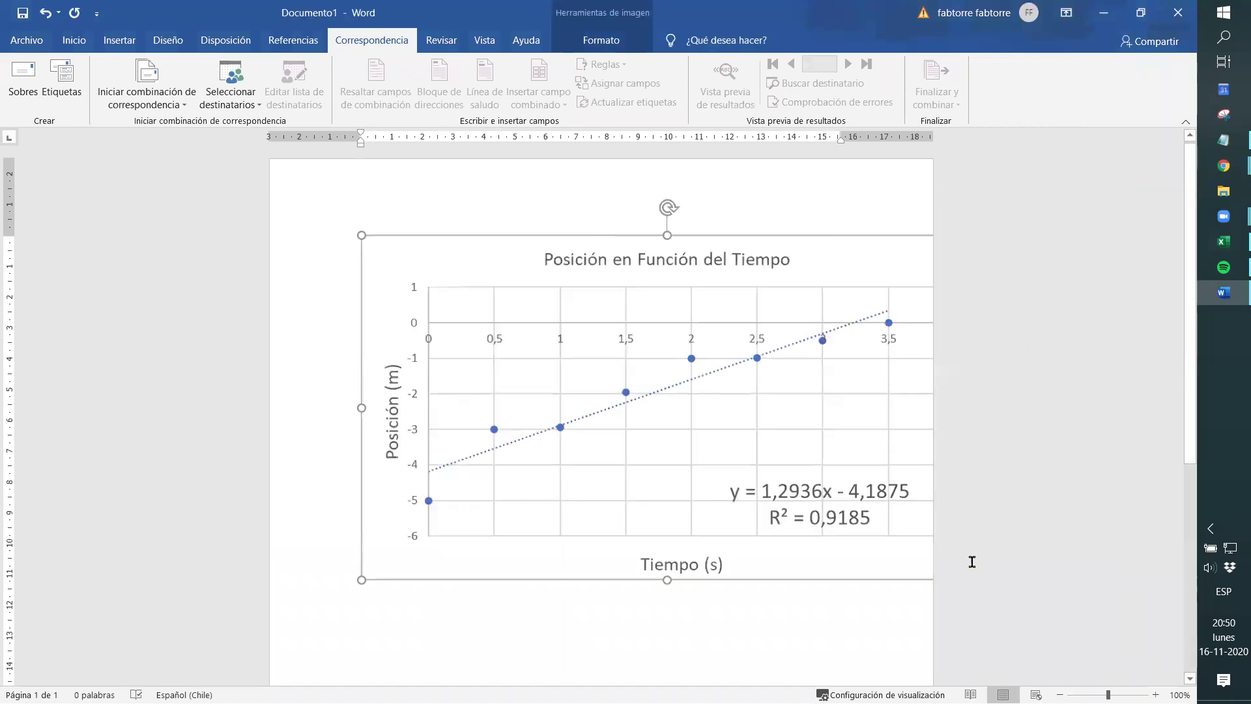
double_click(580, 397)
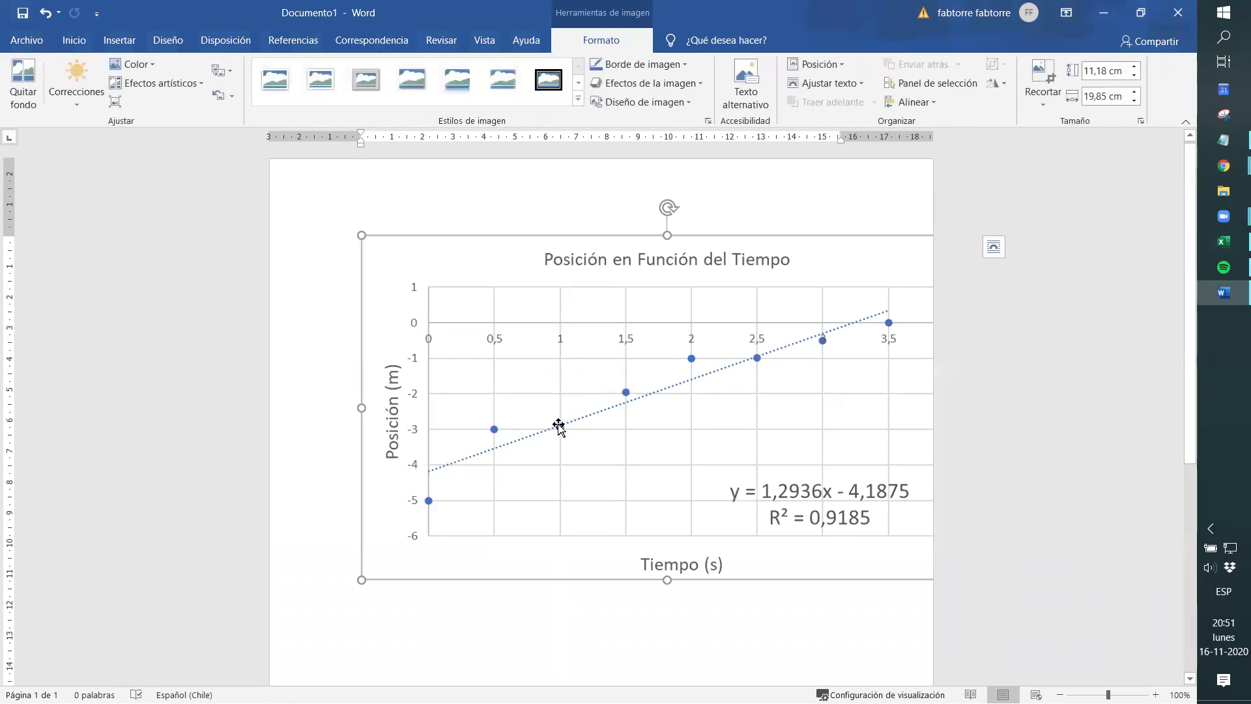
drag(359, 579, 460, 479)
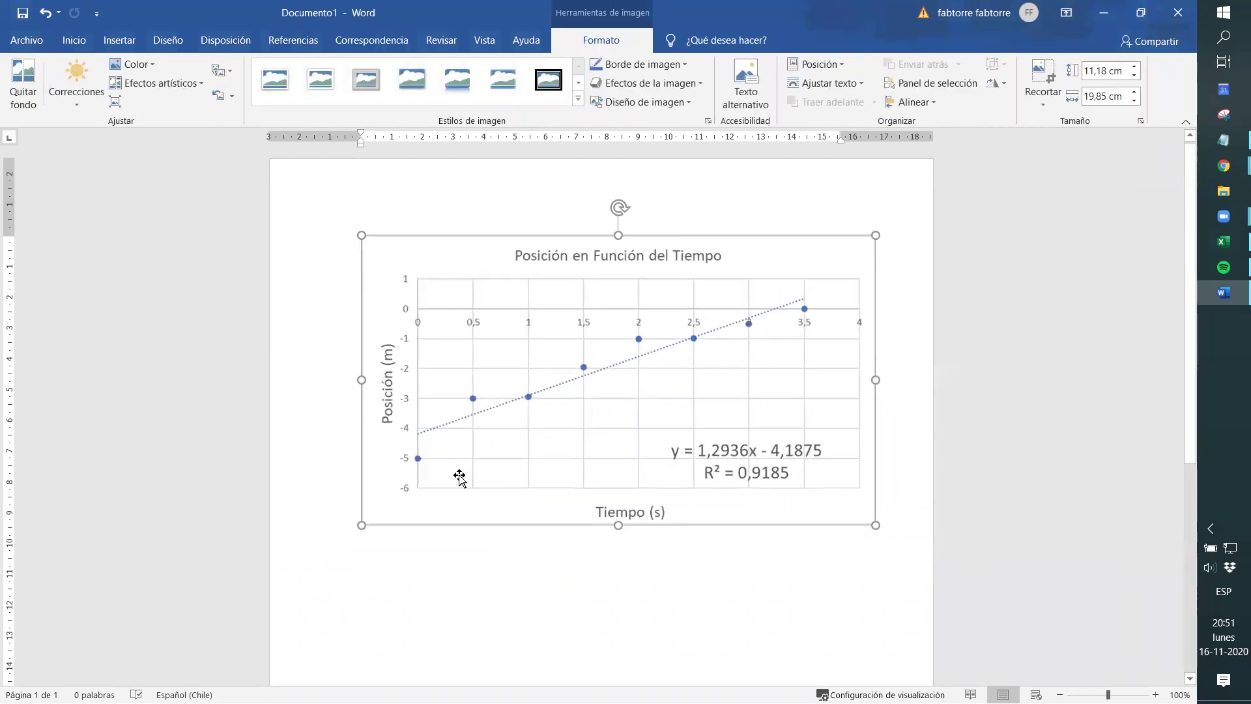
Step: Apply the simple white frame picture style with a soft shadow to the chart picture and deselect it
click(547, 79)
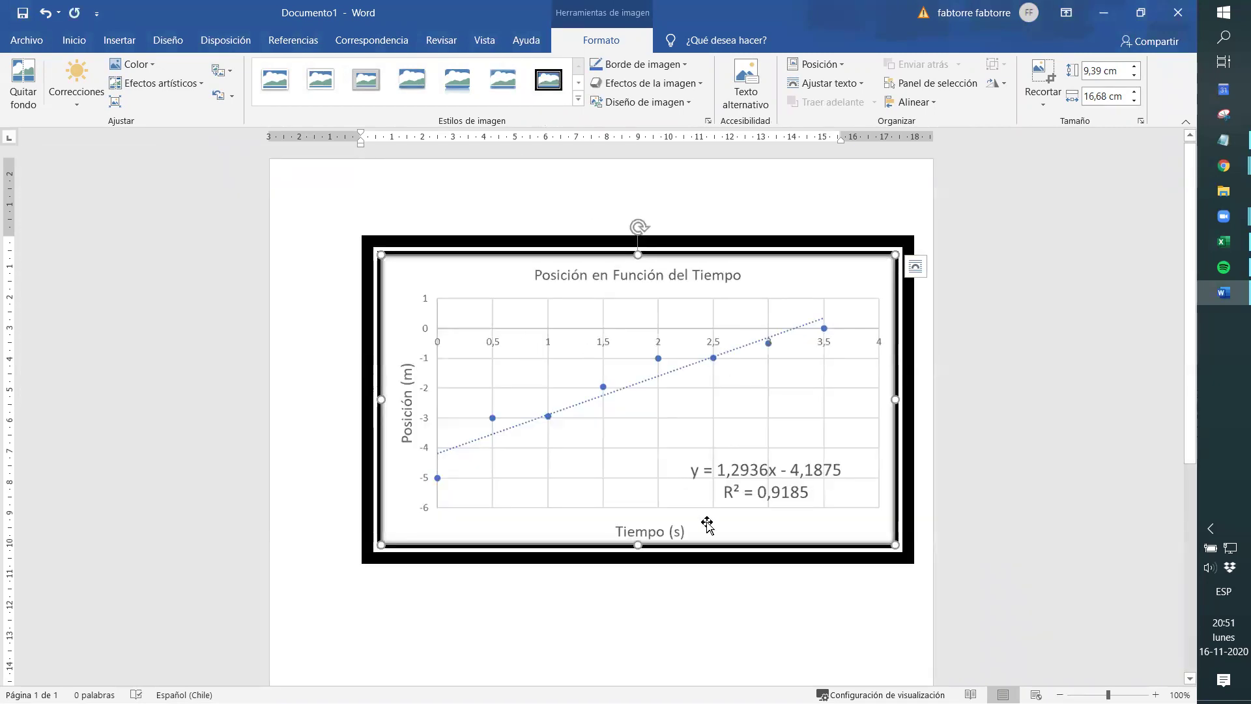
click(275, 78)
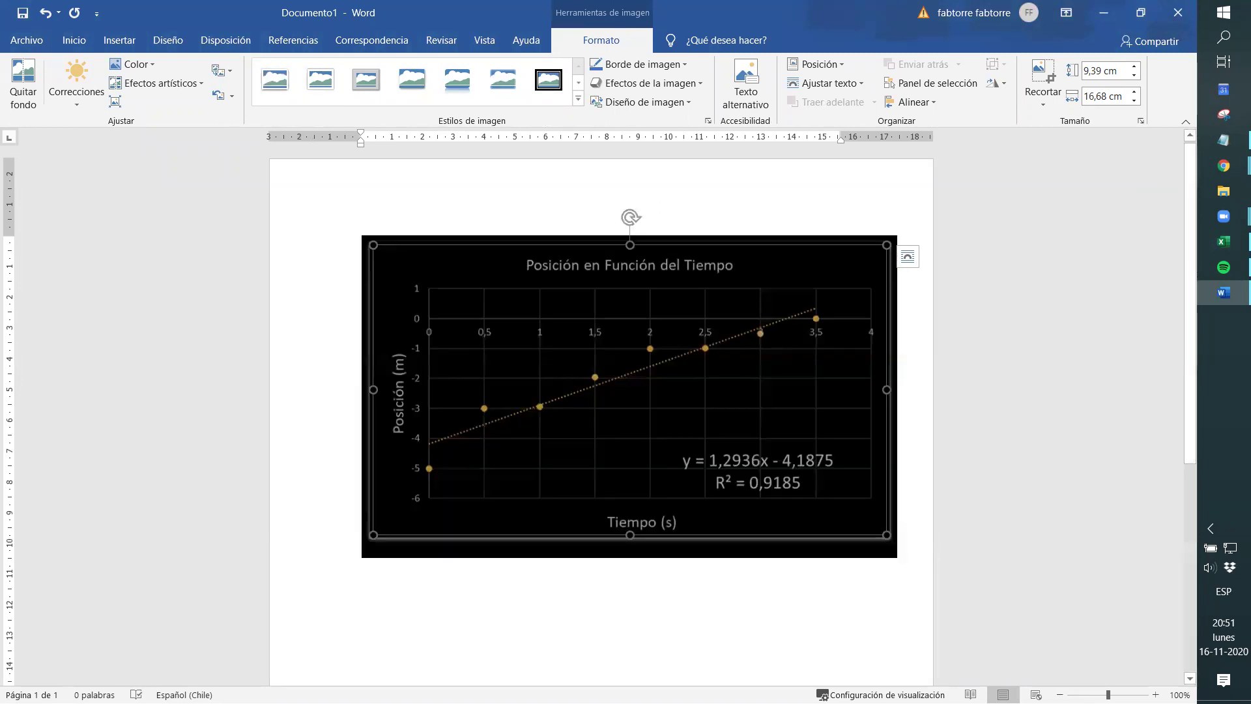
click(534, 396)
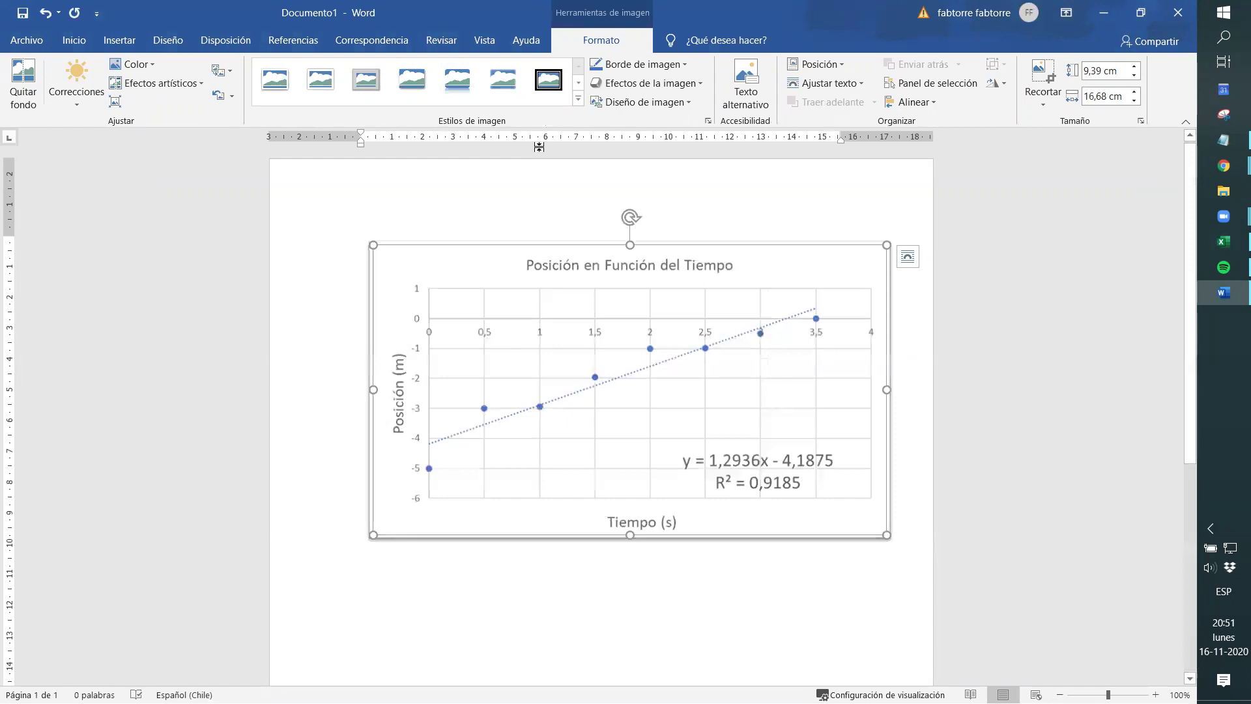
click(441, 271)
click(896, 504)
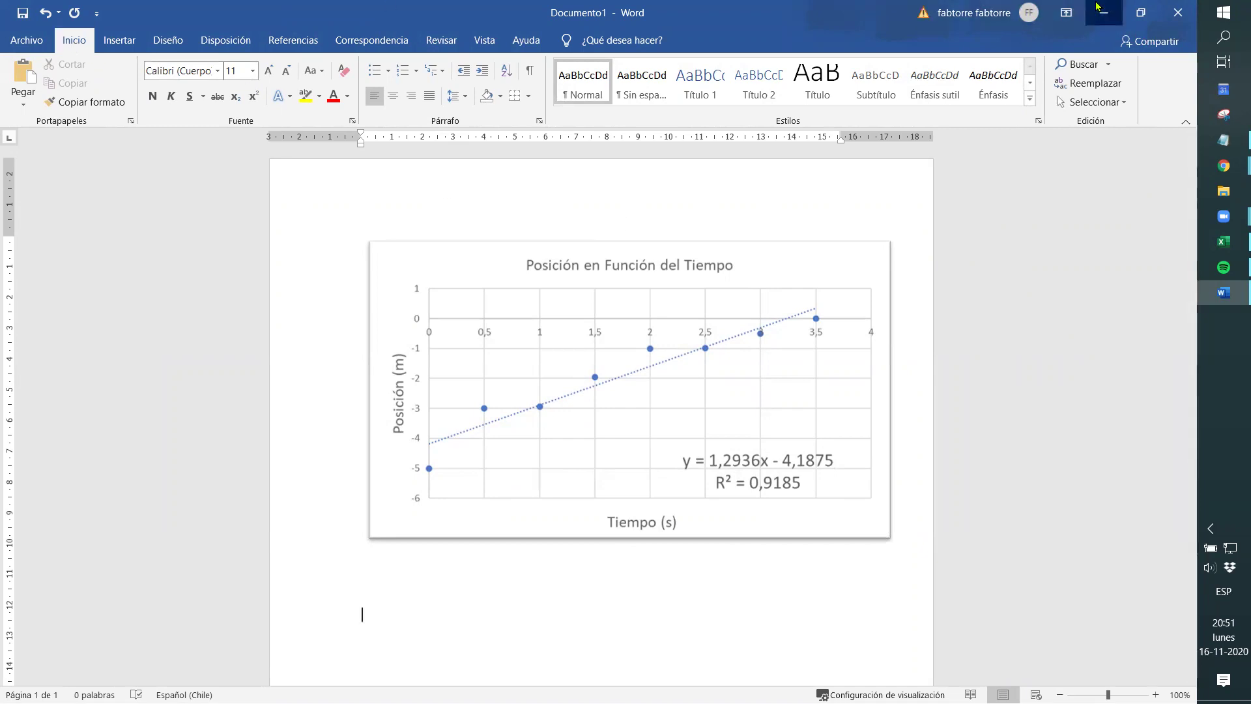
Step: Switch back to the Excel workbook and bring up the Zoom meeting controls
click(1223, 241)
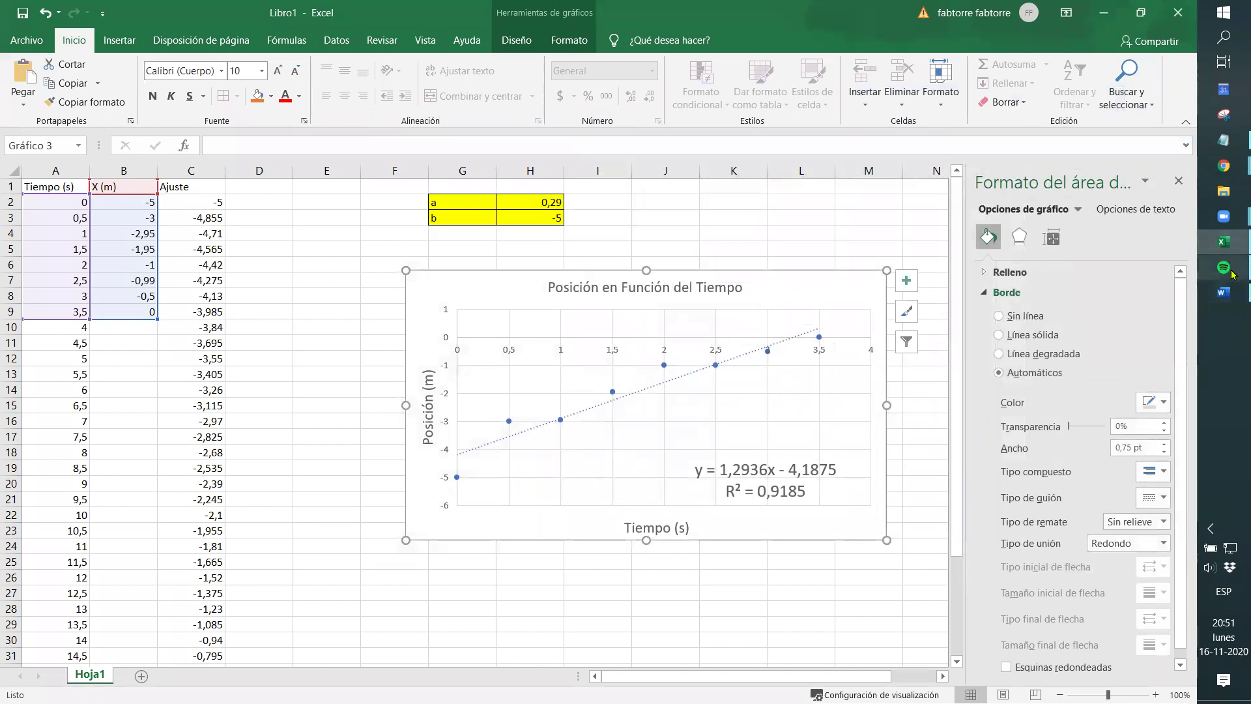
mouse_move(1229, 222)
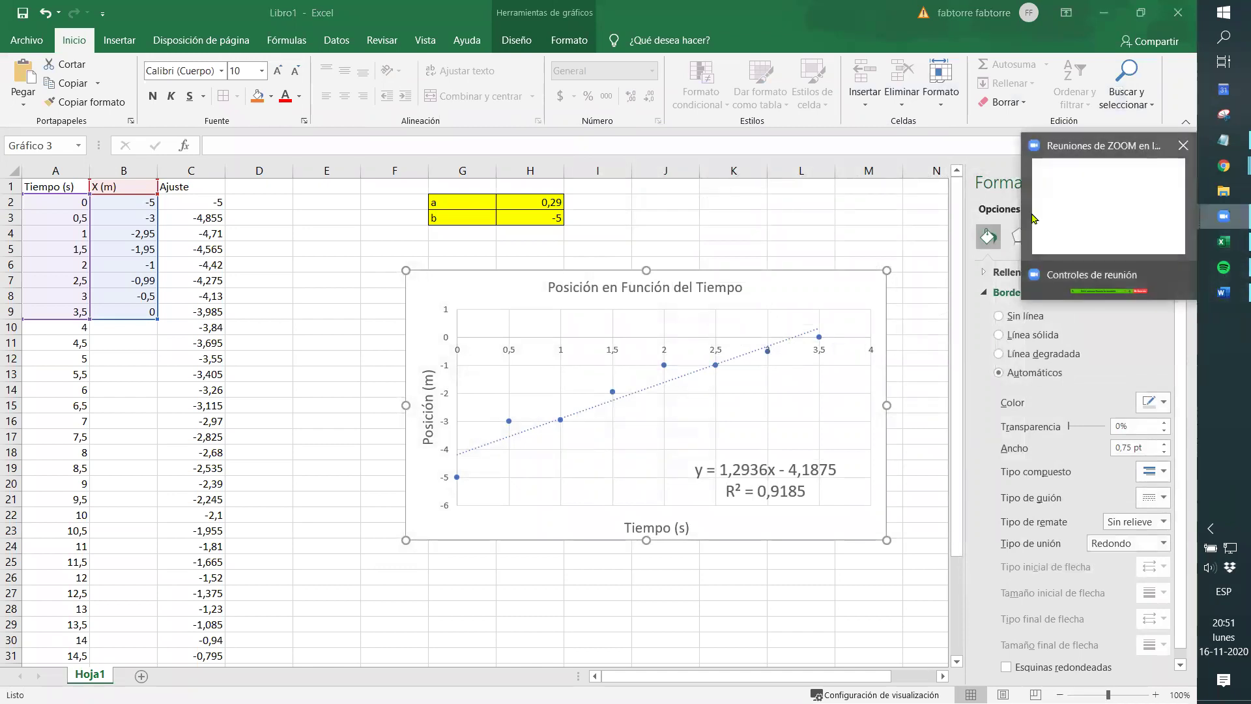
click(1089, 276)
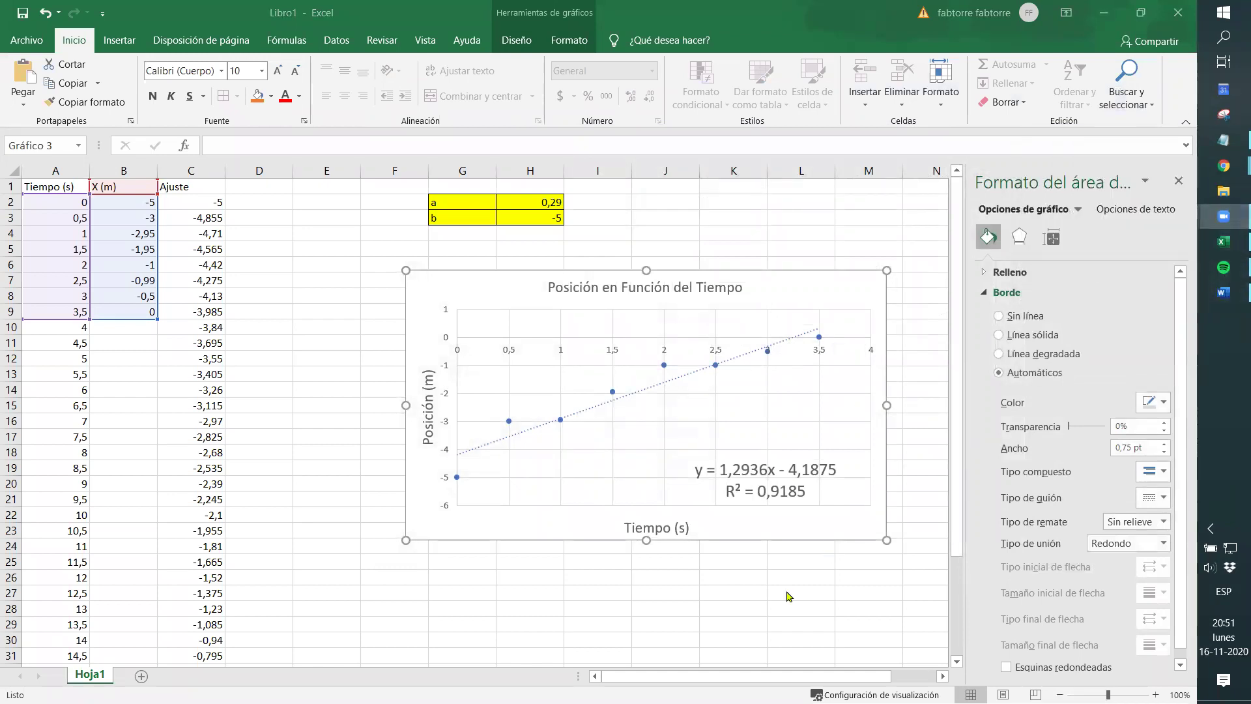